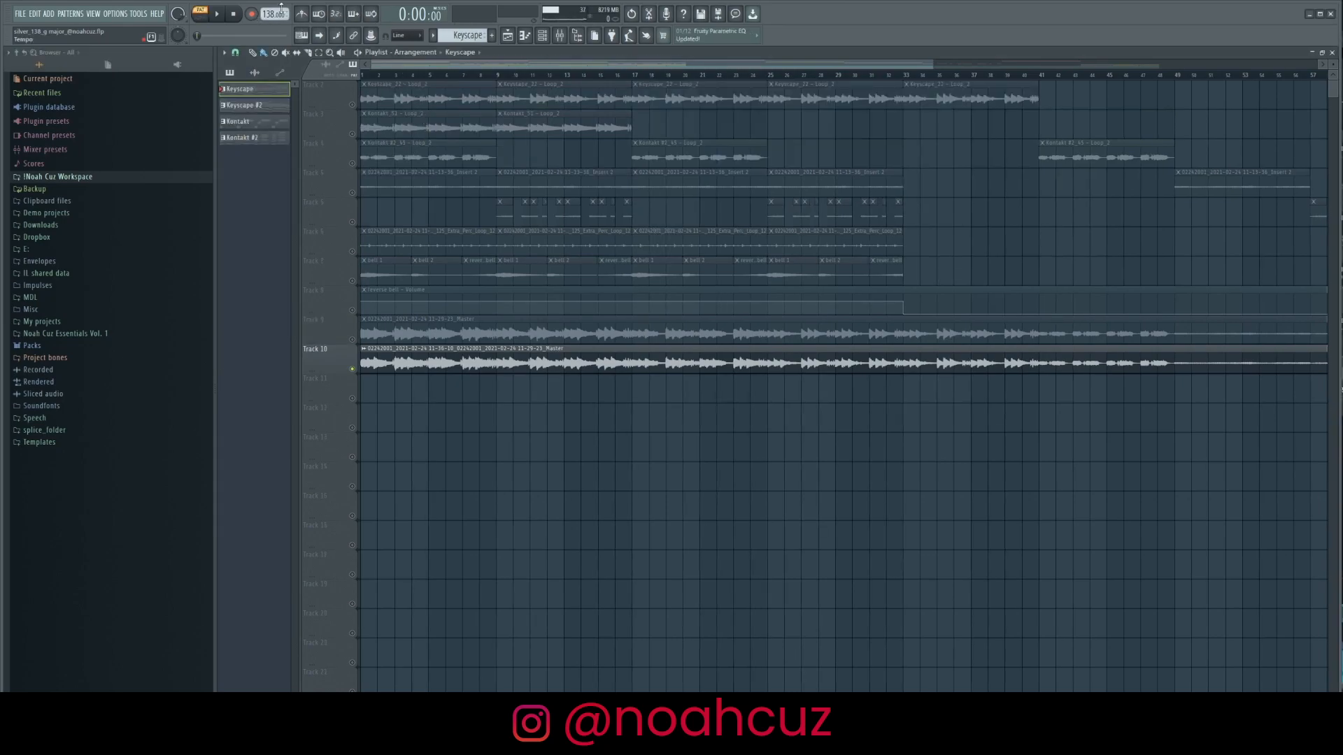
Open the Keyscape pattern in the piano roll and play it back to review its chords and melody
double_click(264, 91)
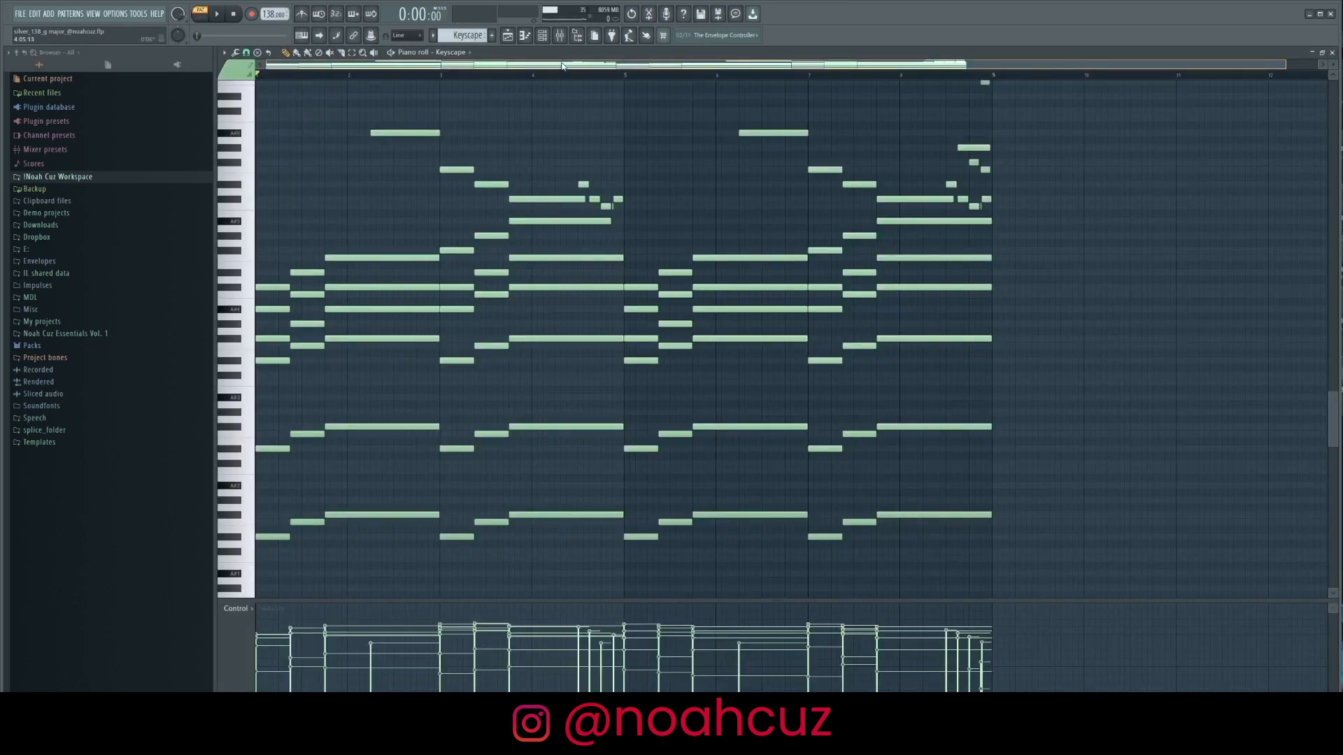
key("space")
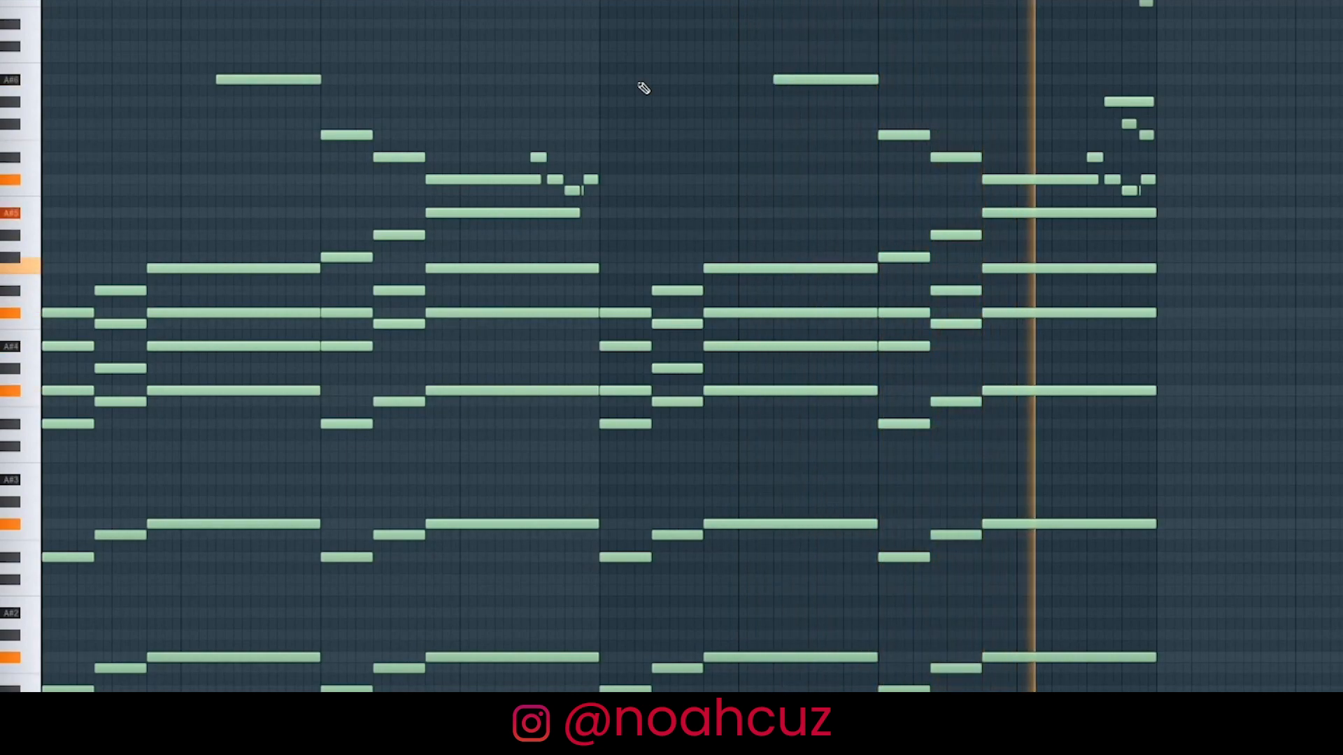
scroll(646, 142, "up", 1)
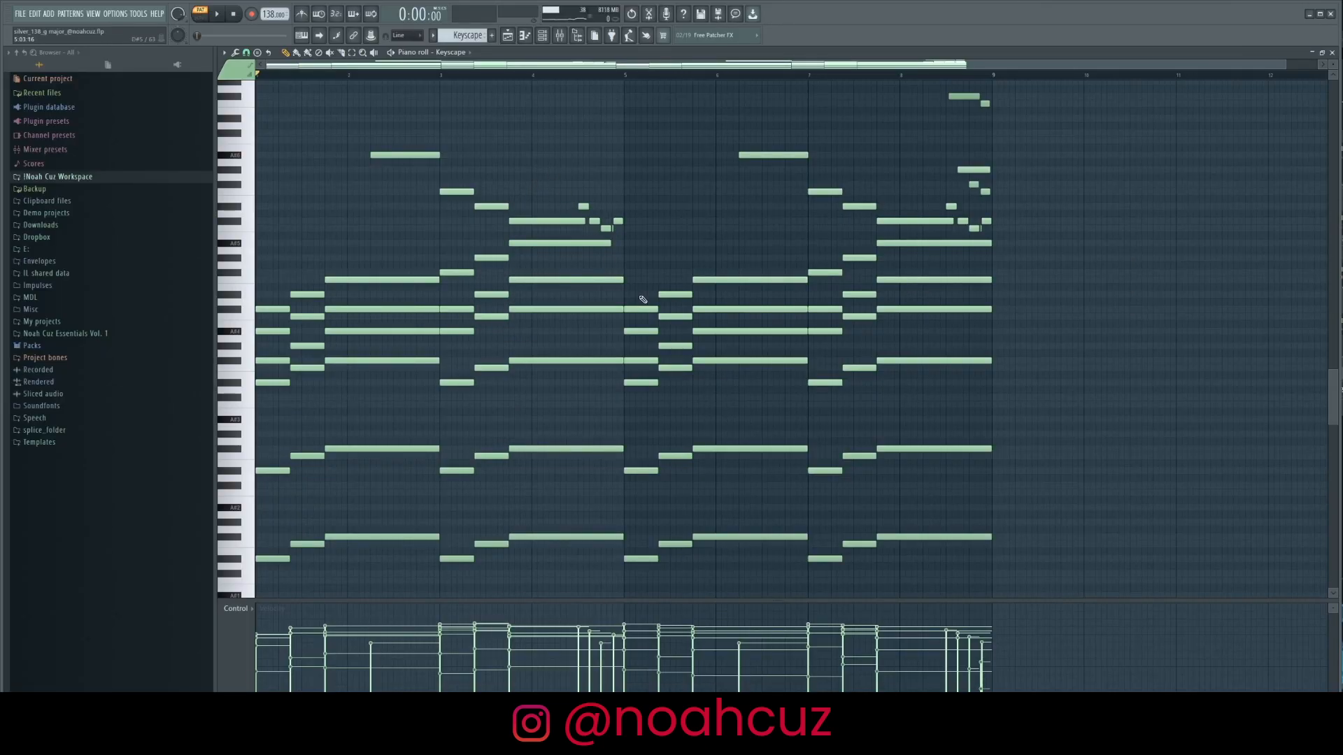
scroll(598, 322, "up", 2)
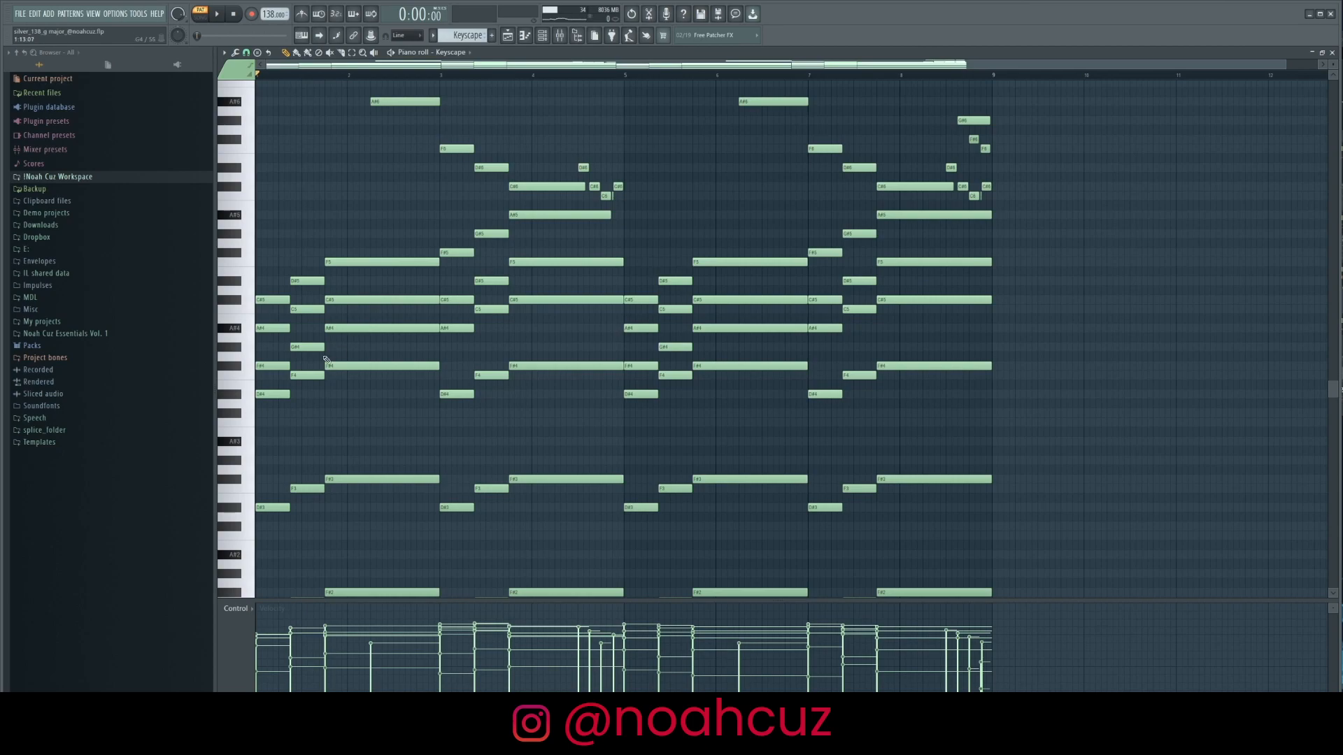
Examine the Keyscape chord voicings in bars 1 and 2 by selecting each chord's notes in turn
left_click_drag(286, 406, 287, 292)
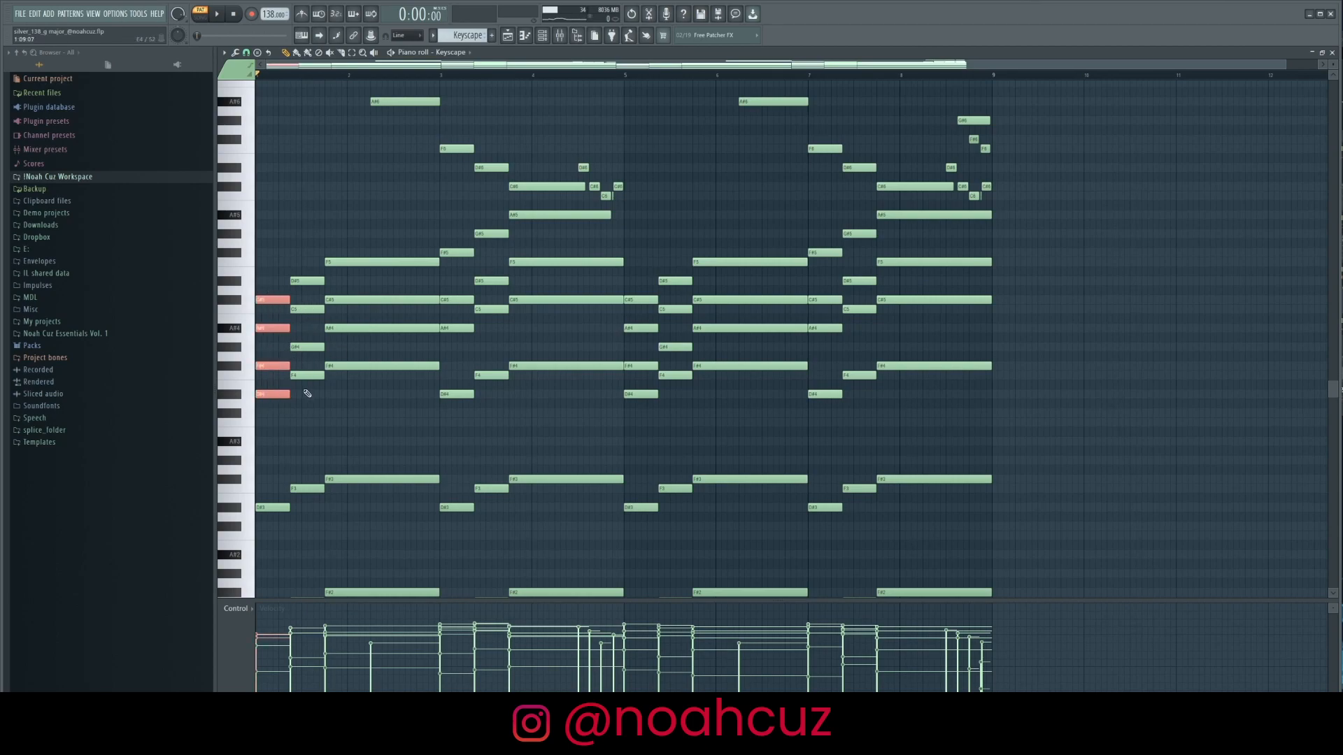
left_click_drag(306, 393, 303, 308)
left_click_drag(368, 407, 371, 296)
left_click(412, 411)
left_click_drag(263, 246, 397, 449)
left_click(398, 449)
scroll(393, 351, "down", 1)
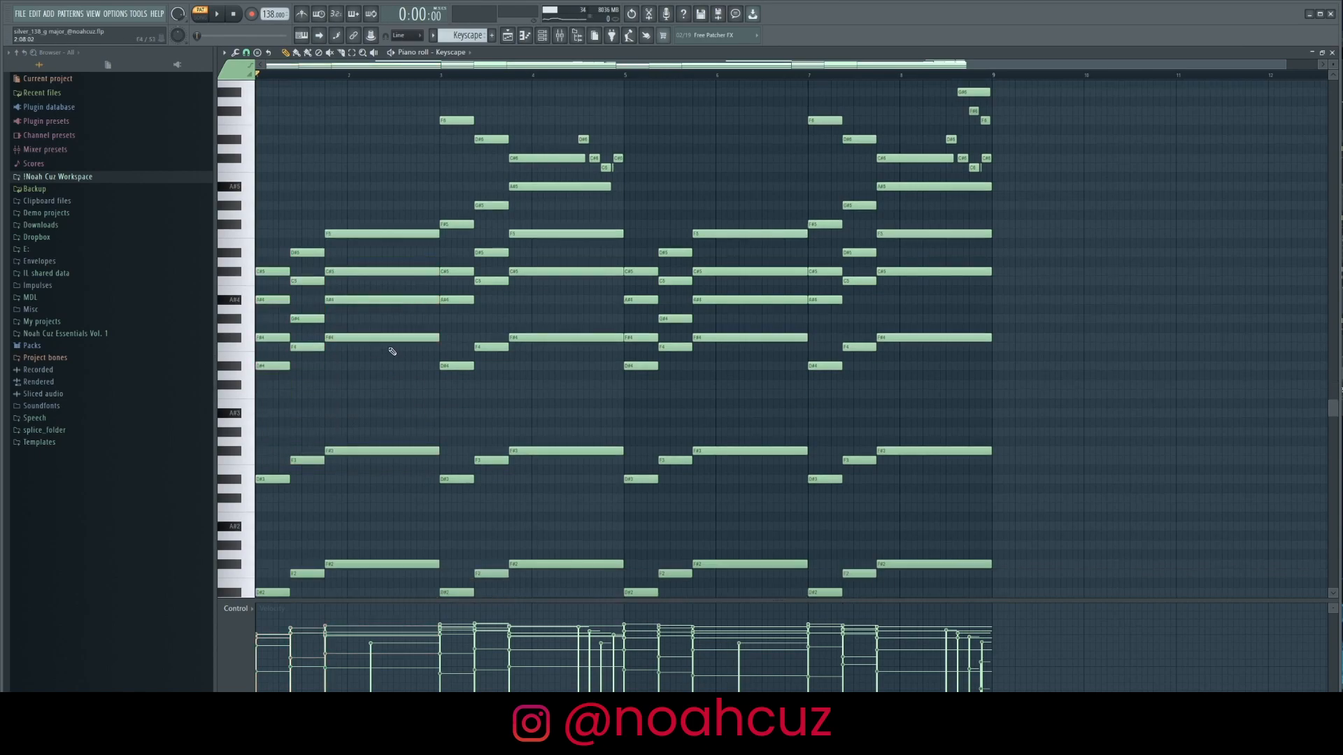
scroll(443, 476, "up", 2)
Try the three descending melody notes in bars 3 and 4 one octave lower, and move them back up
left_click_drag(442, 81, 603, 83)
left_click(589, 74)
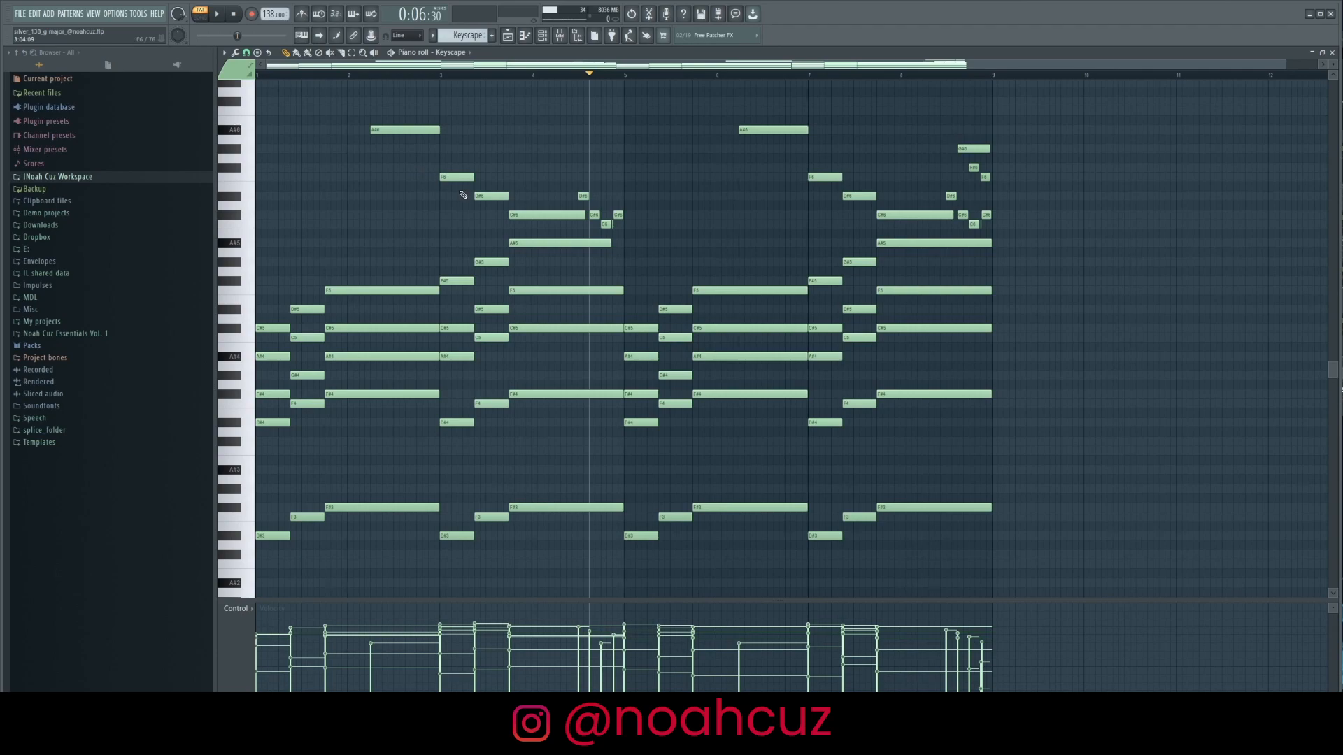
left_click_drag(431, 154, 564, 235)
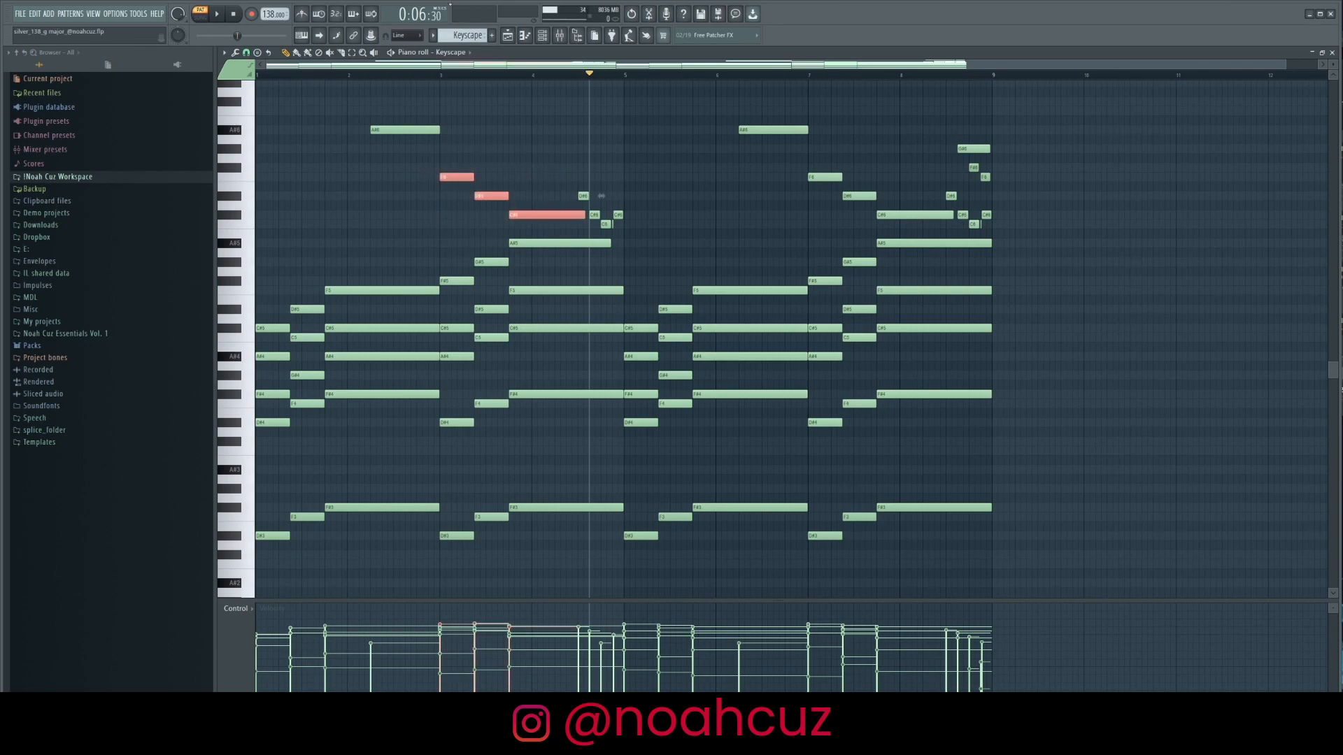
key("ctrl+Down")
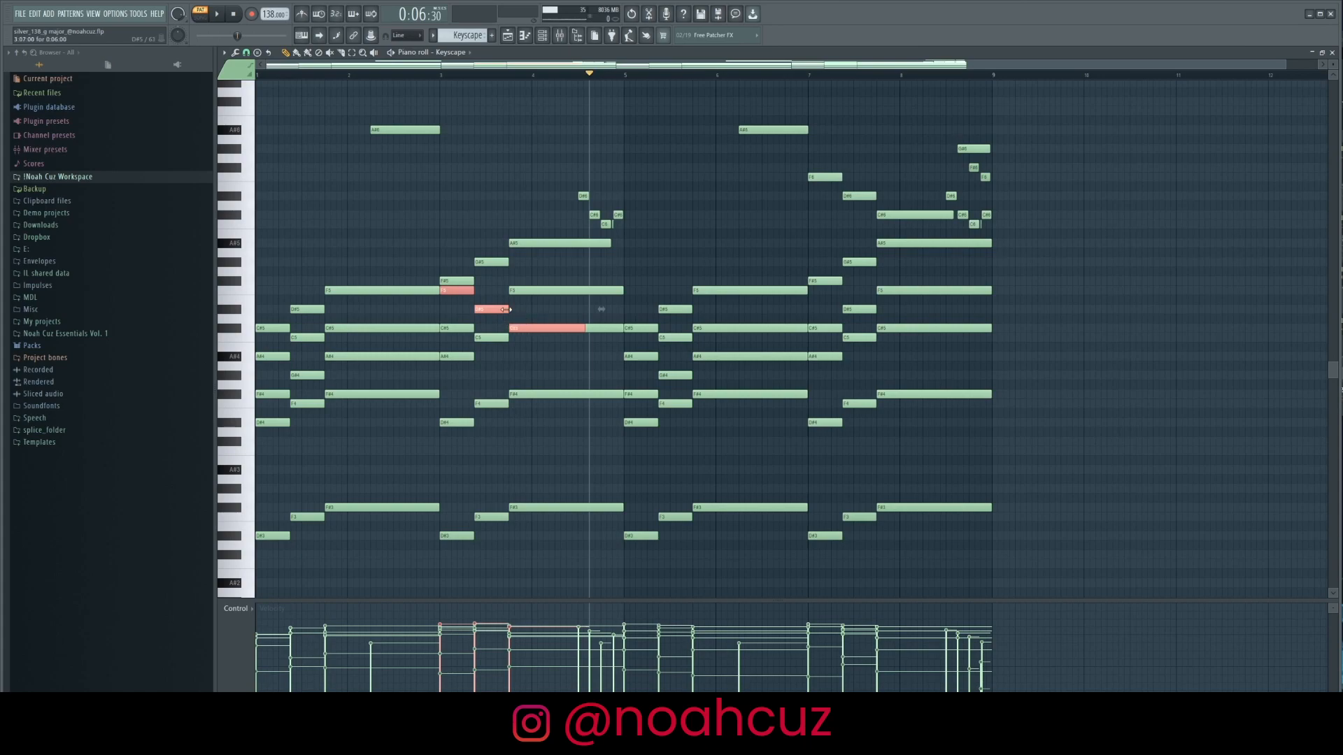
key("ctrl+Up")
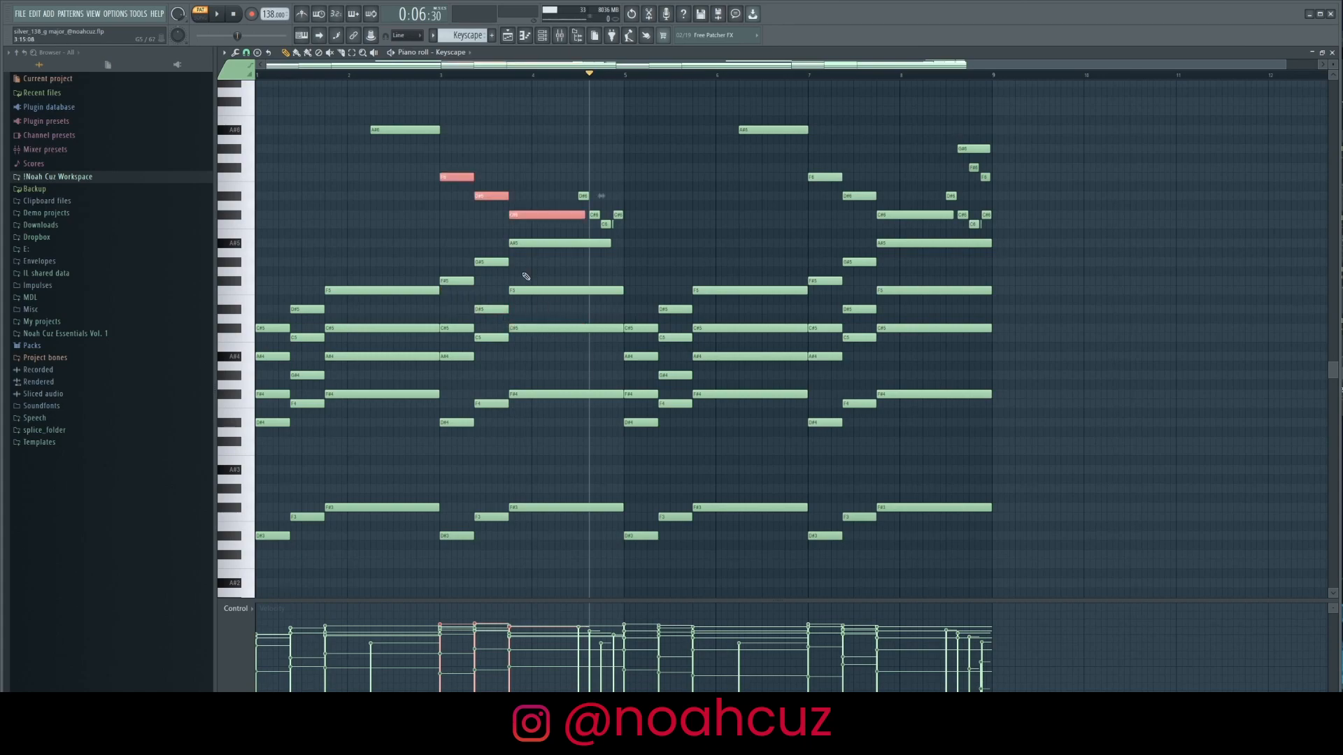
key("ctrl+d")
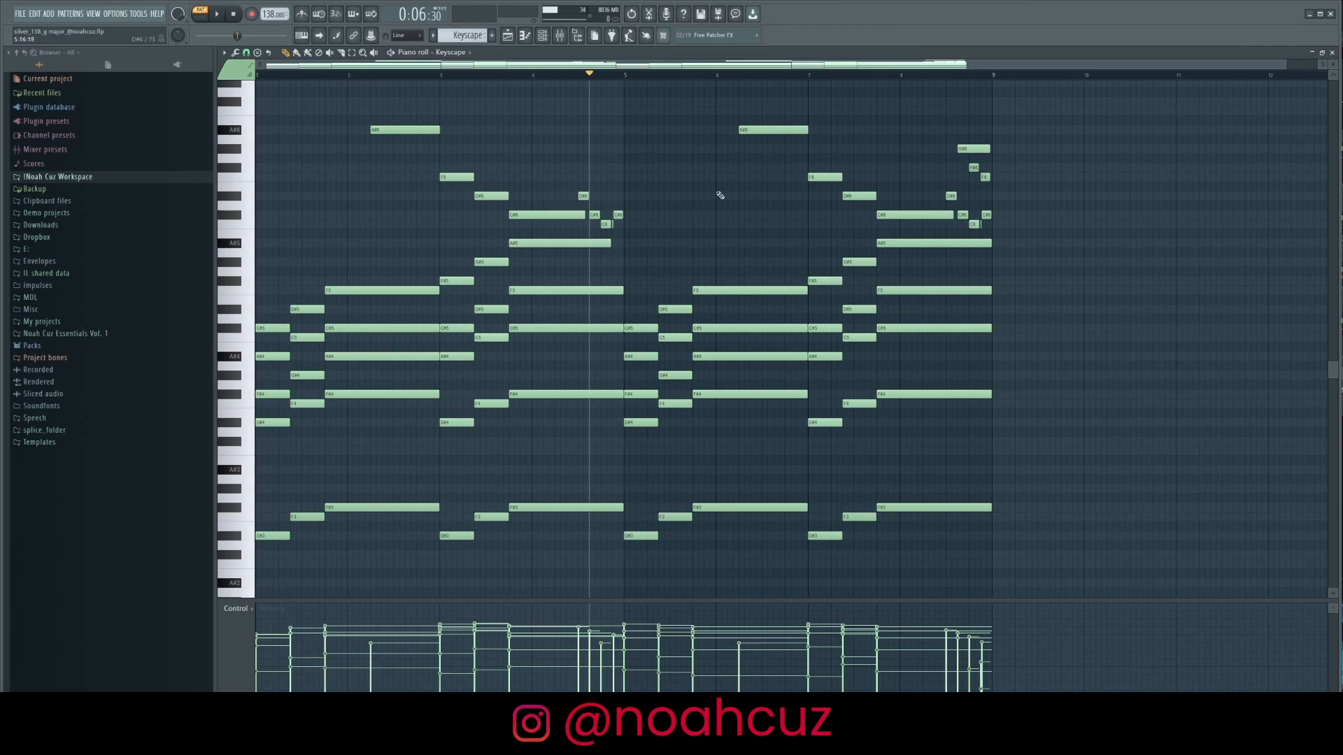
Examine the melody variation at the end of bar 8 and its octave placement
left_click_drag(951, 129, 1034, 184)
key("ctrl+d")
left_click_drag(953, 127, 1022, 189)
key("ctrl+d")
left_click_drag(1041, 234, 974, 169)
scroll(1064, 226, "up", 3)
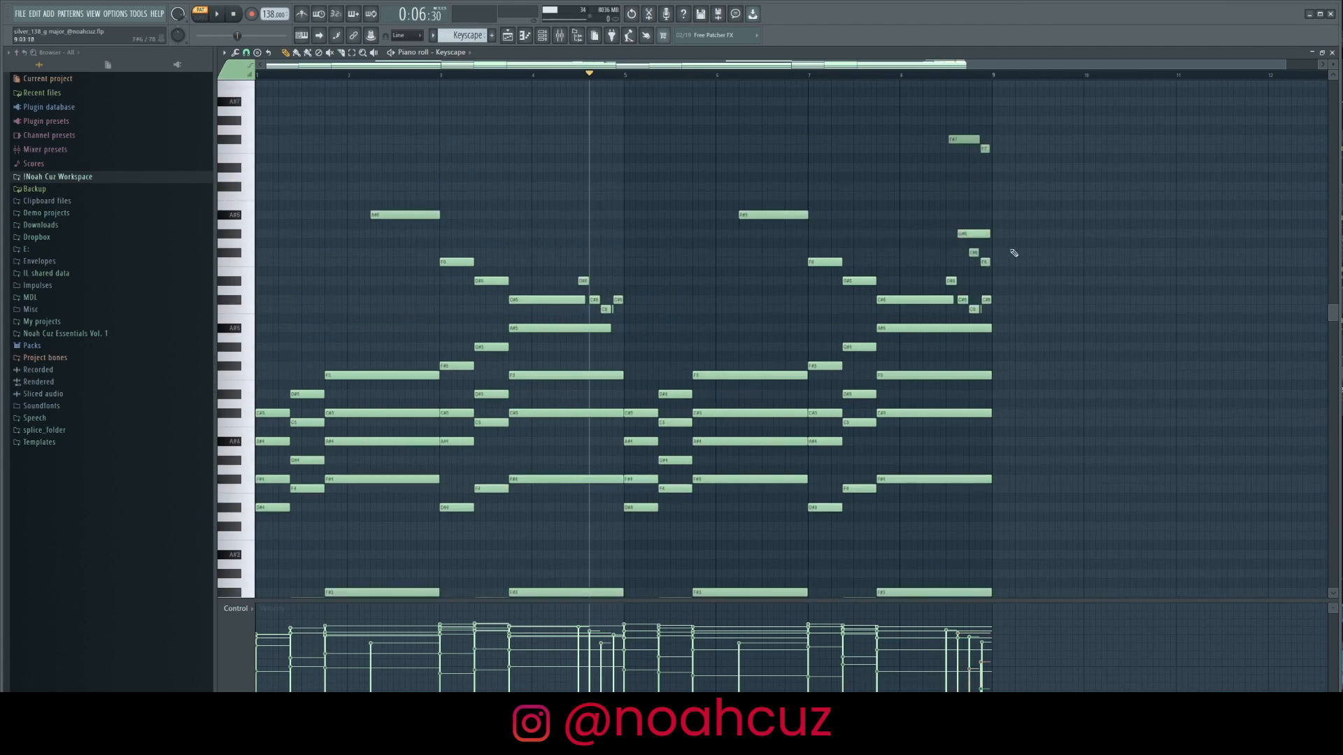
key("ctrl+Up")
key("ctrl+Down")
Remove the high A#6 notes in bars 2 and 6 to audition the pattern without them, and restore them
left_click_drag(796, 173, 342, 226)
right_click(379, 212)
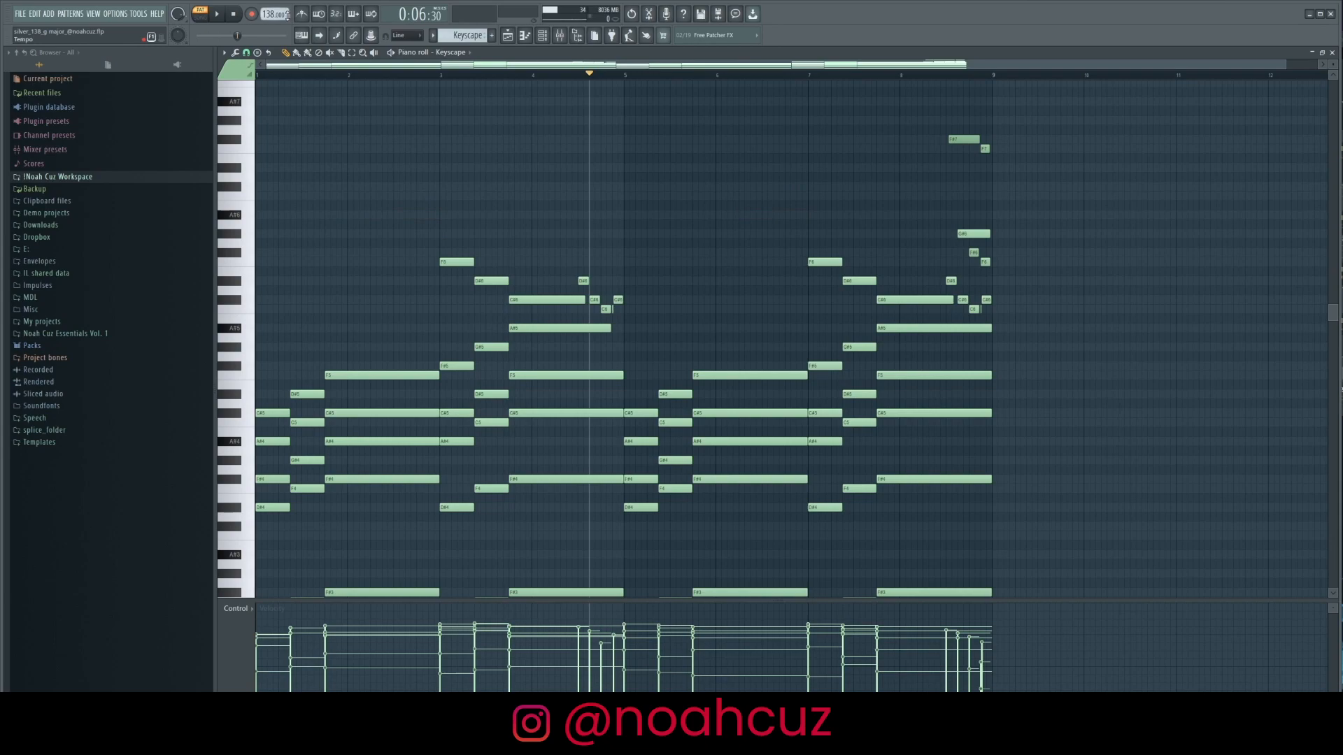
key("space")
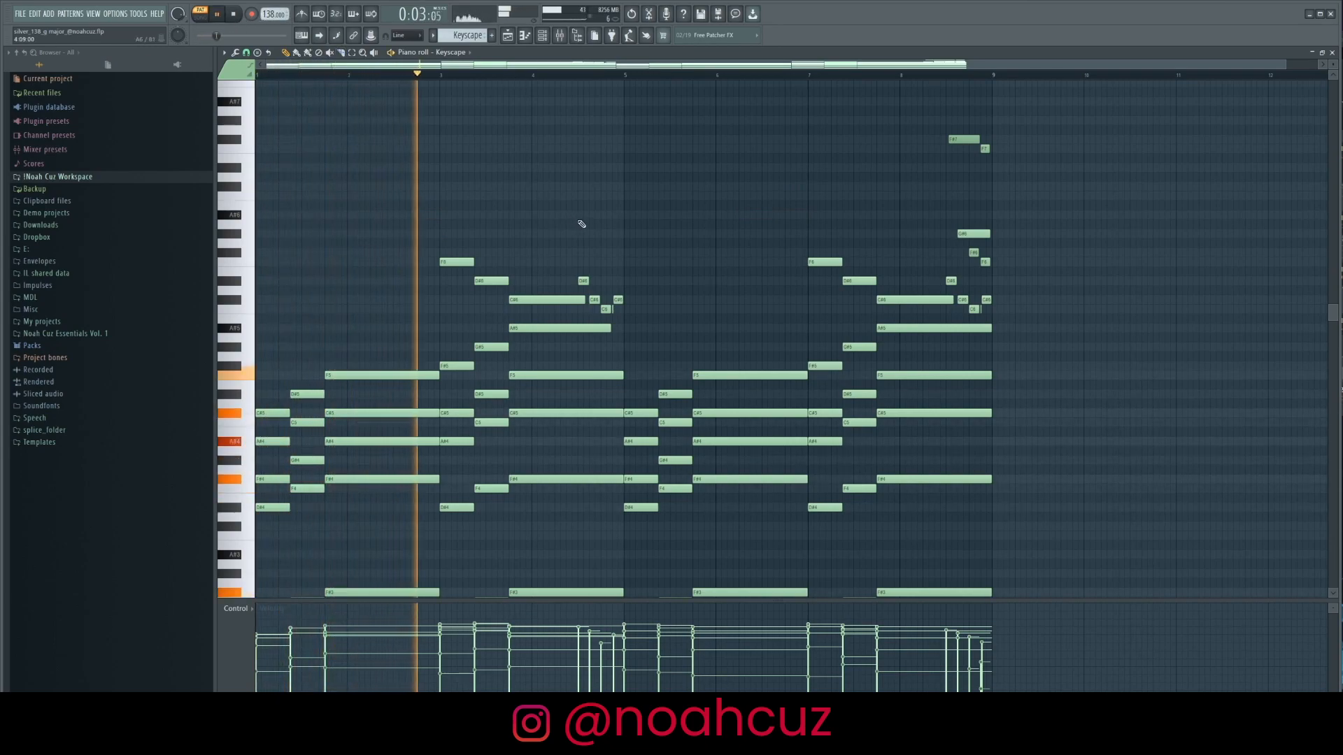
key("space")
key("ctrl+v")
key("ctrl+d")
Review the piano mixer track's effects: Fruity Parametric EQ 2, ValhallaVintageVerb, EchoBoy, Ghz Wow Control 3 and RC-20 Retro Color
key("F9")
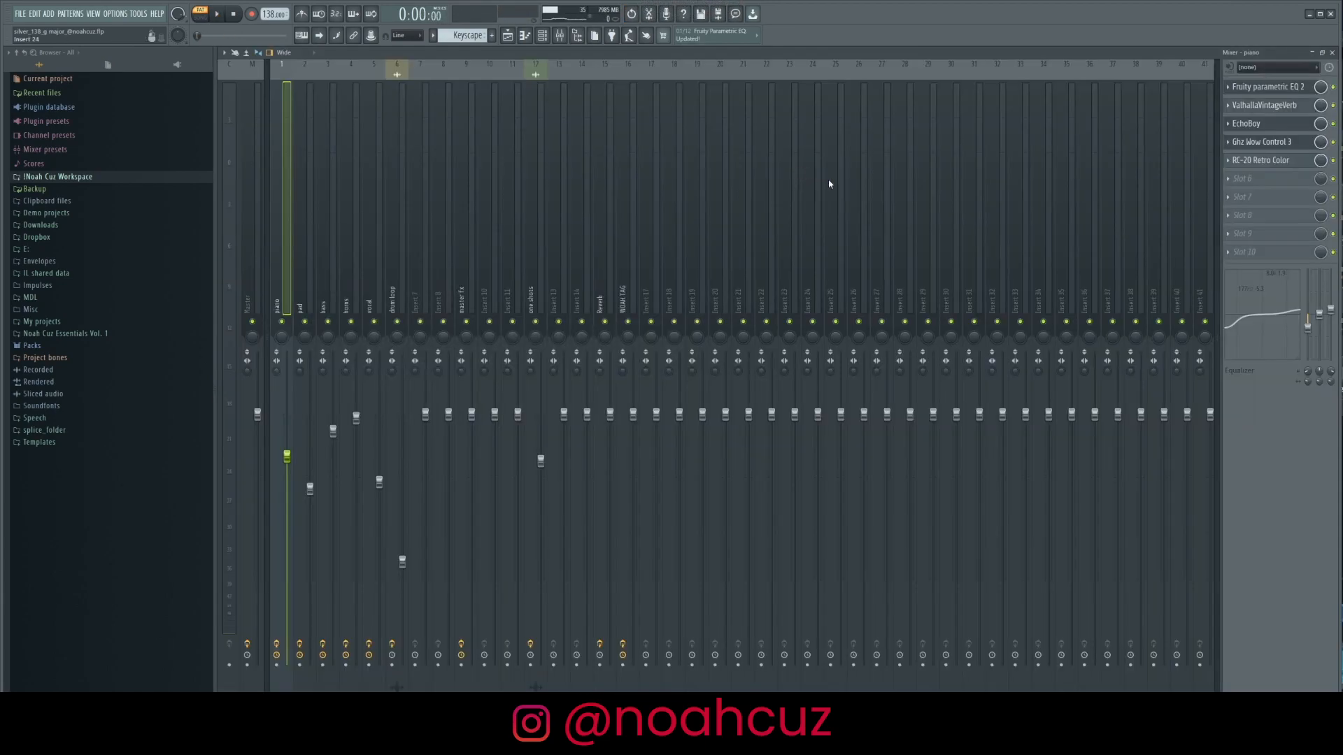
left_click(1264, 87)
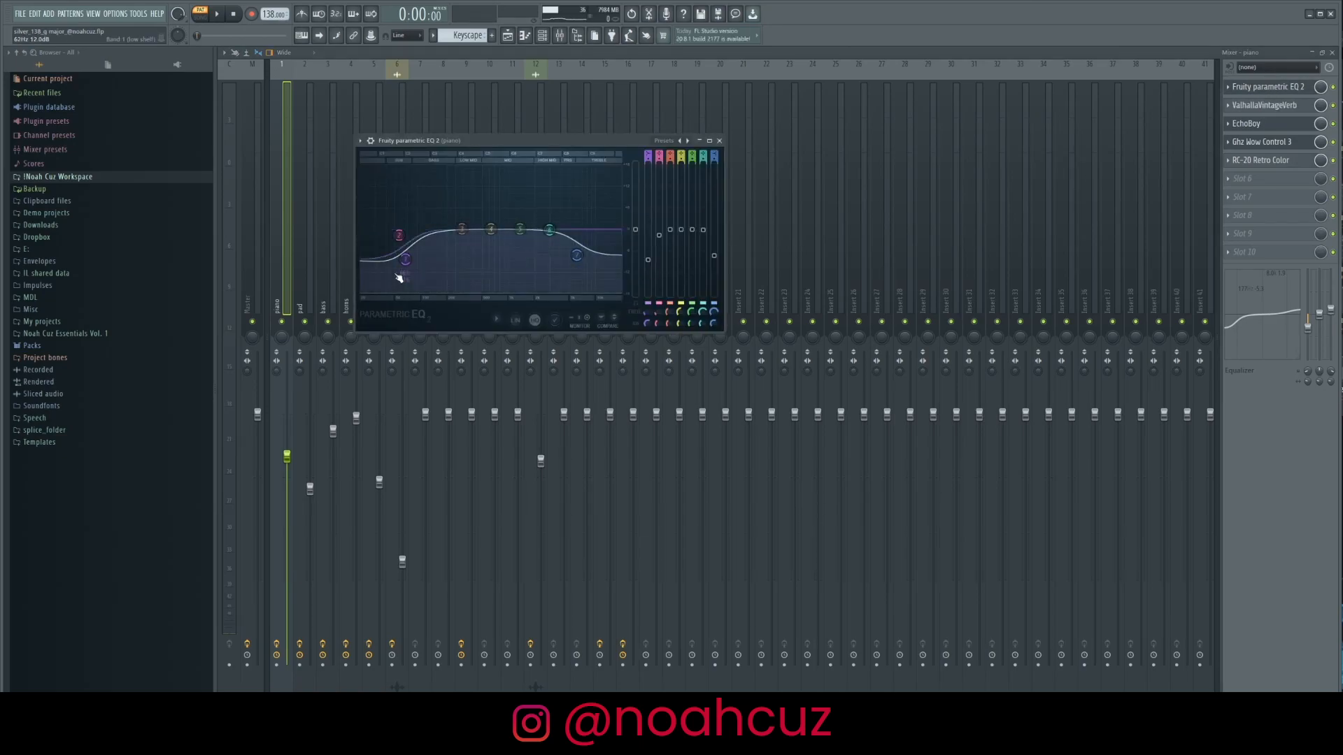
left_click(1265, 104)
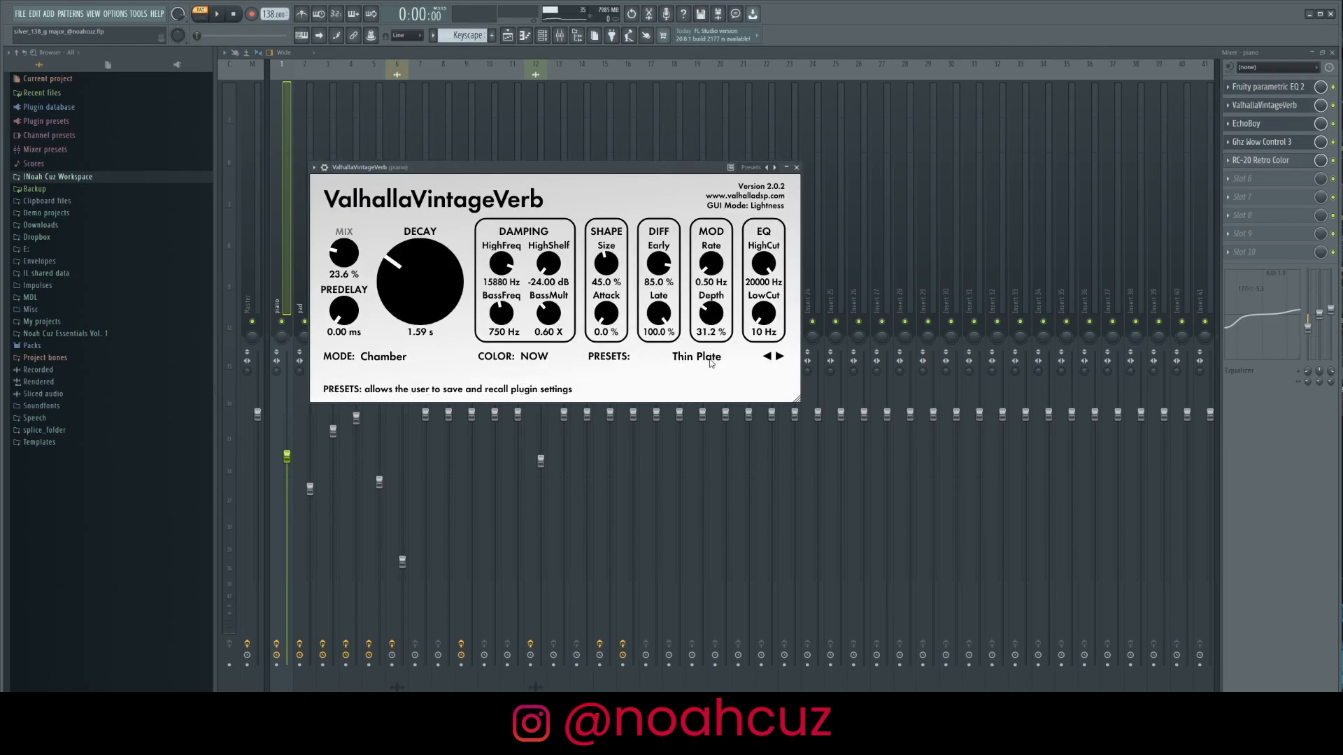
left_click(797, 168)
left_click(1266, 123)
left_click(1266, 141)
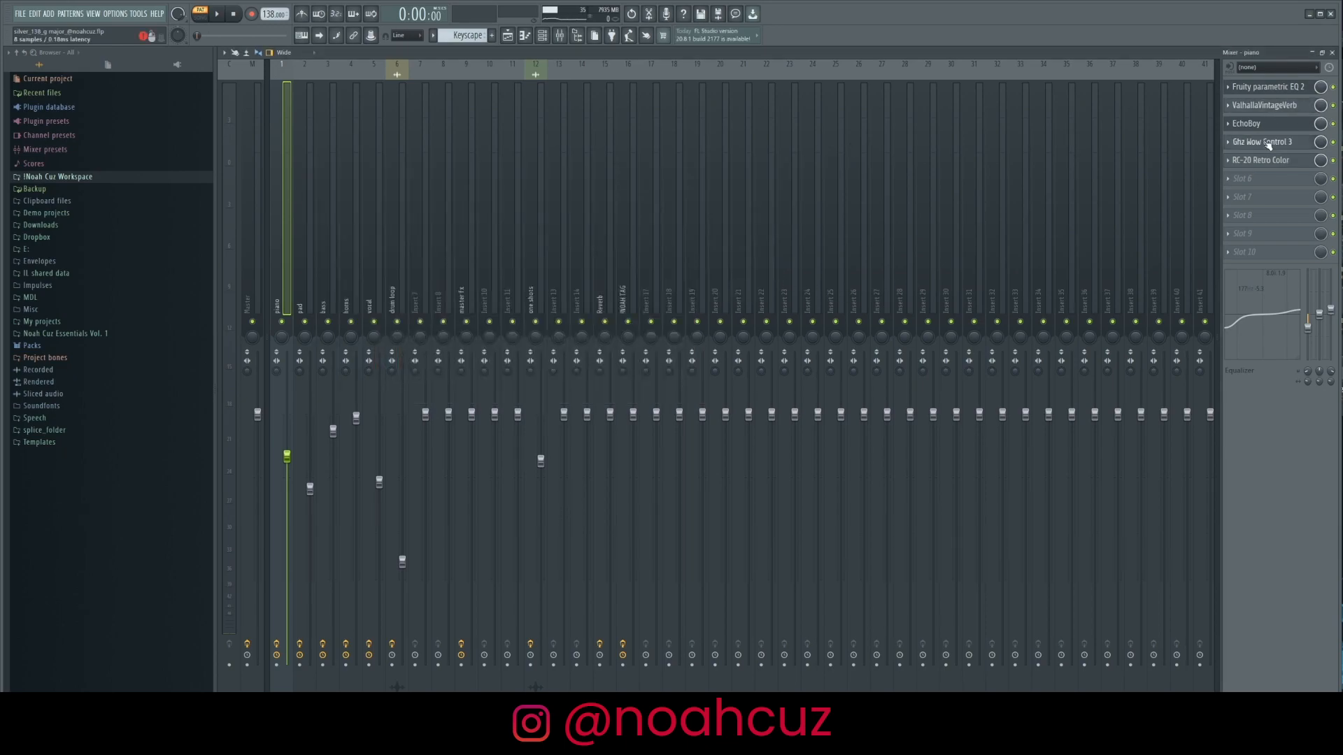
left_click(1262, 163)
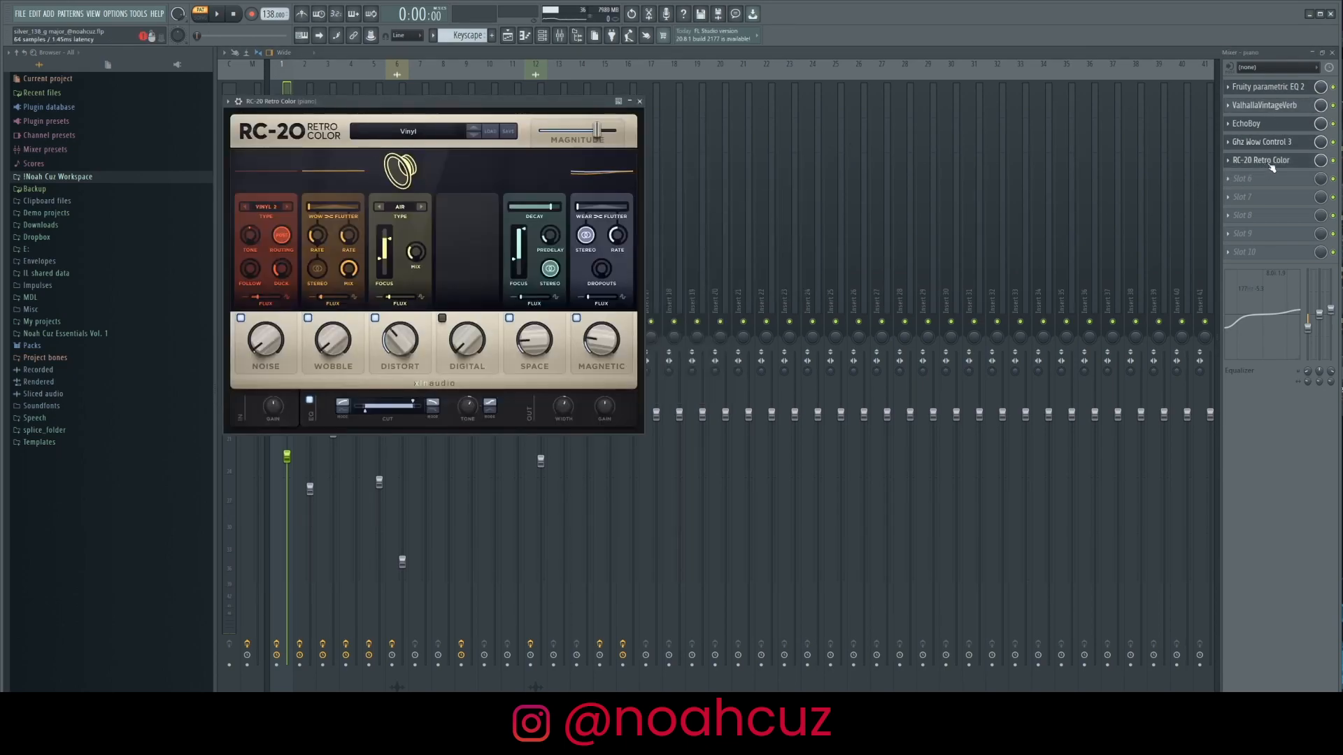
left_click(640, 102)
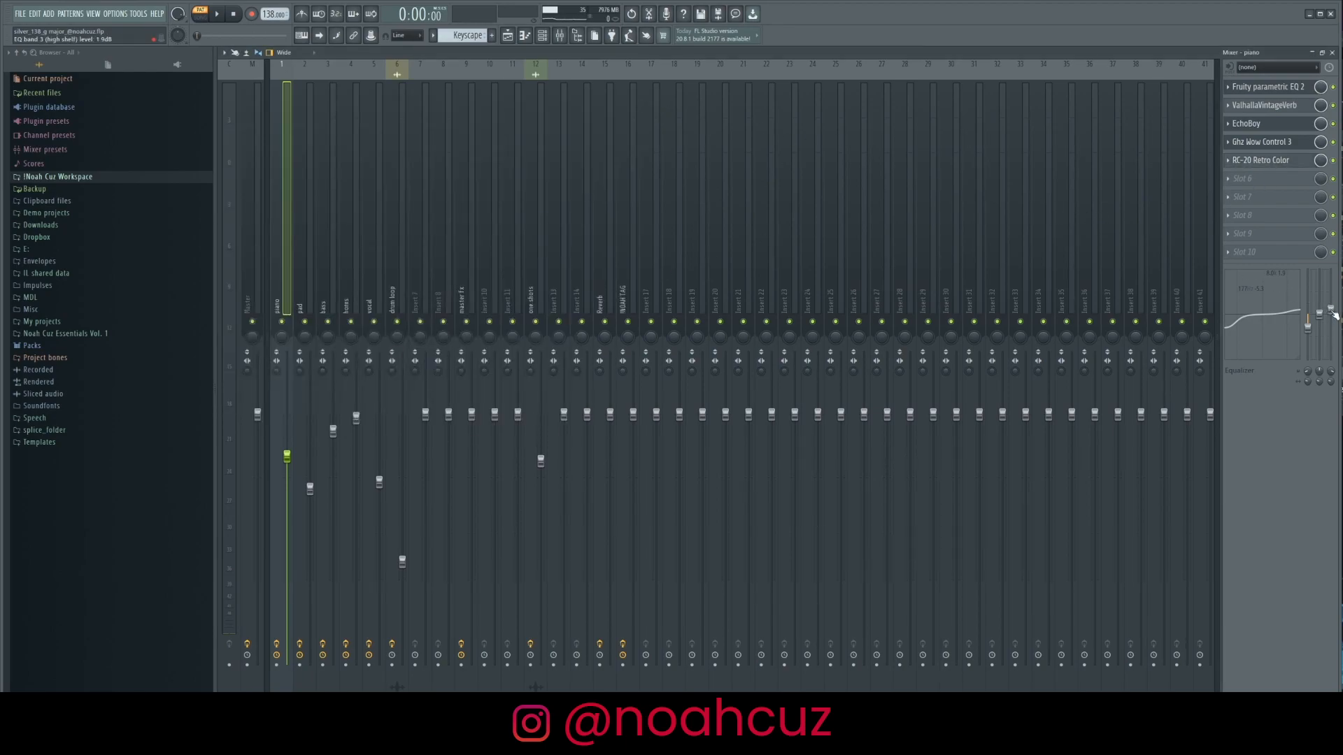
Flip the Keyscape #2 pattern's notes horizontally to show the original order, and flip them back to the reversed version
left_click(543, 35)
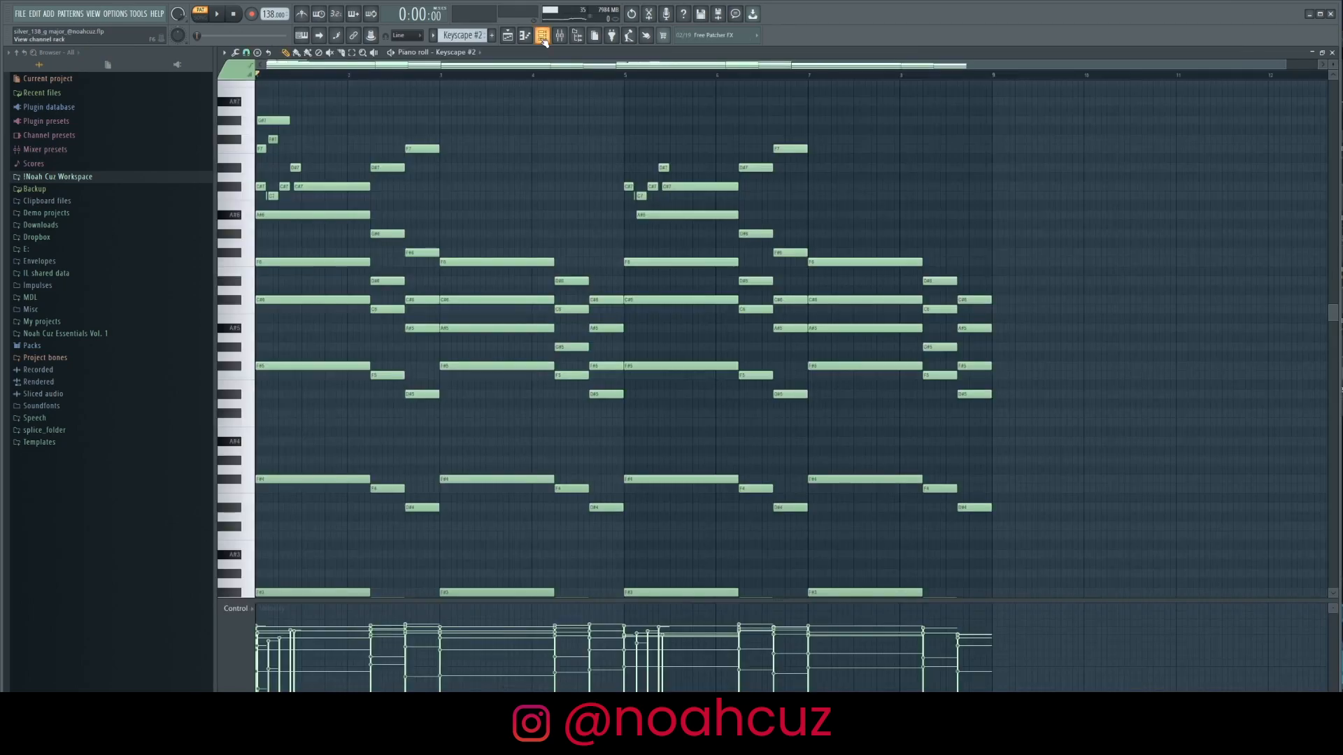
key("alt+y")
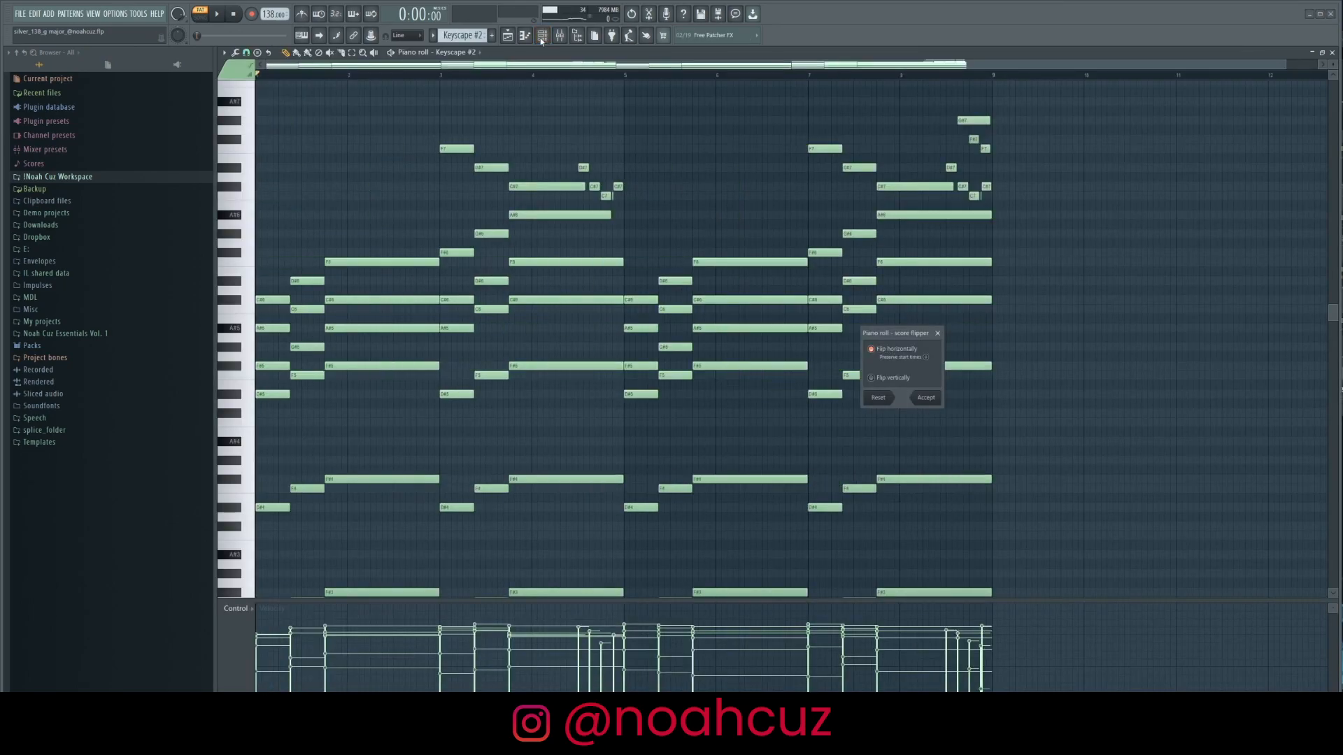
left_click(927, 398)
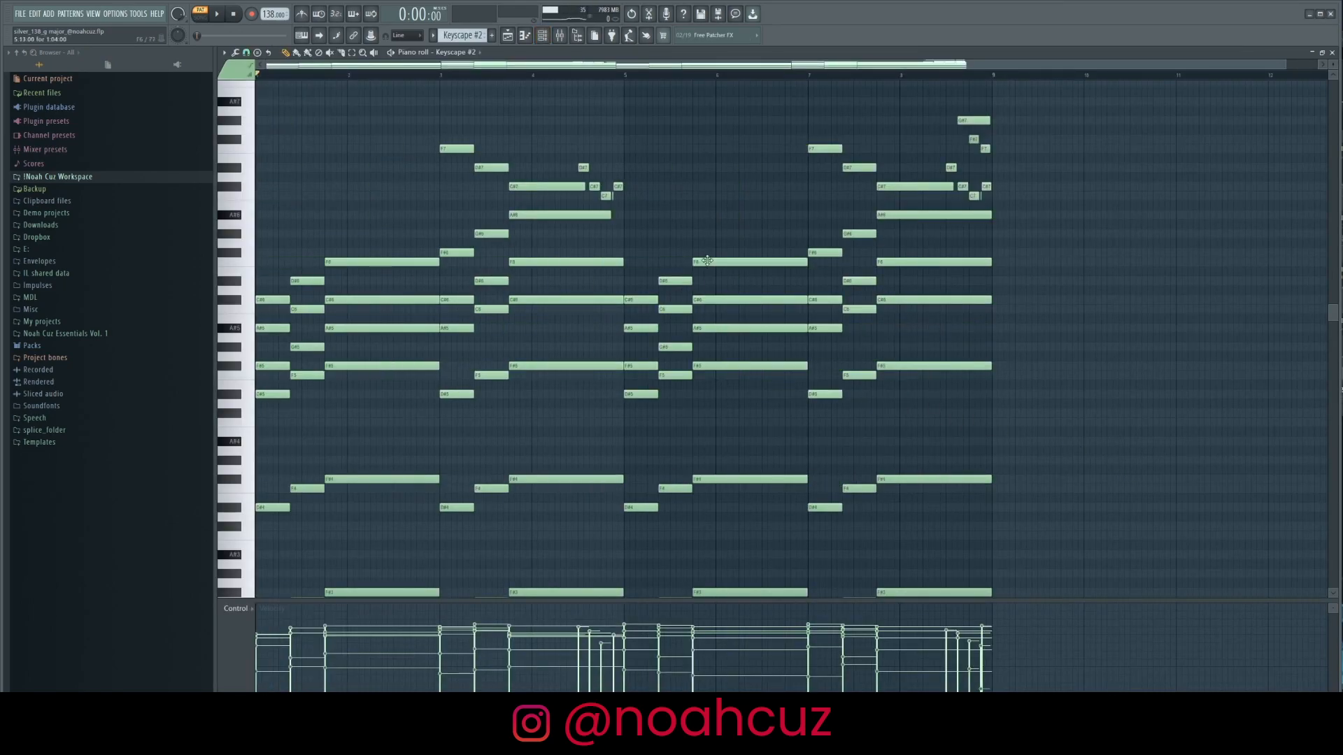
key("alt+y")
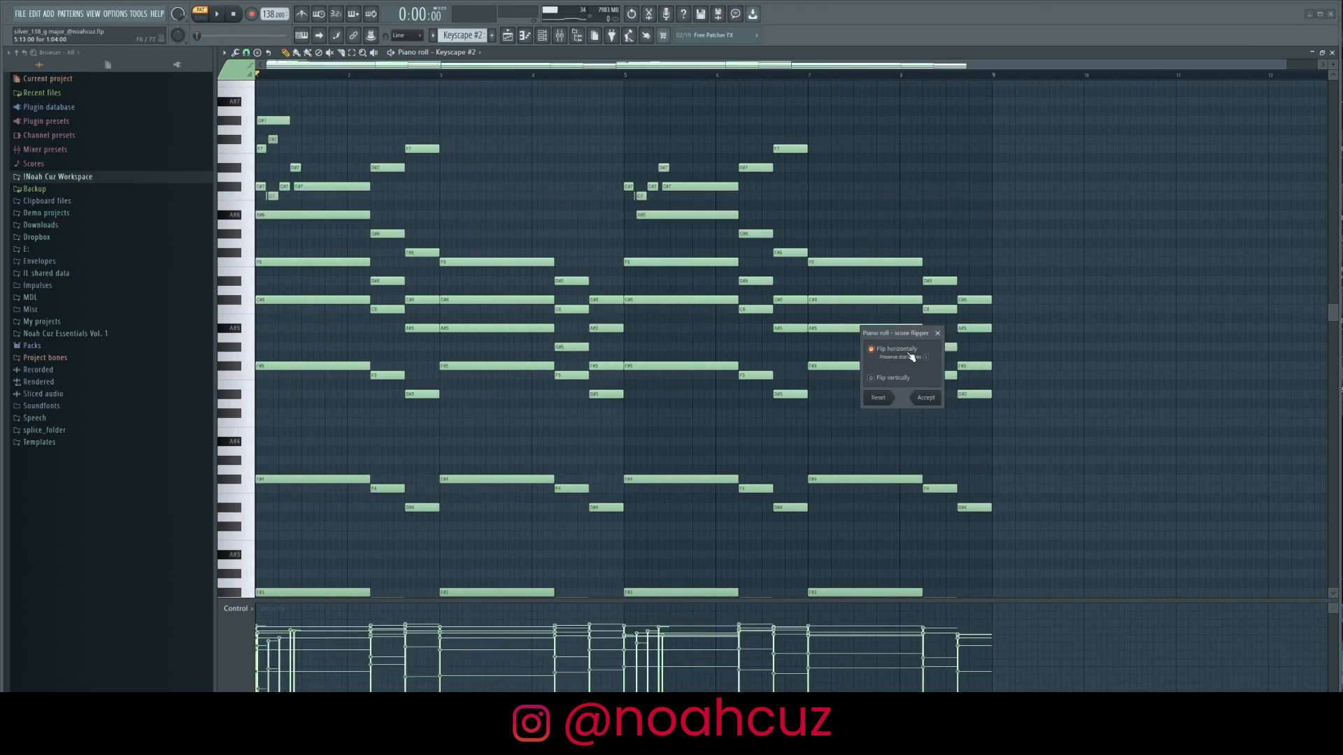
left_click(926, 397)
Open the Keyscape #2 channel and review the pad track's effects, including ValhallaVintageVerb, Delay TAPE-201, Ghz Midside Matrix 3, Tremolator and PanCake2
key("F6")
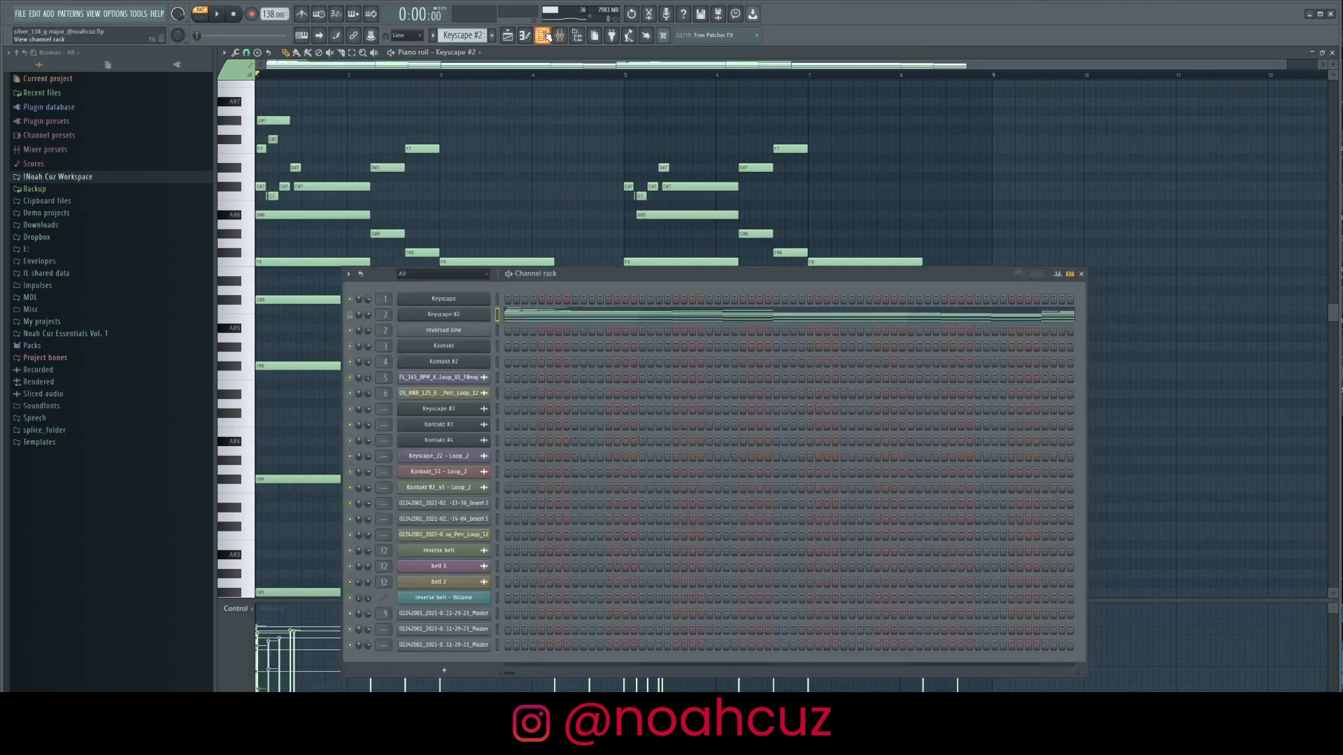
left_click(437, 321)
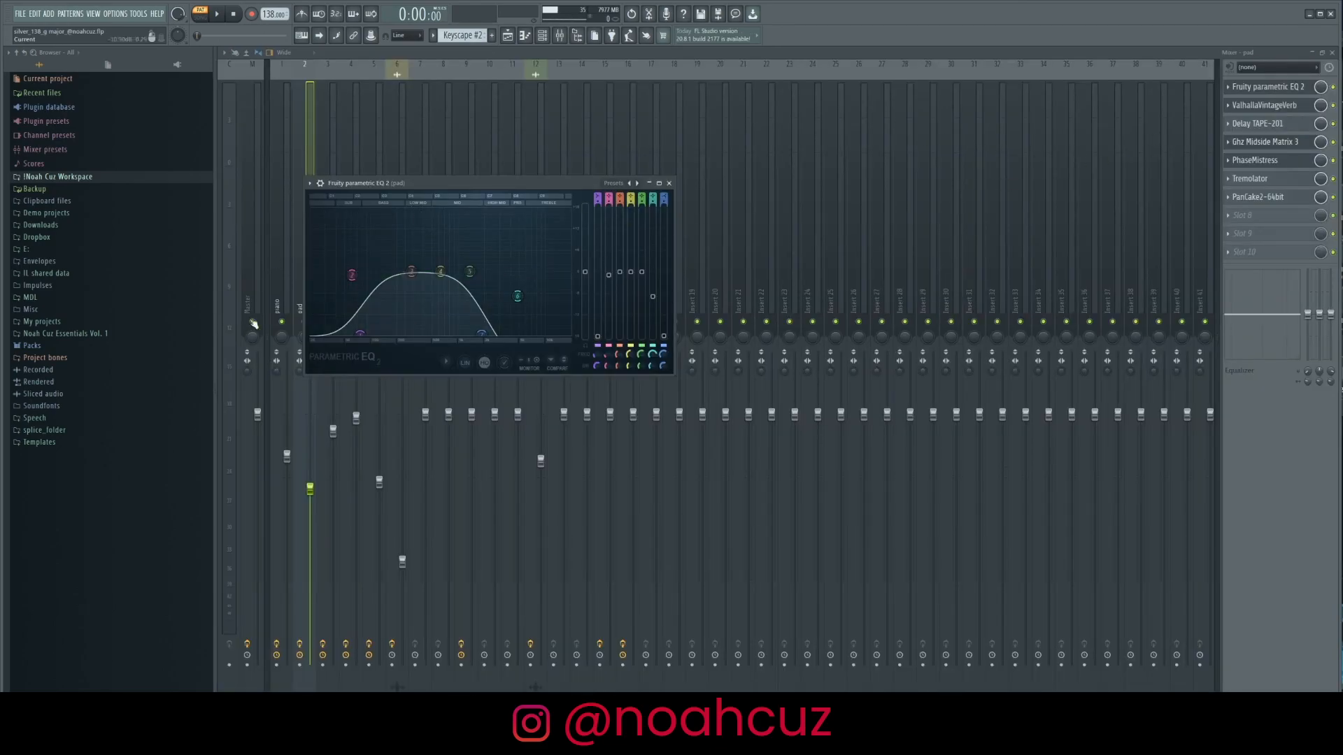
left_click(1265, 105)
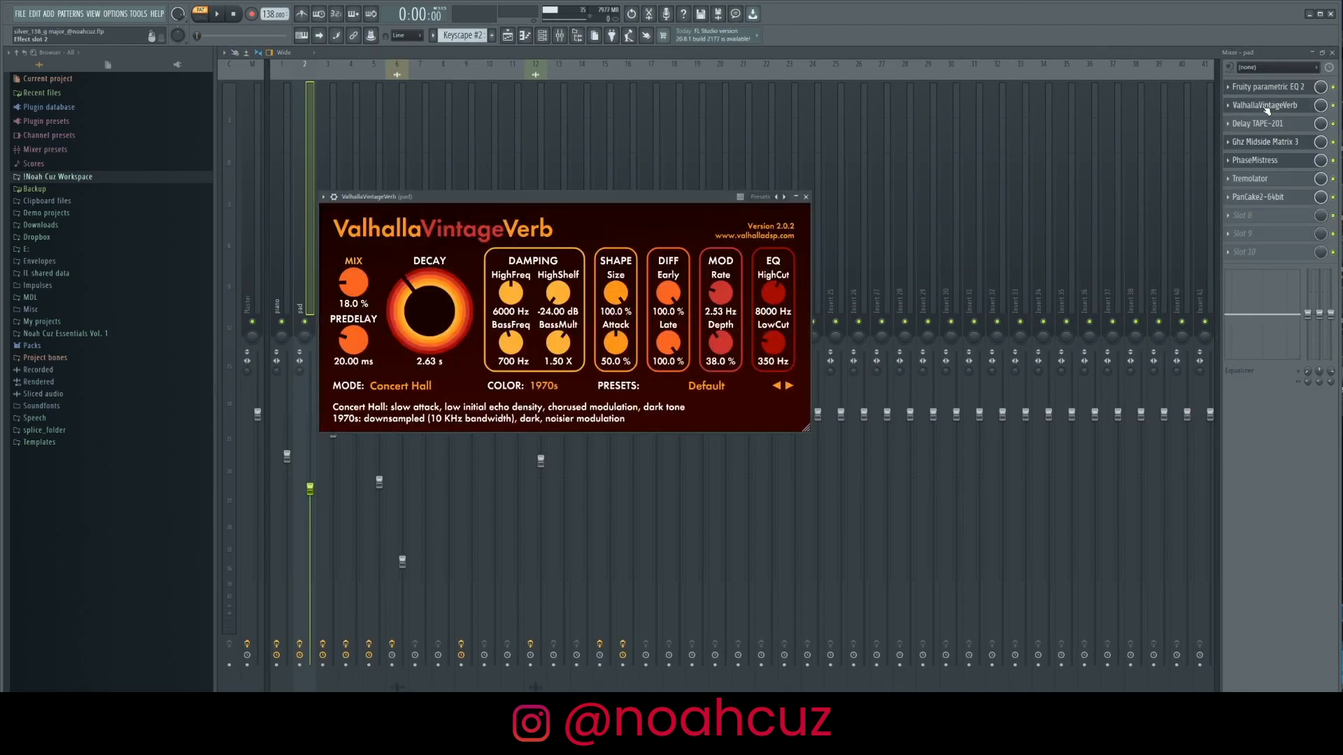
left_click(1297, 126)
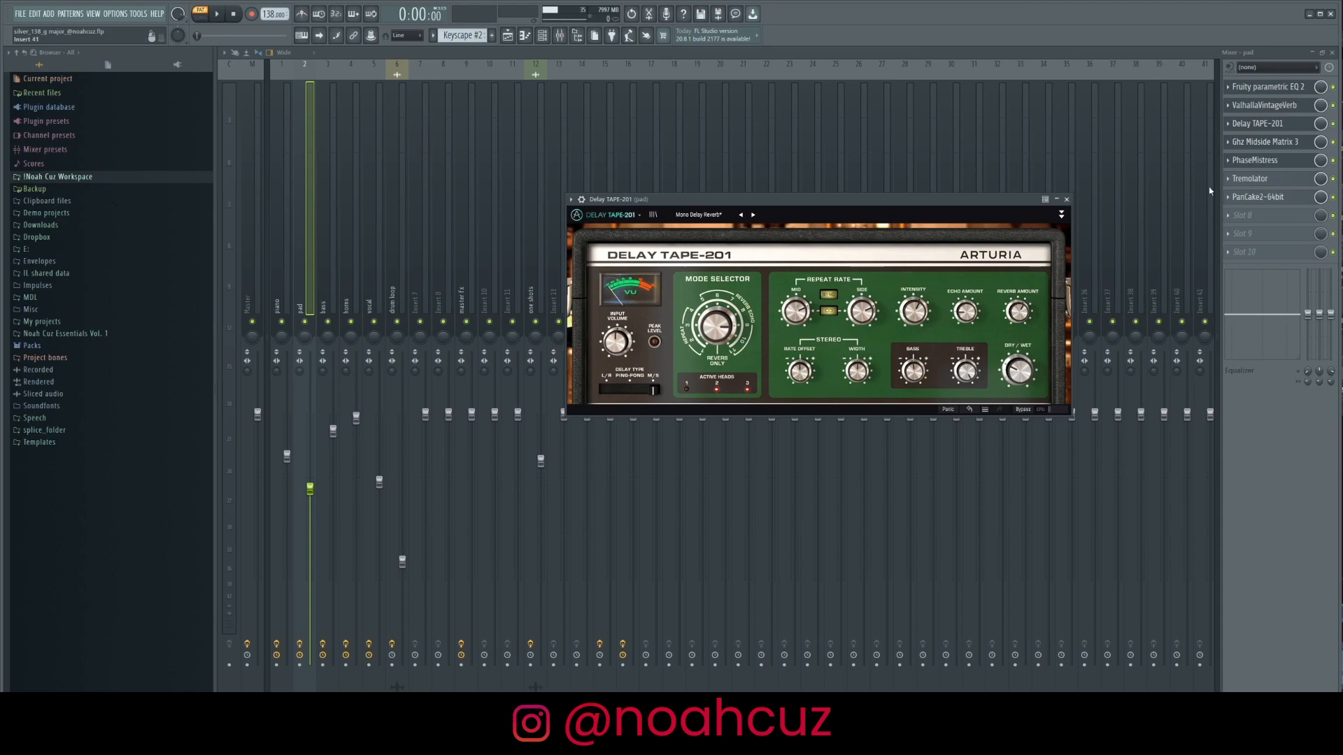
left_click(1269, 144)
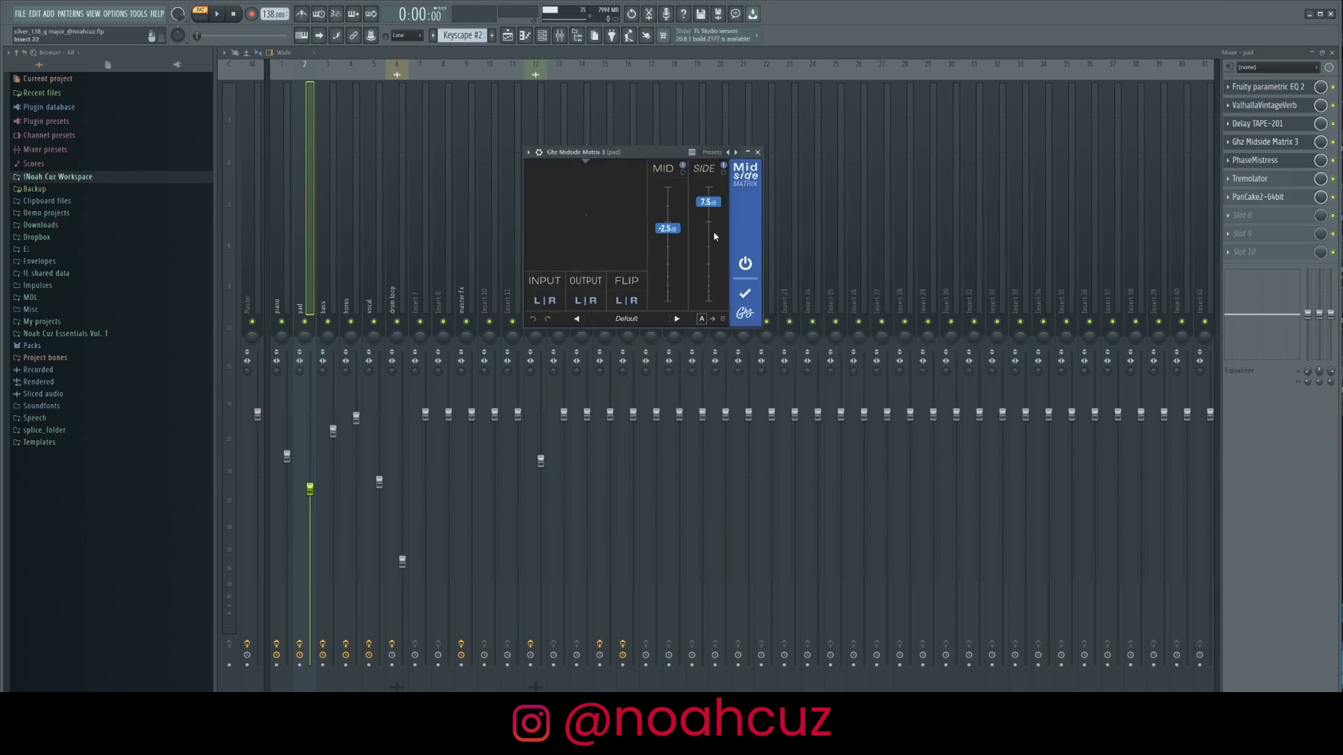
left_click(1259, 178)
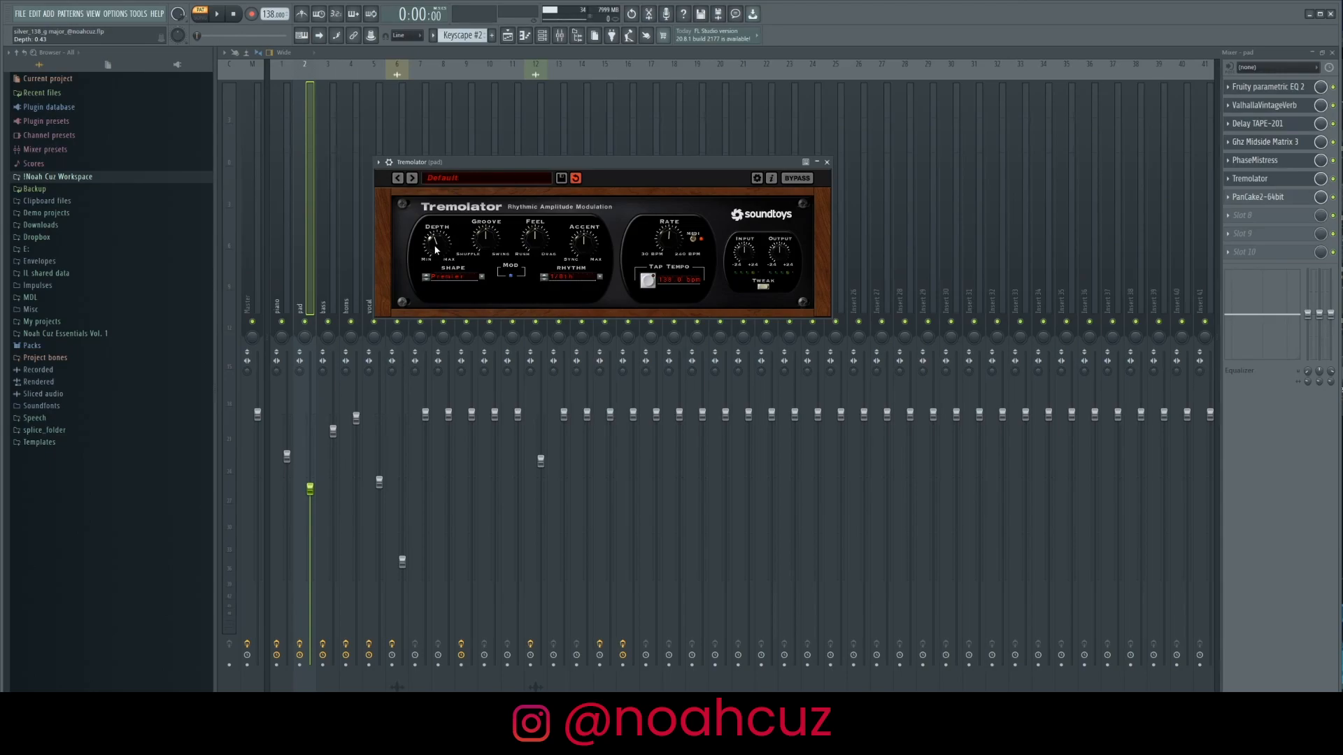
left_click(1259, 197)
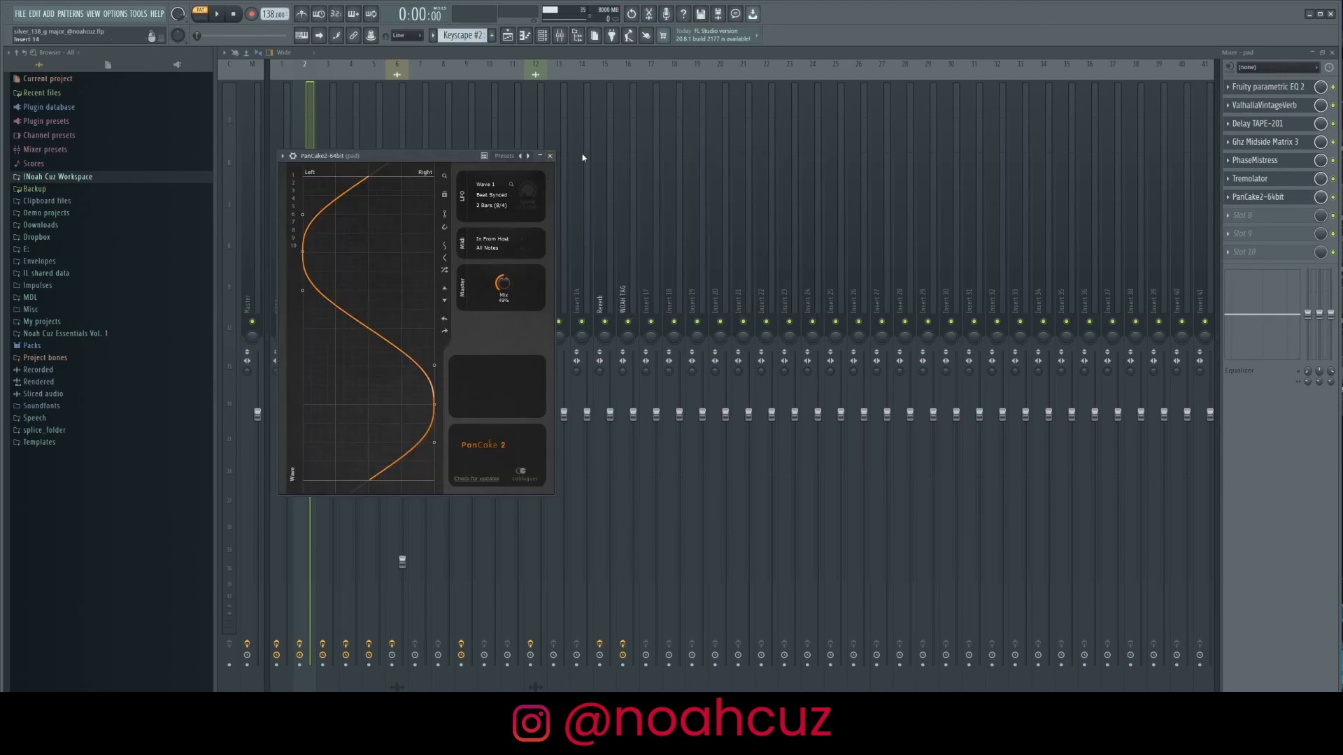
Play the arrangement in the playlist and view the bass channel's Modern Bass instrument in Kontakt
key("F5")
key("space")
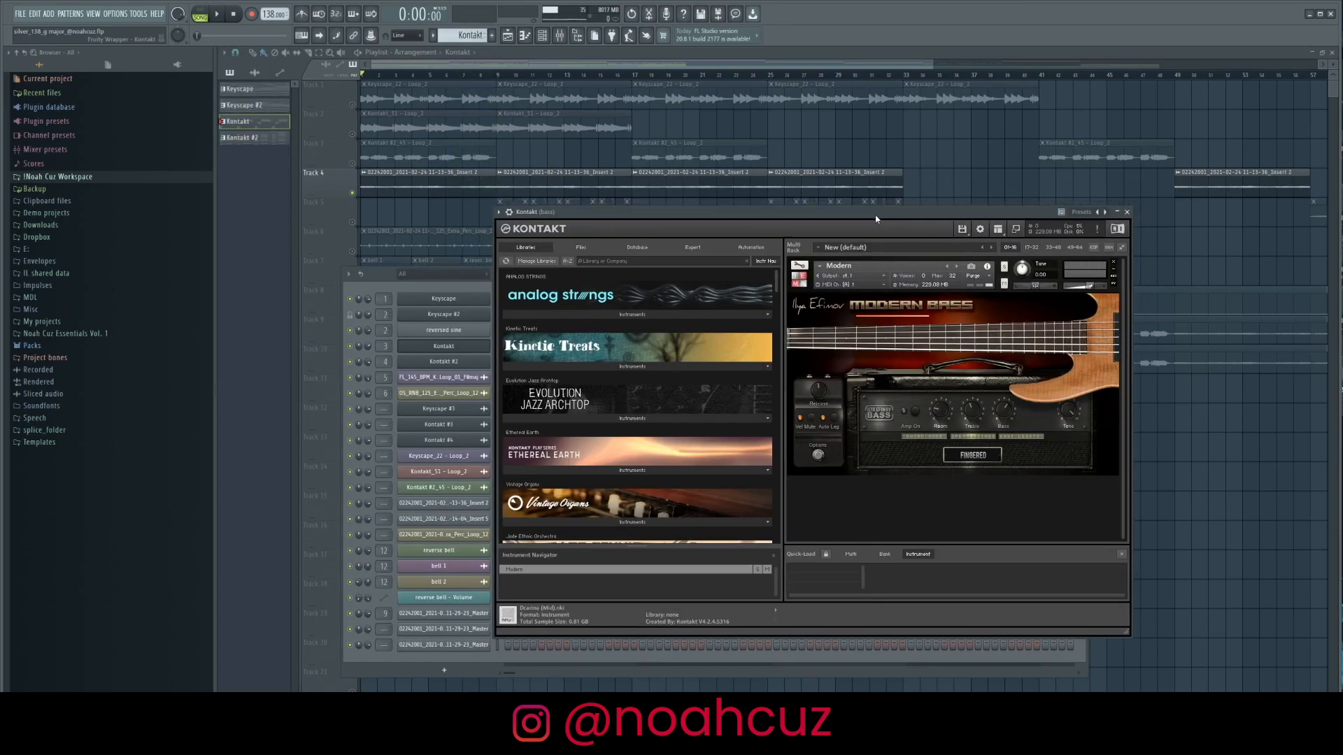
left_click_drag(877, 219, 995, 271)
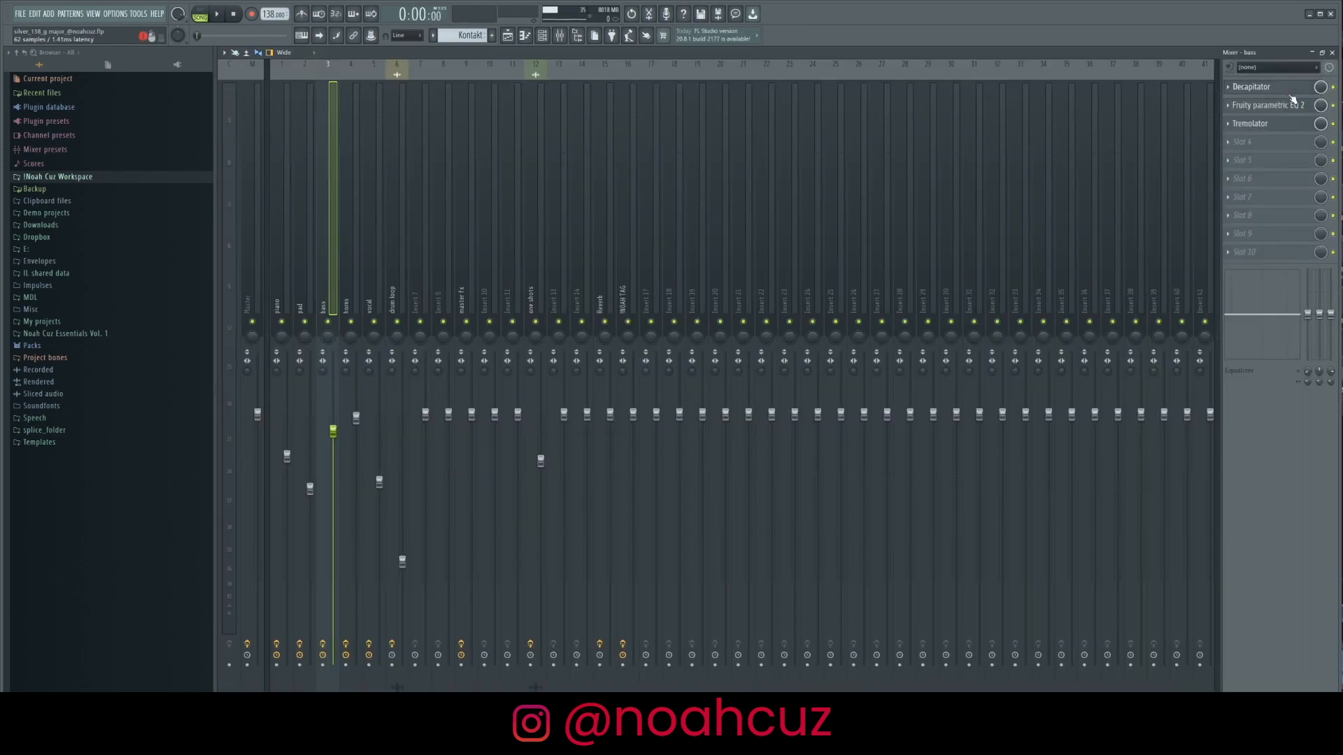
Review the bass mixer track's Decapitator, Fruity Parametric EQ 2 and Tremolator effects
left_click(1259, 86)
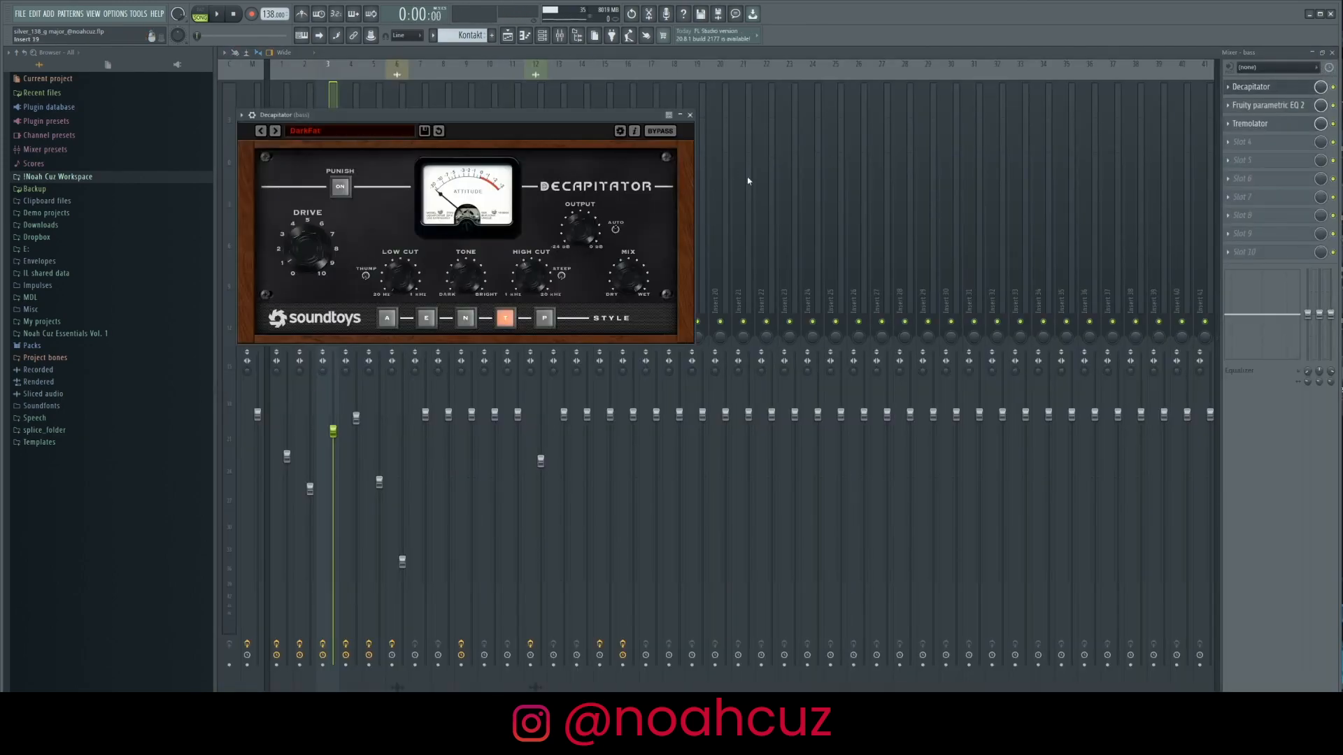
left_click(1259, 106)
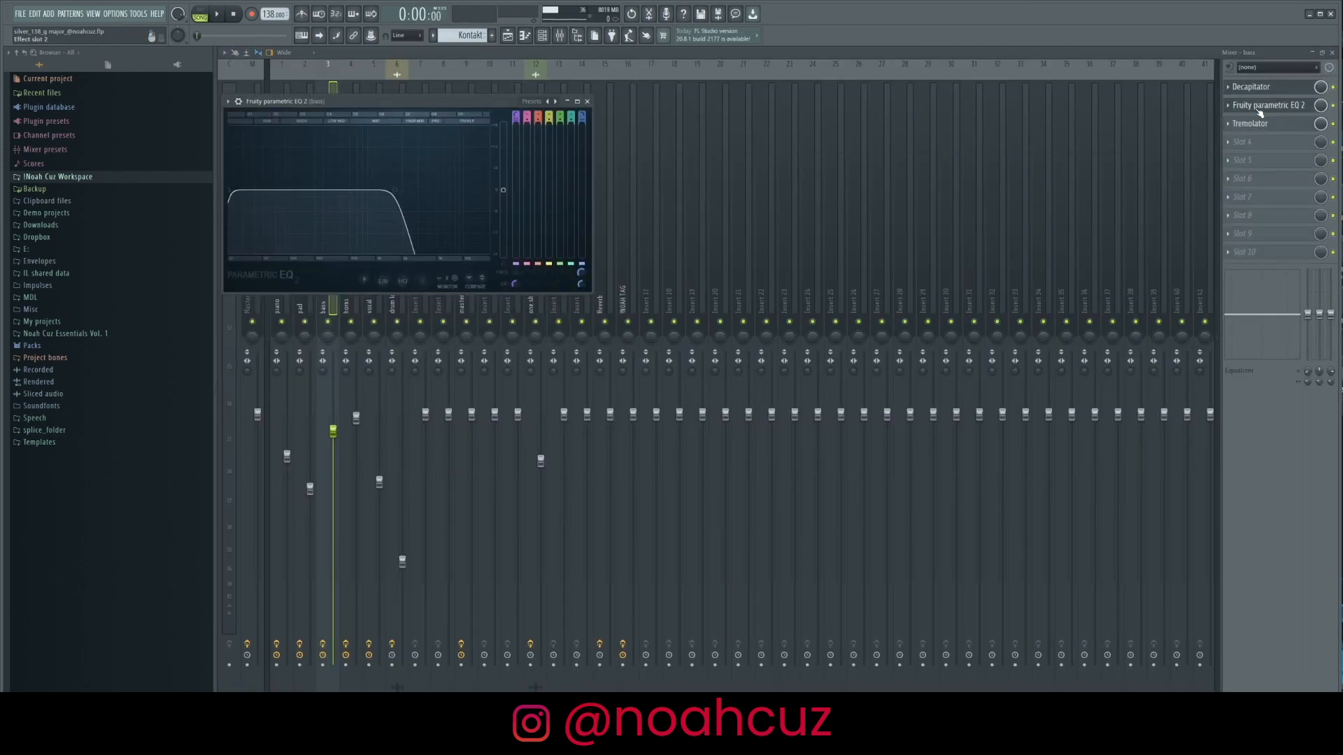
left_click(1259, 124)
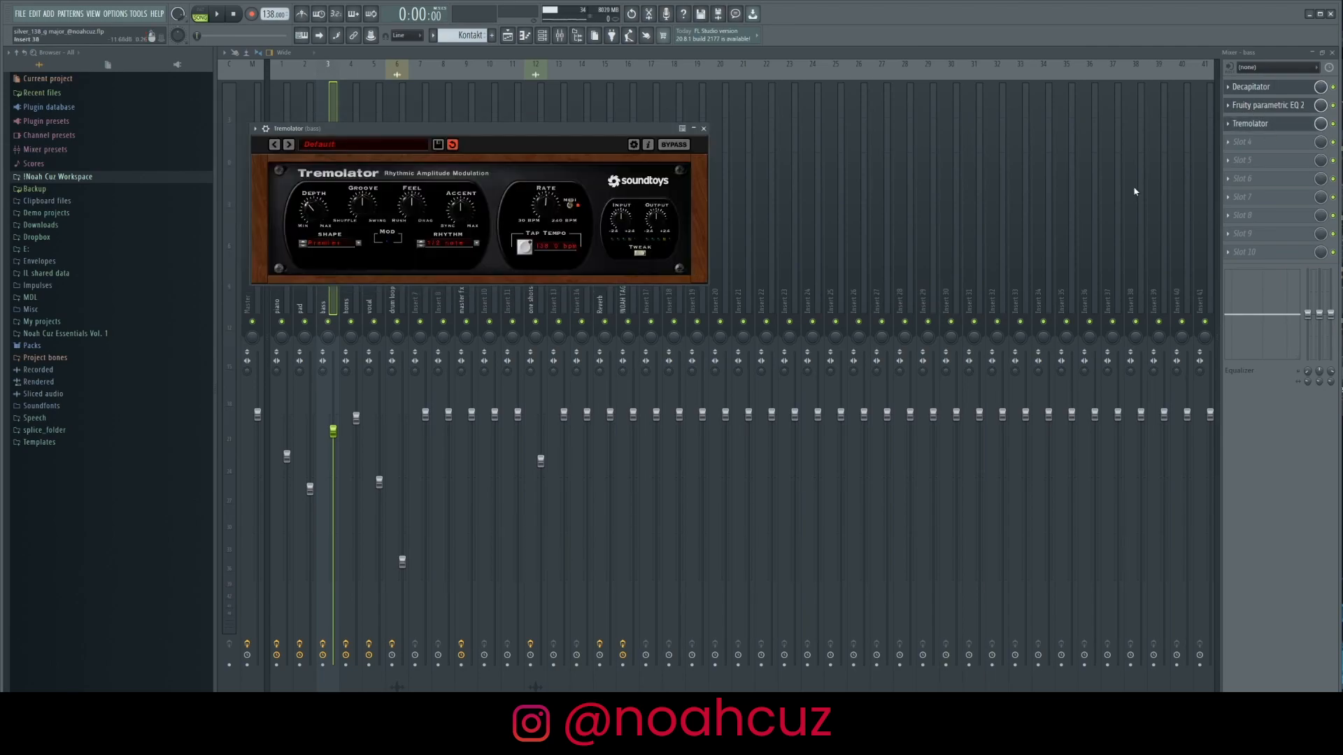
left_click(703, 129)
key("F9")
Play the arrangement and view the horn channel's Session Horns Pro instrument in Kontakt #2
key("space")
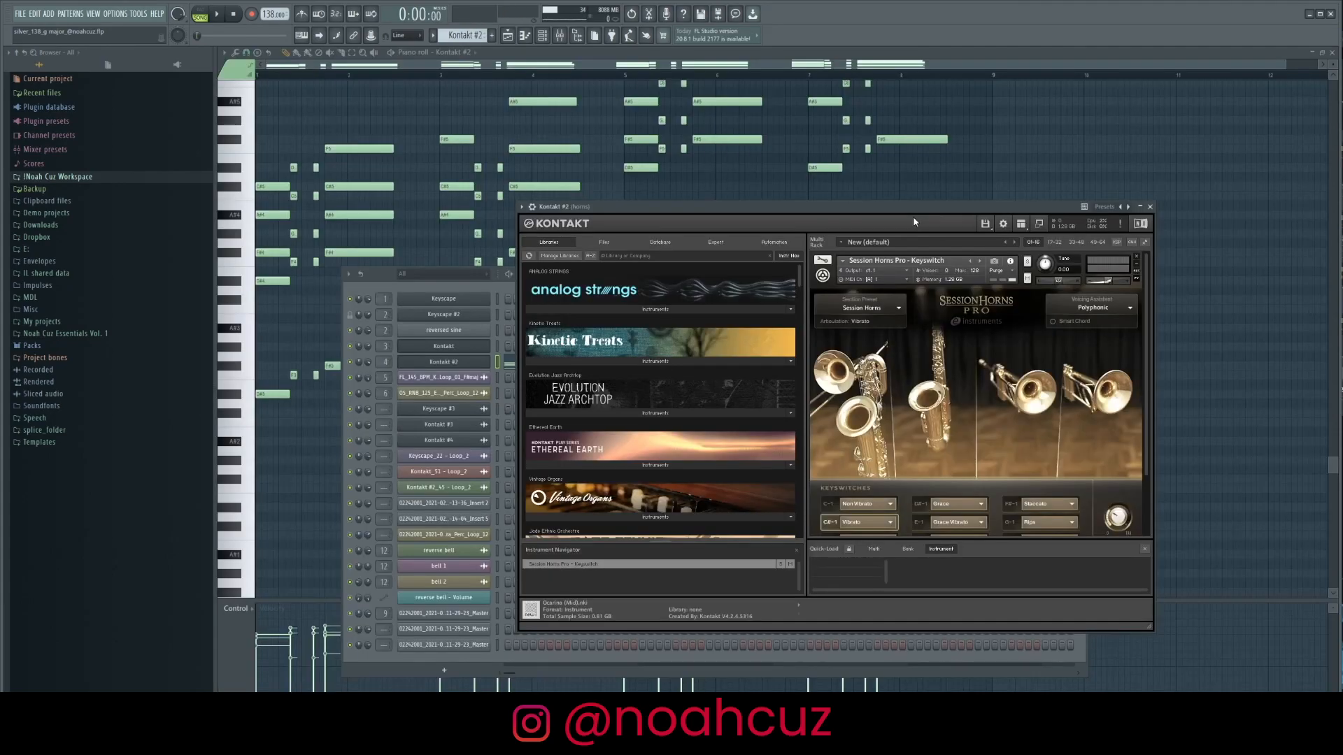
left_click_drag(914, 222, 848, 217)
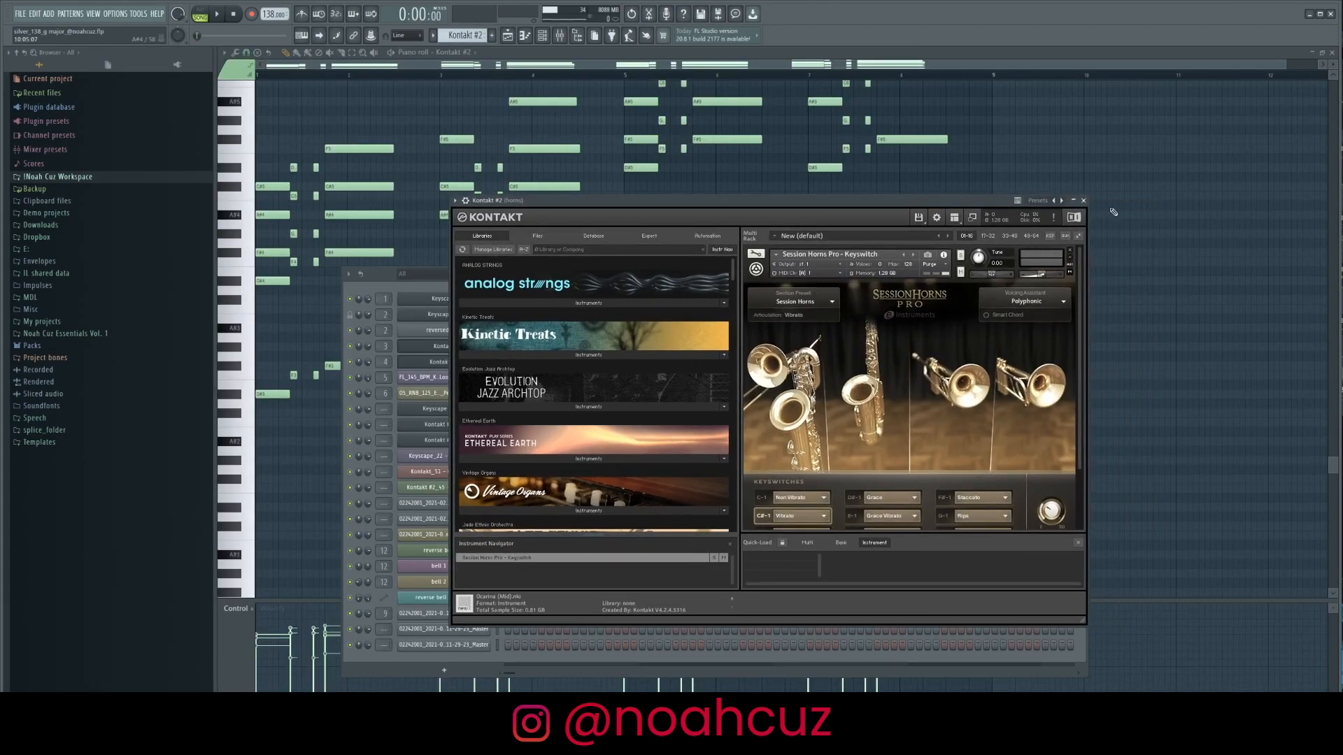
left_click(1083, 200)
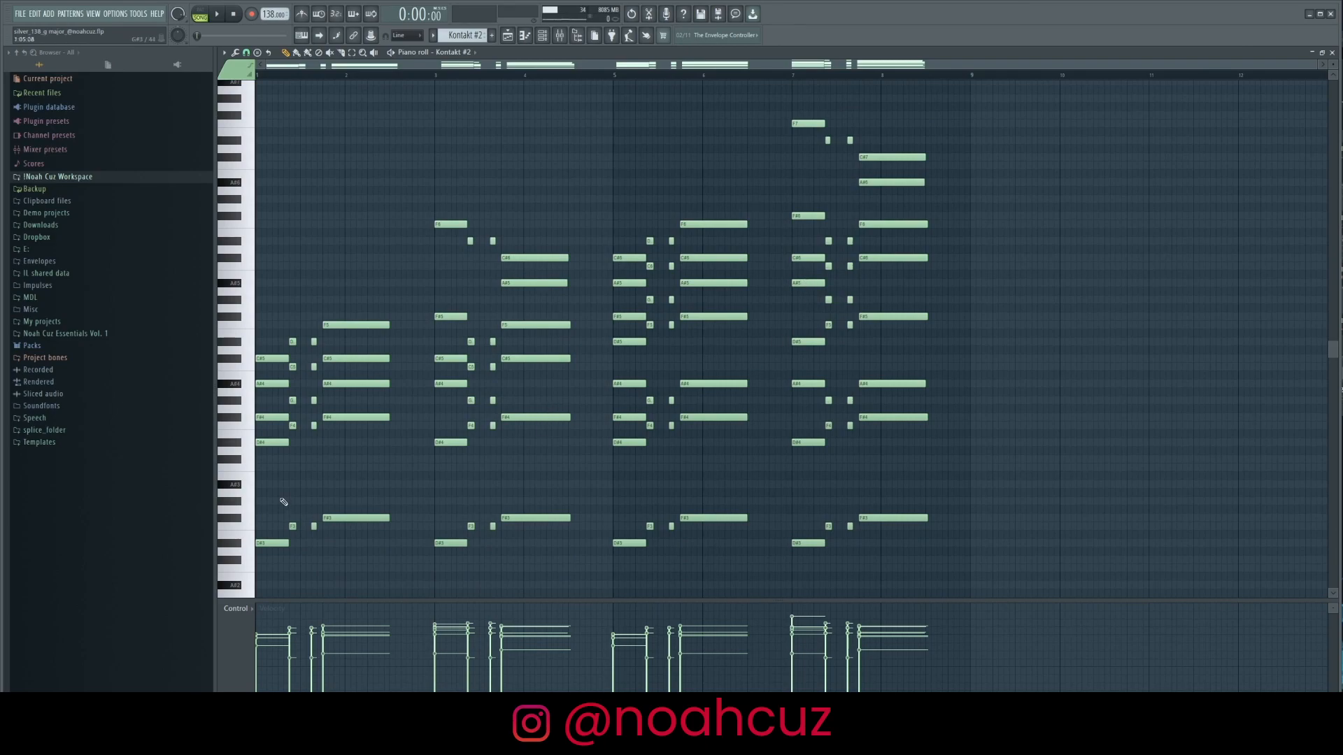
Select the horn phrases in the Kontakt #2 piano roll one after another to examine the layered chord pattern
left_click_drag(323, 533, 297, 321)
key("ctrl+d")
left_click_drag(389, 255, 255, 596)
left_click_drag(750, 185, 619, 598)
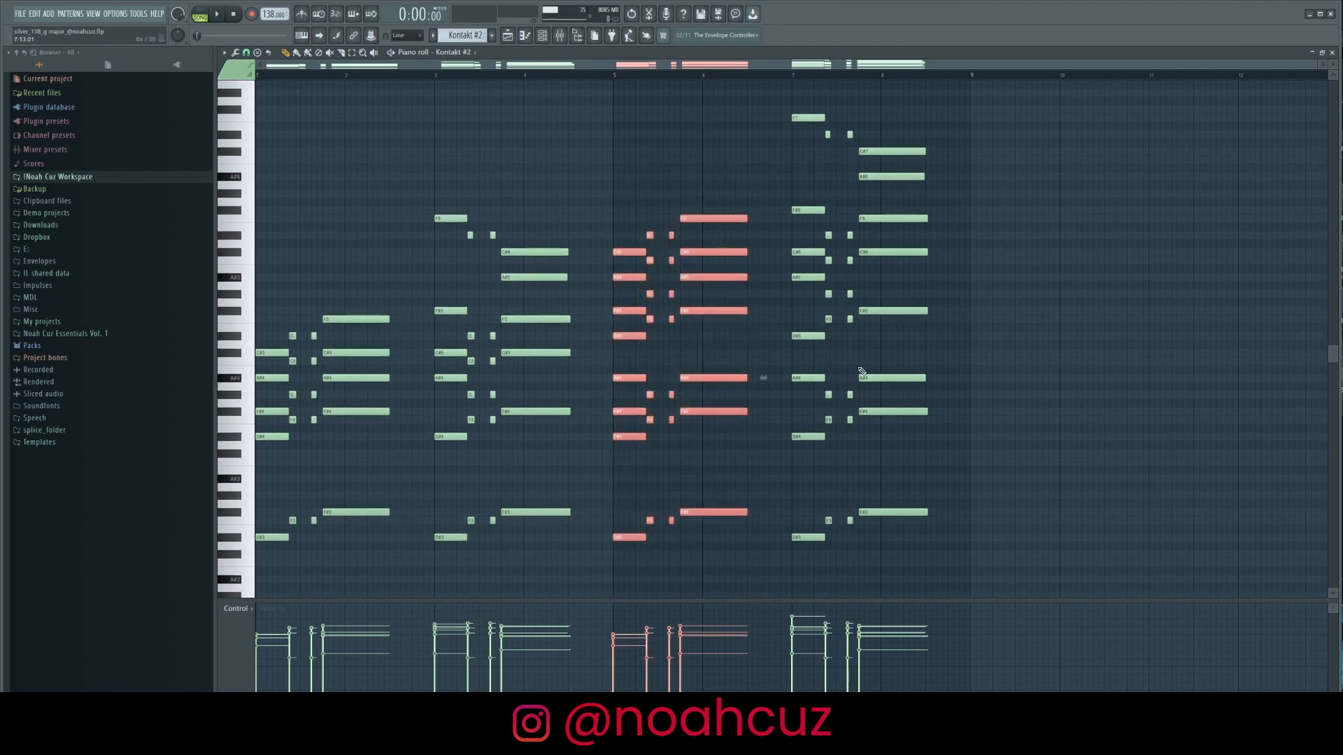
left_click_drag(1014, 98, 1005, 338)
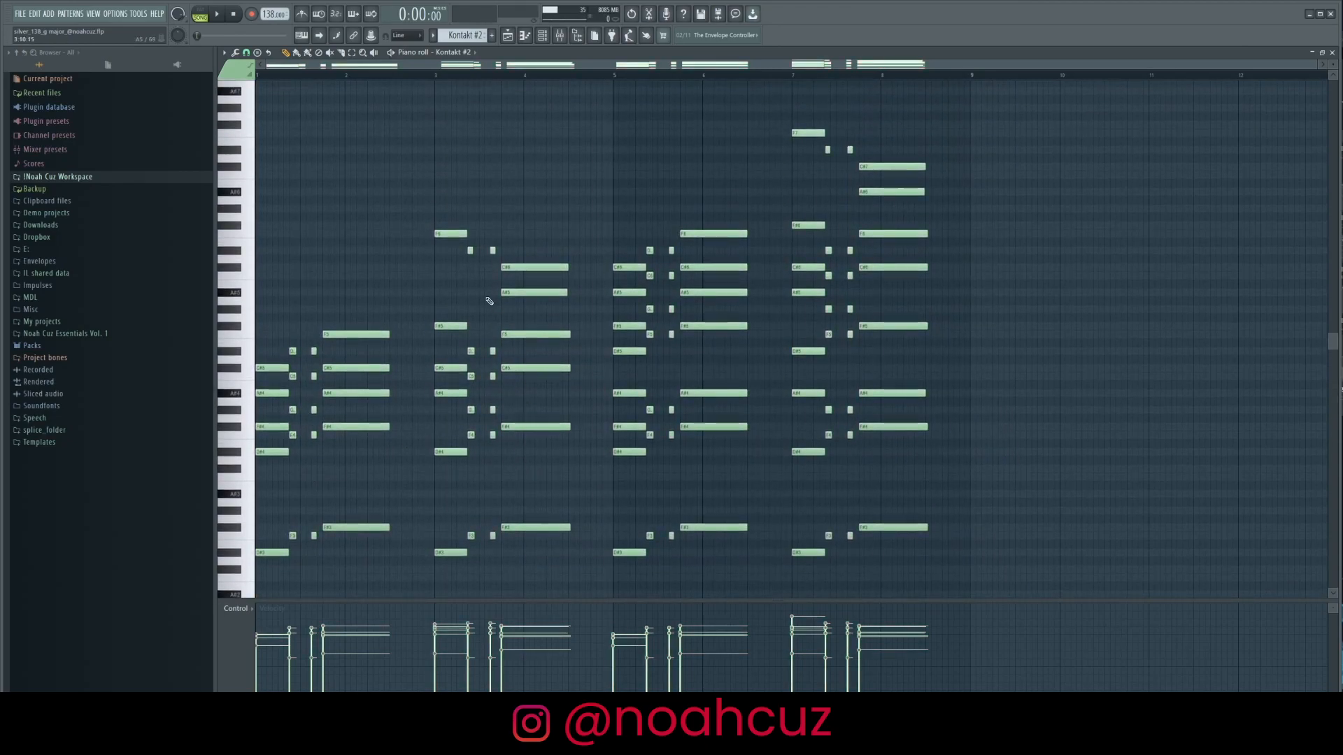
Try copying the horn notes of bars 1 to 4 onto bars 5 to 8 an octave higher, and undo the copy
scroll(339, 477, "down", 3)
left_click_drag(576, 546, 253, 202)
left_click_drag(270, 426, 629, 432)
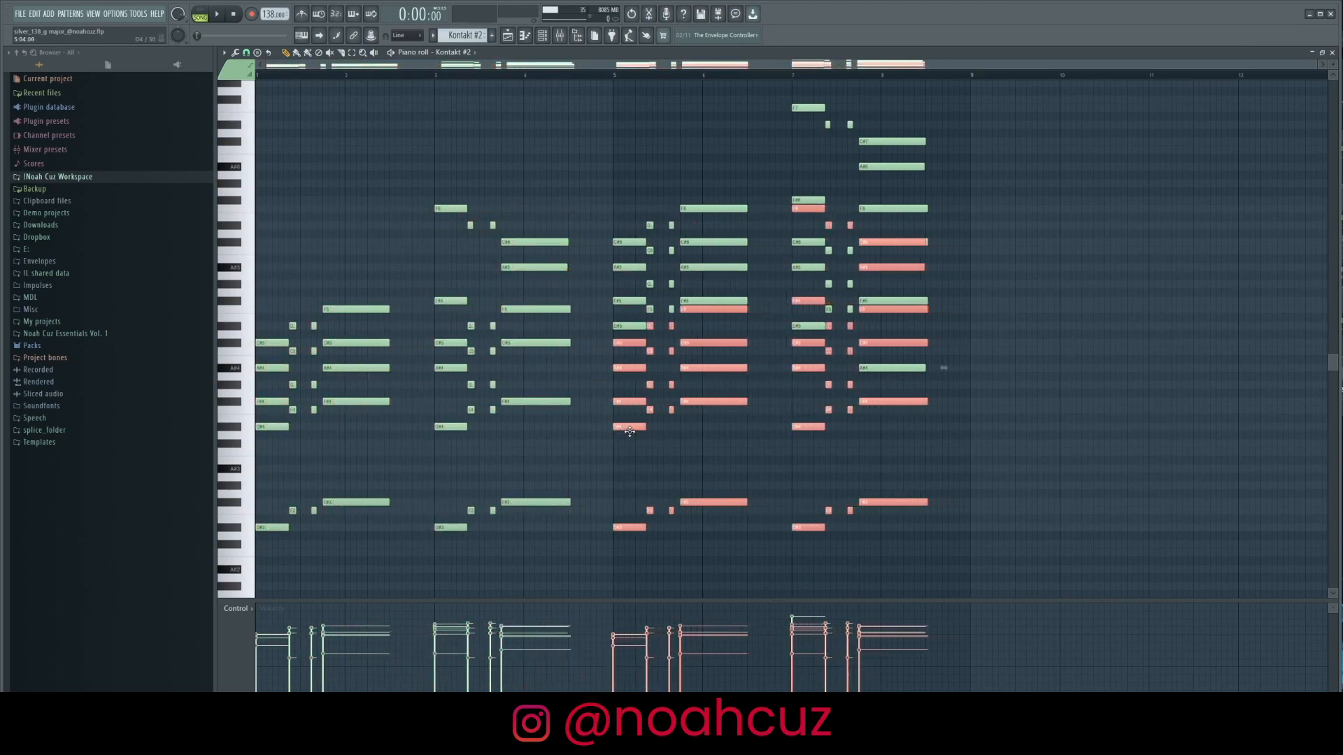
key("ctrl+Up")
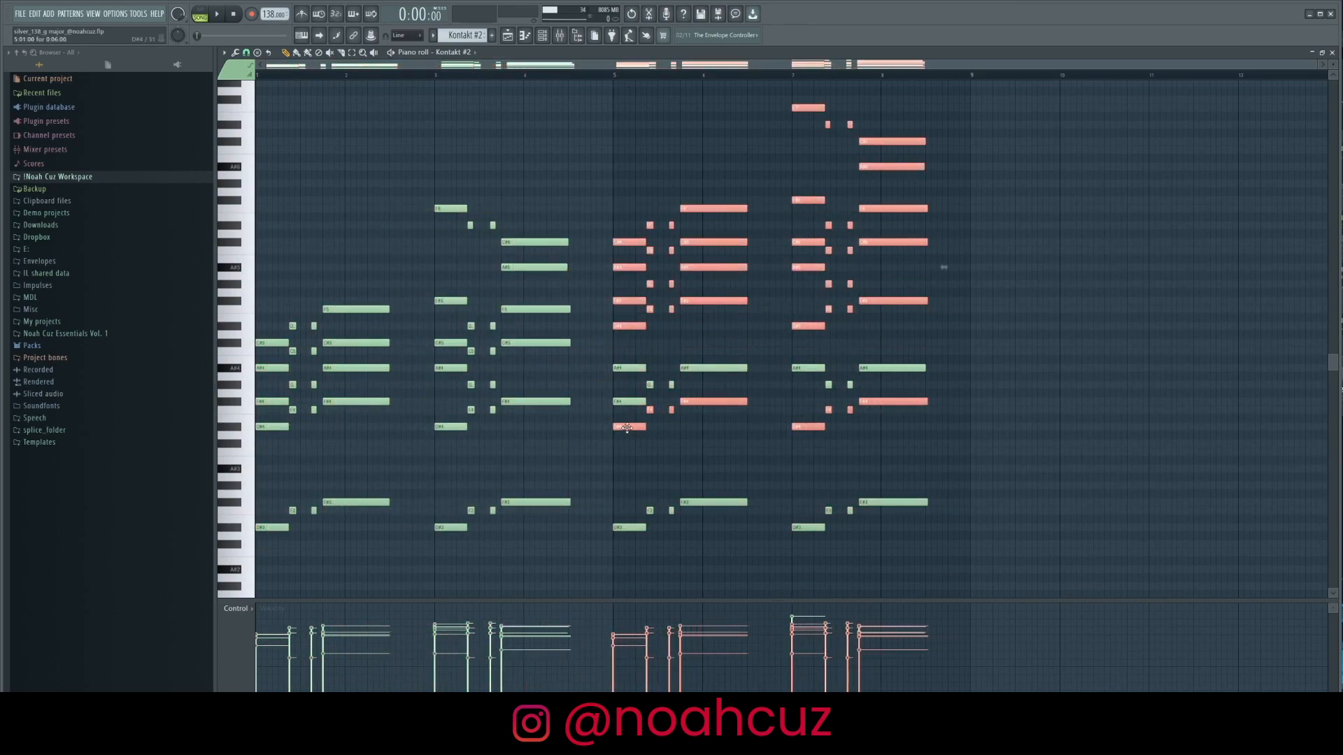
key("ctrl+c")
key("ctrl+v")
key("ctrl+Down")
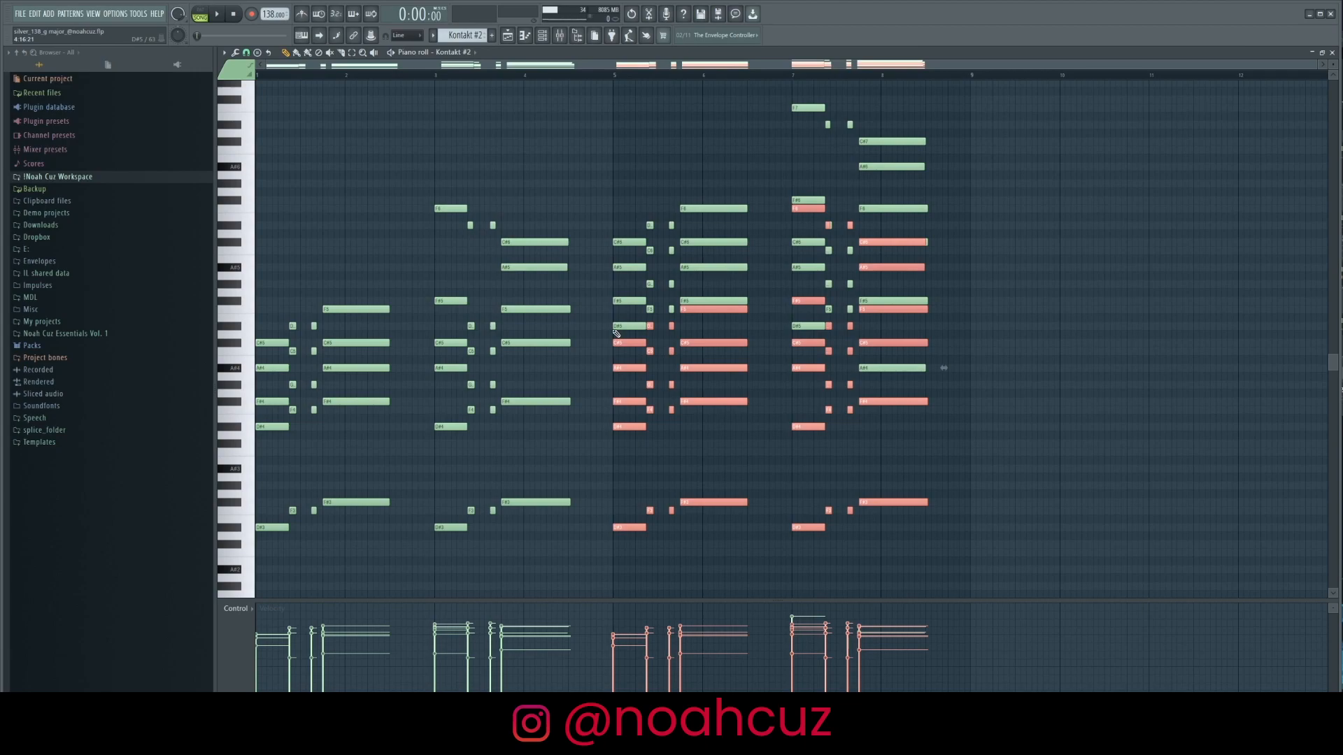
key("ctrl+z")
key("ctrl+d")
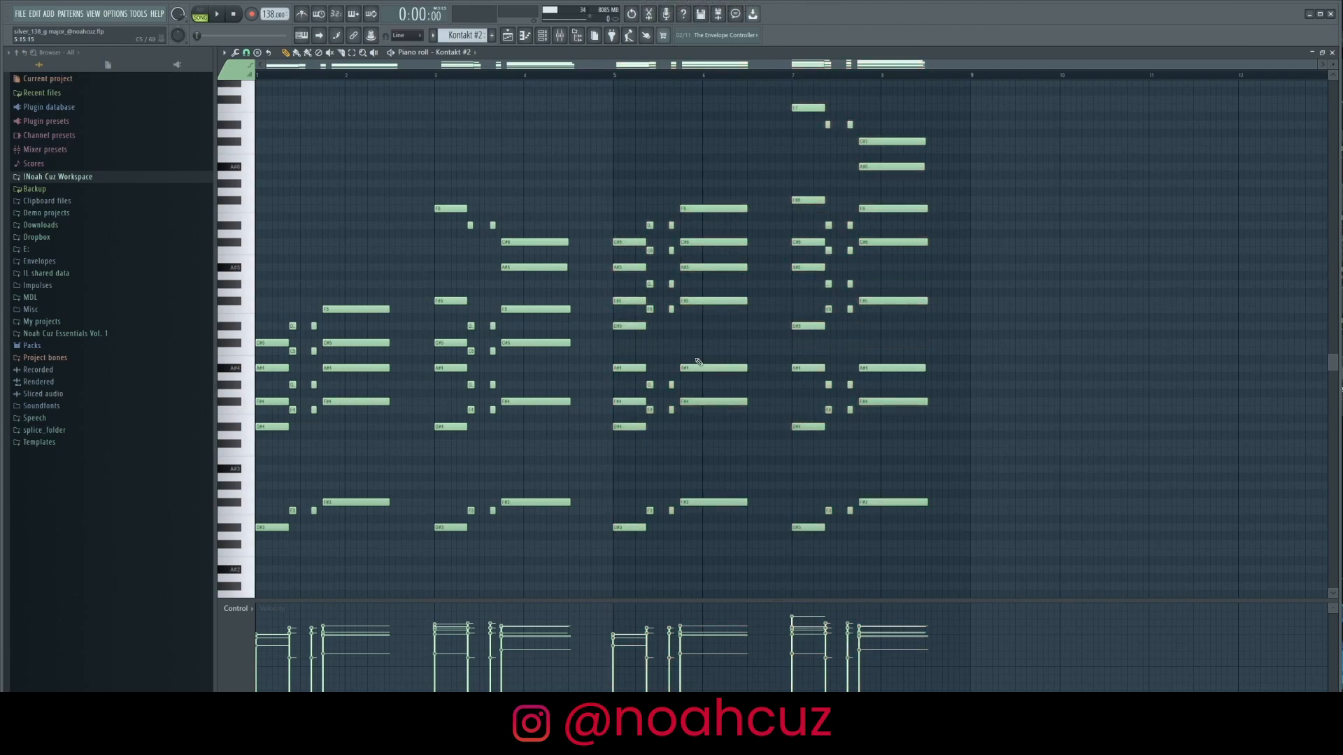
scroll(705, 330, "up", 3)
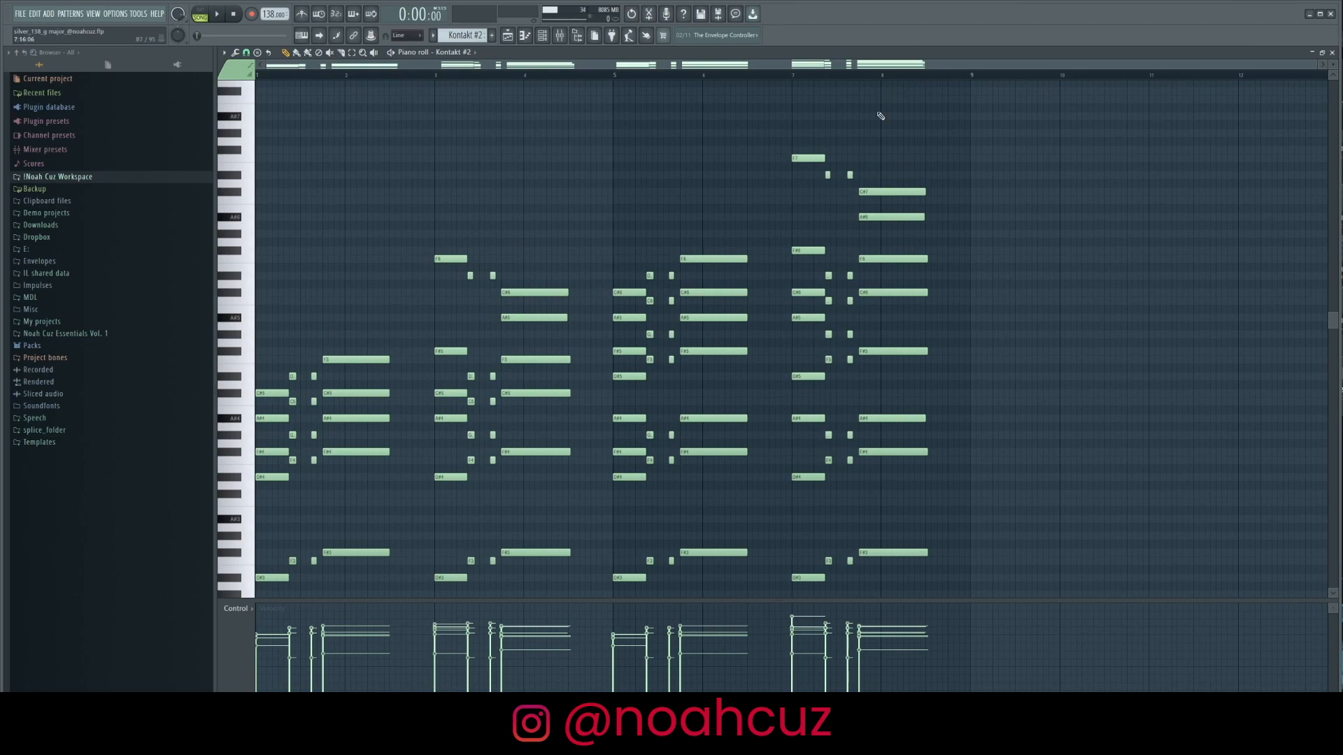
Review the horns mixer track's effects: Ghz Vulf Compressor 3, Delay TAPE-201 and ValhallaVintageVerb
key("F9")
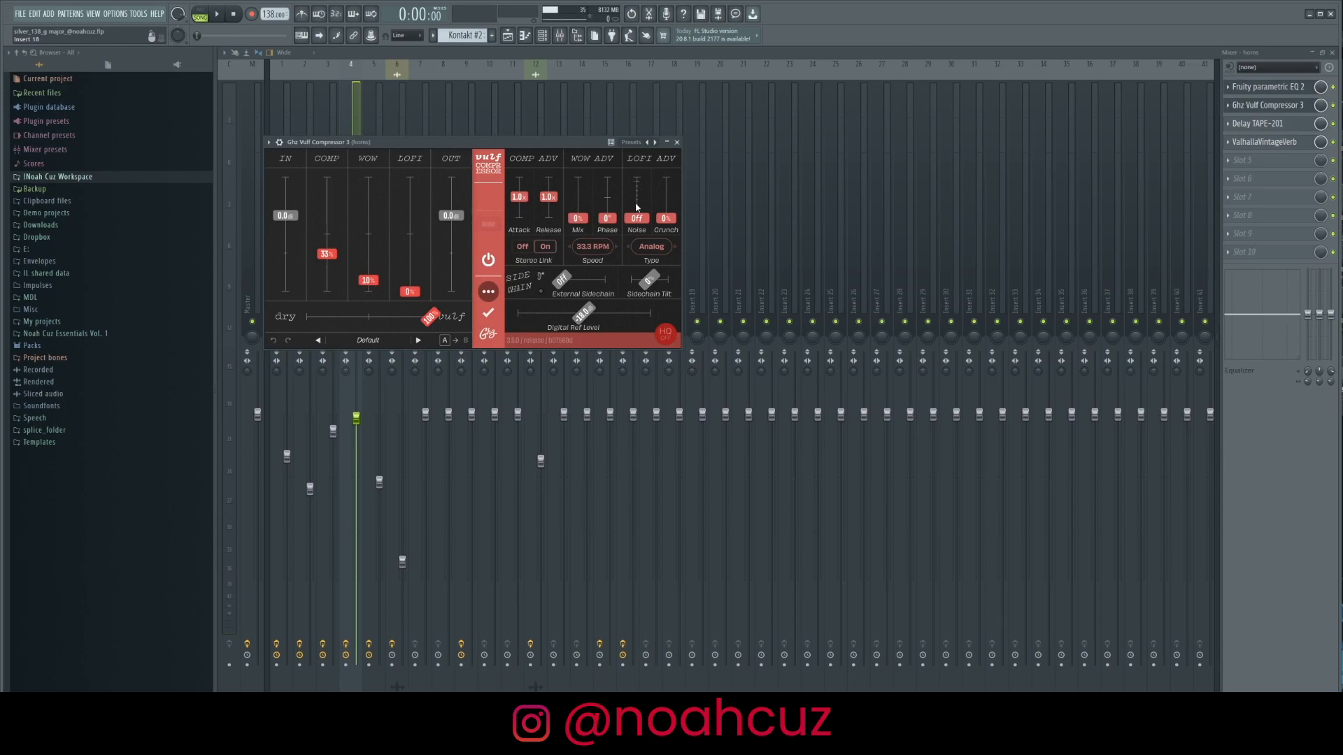
left_click(1257, 123)
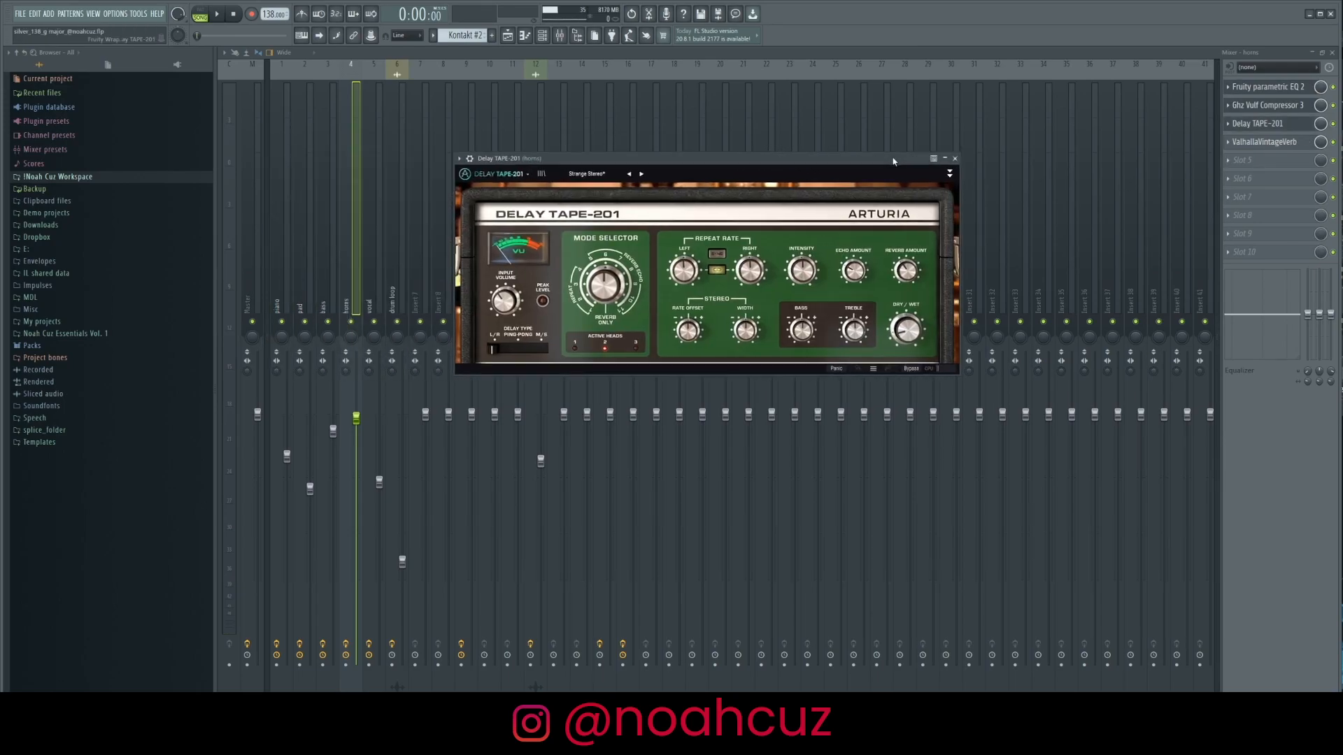
left_click(1262, 146)
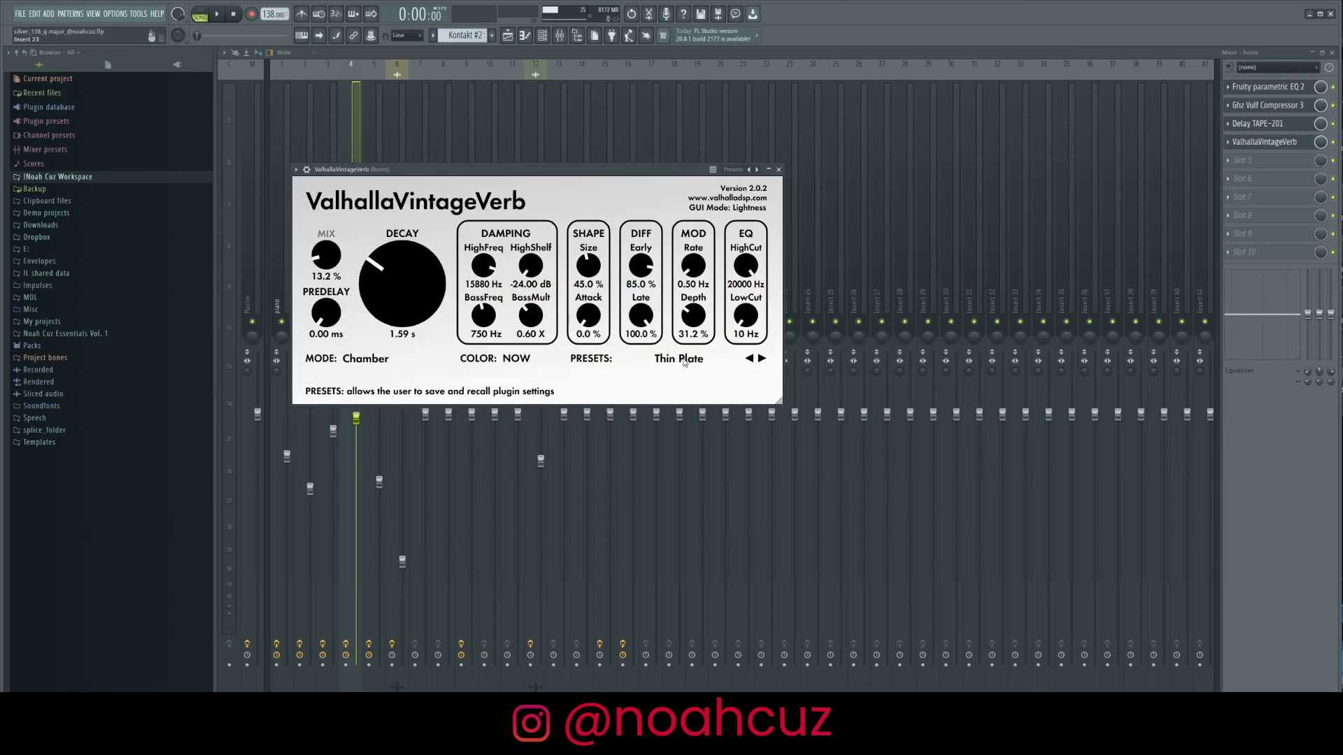
left_click(778, 169)
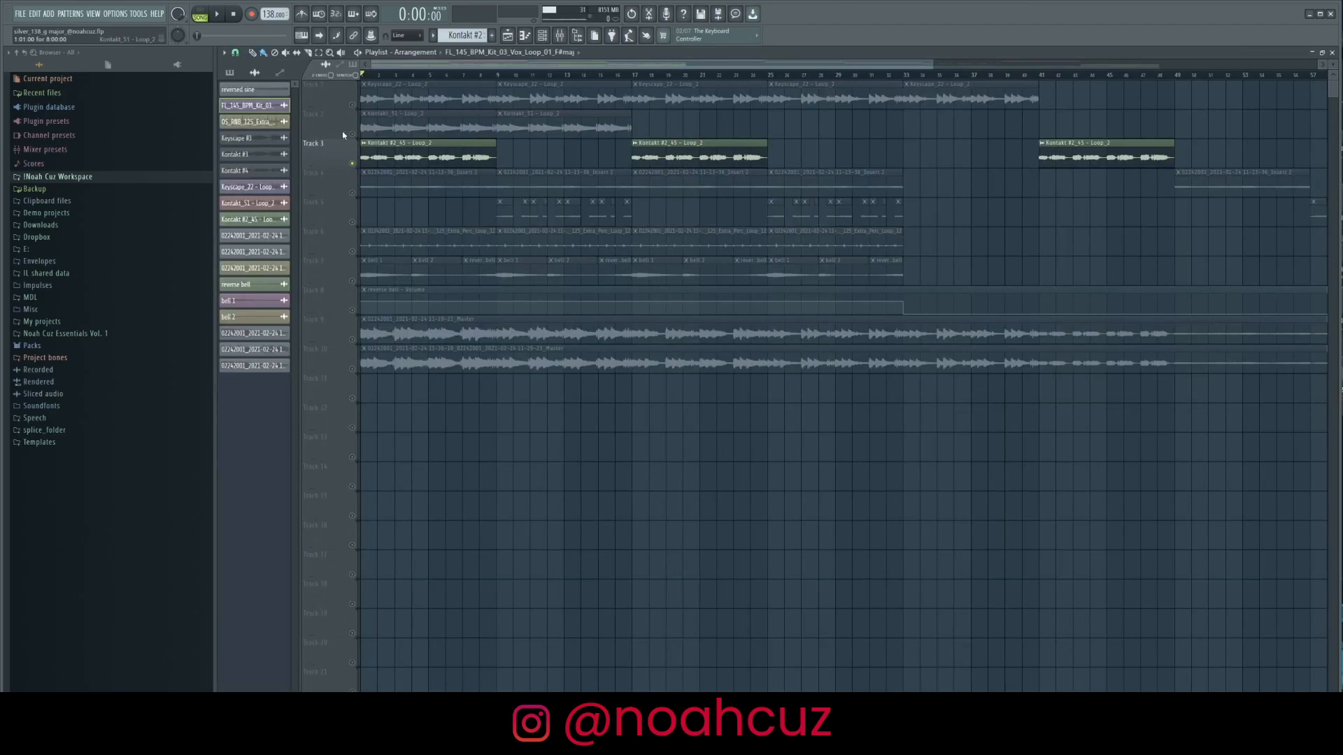
Open the vocal loop sample's channel and review the vocal track's Little AlterBoy, HalfTime, SoundShifter, Fruity Parametric EQ 2, ValhallaVintageVerb and LFOTool effects
left_click(252, 105)
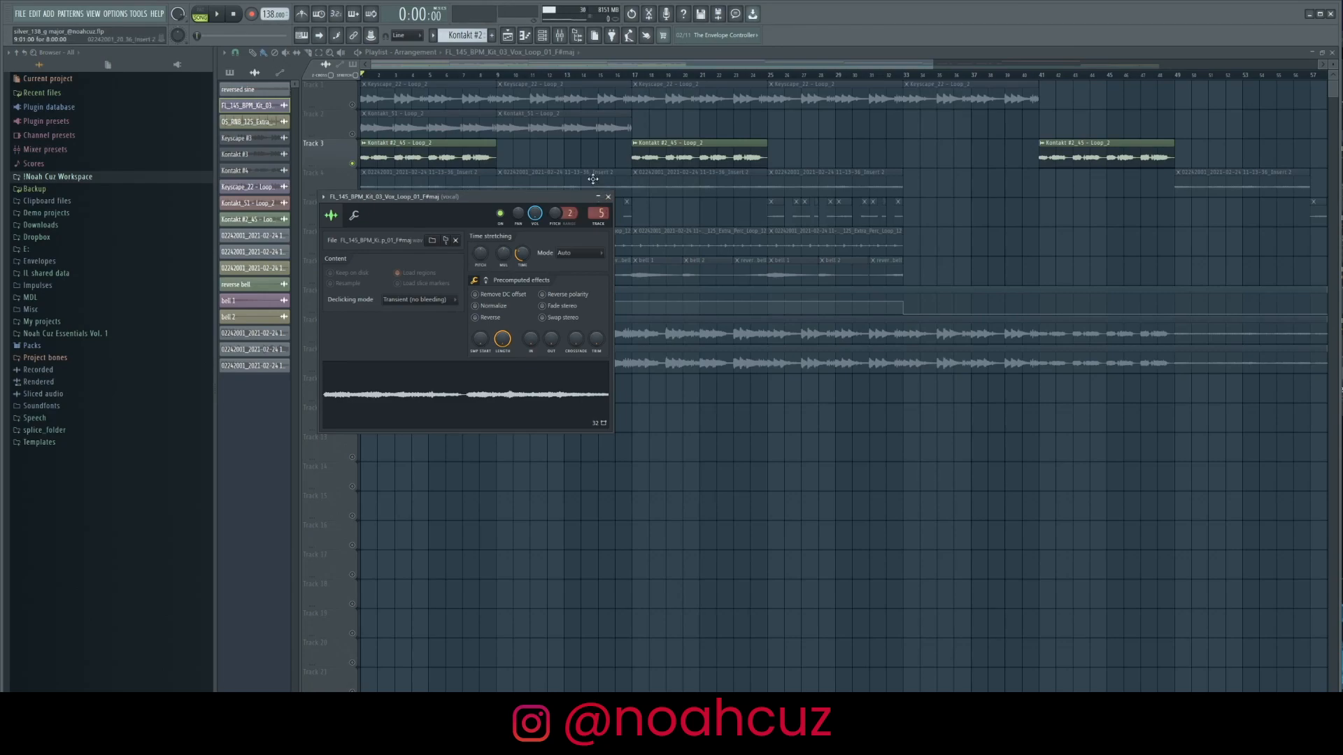
key("F9")
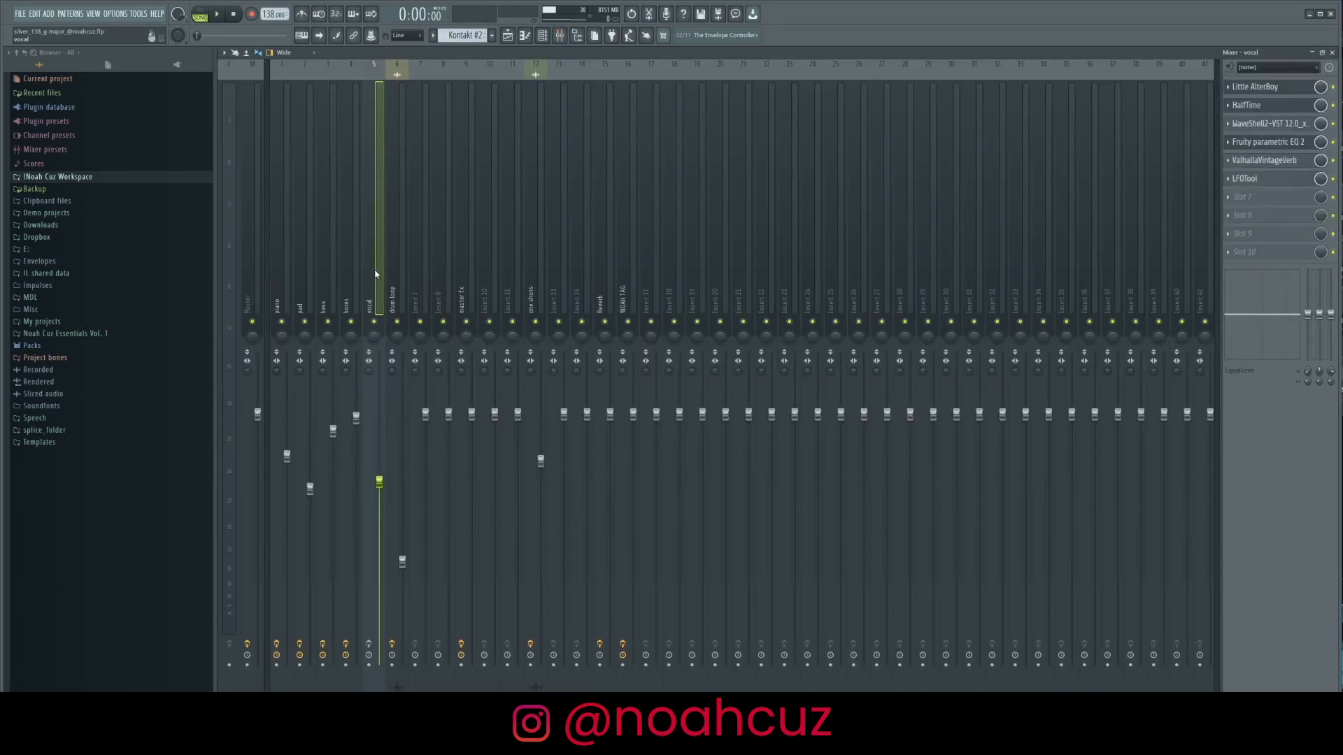
left_click(1257, 88)
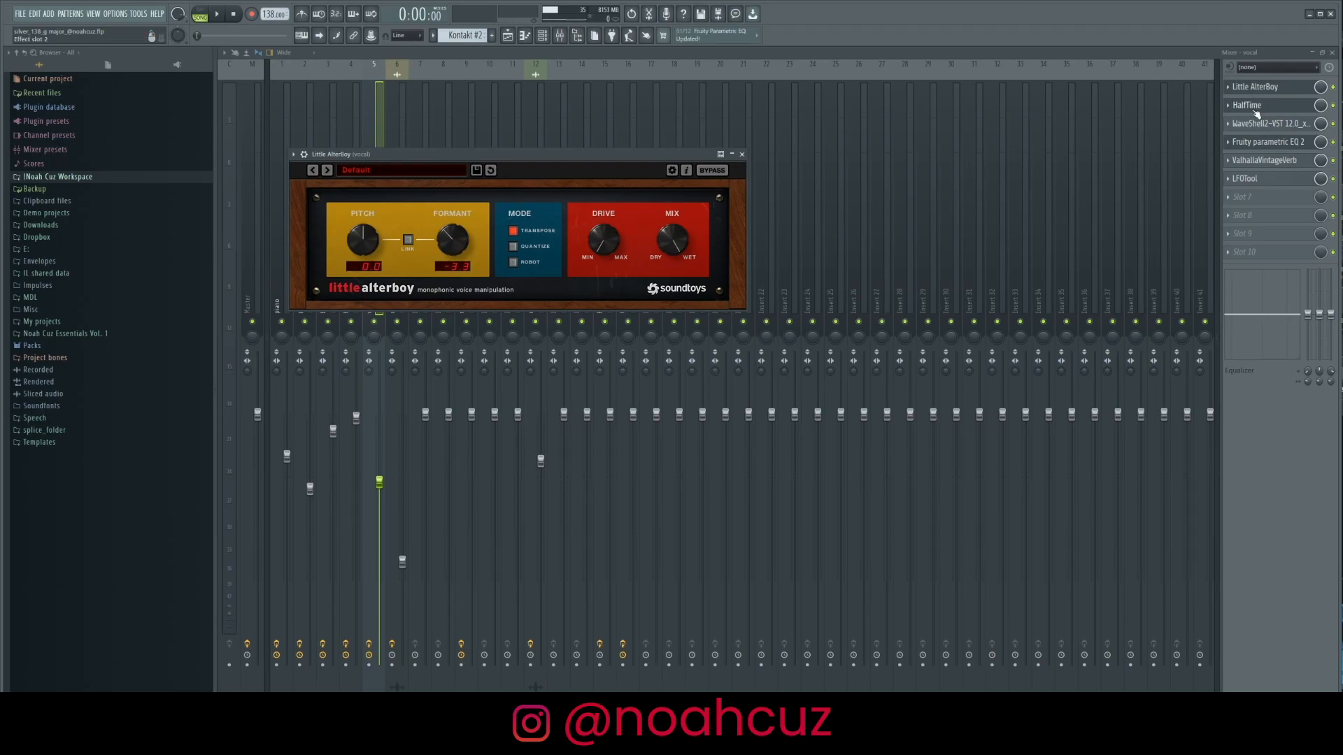
left_click(1257, 108)
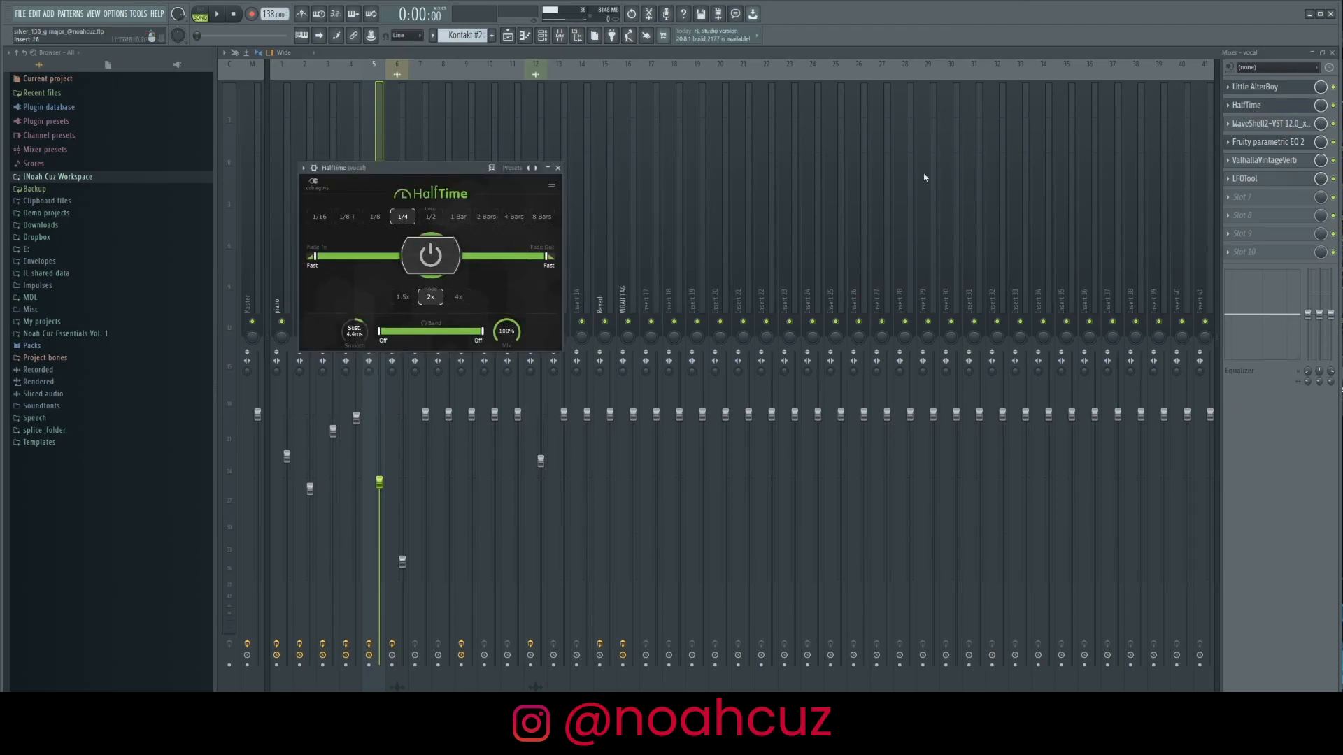
left_click(1270, 125)
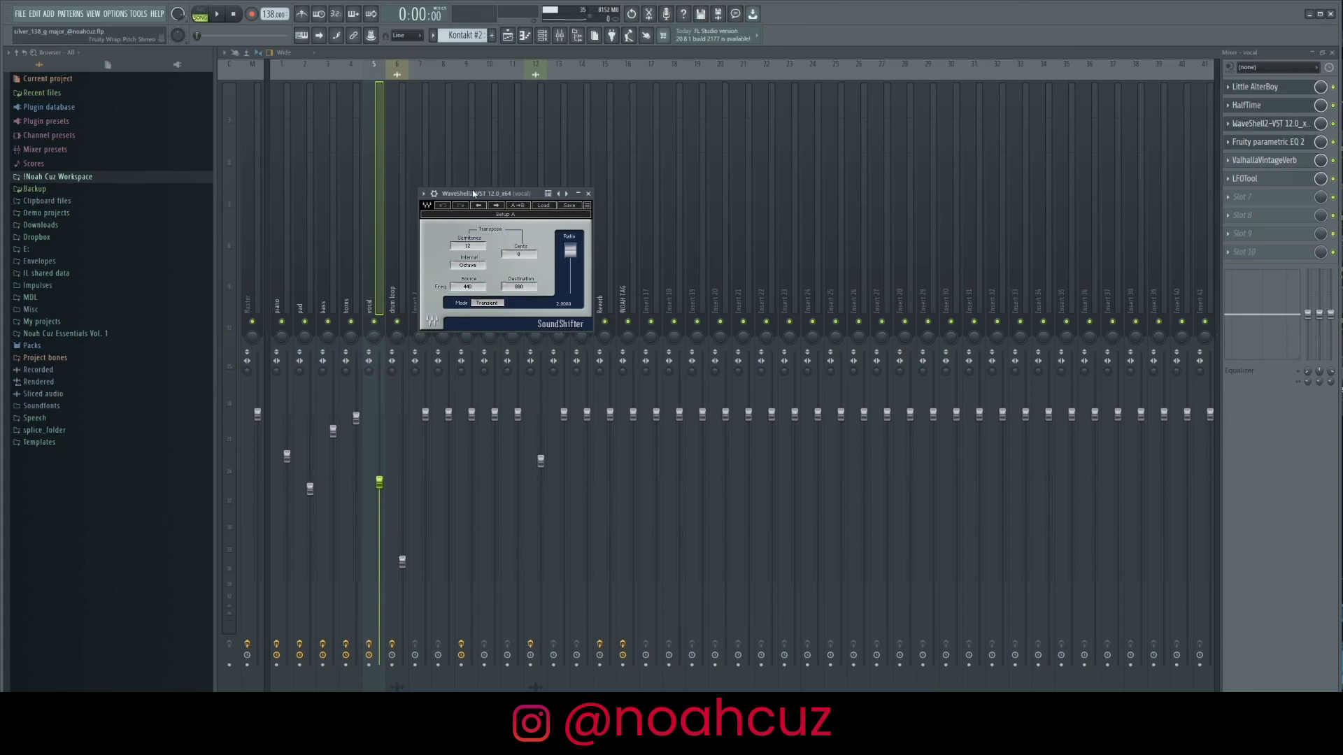
left_click_drag(485, 197, 656, 204)
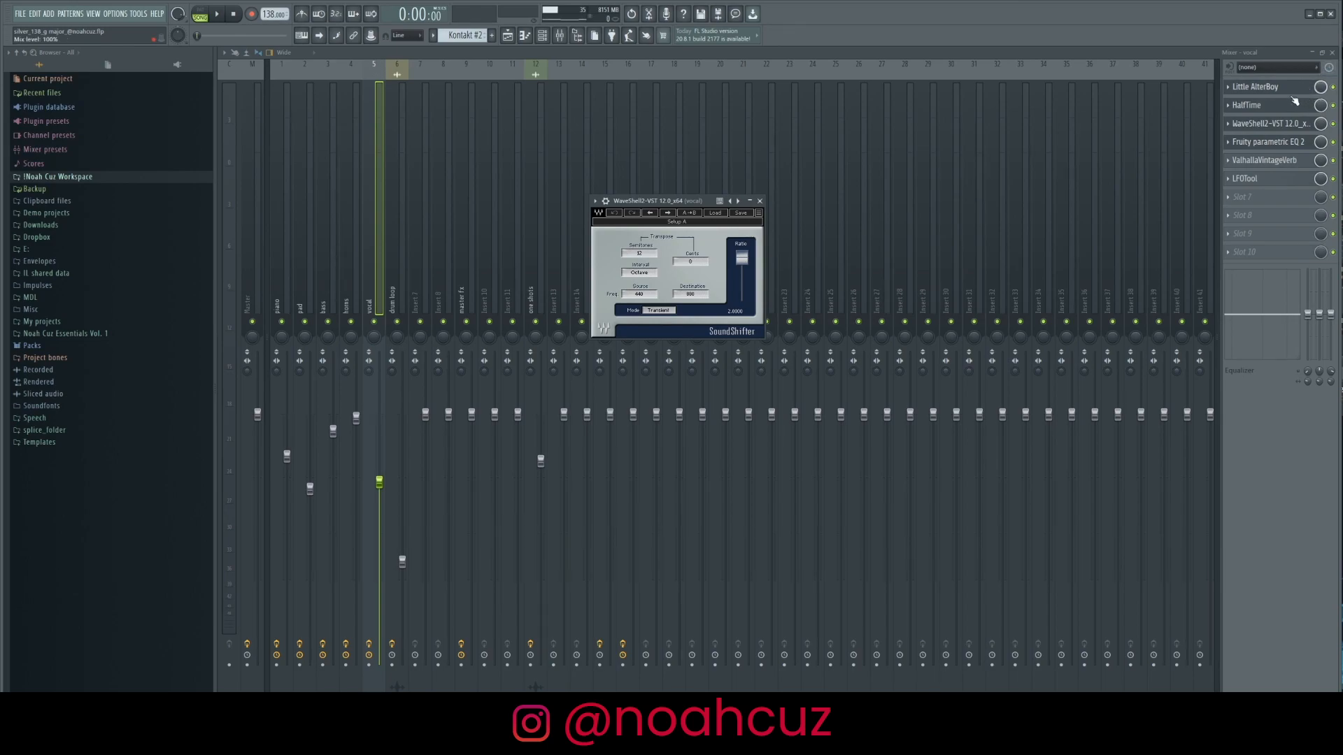
left_click(1262, 143)
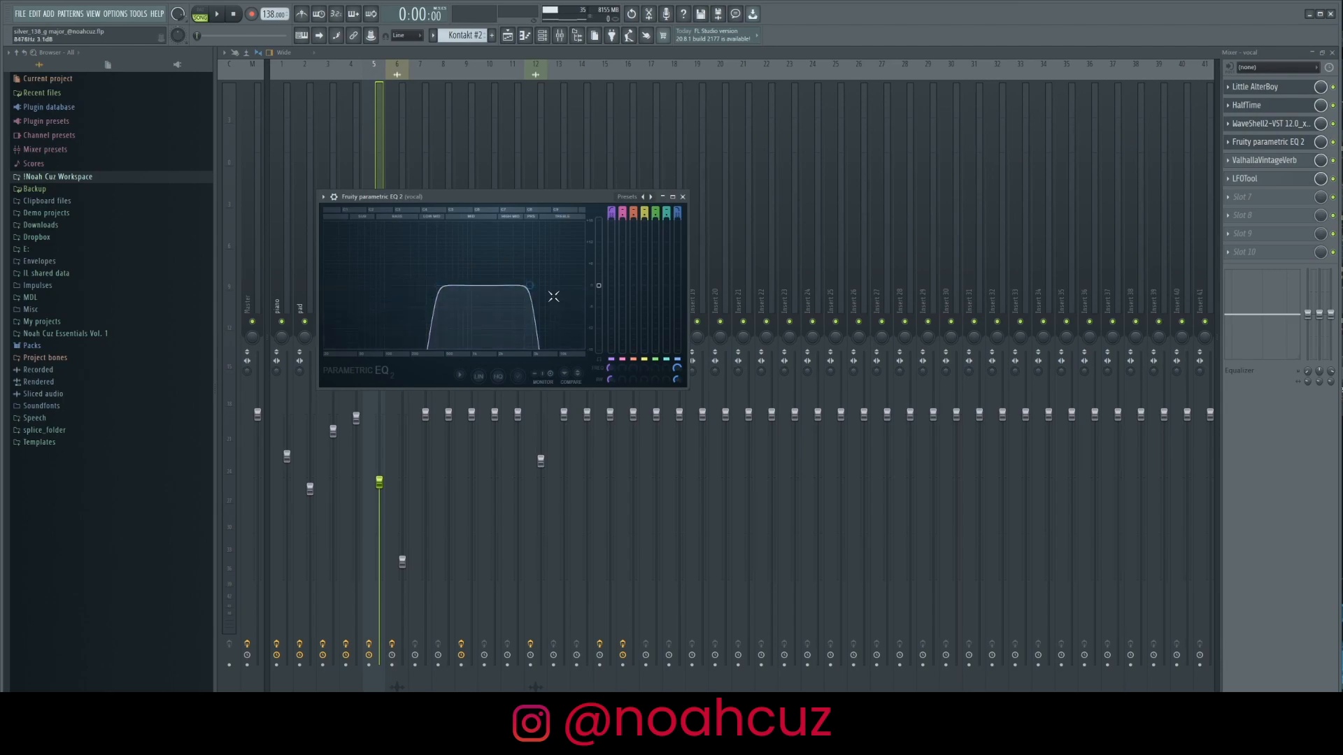
left_click(1269, 159)
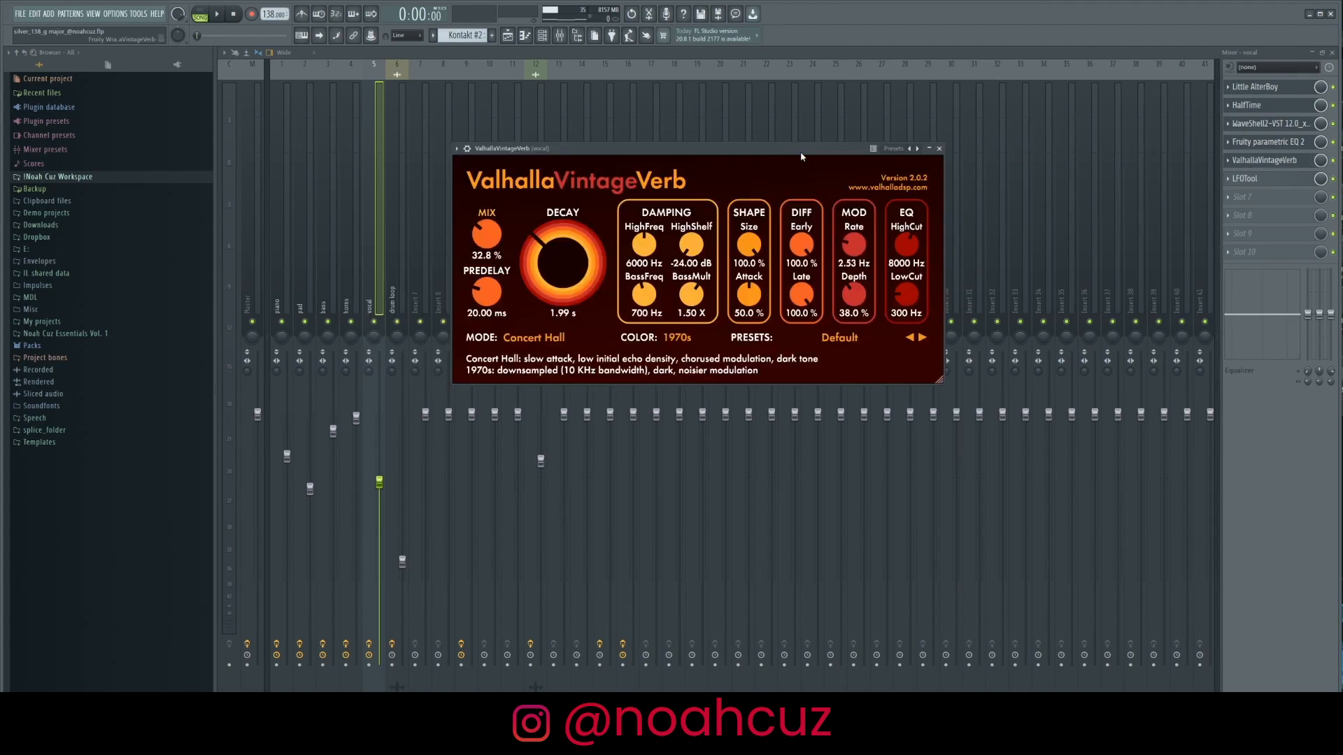
left_click(1253, 180)
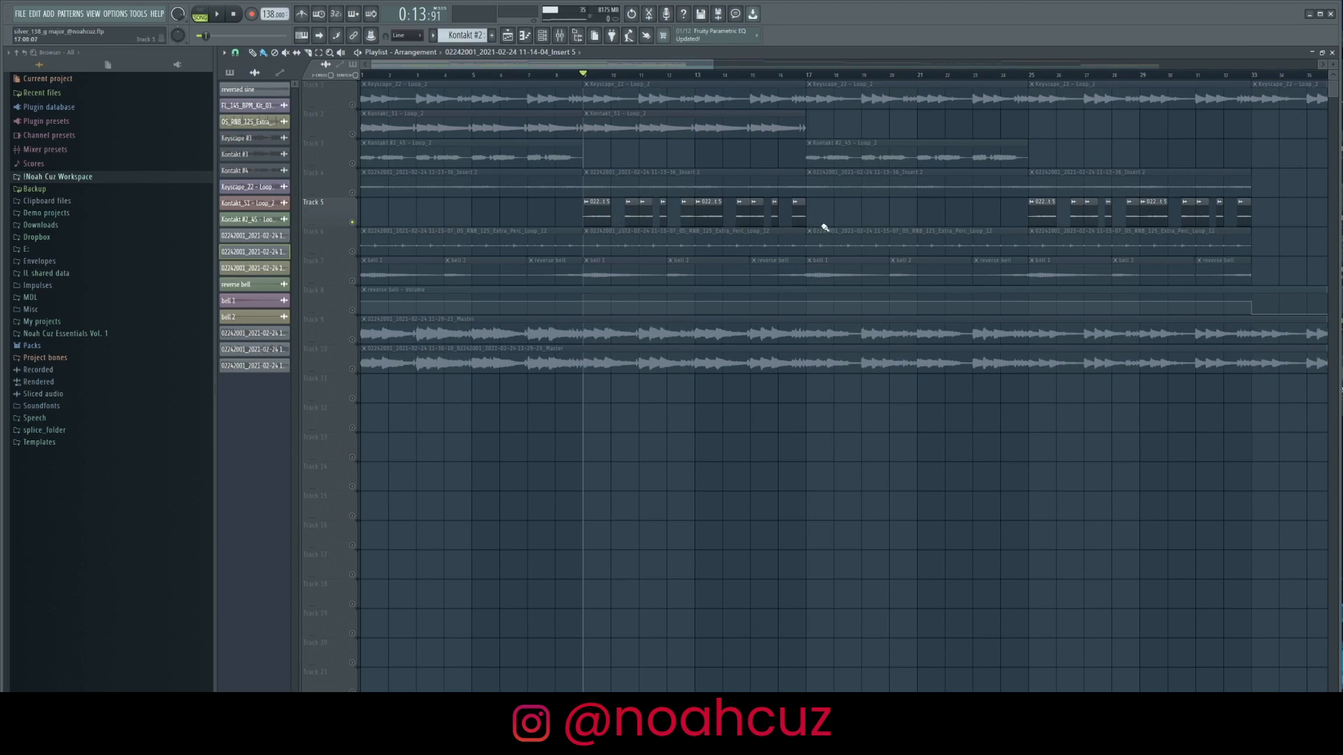
Play the soloed vocal chops on playlist Track 5 from bar 9, and stop playback at the song's start
key("space")
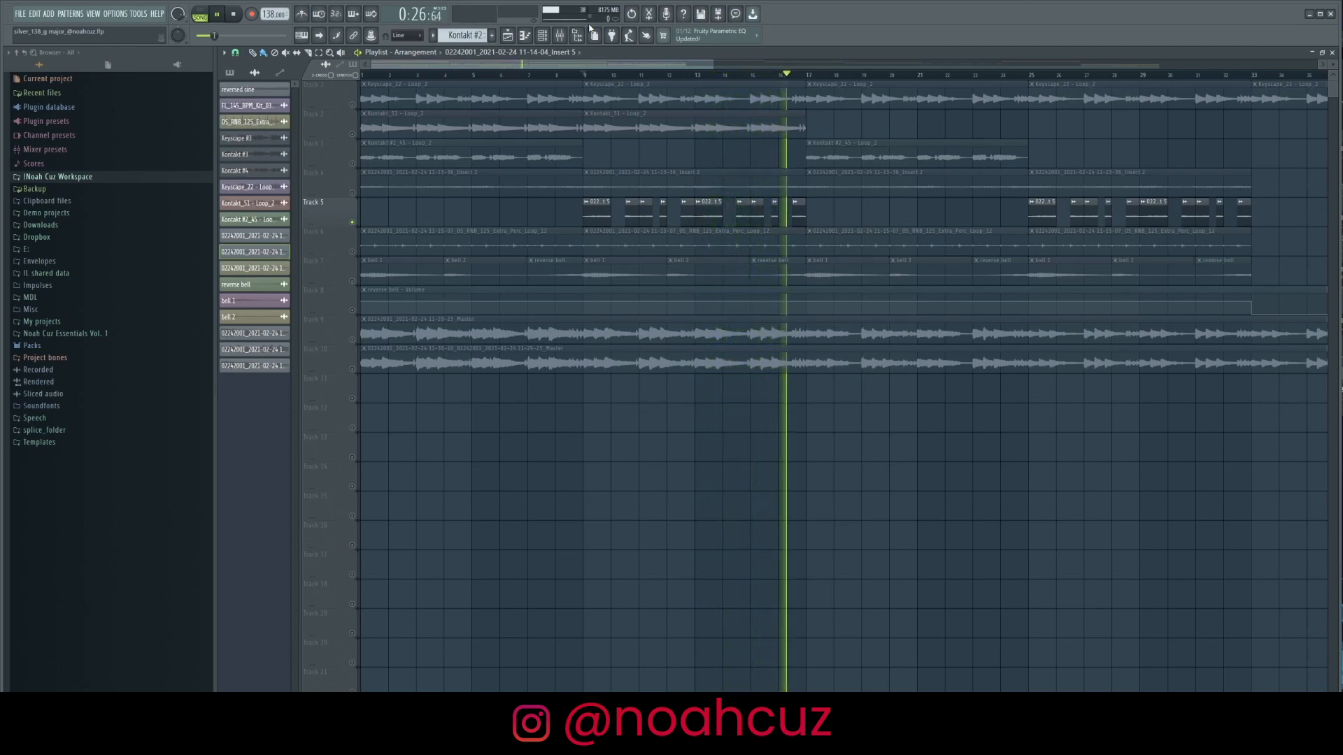
key("space")
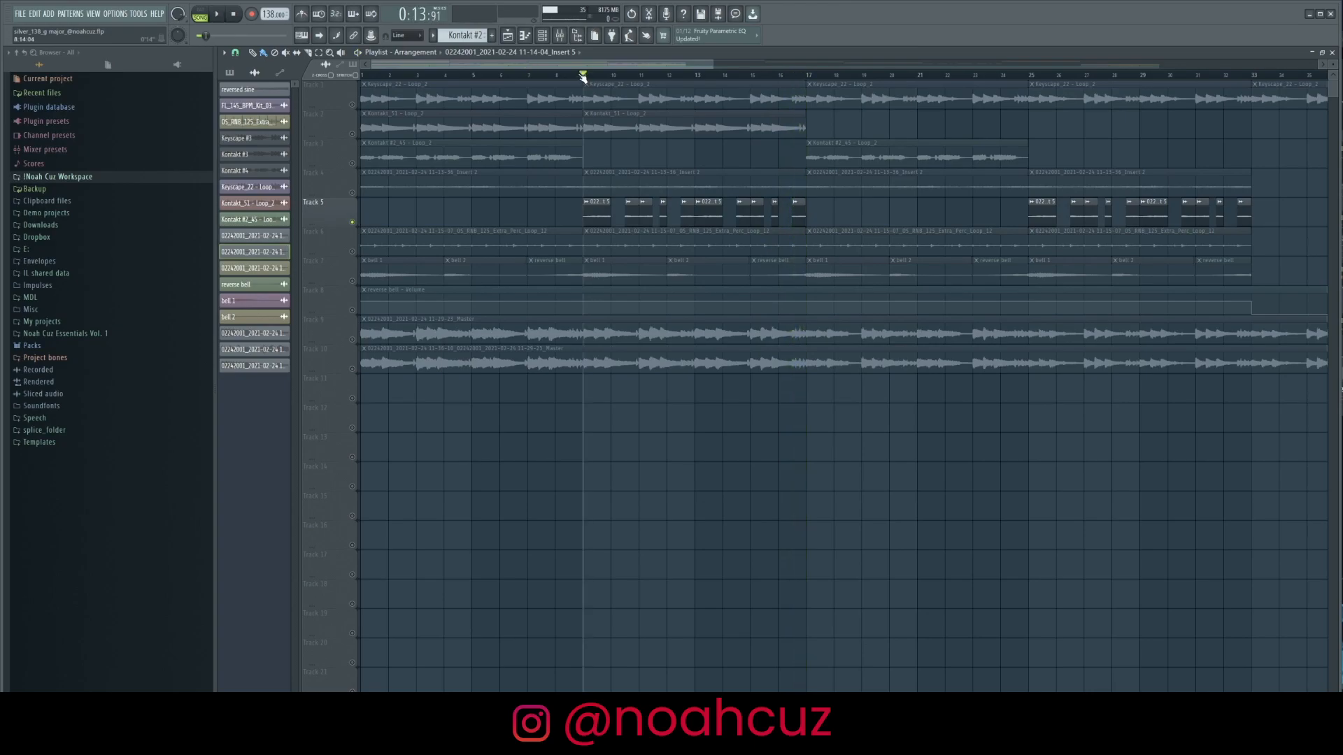
left_click(234, 14)
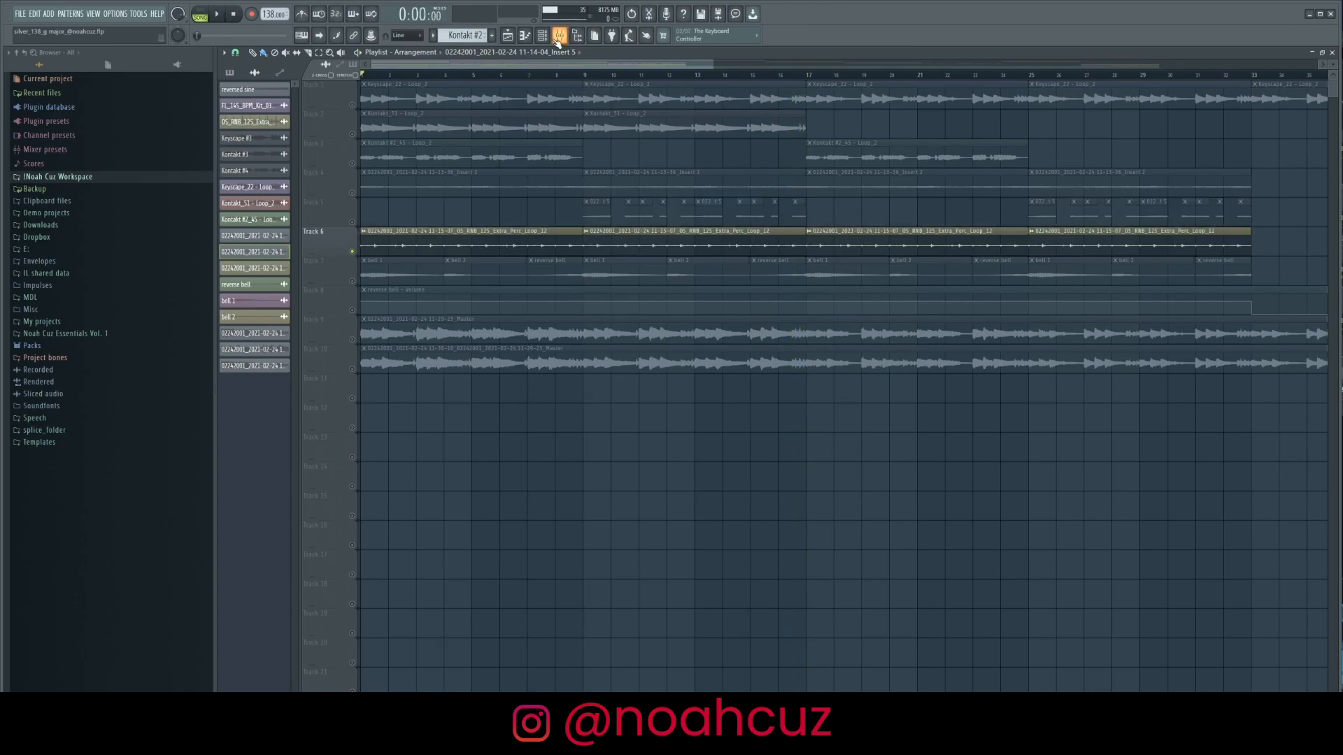
Review the drum loop mixer track's Fruity Parametric EQ 2 curve
left_click(560, 35)
left_click(410, 213)
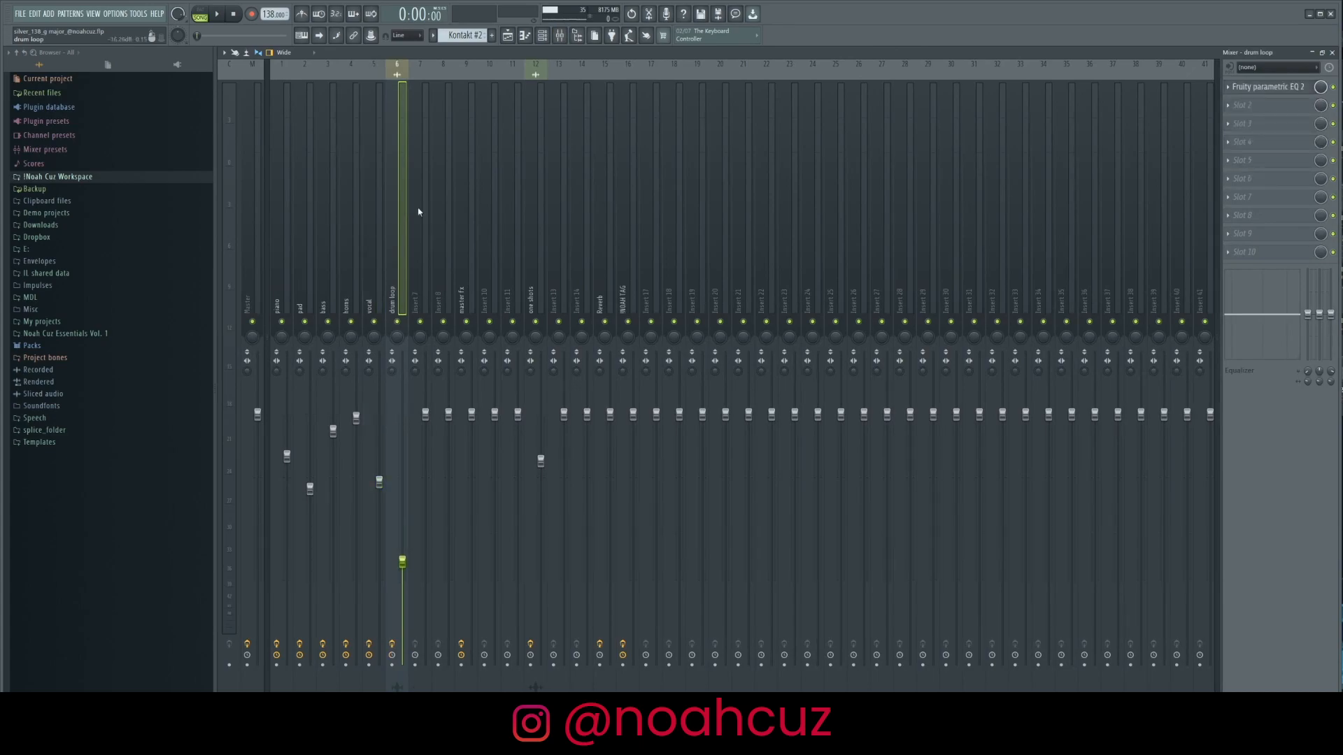
left_click(1261, 88)
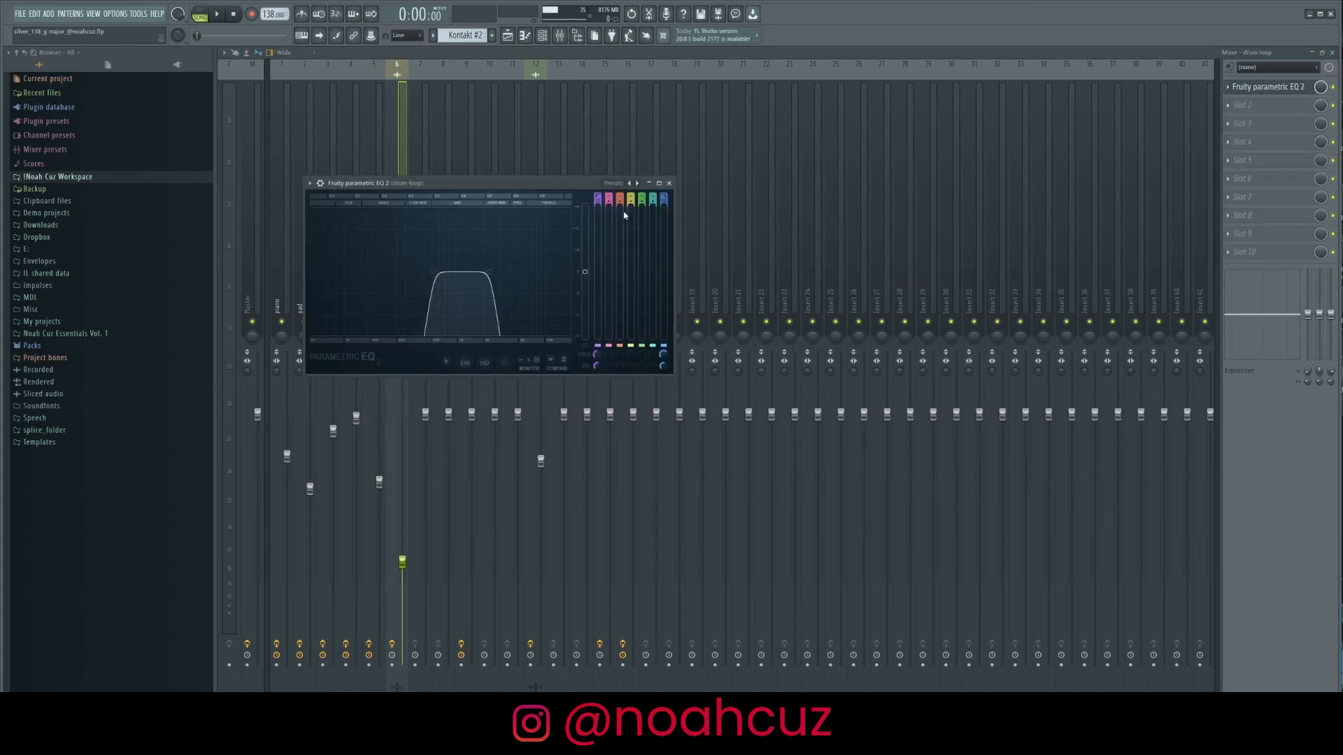
left_click(669, 183)
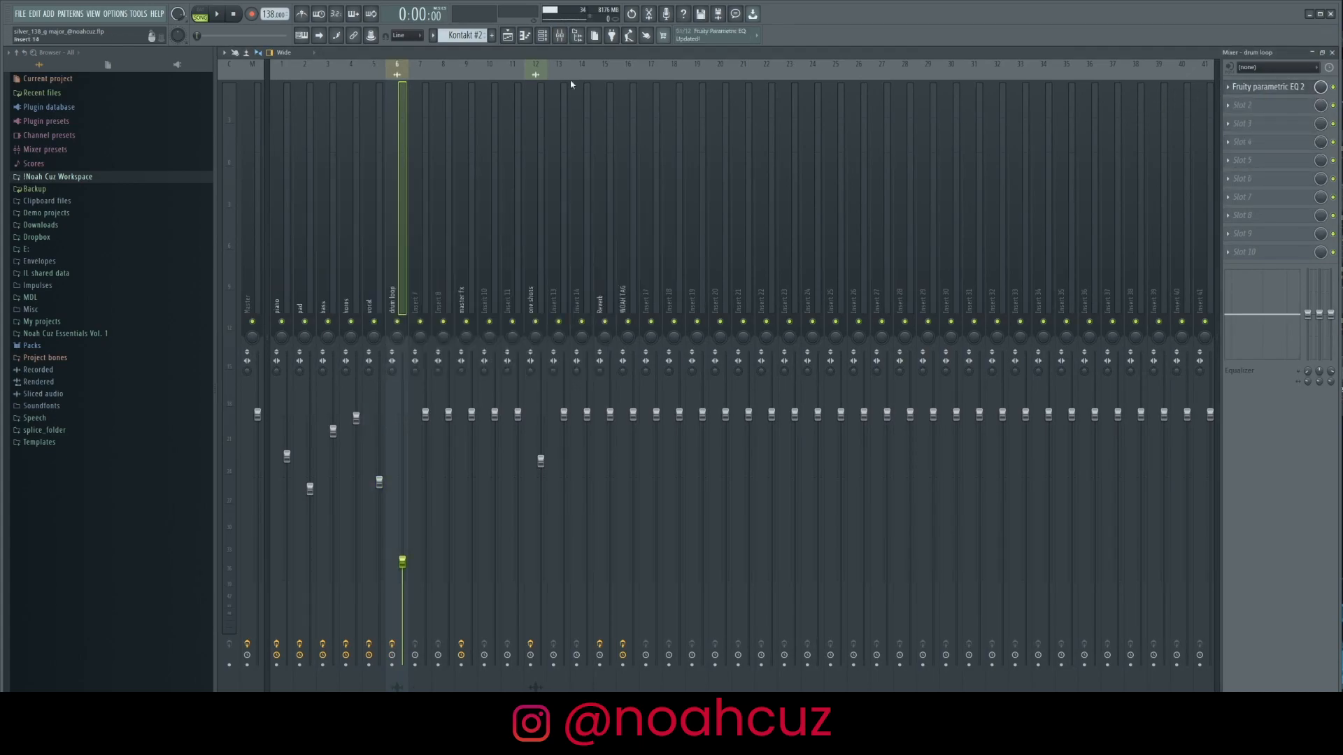
Play the soloed percussion loop on playlist Track 6 from the beginning and stop it
left_click(509, 36)
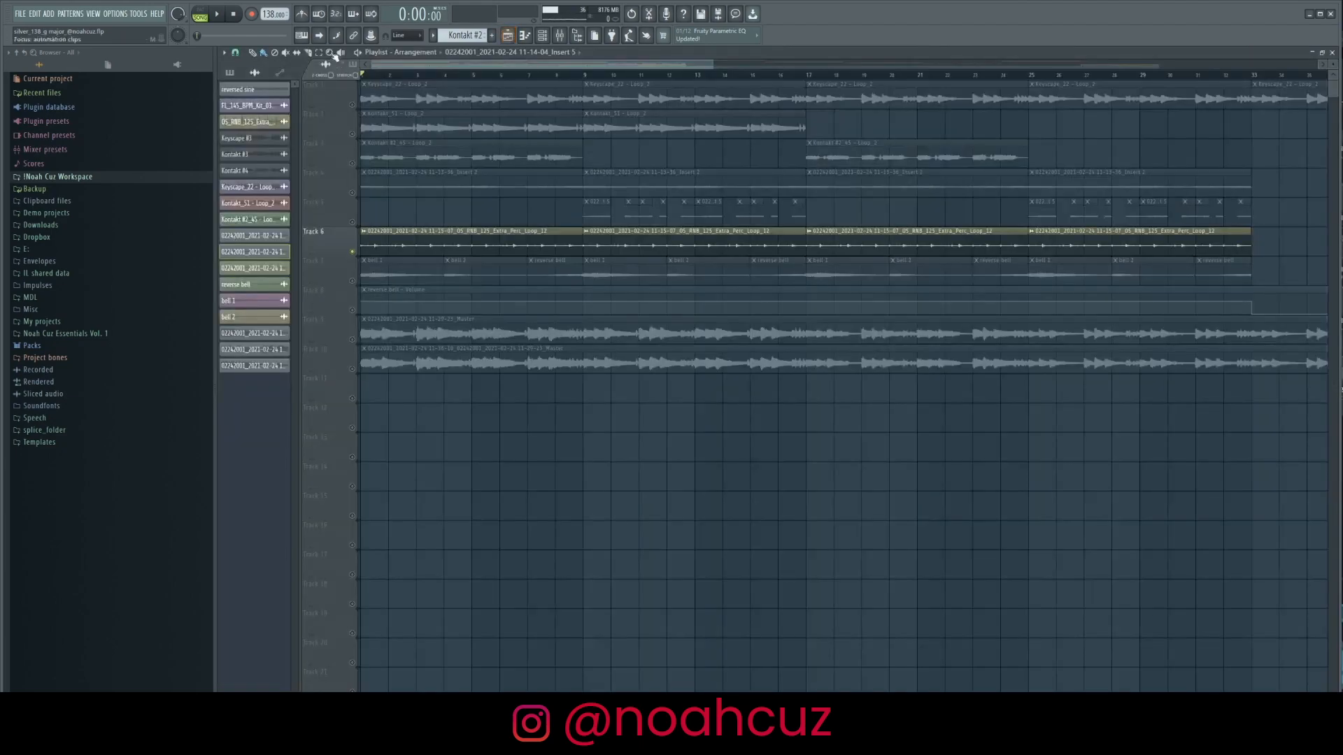
key("space")
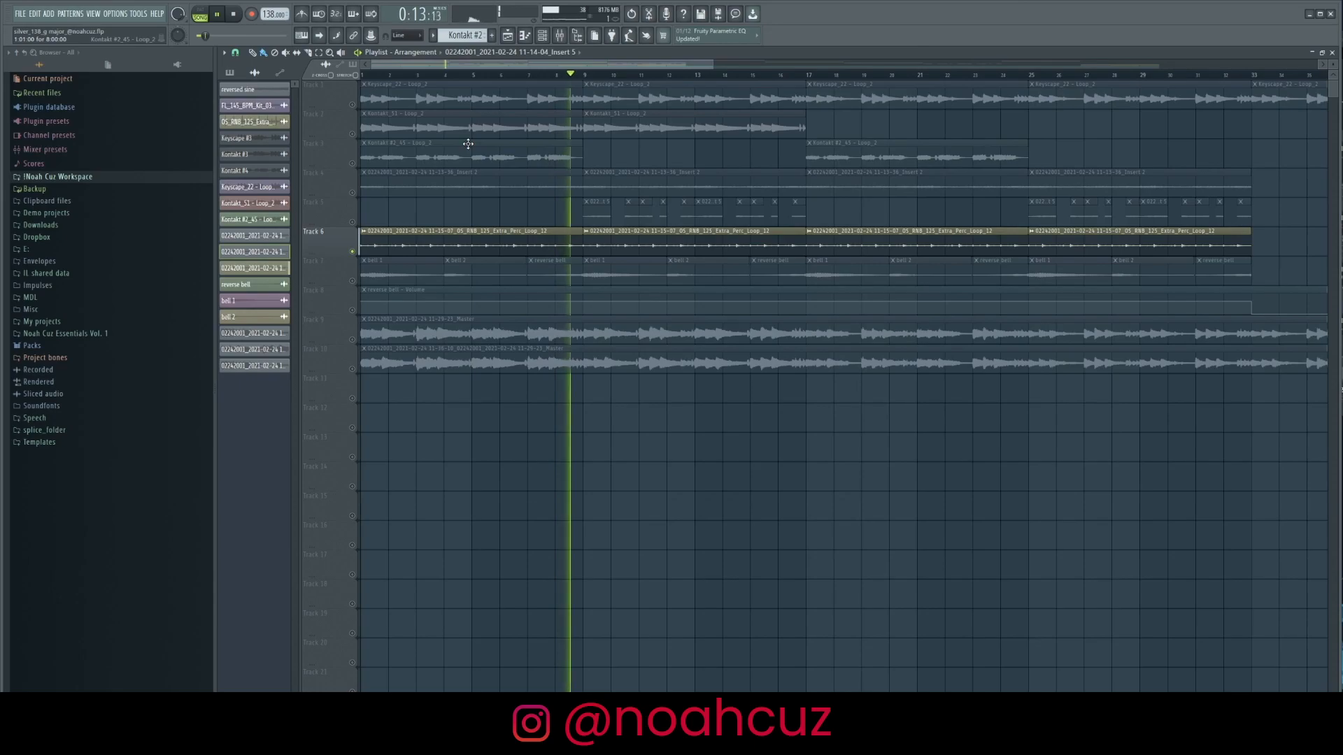
key("space")
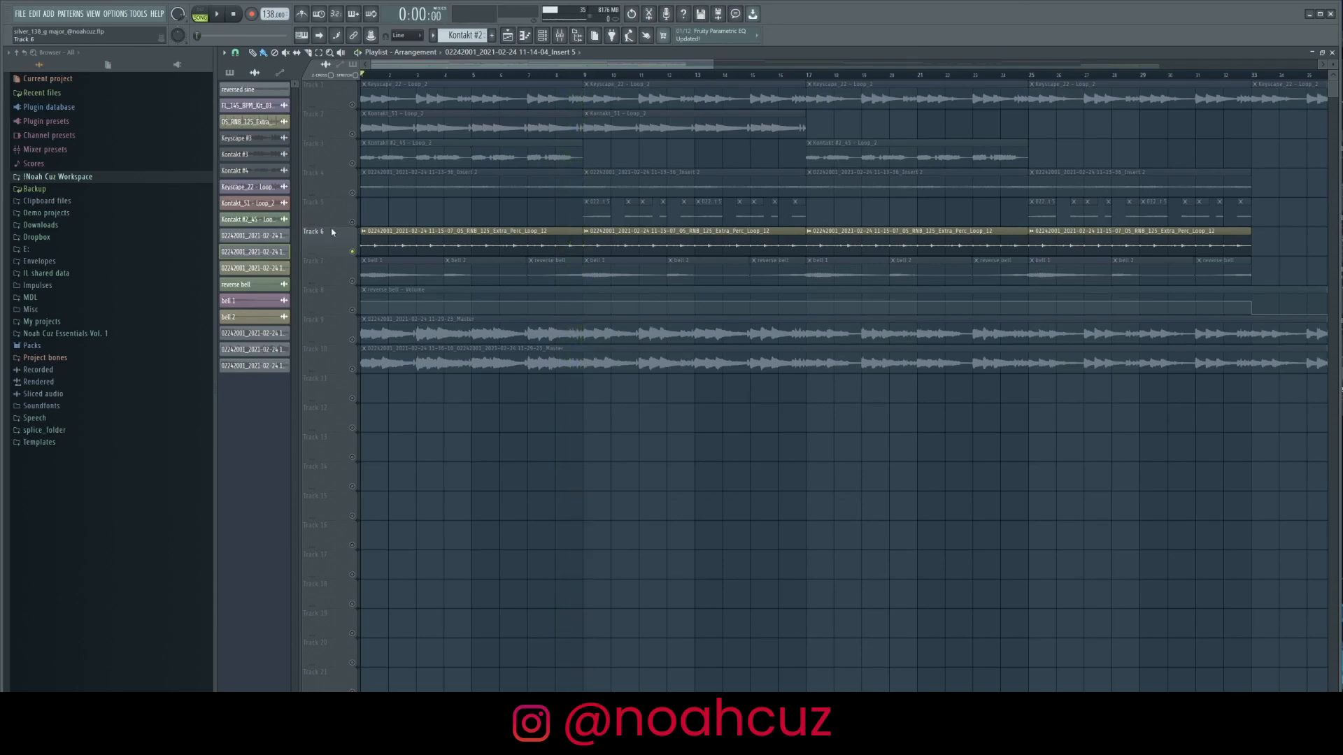
Play the soloed bell one-shots on playlist Track 7 from the beginning and stop playback
left_click(344, 269)
key("space")
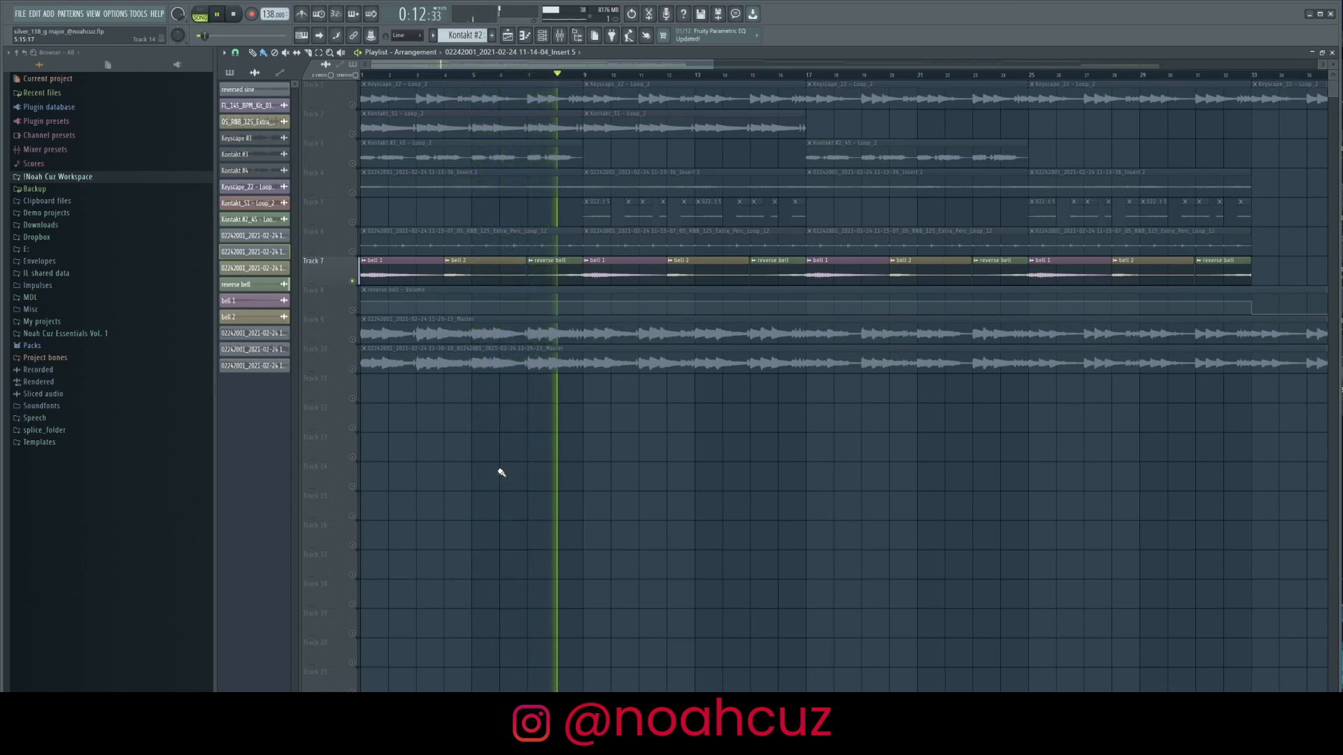
key("space")
Review the one shots mixer track's Fruity Parametric EQ 2 and ValhallaVintageVerb settings
key("F9")
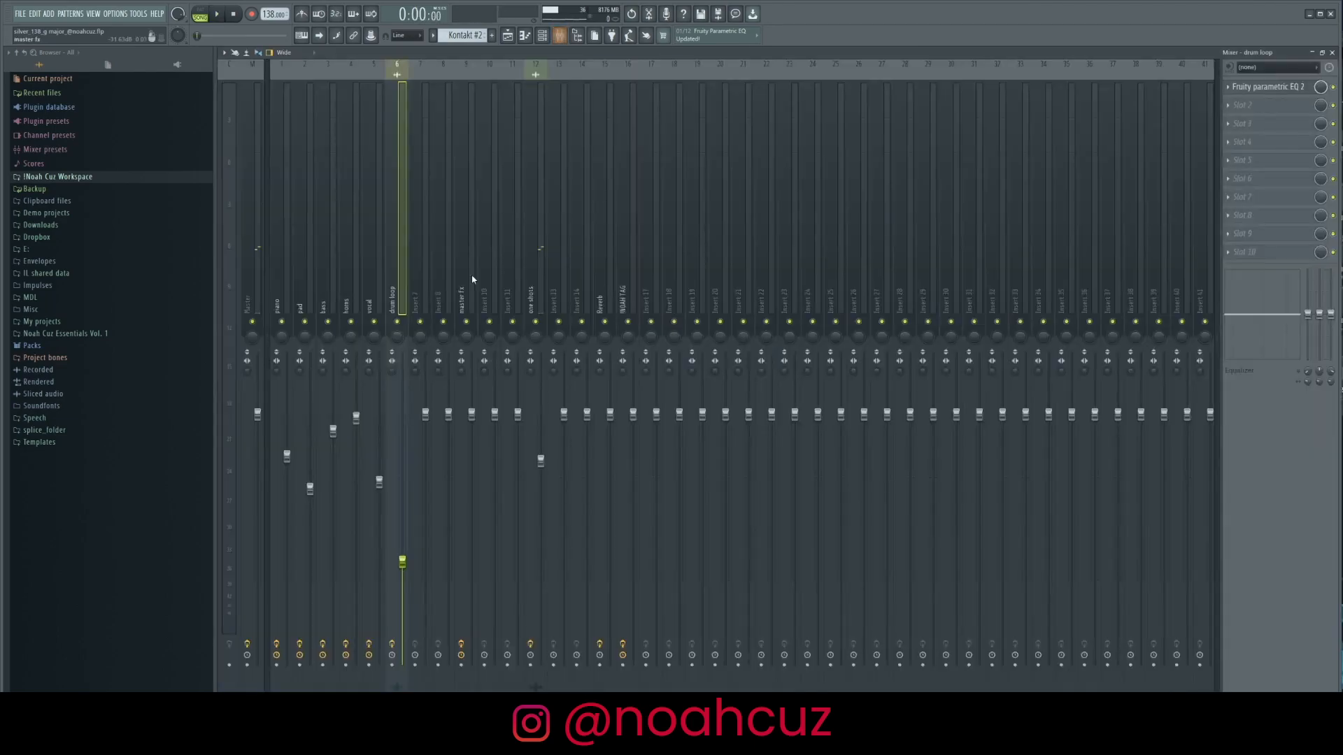
left_click(540, 256)
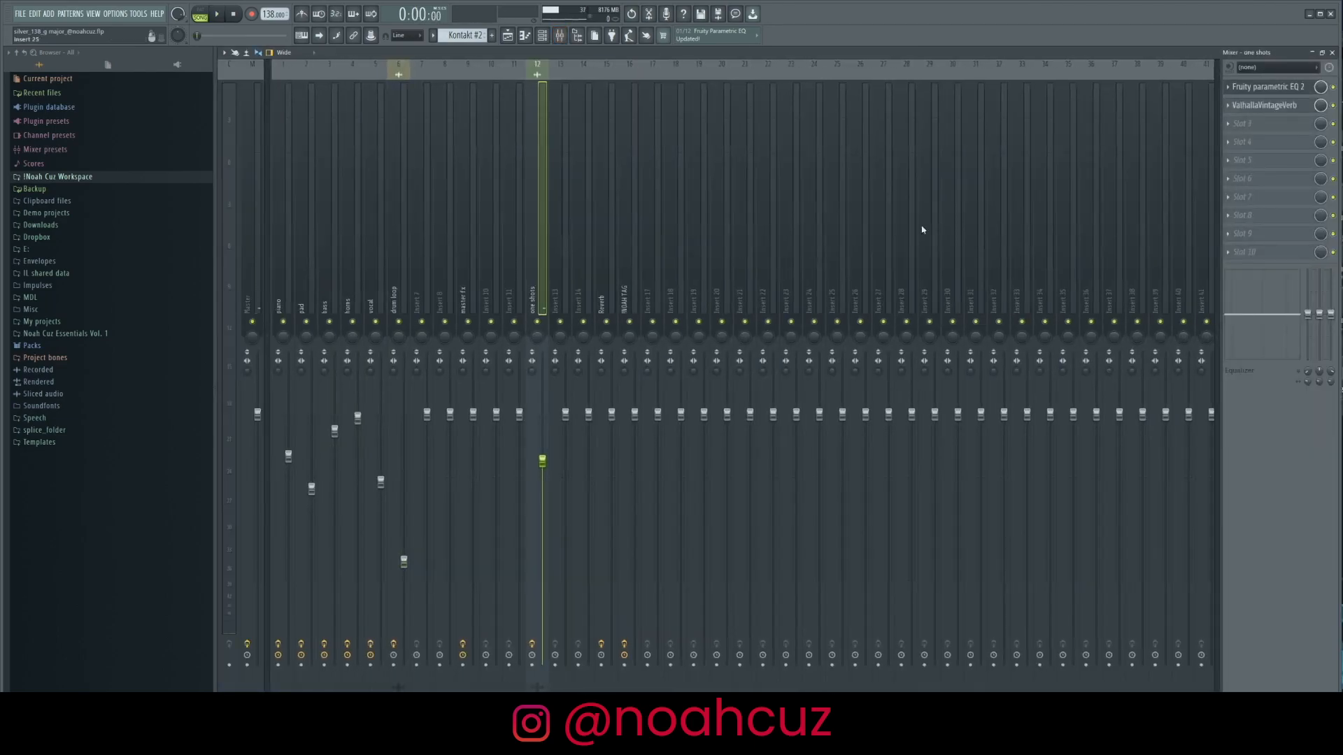
left_click(1269, 87)
left_click(1267, 106)
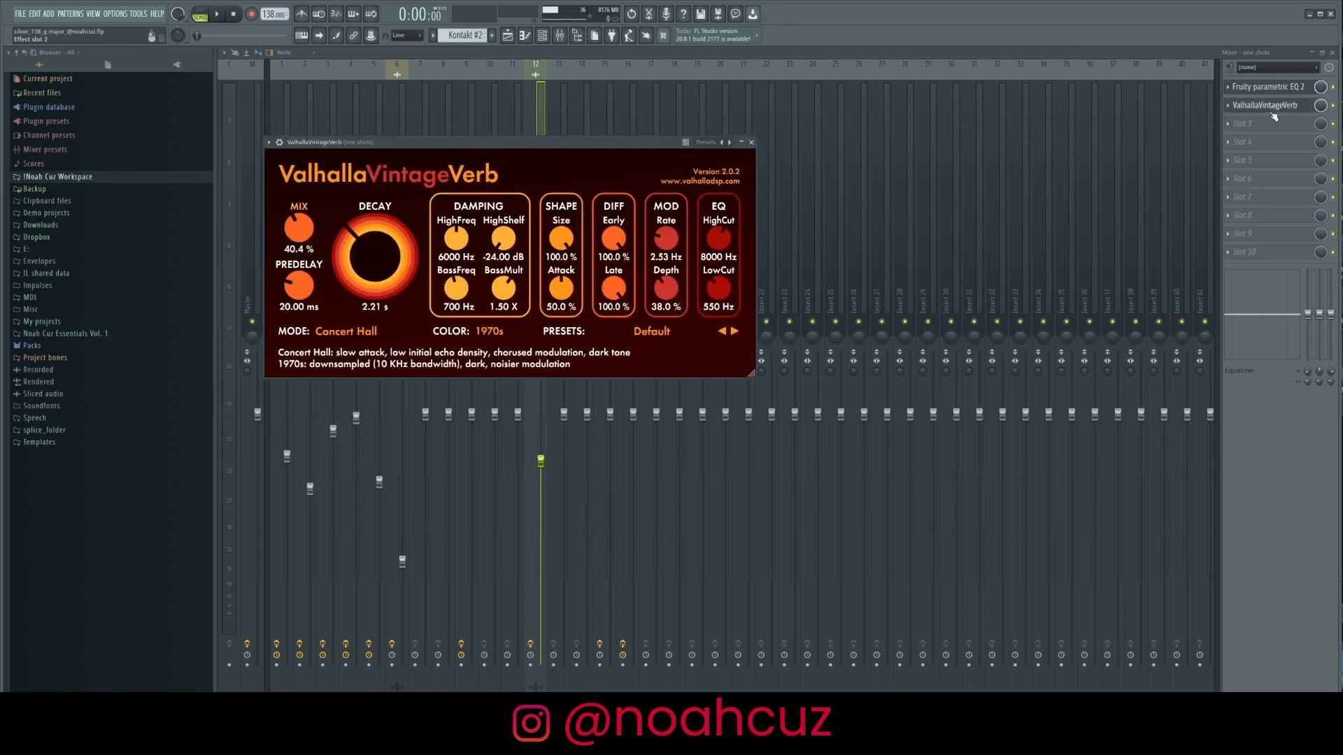
left_click(752, 143)
Highlight the arrangement's sections from bar 1 to 17 and bar 17 to 33 in the playlist, and clear the selection
key("F5")
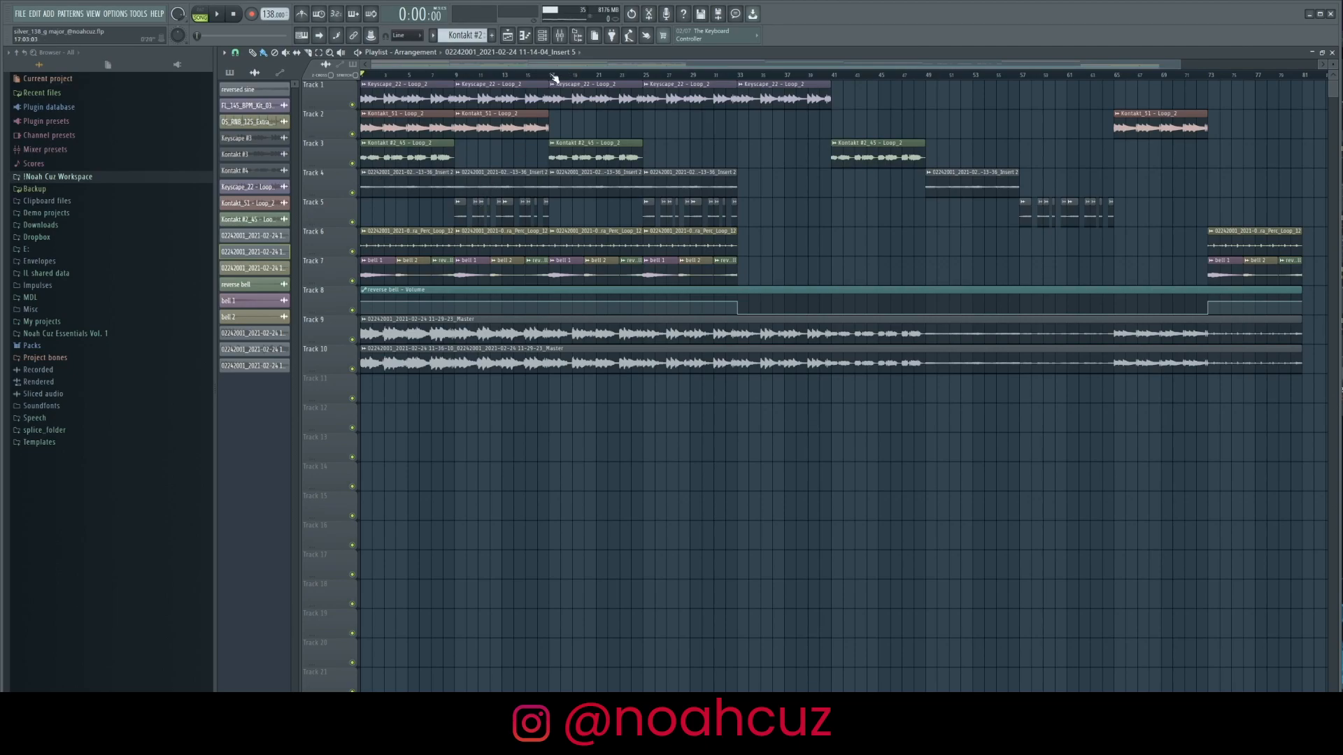
left_click_drag(554, 77, 363, 76)
left_click(432, 75)
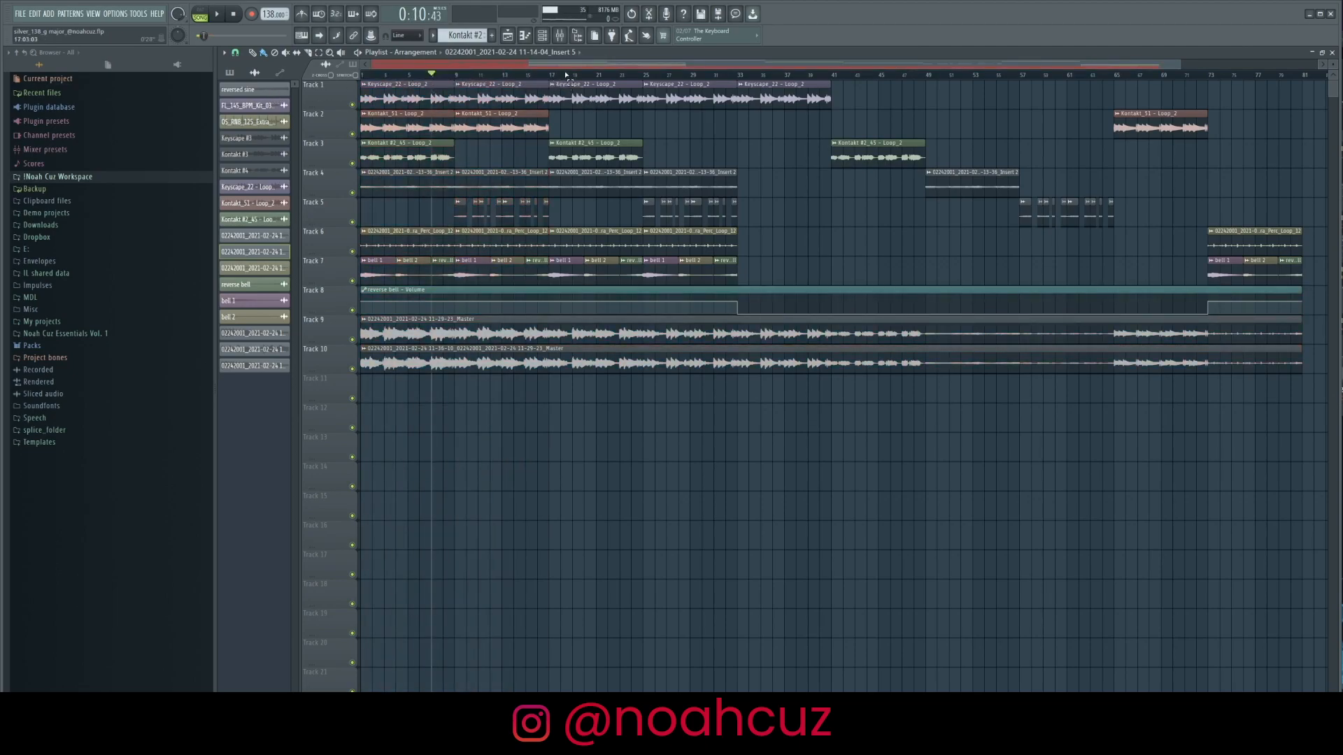
left_click_drag(560, 76, 738, 75)
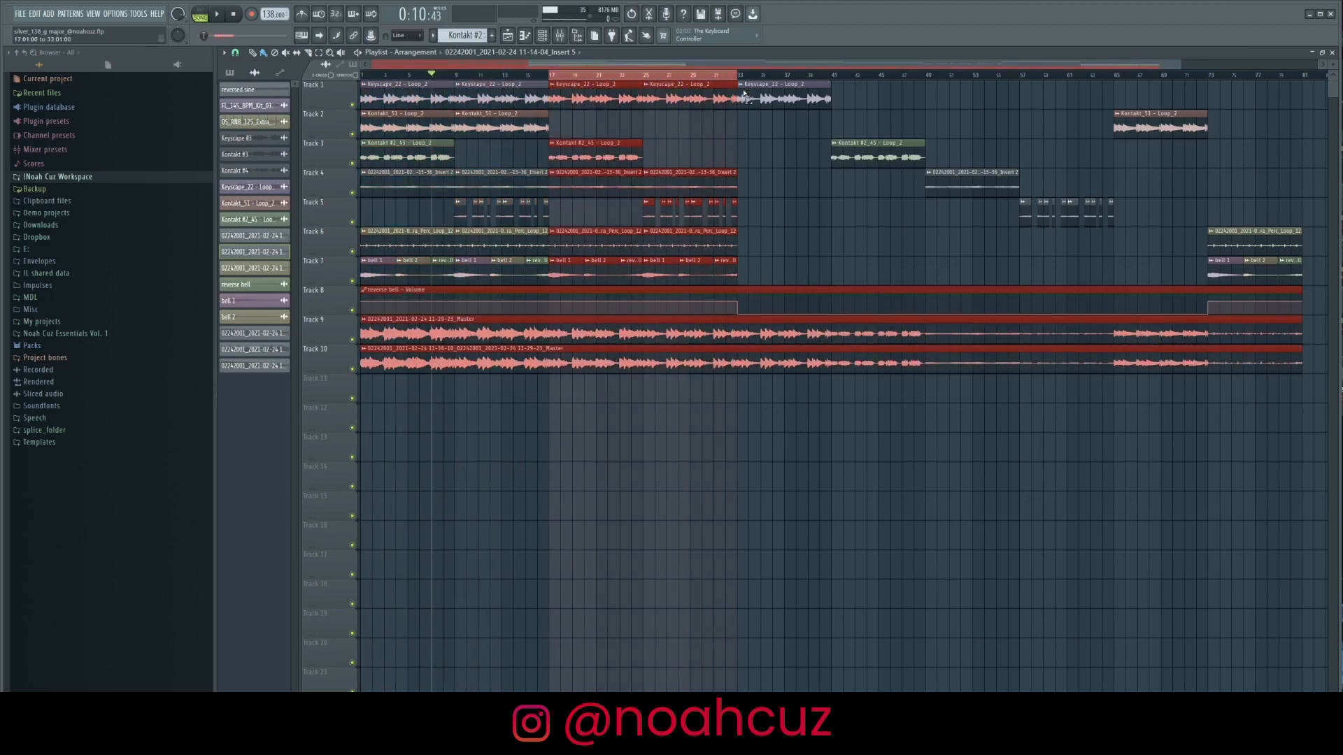
left_click(707, 77)
left_click_drag(741, 84, 643, 79)
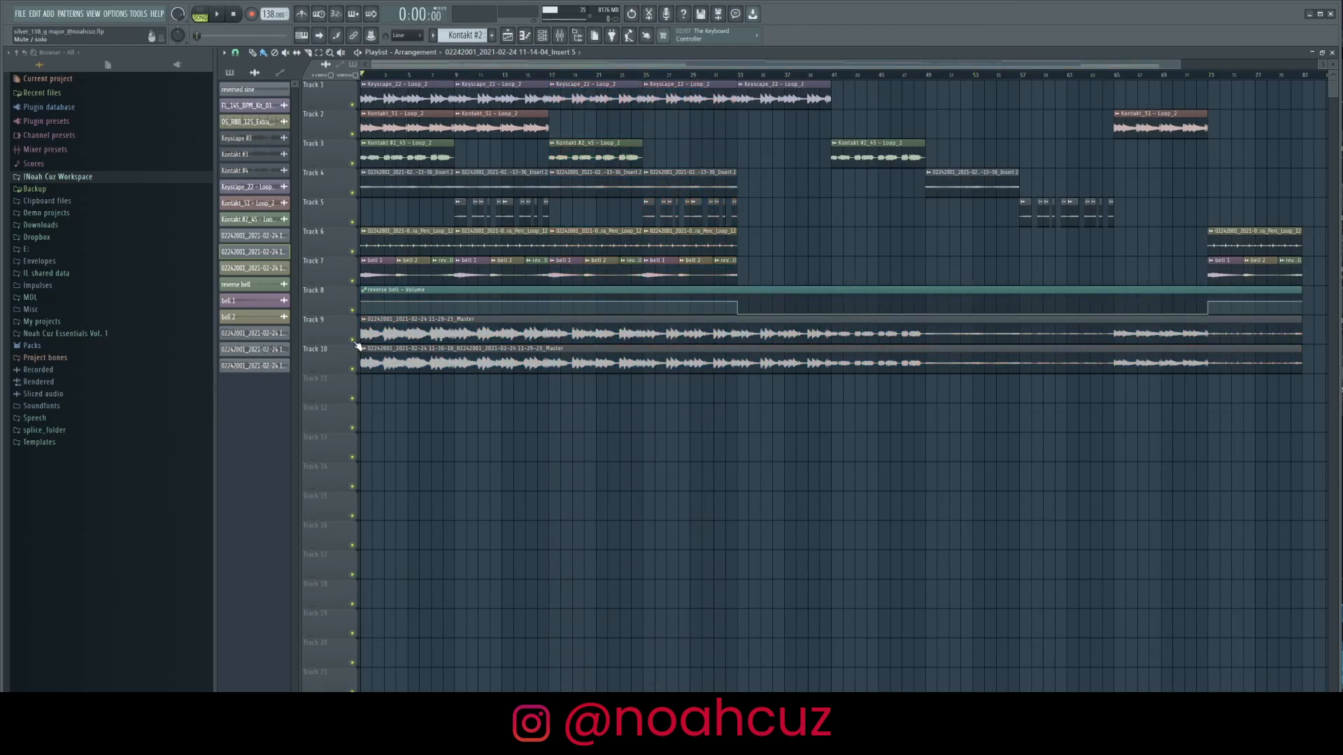
Solo playlist Track 9 and review the master fx track's Fruity Parametric EQ 2, soothe2, Wow Control, Lossy and Ozone 9 Imager effects
double_click(358, 347)
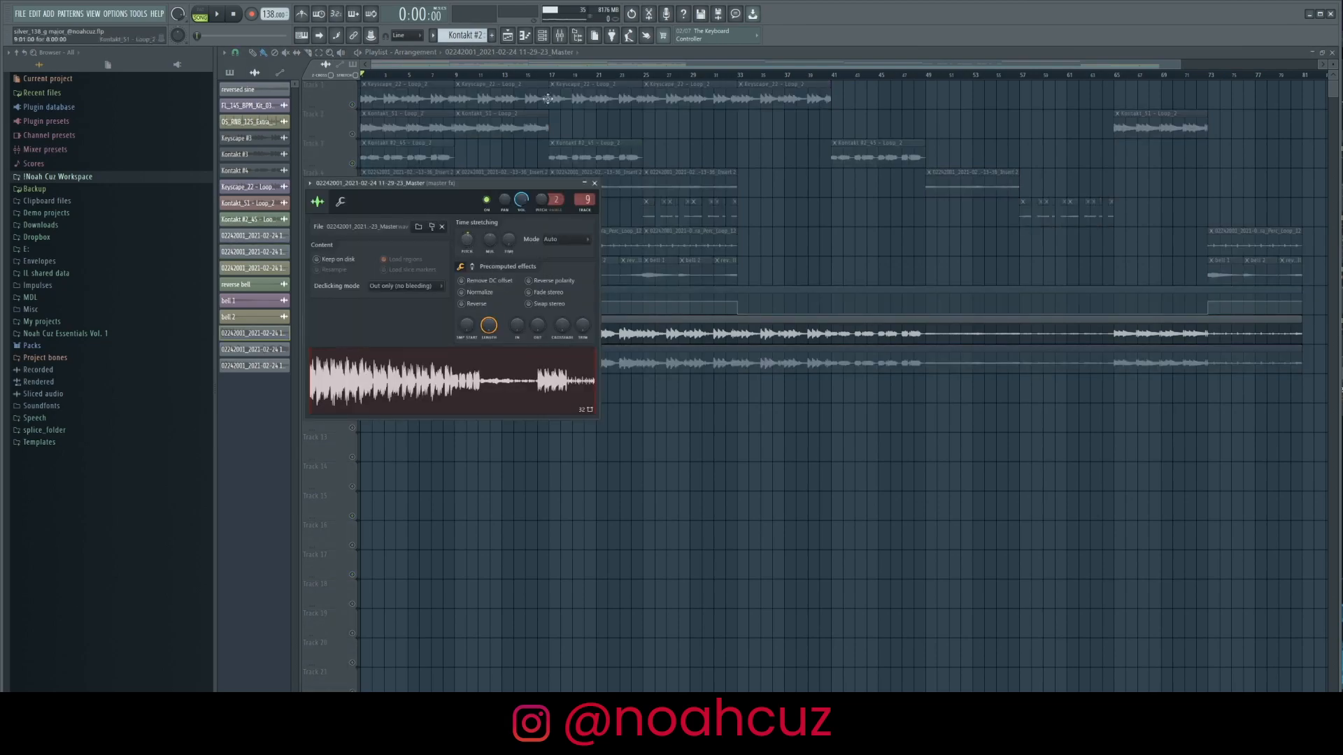
key("F9")
left_click(1249, 88)
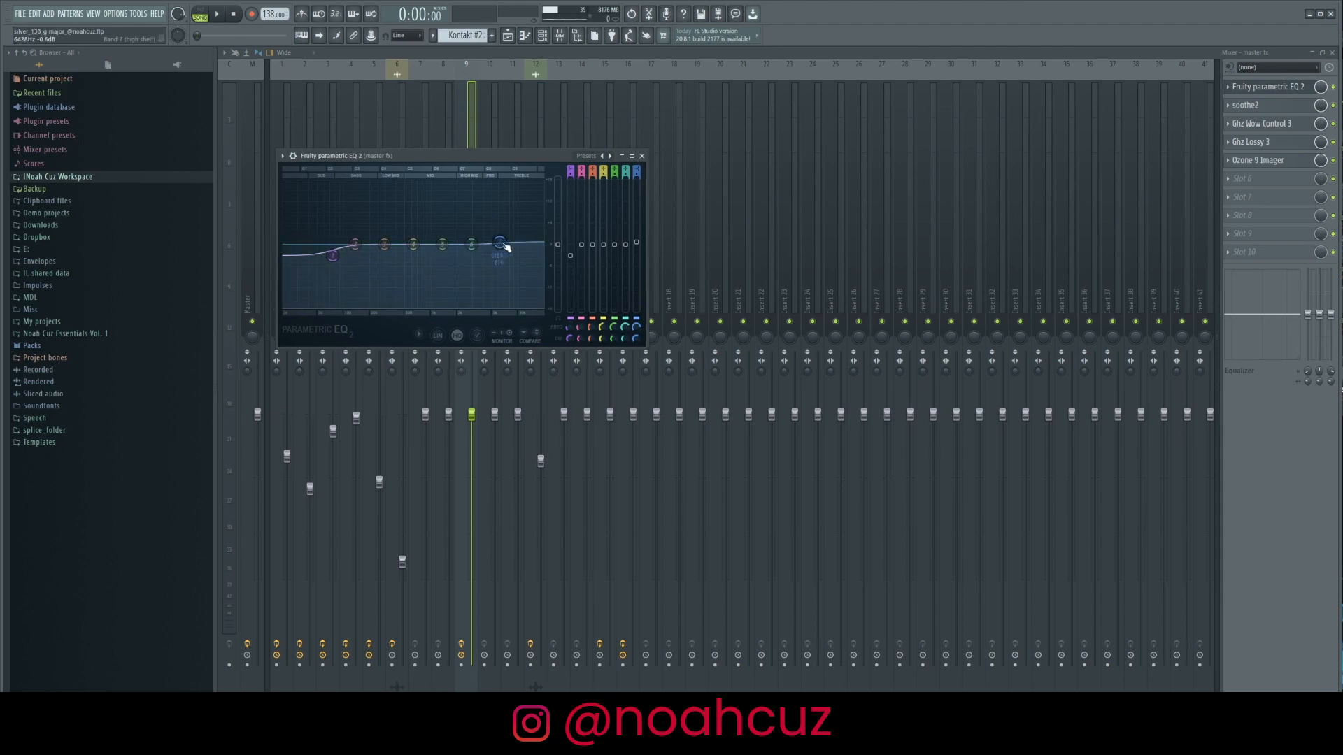
left_click(1246, 105)
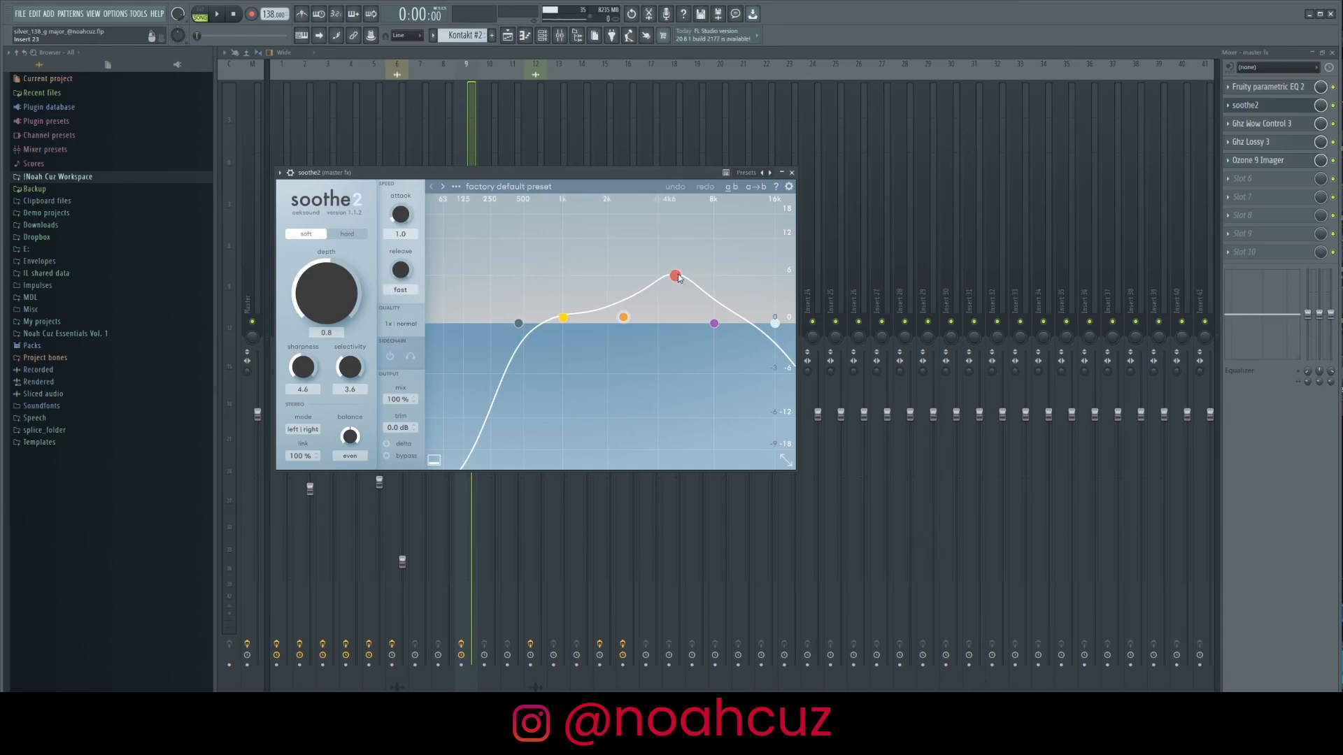
left_click(791, 173)
left_click(1259, 123)
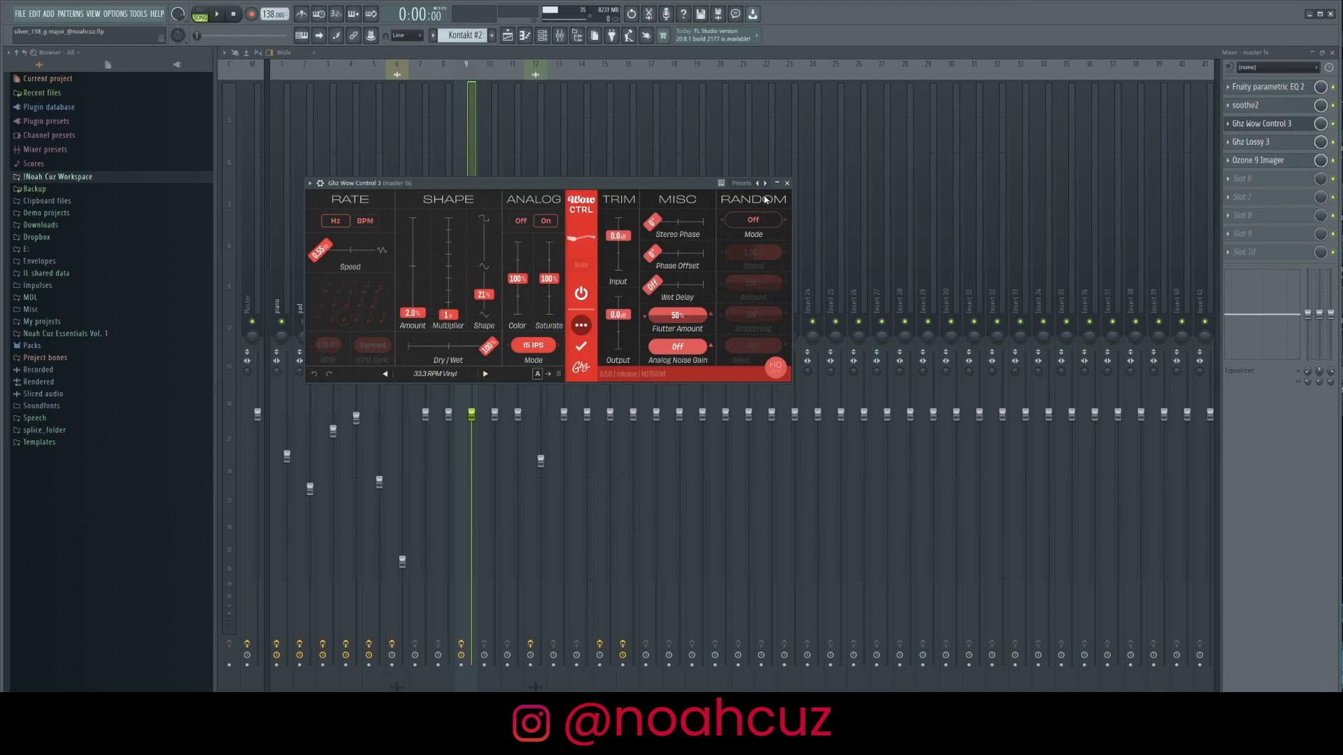
left_click(1250, 141)
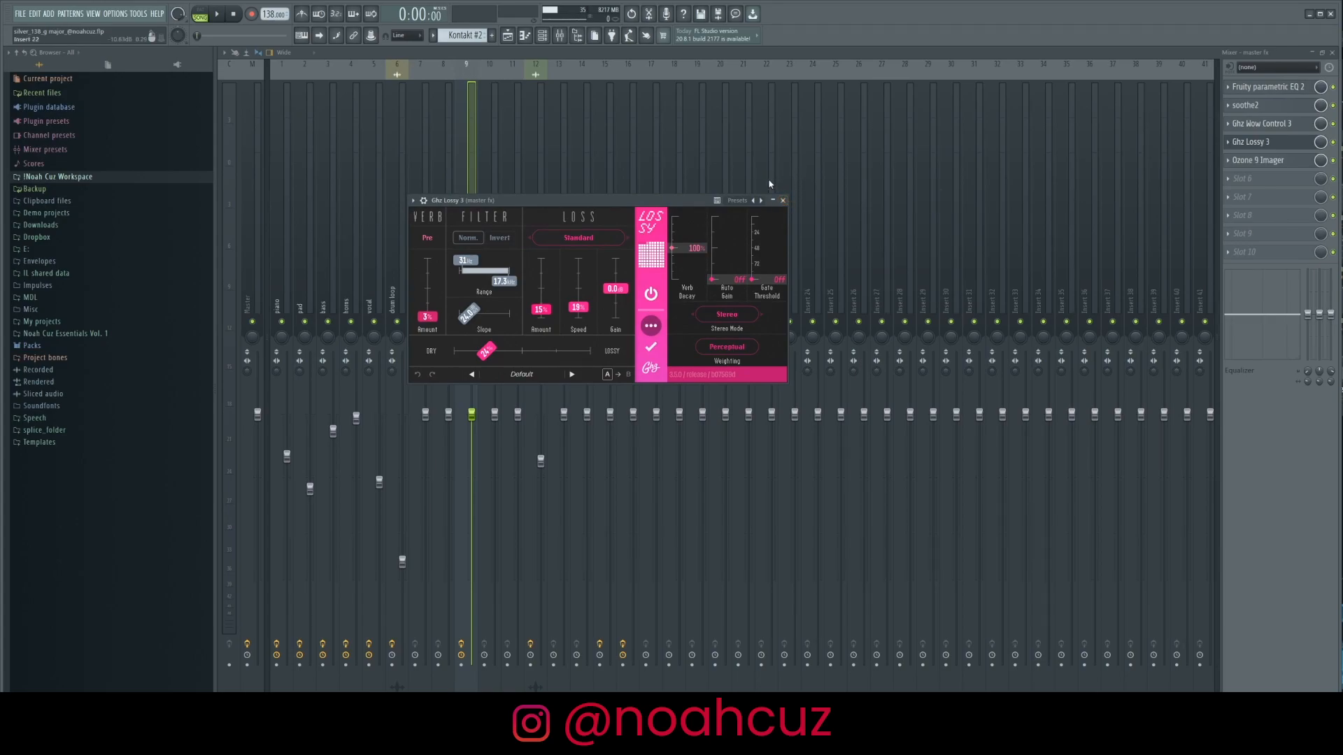
left_click(784, 201)
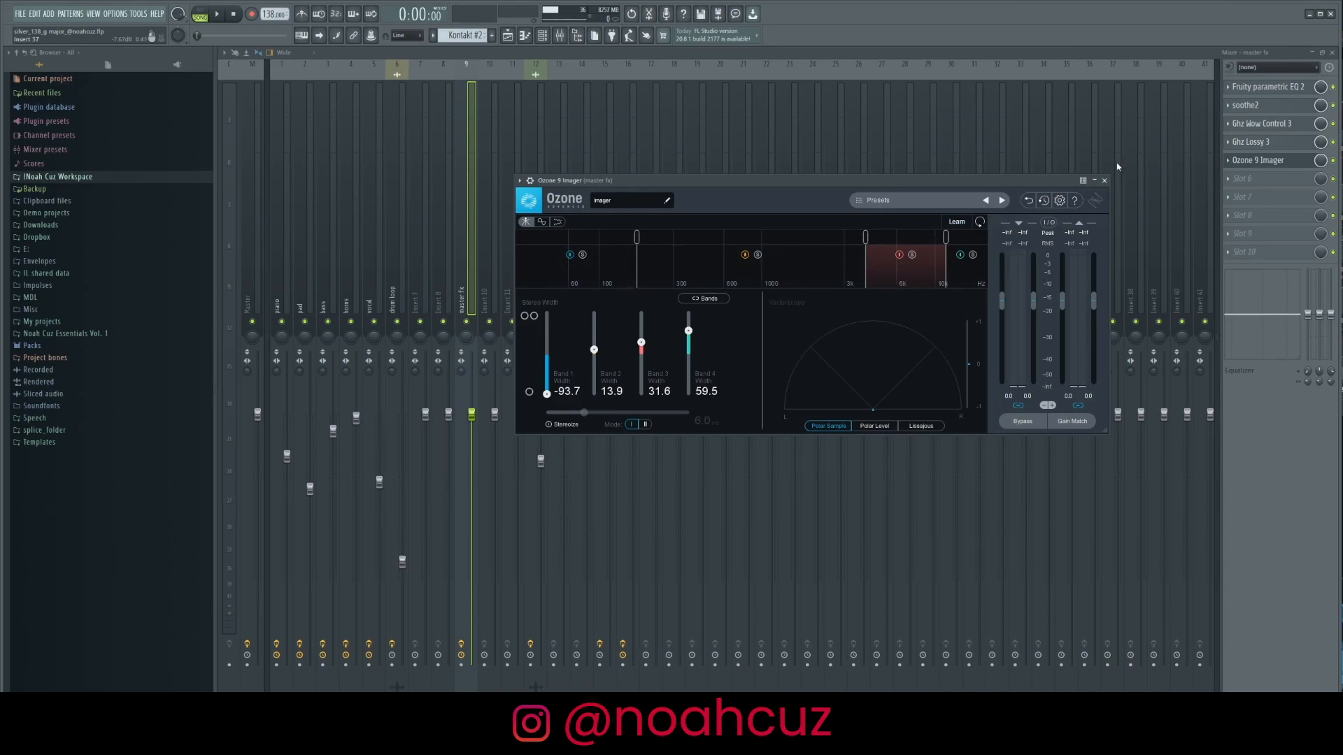
left_click(1105, 181)
Solo the processed master recording on playlist Track 10 and play it from the beginning
key("F5")
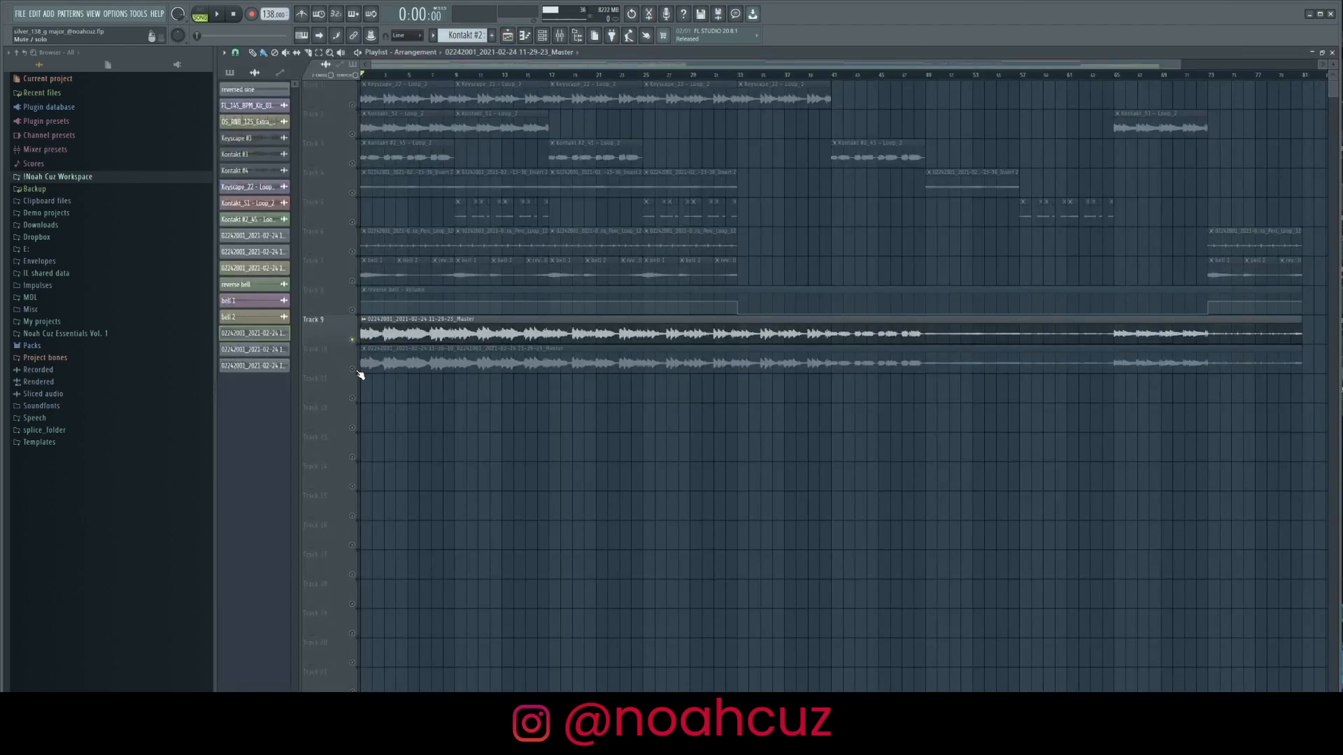
right_click(352, 369)
key("space")
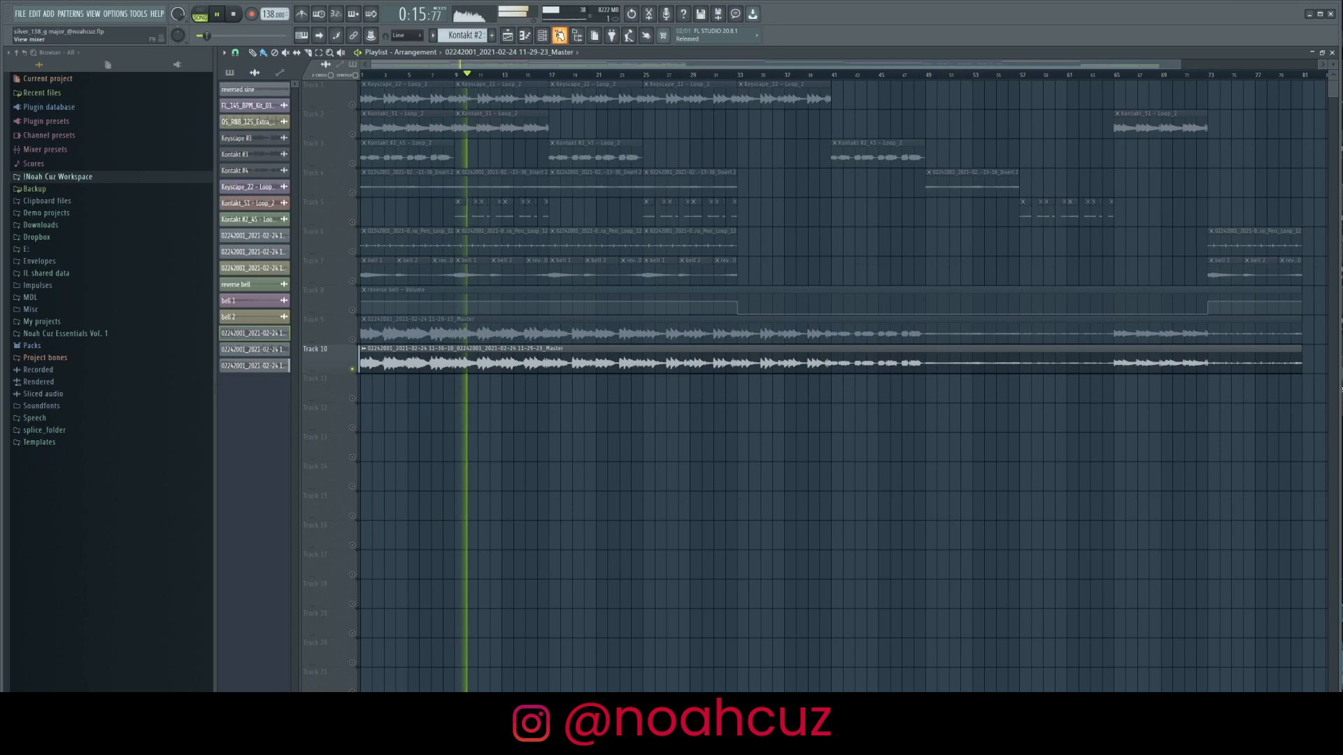
Look through the instrument tracks in the mixer while the loop plays, and stop playback
left_click(560, 35)
left_click(600, 220)
left_click(346, 241)
left_click(300, 249)
left_click(346, 241)
left_click(389, 236)
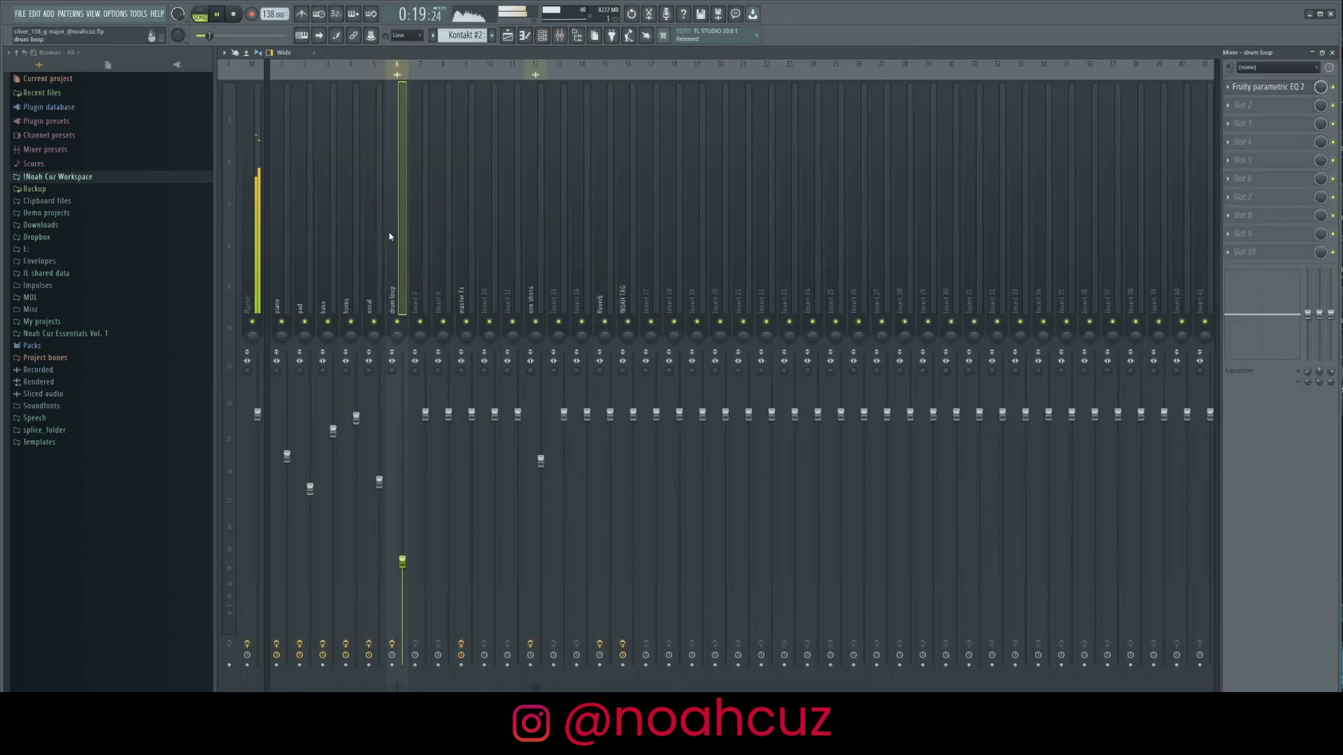
left_click(345, 216)
left_click(332, 222)
key("space")
key("F9")
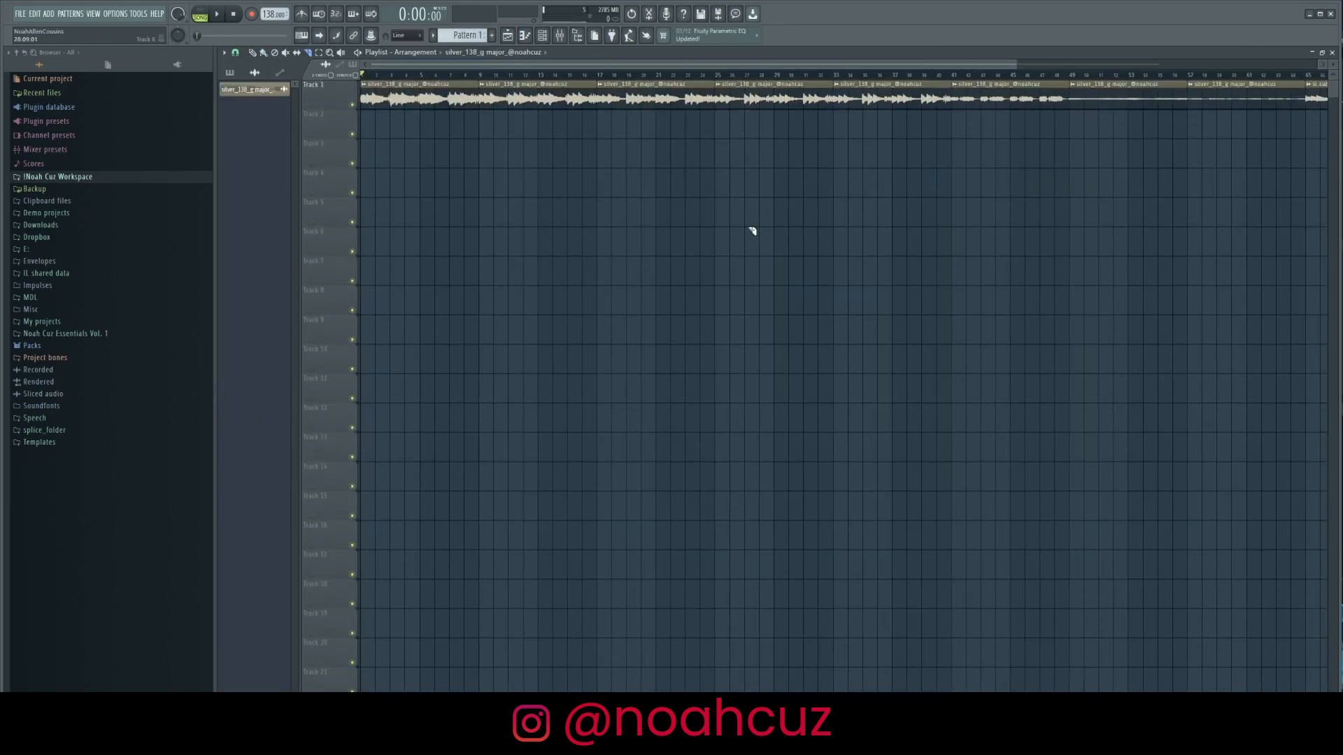
In the beat project, review the master track's Fruity Parametric EQ and Fruity Soft Clipper, and return to the playlist
left_click(559, 39)
left_click(1279, 90)
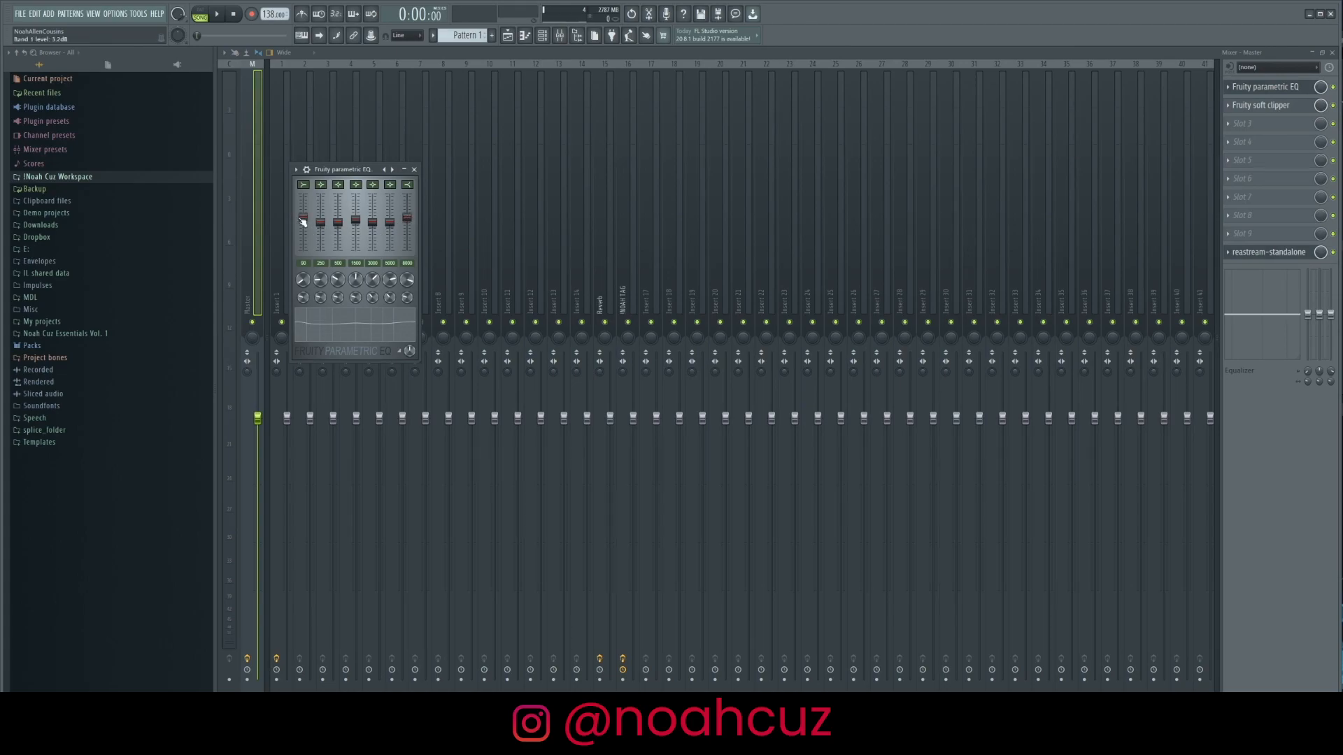
left_click(1273, 107)
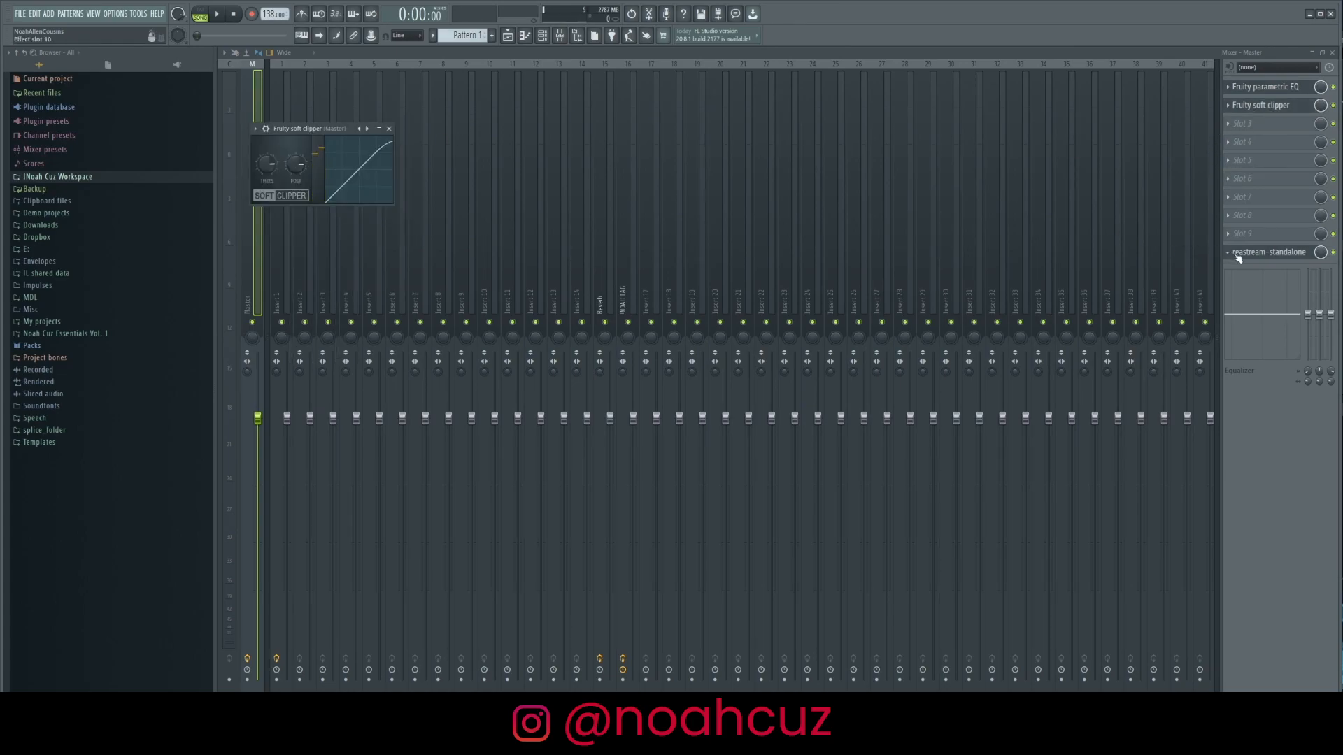
left_click(507, 35)
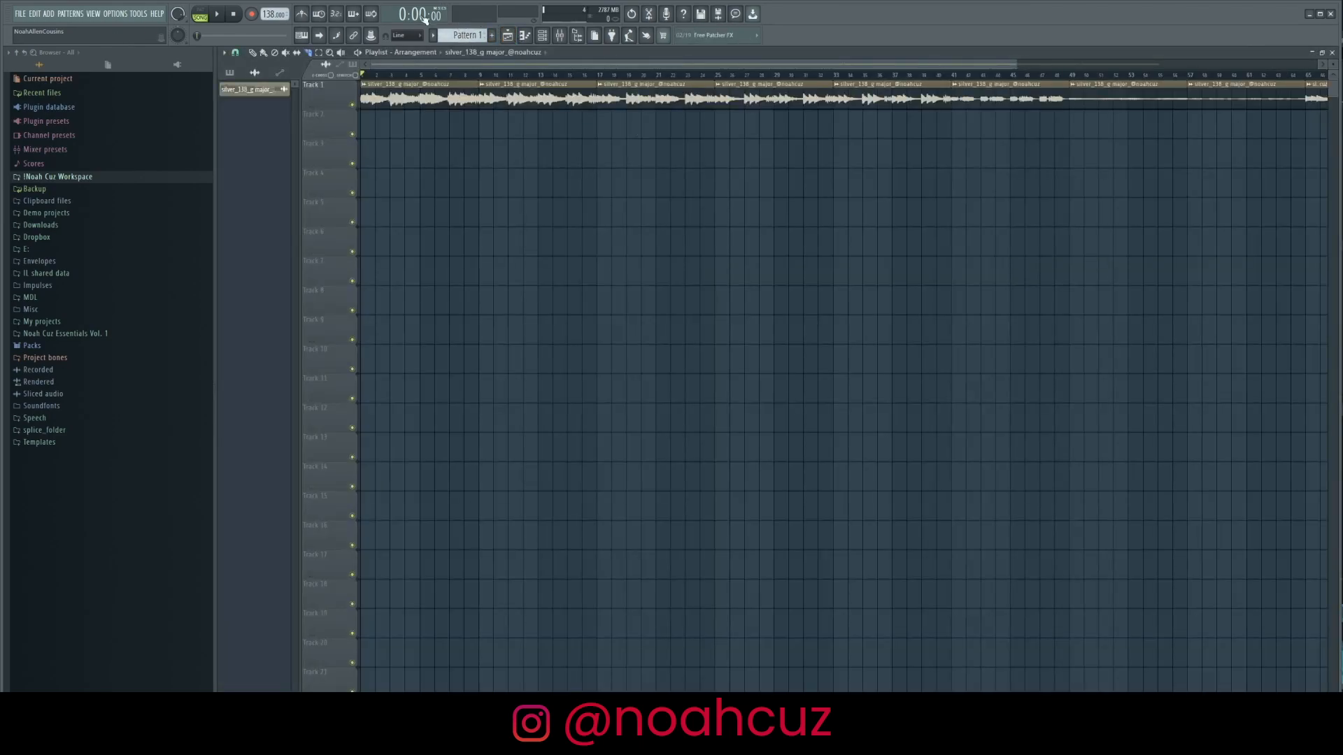
Load HH (Hit) from the Noah Cuz Essentials Vol. 1 kit and increase the sample's quick fade out
left_click(67, 334)
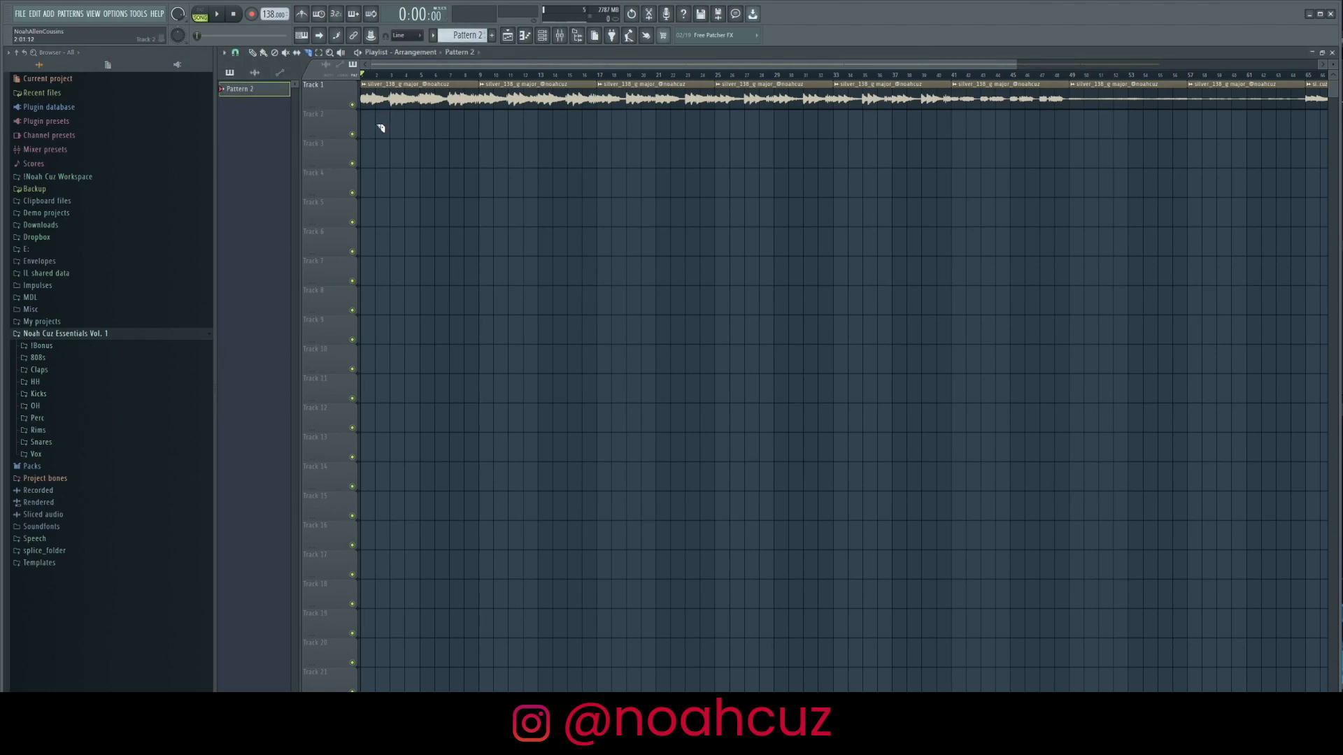
left_click(51, 438)
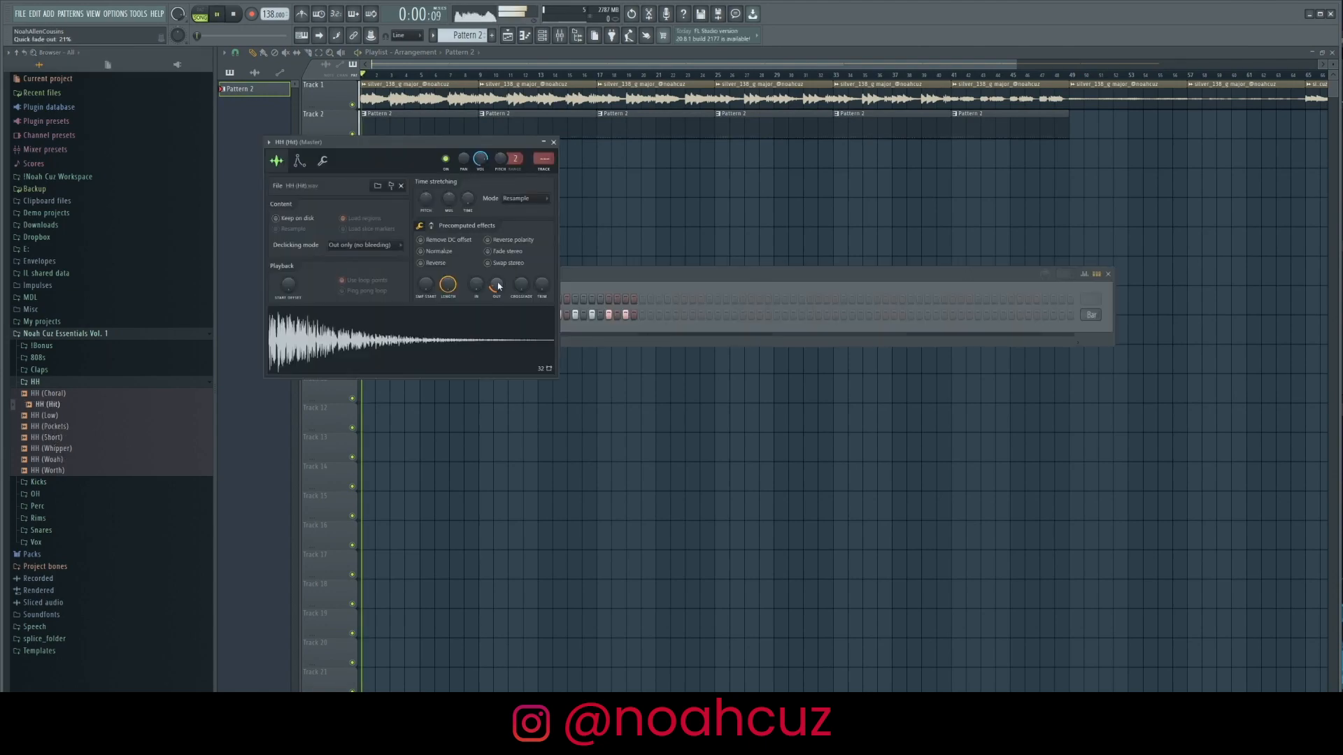
left_click_drag(495, 284, 495, 271)
key("space")
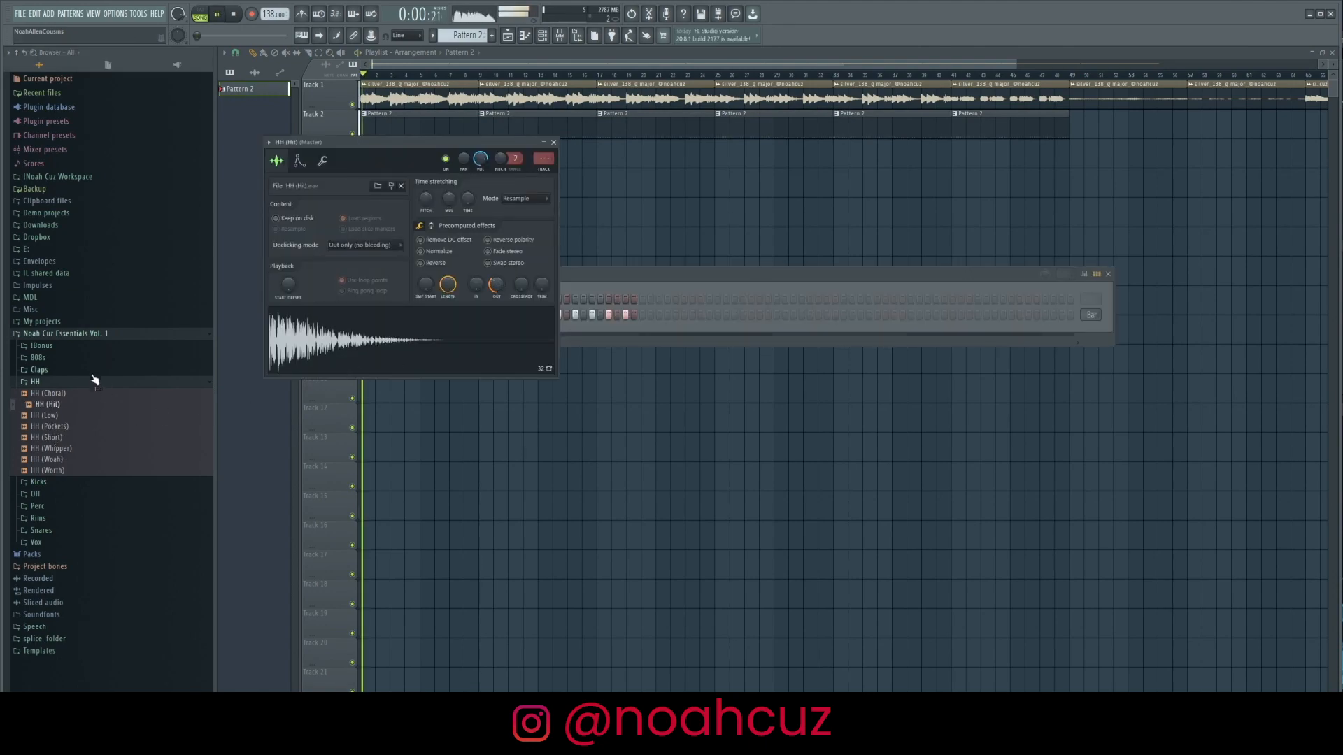
Audition a clap from the kit's Claps folder and add it to the channel rack
left_click(94, 381)
key("space")
left_click(40, 370)
left_click(56, 426)
left_click_drag(56, 426, 559, 329)
key("space")
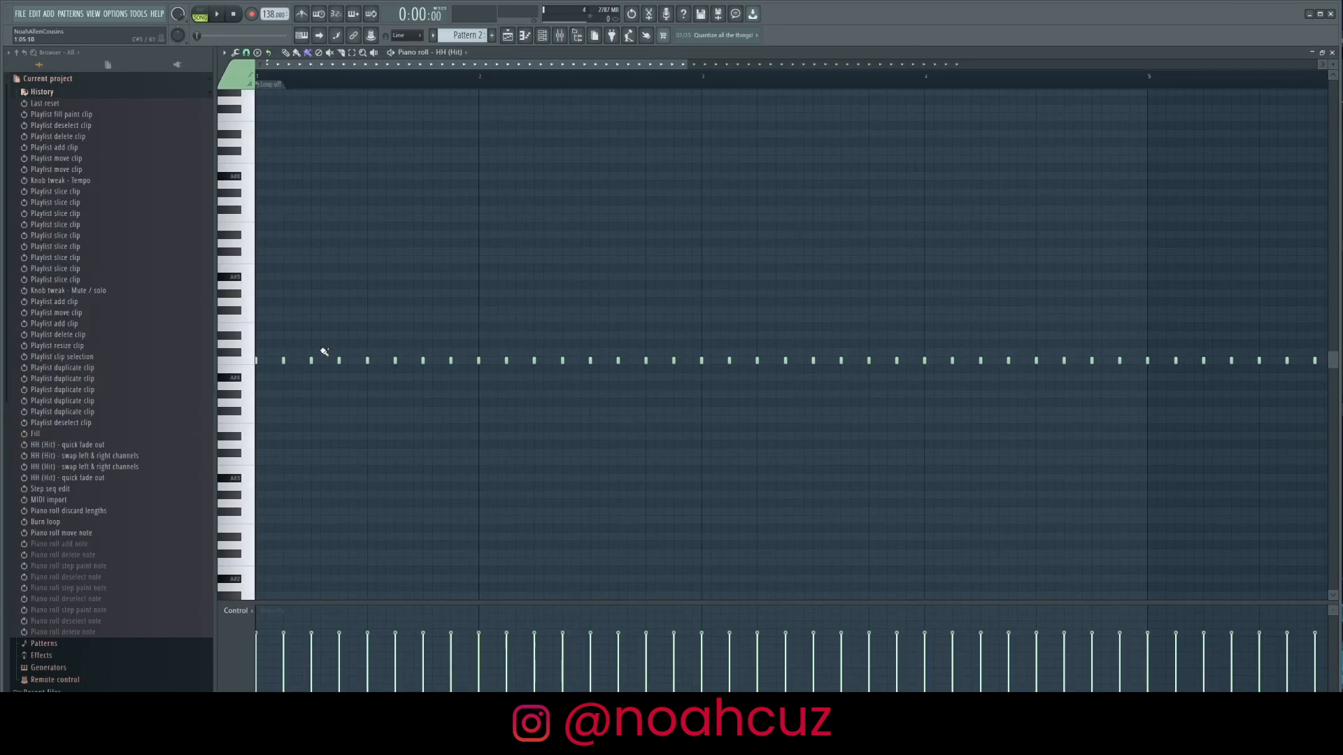
With 1/3 step snapping, add an extra hi-hat note early in bar 1 and a quick four-note roll in bar 2
left_click(247, 53)
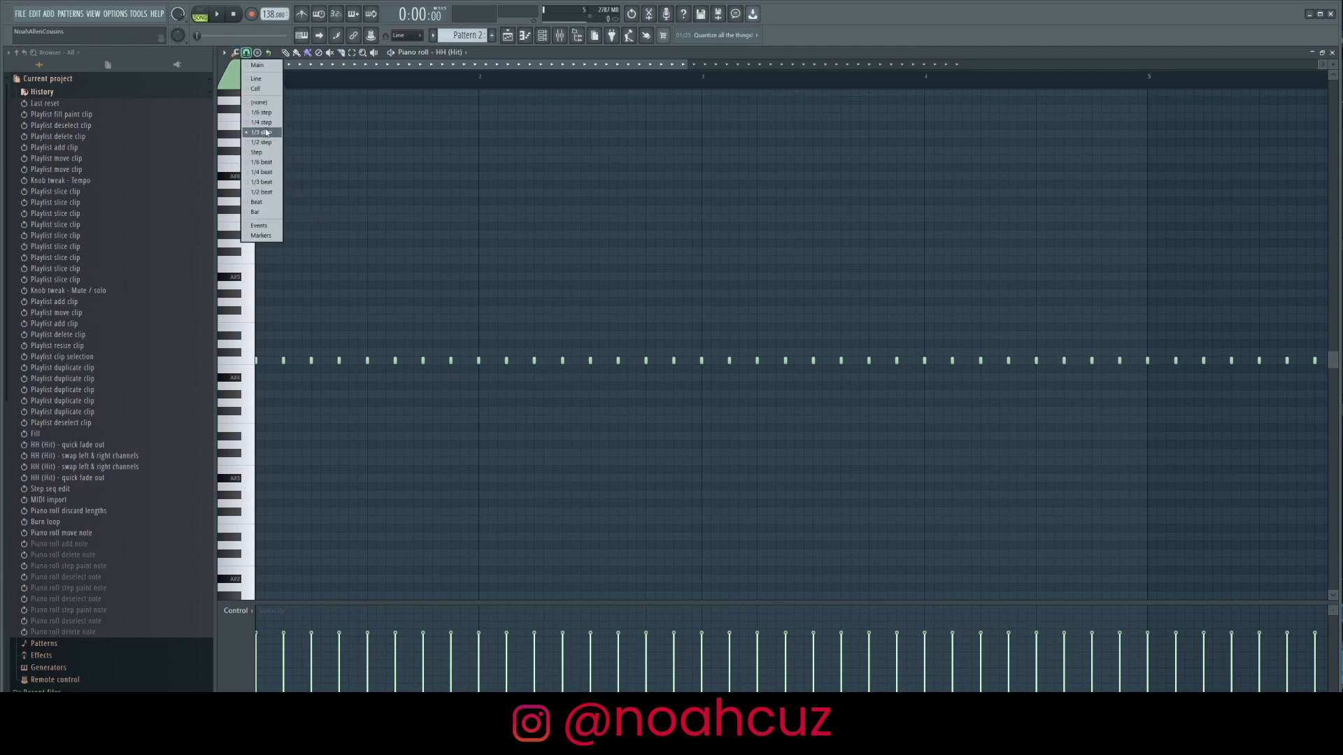
left_click(272, 360)
key("space")
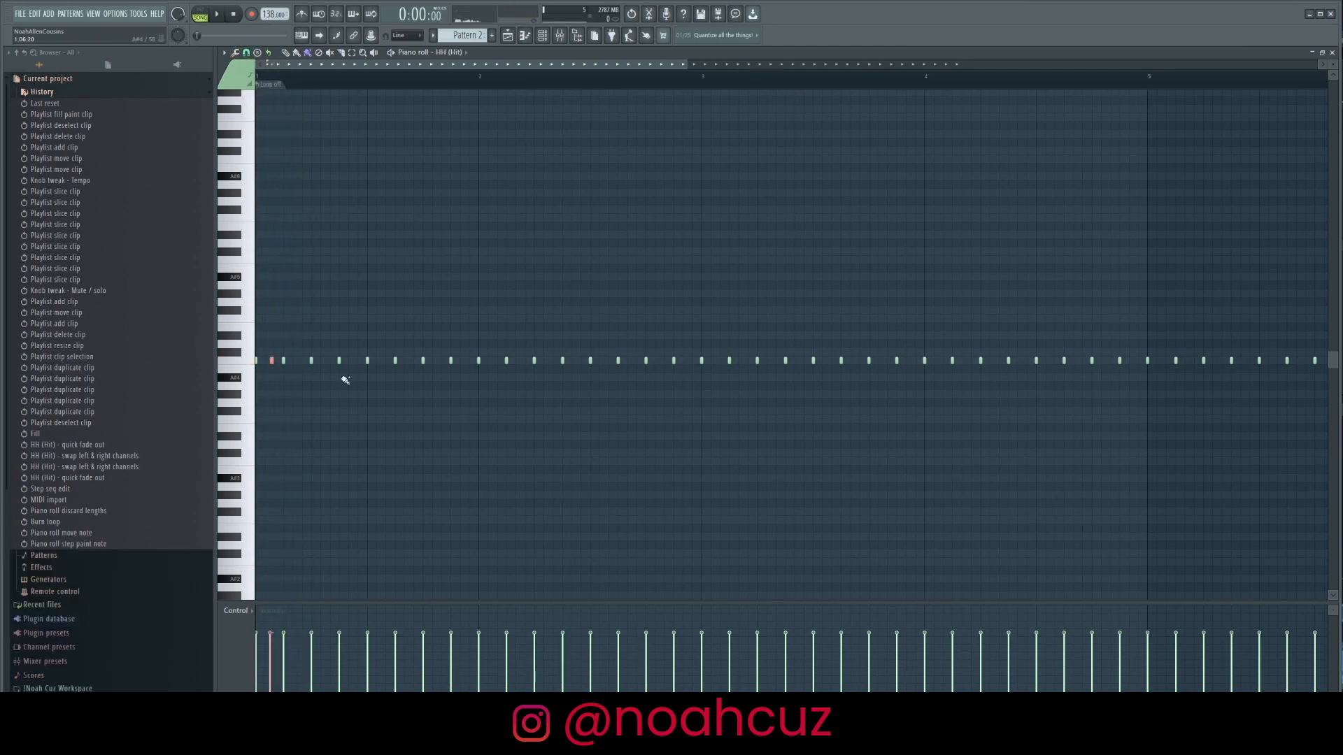
right_click(506, 360)
left_click(515, 361)
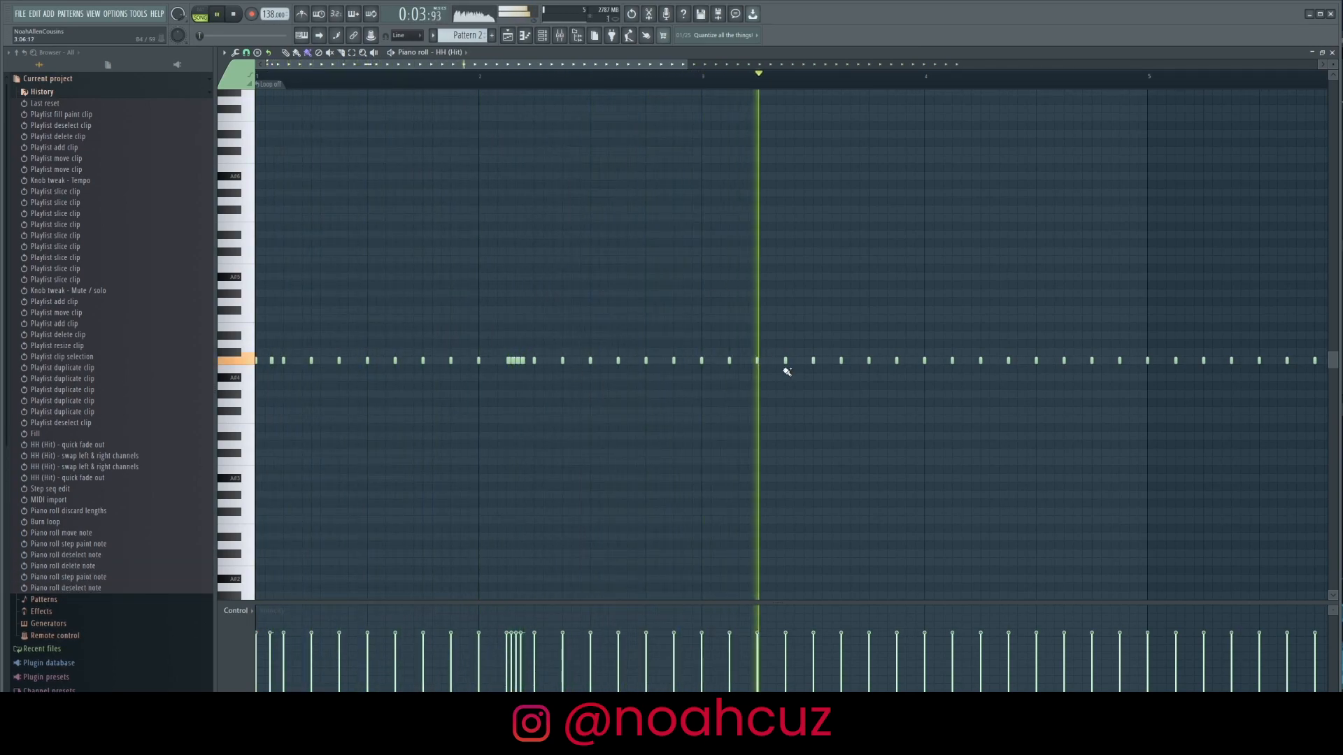
key("space")
Delete the hi-hat notes from bar 3 onward and duplicate the first two bars into bars 3 and 4
scroll(628, 67, "down", 3)
left_click_drag(1233, 316, 484, 419)
right_click(599, 361)
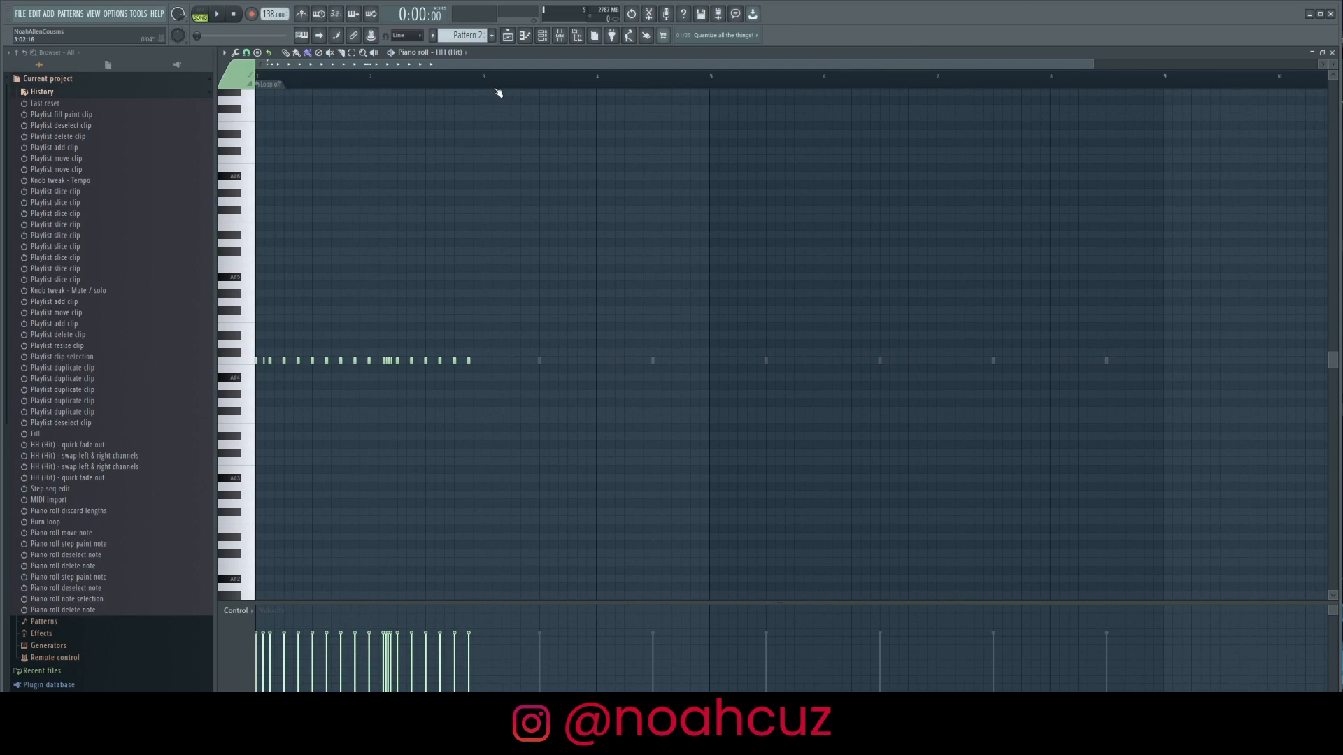
left_click_drag(496, 90, 254, 145)
key("ctrl+b")
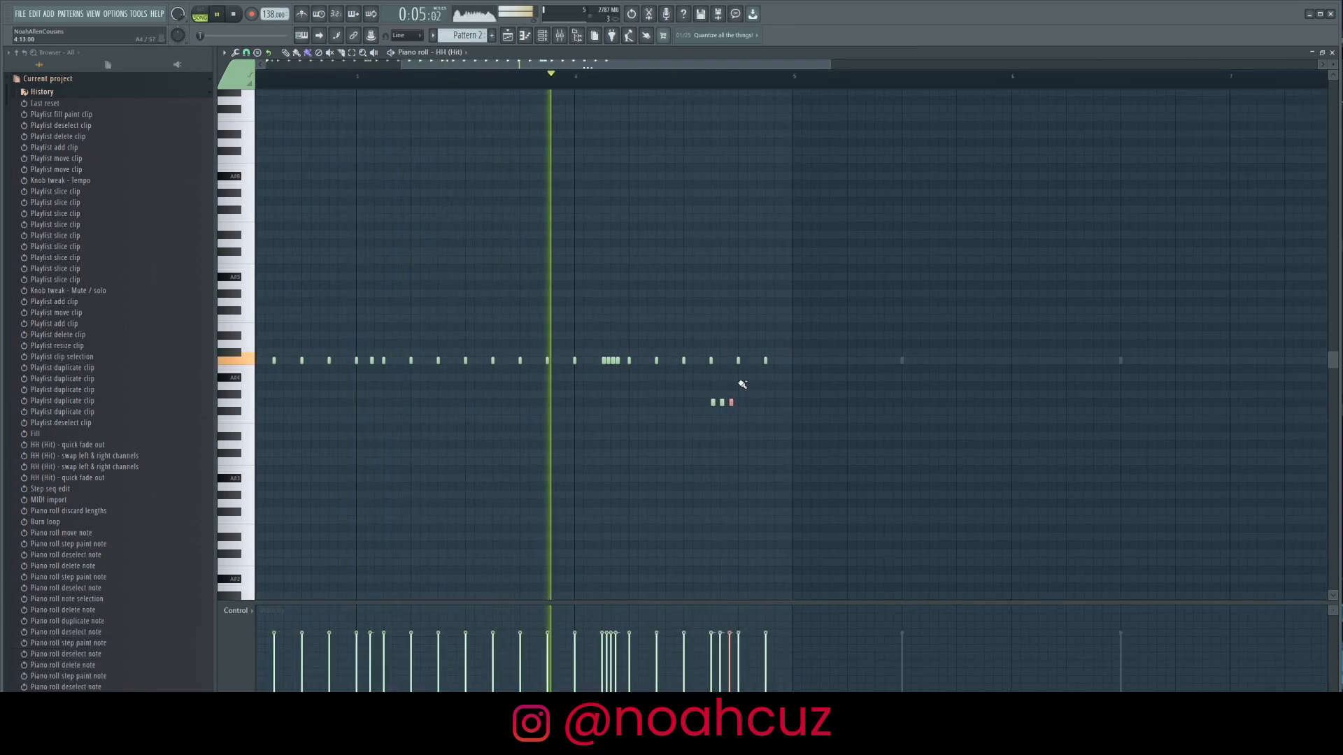
Add a slightly higher fourth note after the three pitched-down hi-hat notes in bar 4 and audition the roll
left_click(740, 386)
scroll(799, 395, "down", 1)
key("space")
key("space")
Select the four pitched-down hi-hat notes in bar 4 and reduce their velocities to about 73%, checking them in playback
left_click_drag(756, 357, 703, 390)
mouse_move(723, 658)
left_mouse_down()
mouse_move(706, 660)
mouse_move(787, 659)
left_mouse_up()
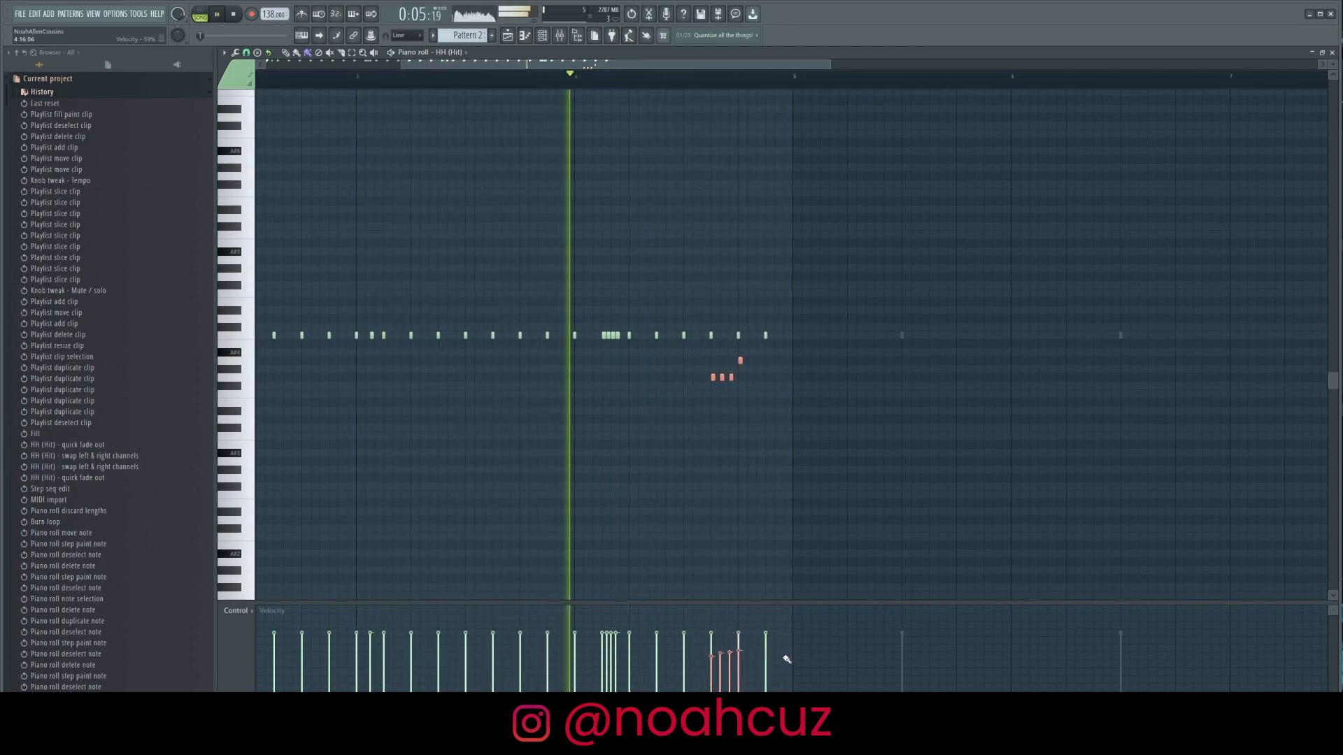
key("space")
key("space")
left_click_drag(710, 644, 745, 642)
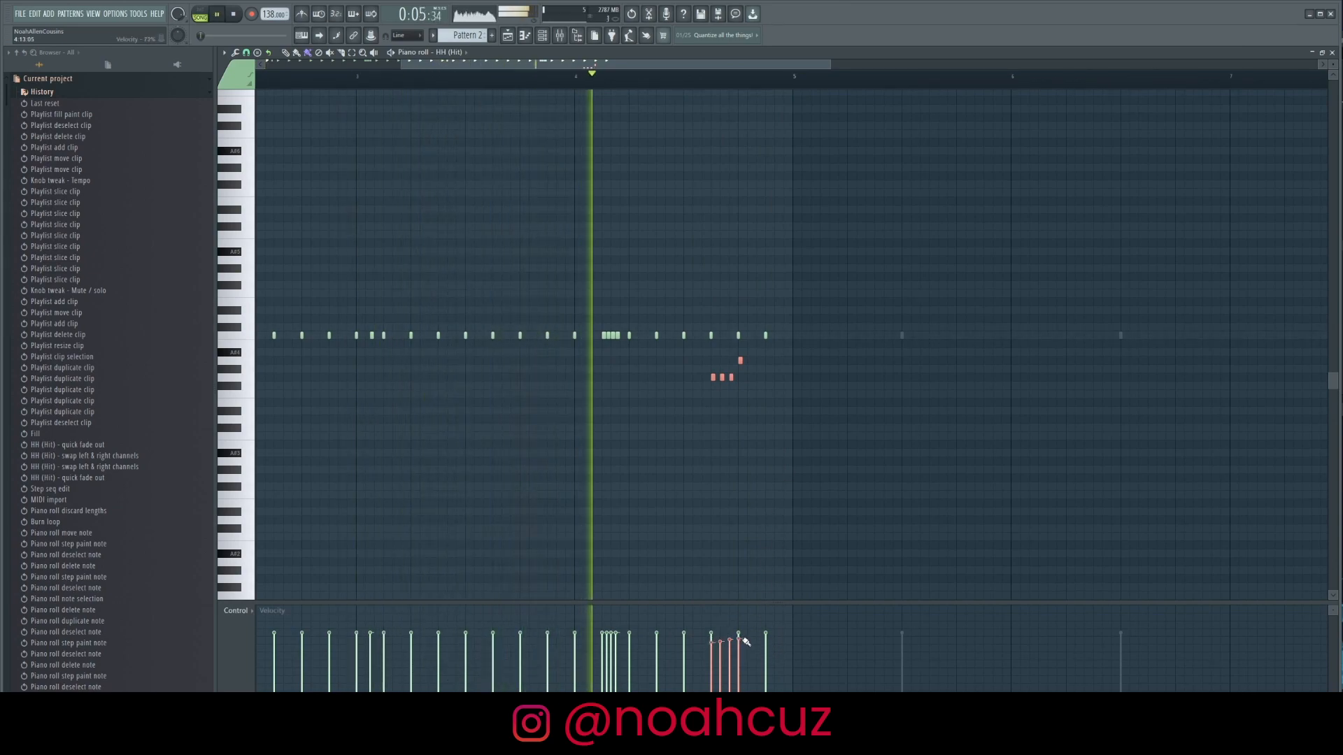
left_click(749, 464)
key("space")
Select all hi-hat notes in the first four bars and duplicate them into bars 5 to 8
scroll(749, 81, "down", 3)
left_click_drag(481, 78, 257, 78)
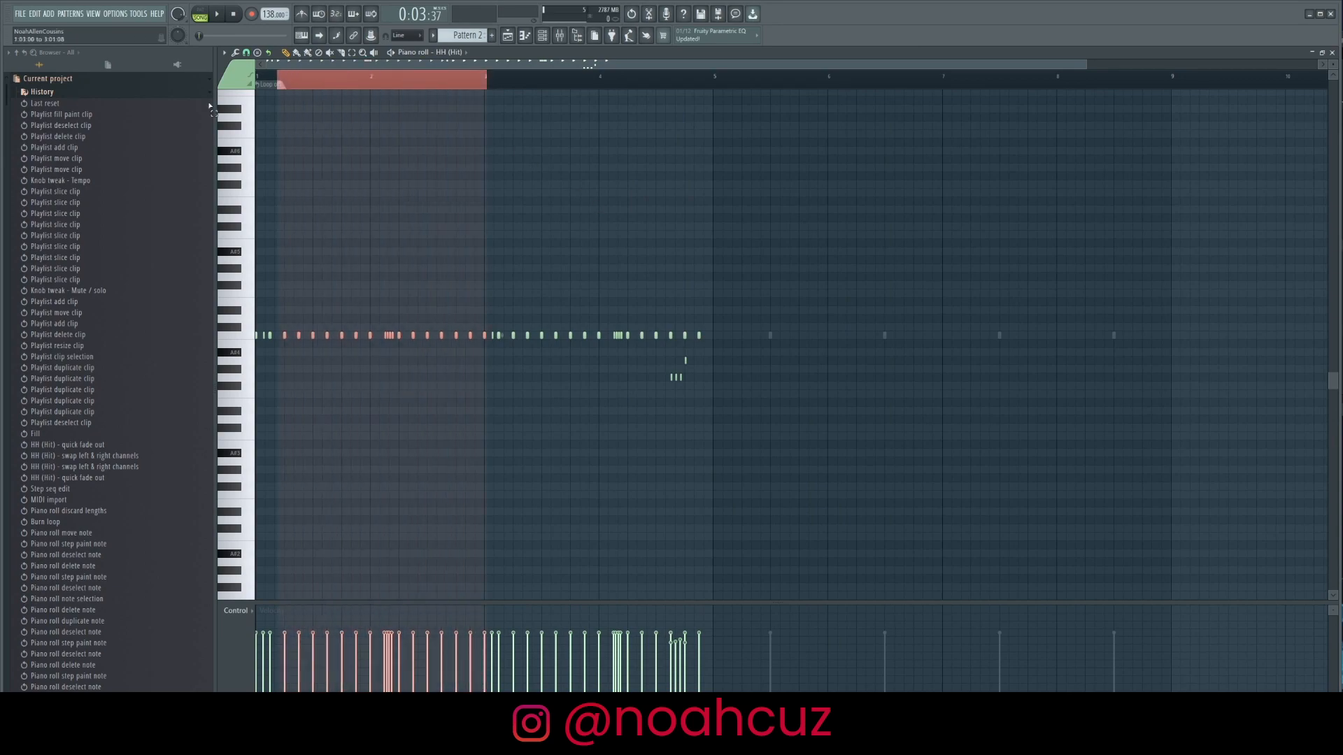
left_click(484, 81)
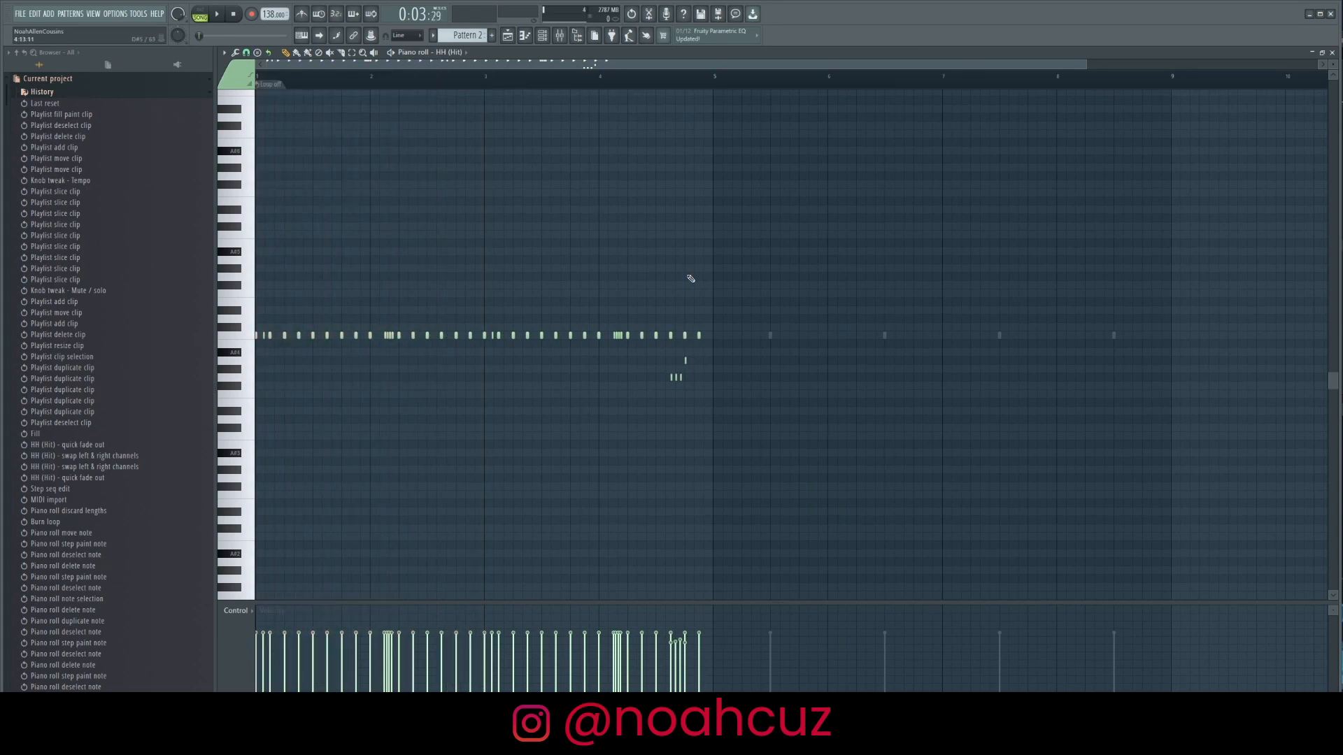
key("ctrl+a")
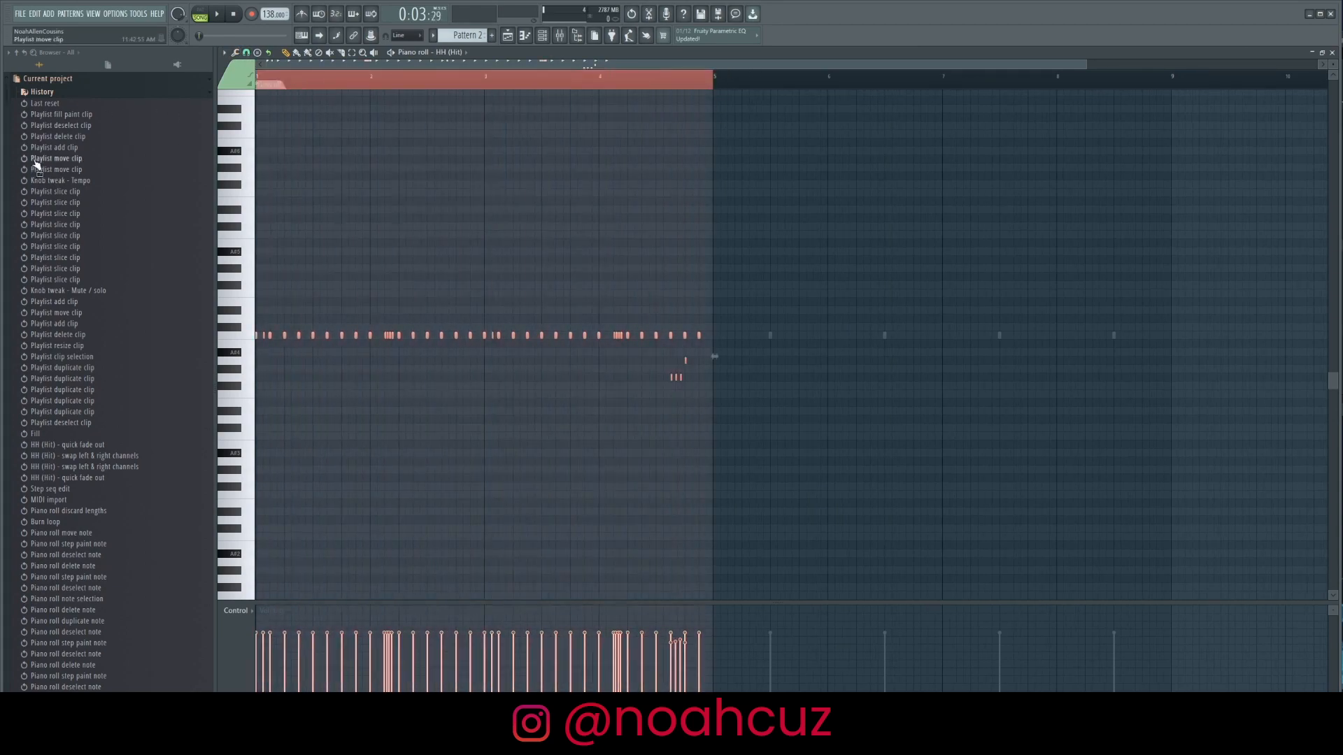
key("ctrl+b")
left_click(1010, 83)
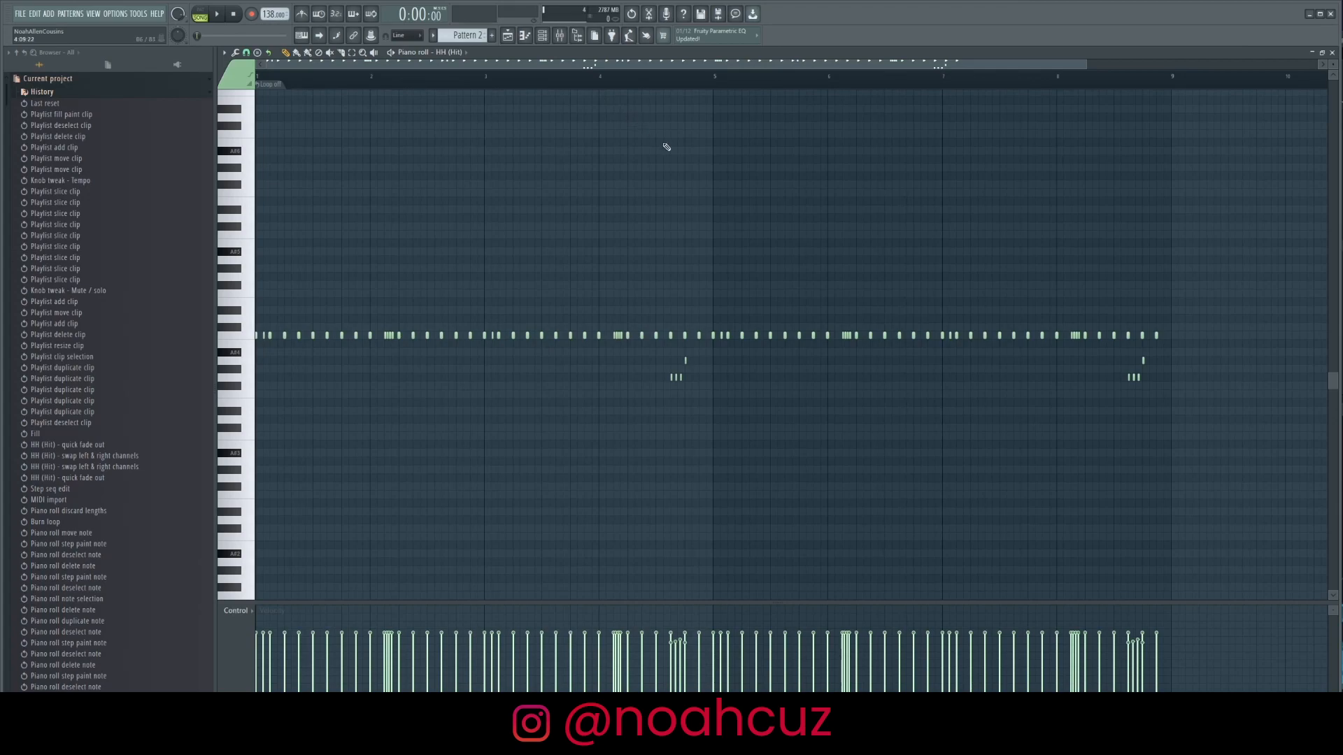
Load the 808 (Wave) sample from the Noah Cuz Essentials Vol. 1 808s folder into a new channel
left_click(545, 37)
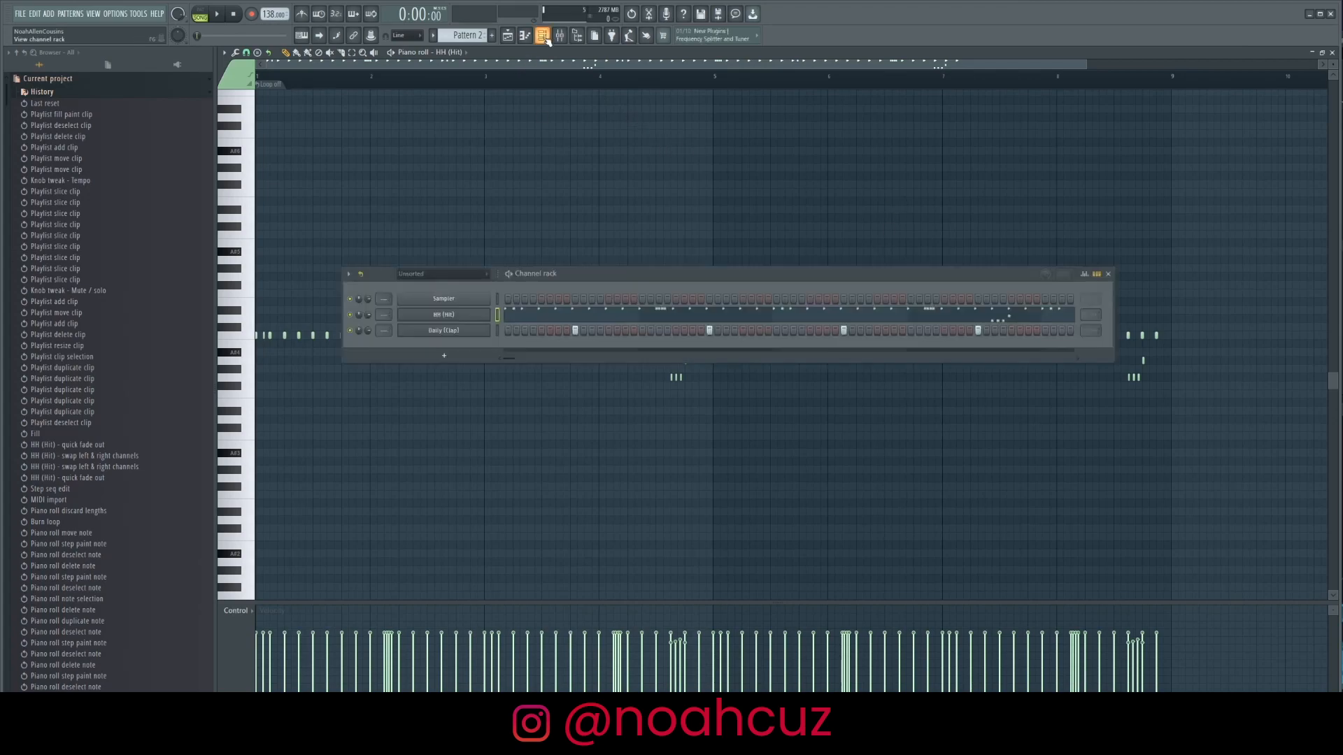
left_click(46, 79)
left_click(66, 333)
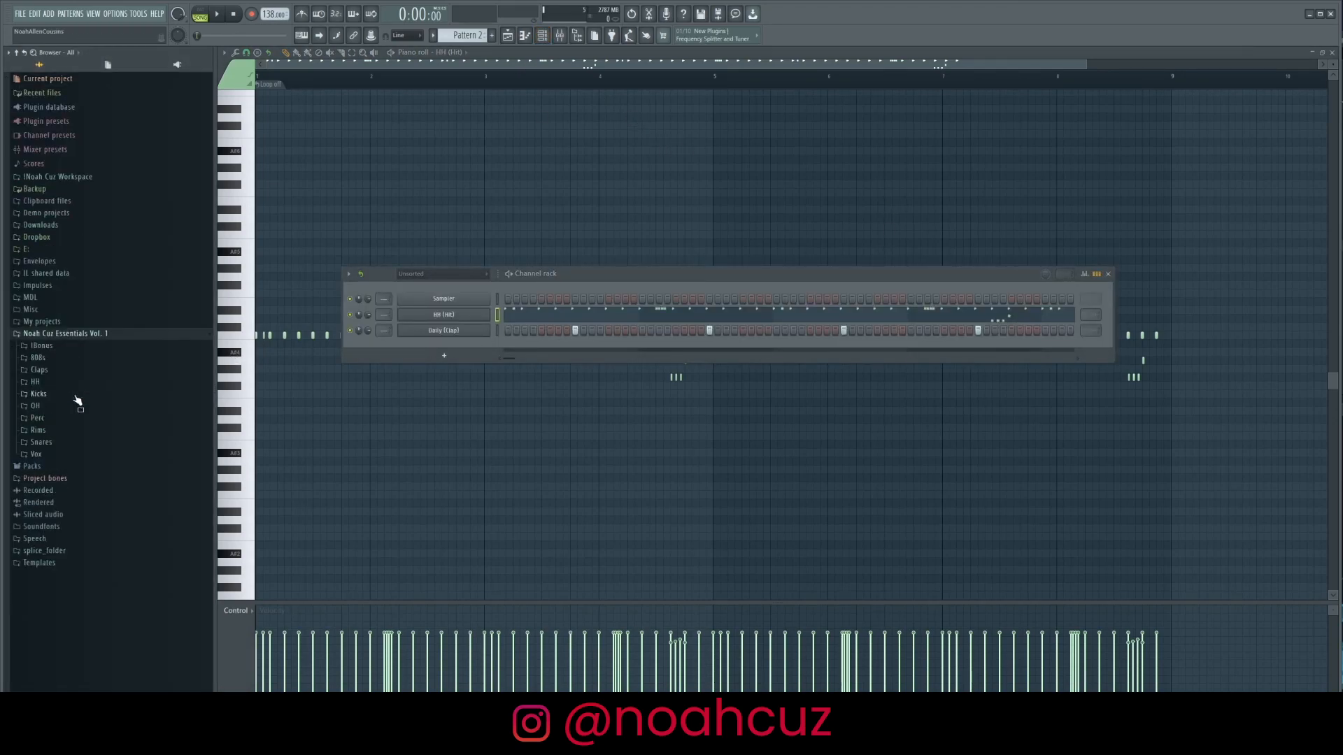
left_click(37, 357)
right_click(57, 458)
left_click(105, 468)
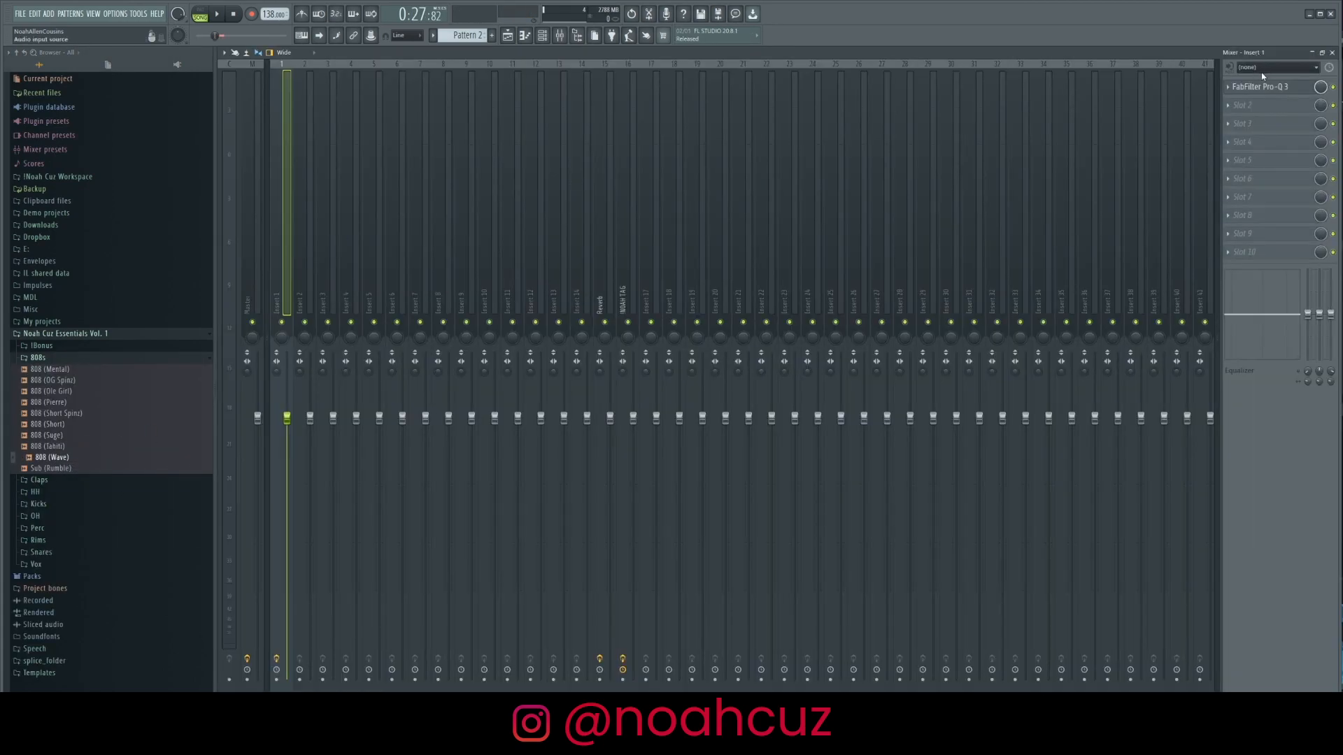
Add a 48 dB/oct low cut at about 110 Hz to the FabFilter Pro-Q 3 on Insert 1 and audition it
left_click(1277, 92)
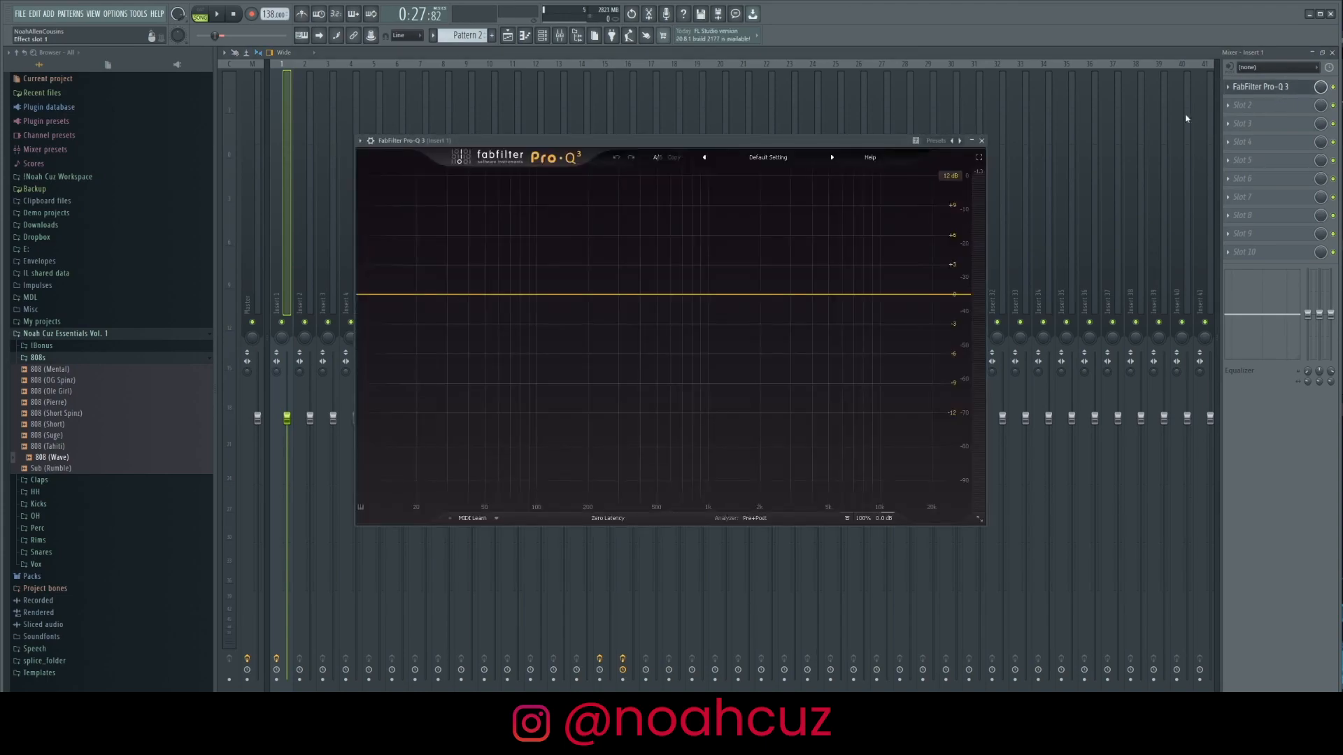
left_click_drag(373, 303, 546, 385)
left_click(420, 481)
left_click(429, 560)
key("space")
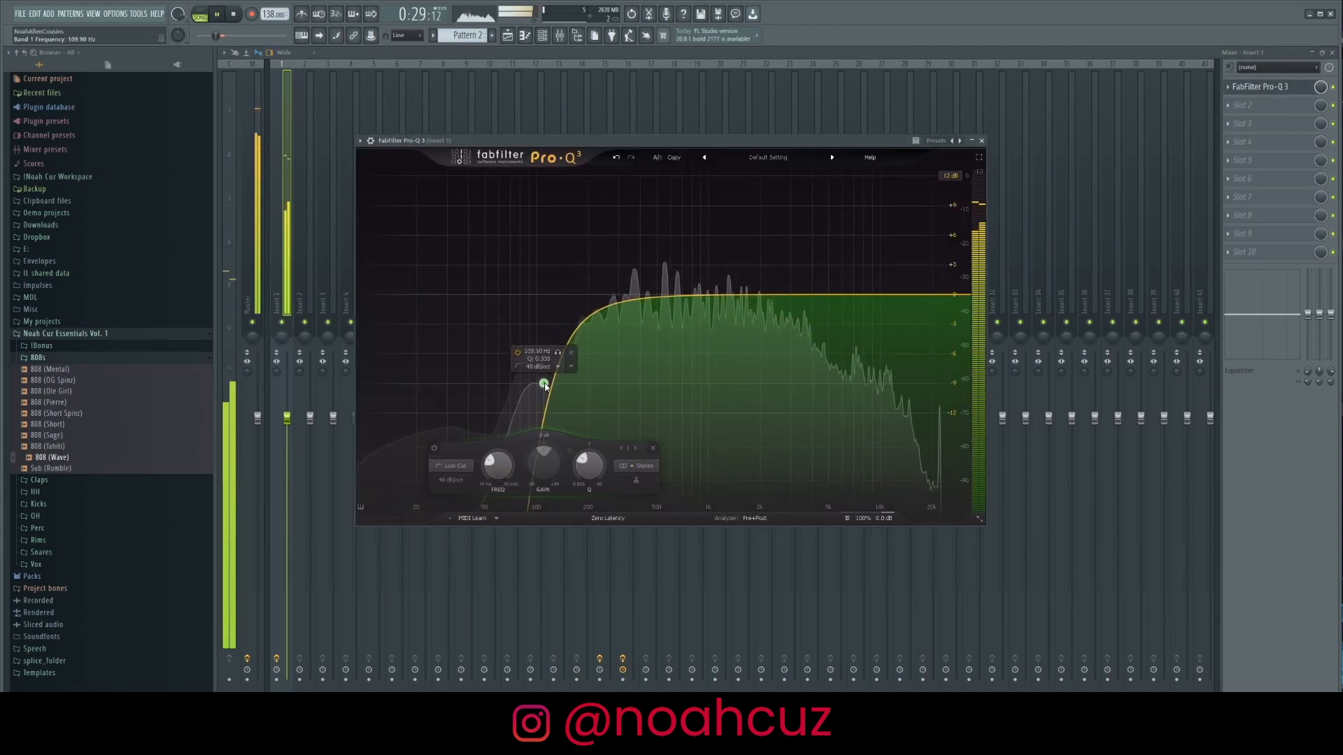
left_click(527, 94)
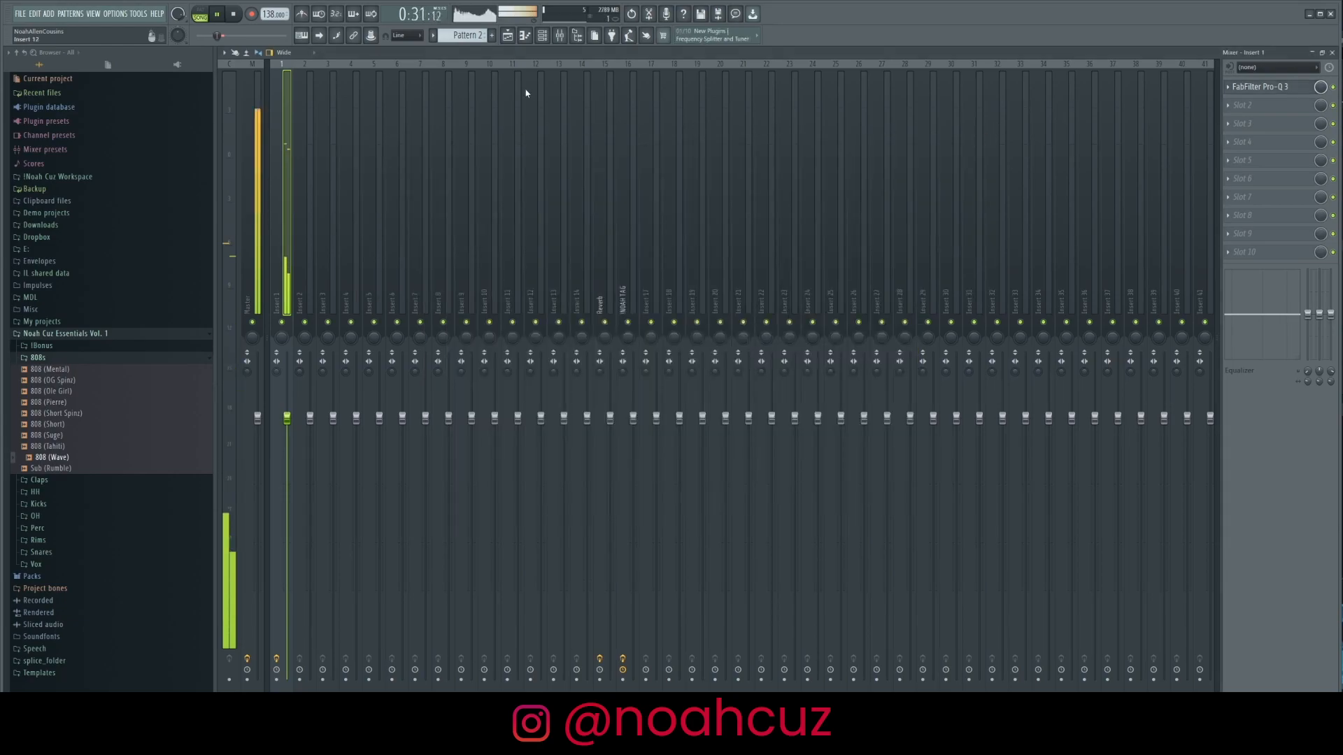
Open the 808 (Wave) channel's notes in the piano roll
left_click(542, 35)
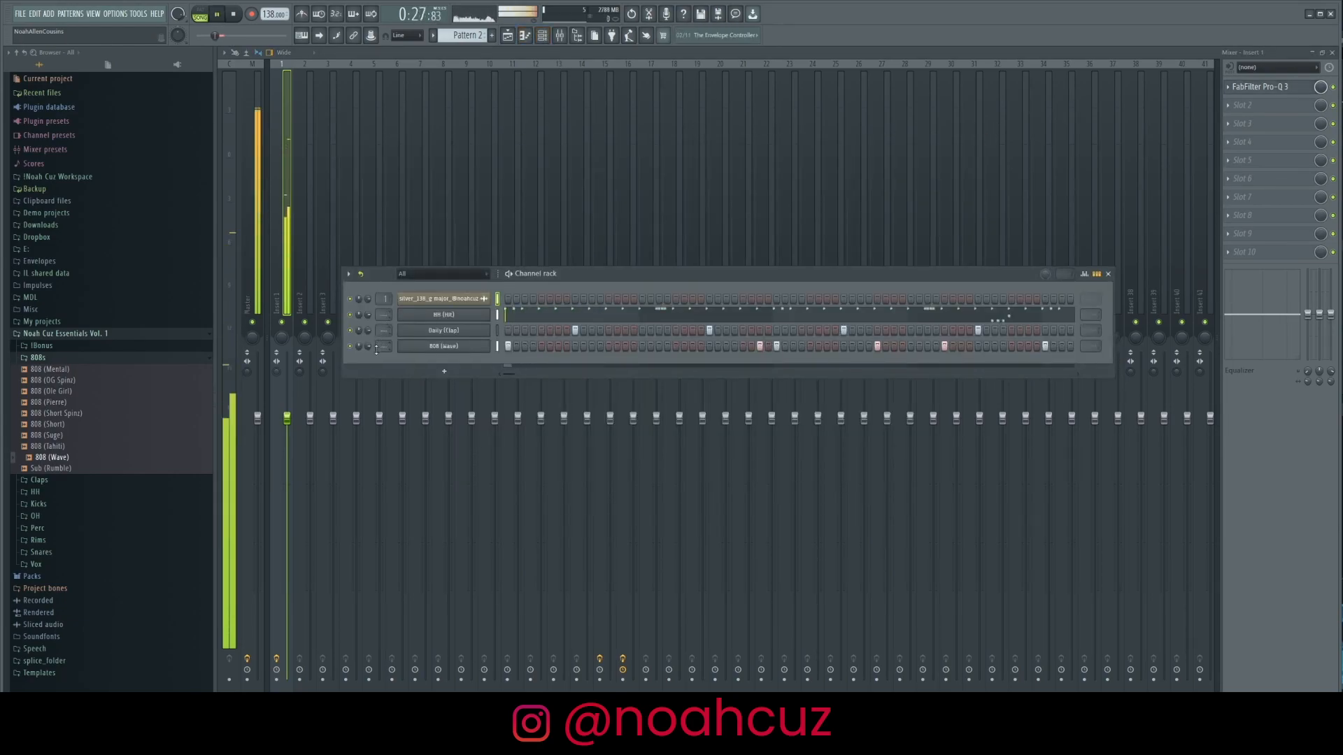
right_click(483, 346)
left_click(517, 343)
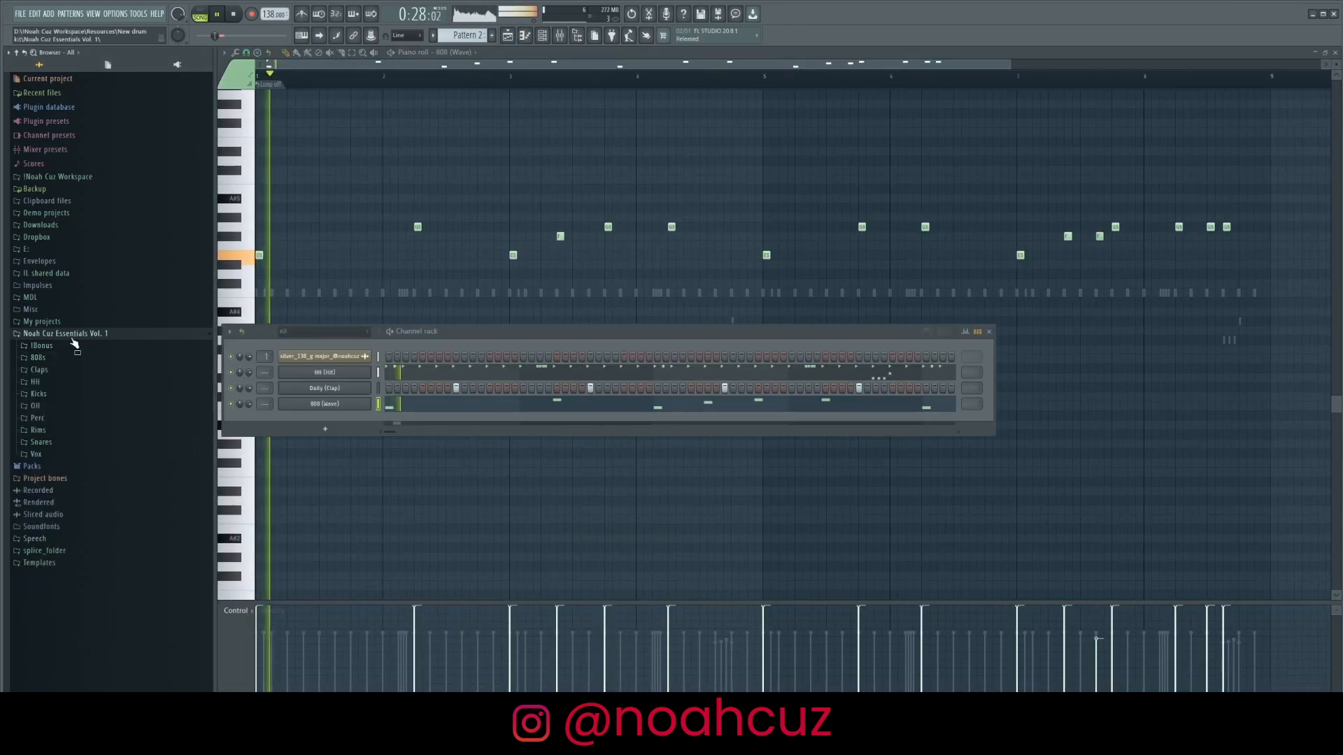
Preview the OH (Low) sample from the drum kit's OH folder and load it into a new channel
left_click(50, 404)
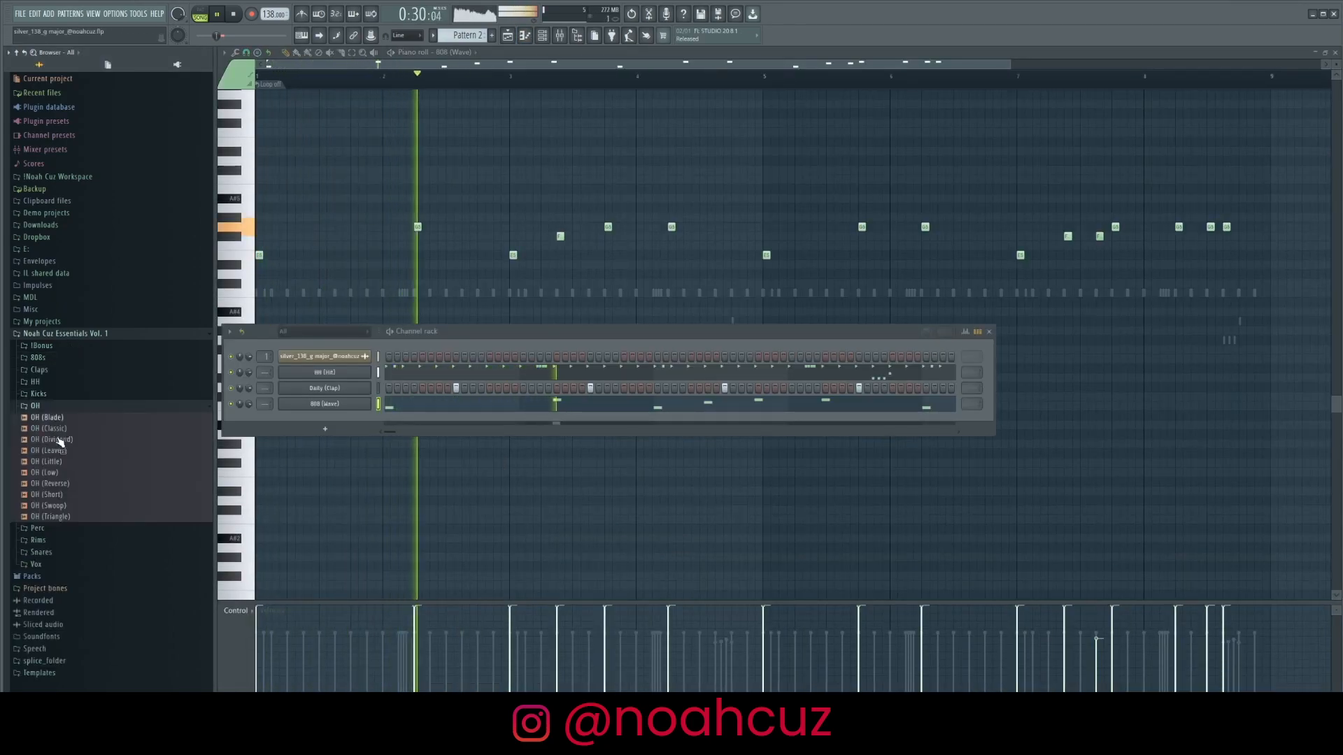
left_click(66, 473)
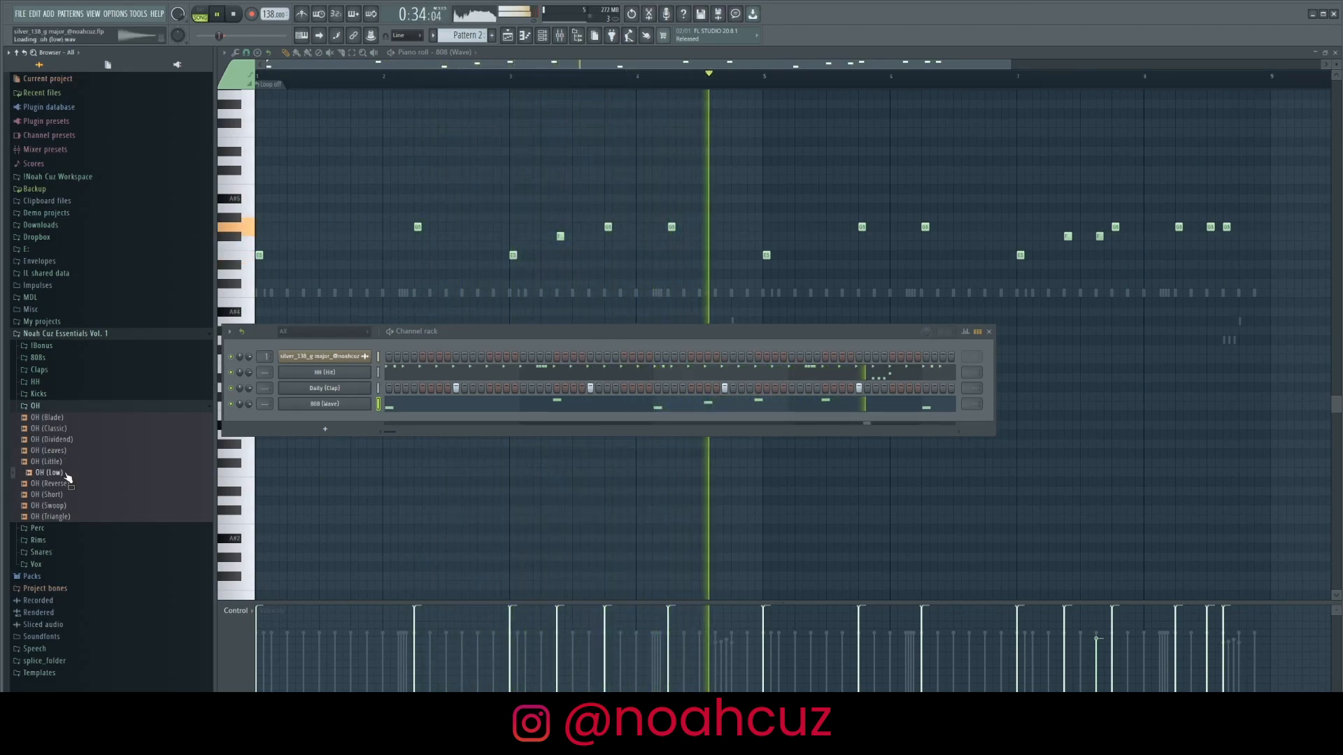
right_click(66, 474)
left_click(105, 482)
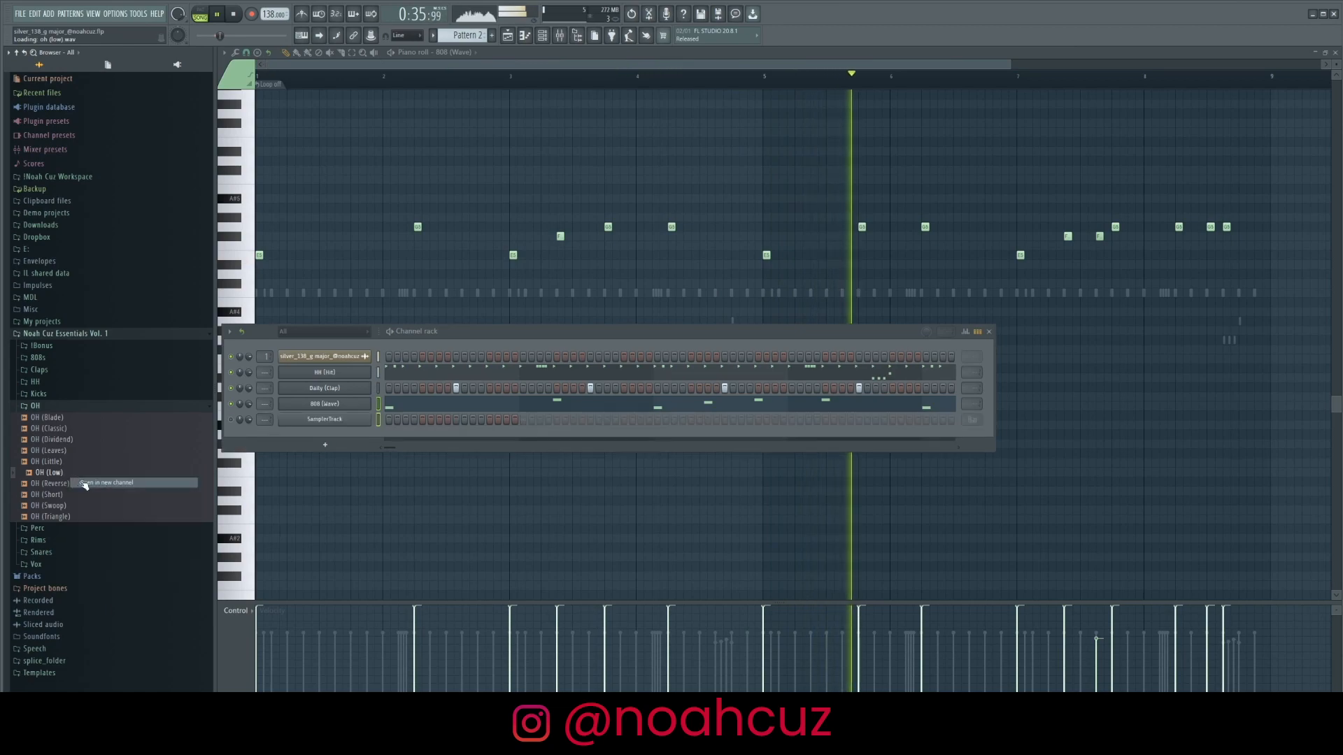
Place an OH (Low) hit on beat 2 of bar 1 and another on beat 2 of bar 5
left_click(422, 419)
left_click(978, 418)
left_click(1010, 462)
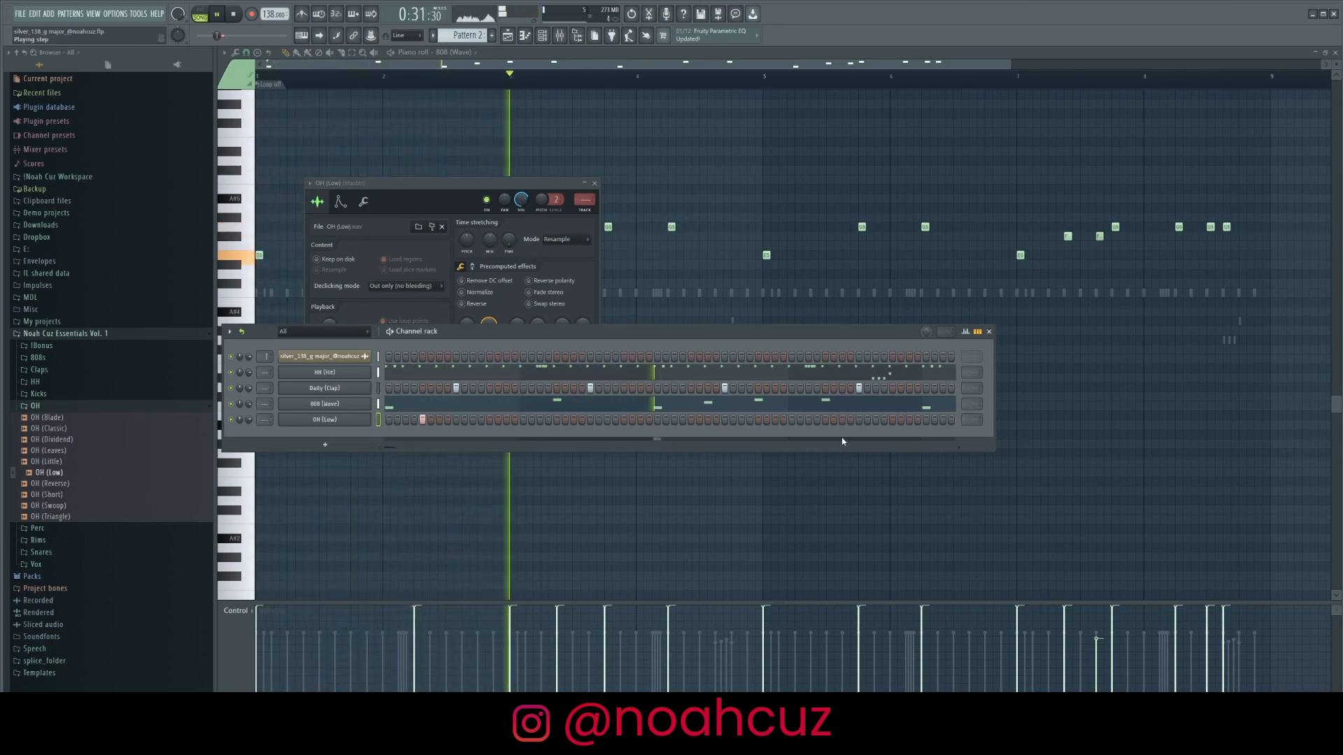
right_click(368, 418)
left_click(383, 419)
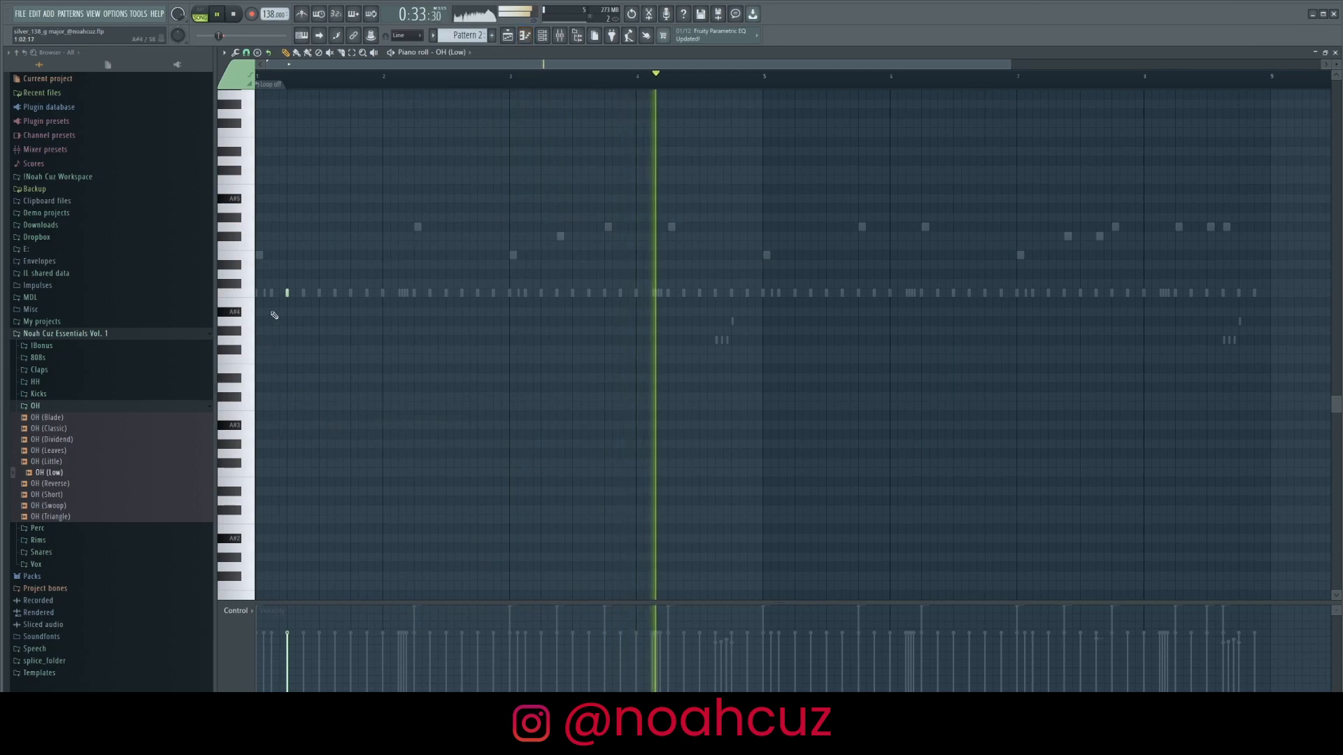
left_click(787, 293)
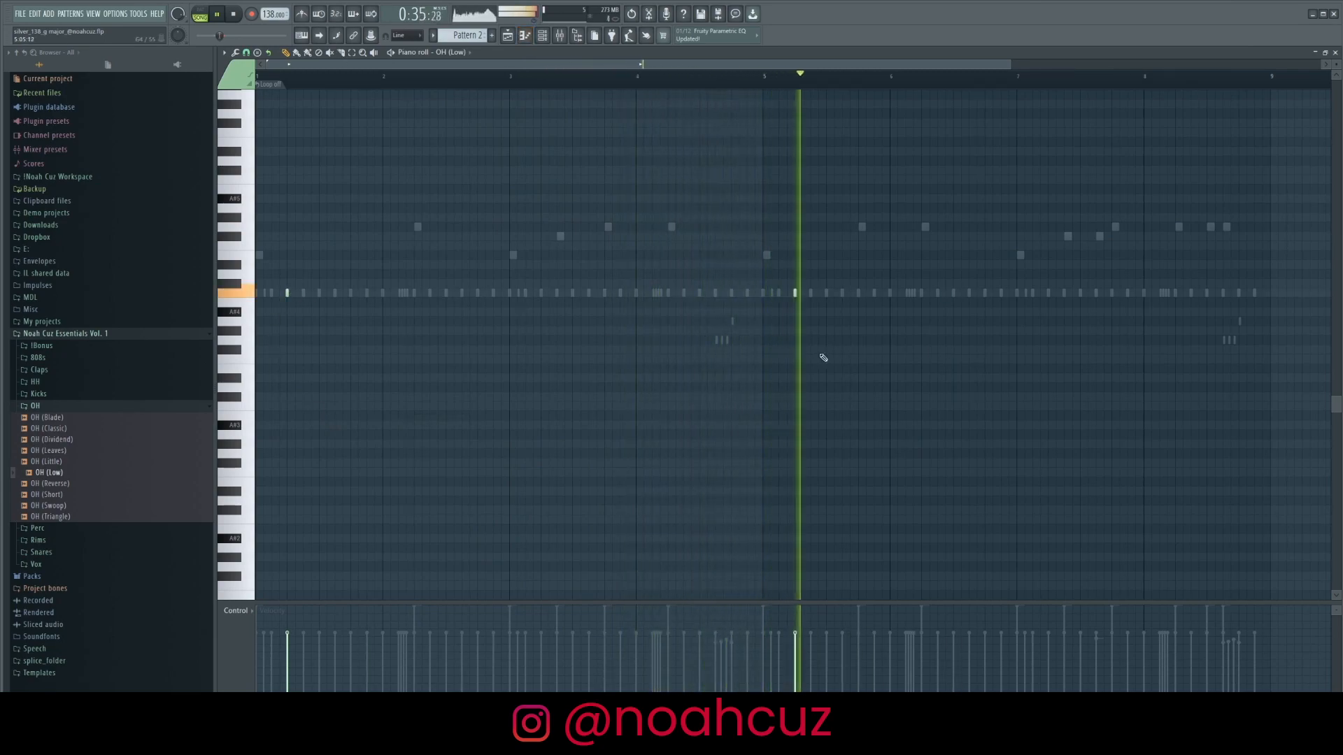
Load the OH (Dividend) sample into a new channel with a hit on its first step and play the pattern
key("F6")
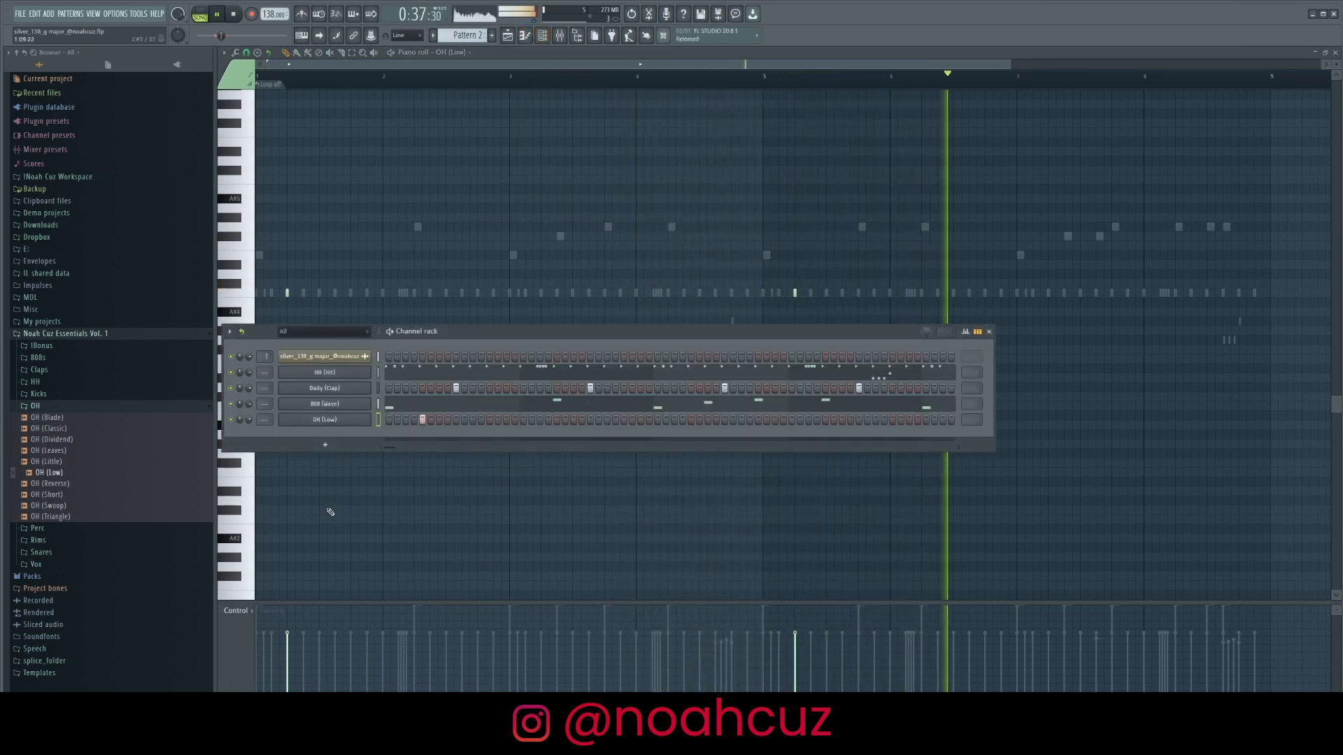
left_click(81, 407)
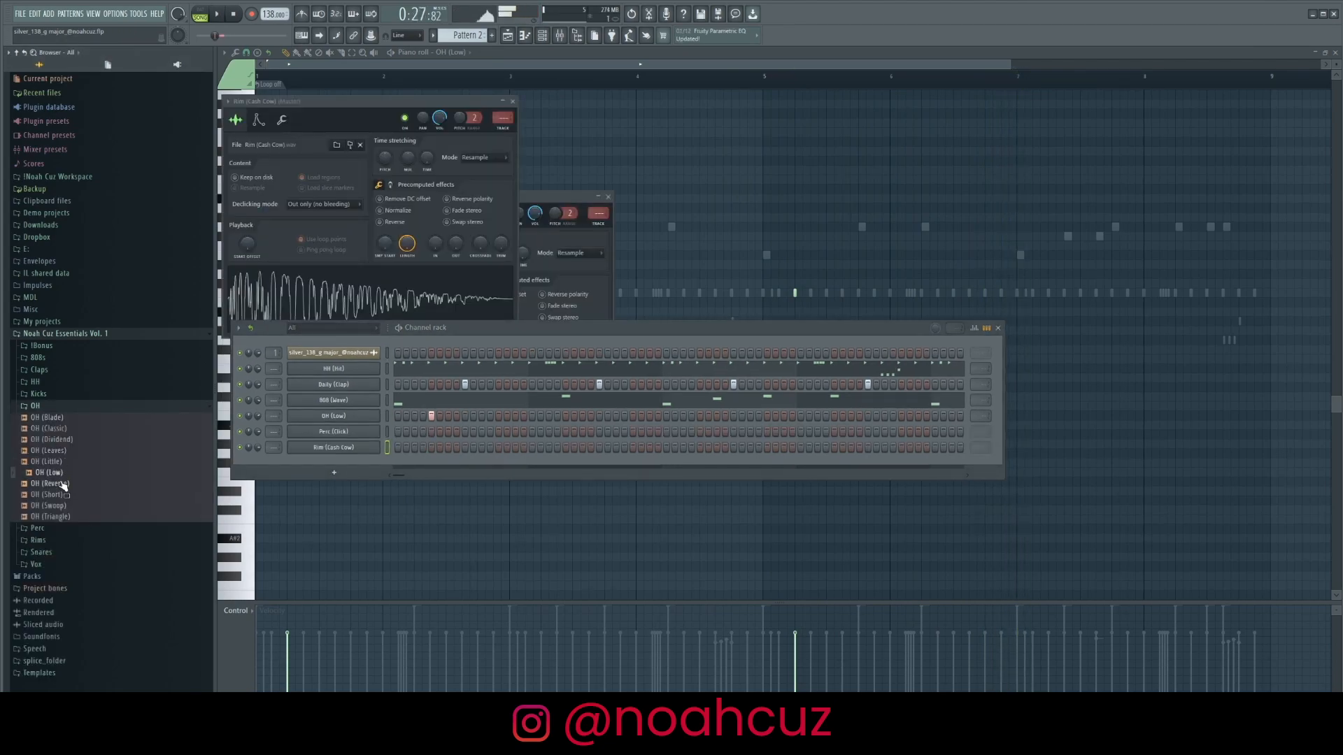
right_click(62, 440)
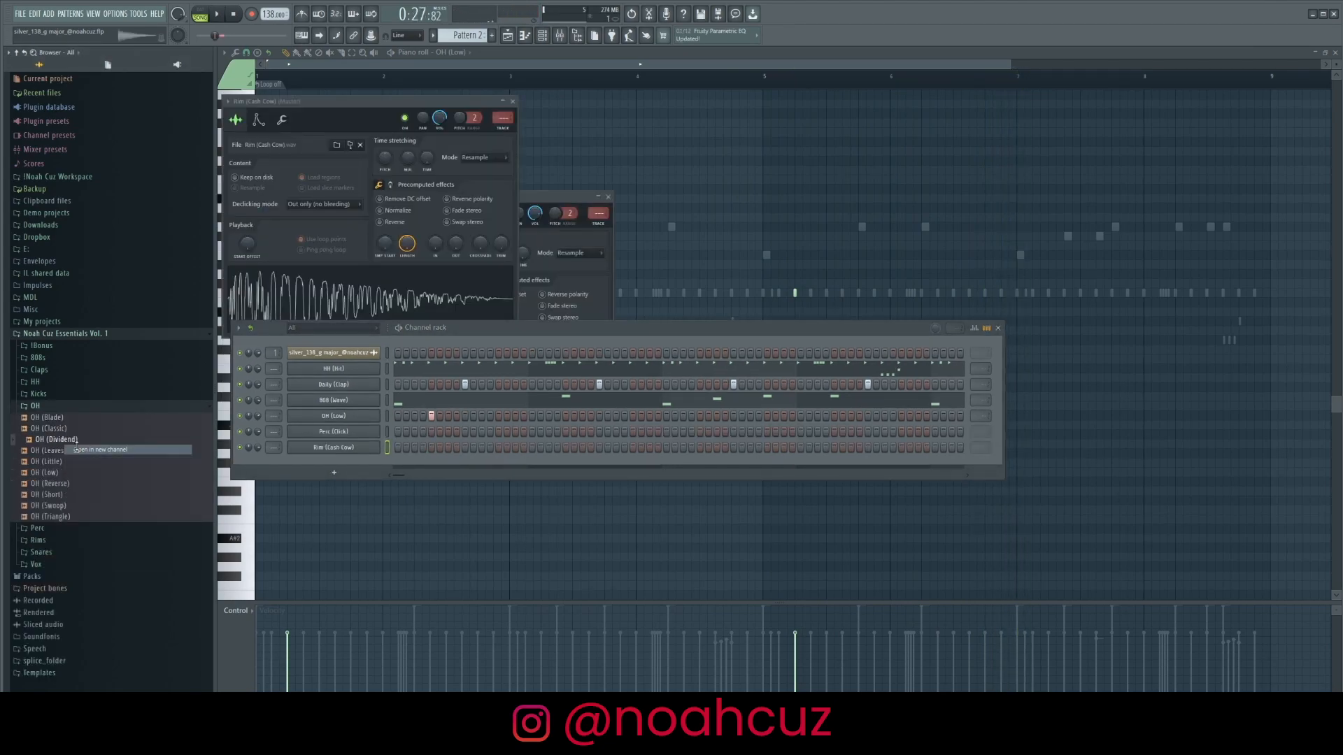
left_click(78, 450)
key("space")
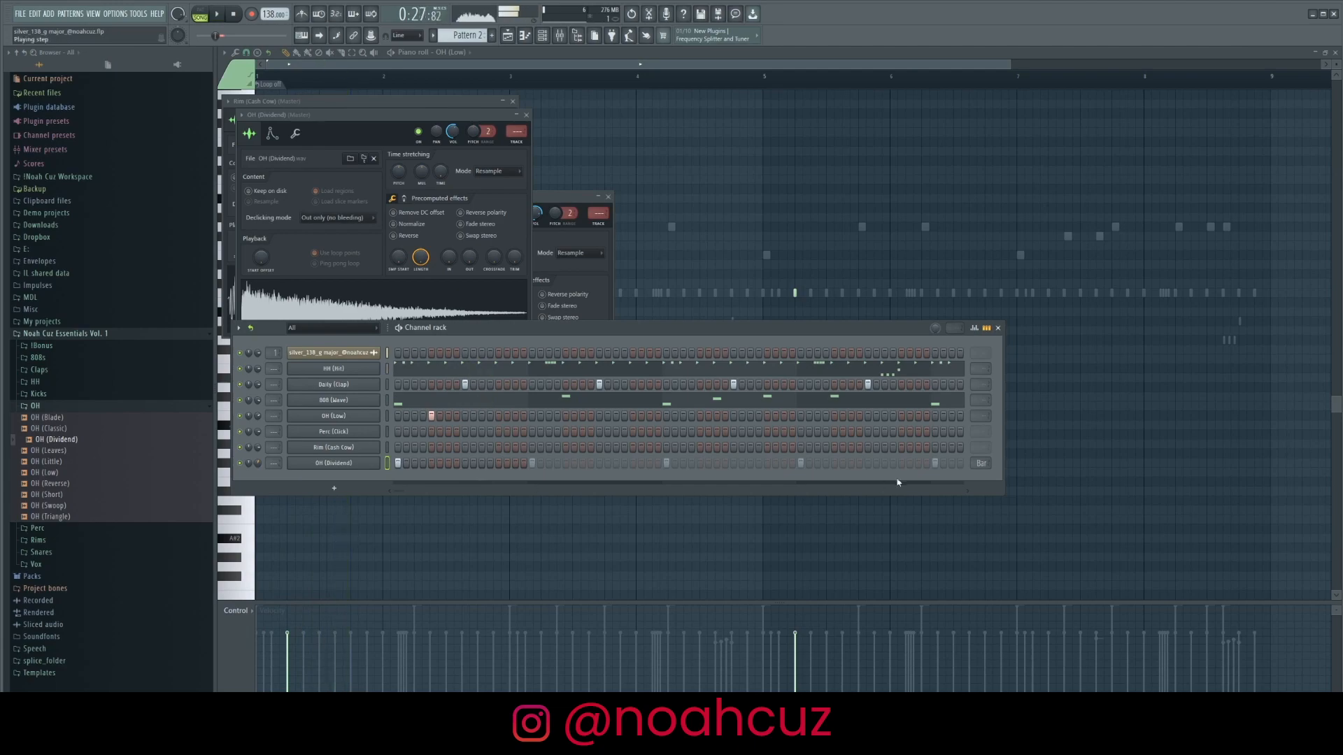
key("space")
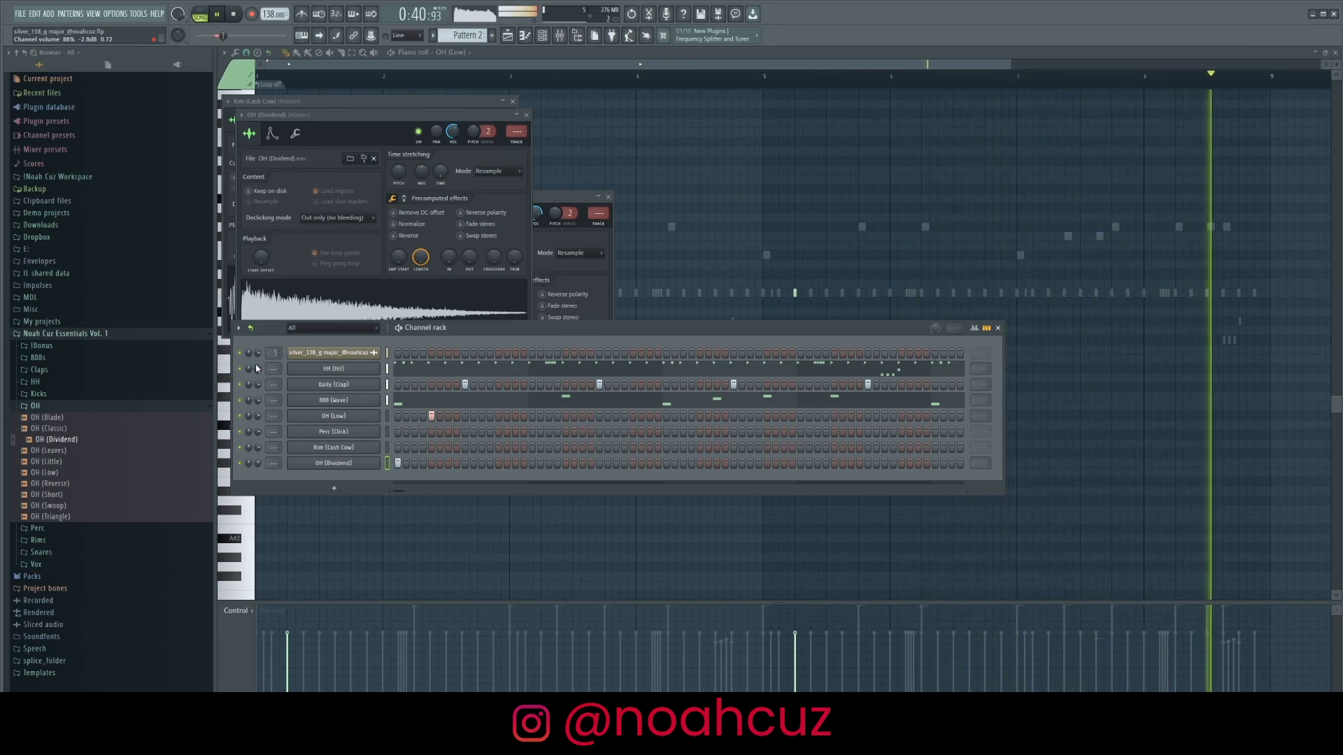
Replace the 808 (Wave) channel's sample with 808 (Short) and slightly lower its channel volume
left_click(97, 407)
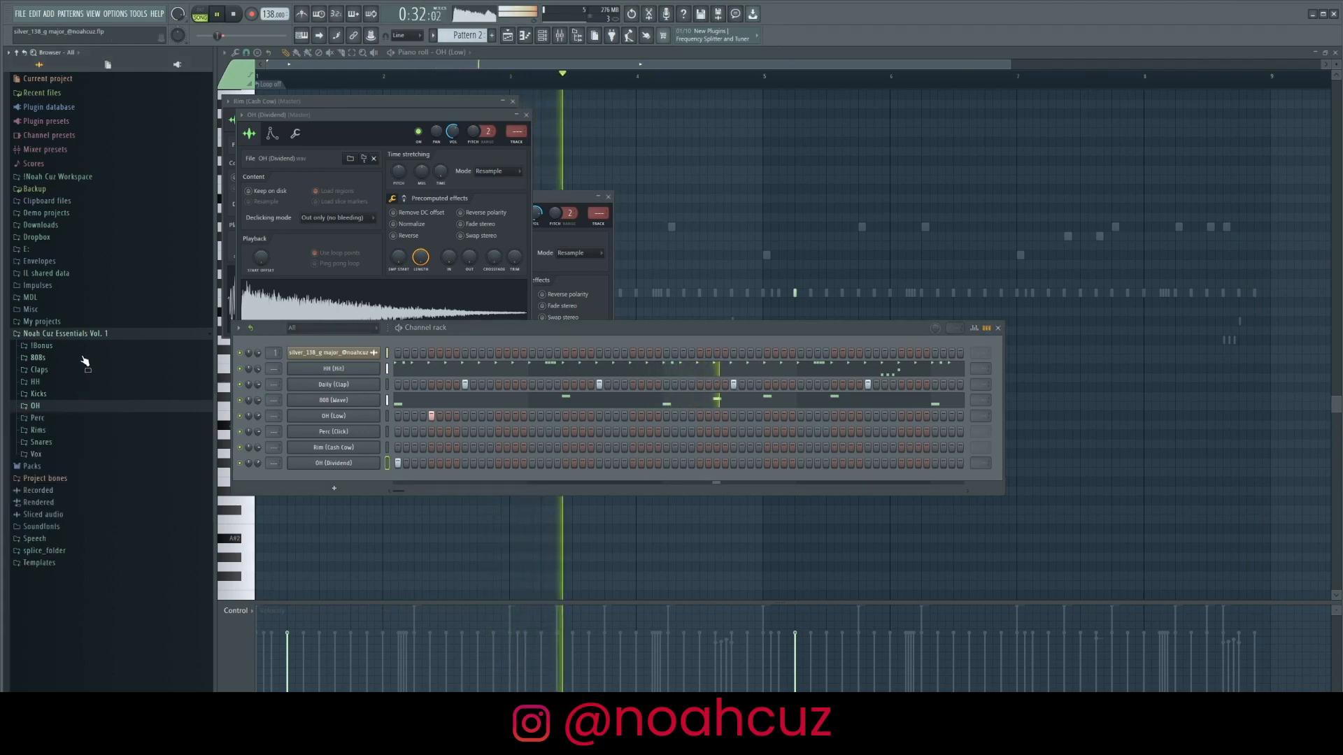
left_click(81, 358)
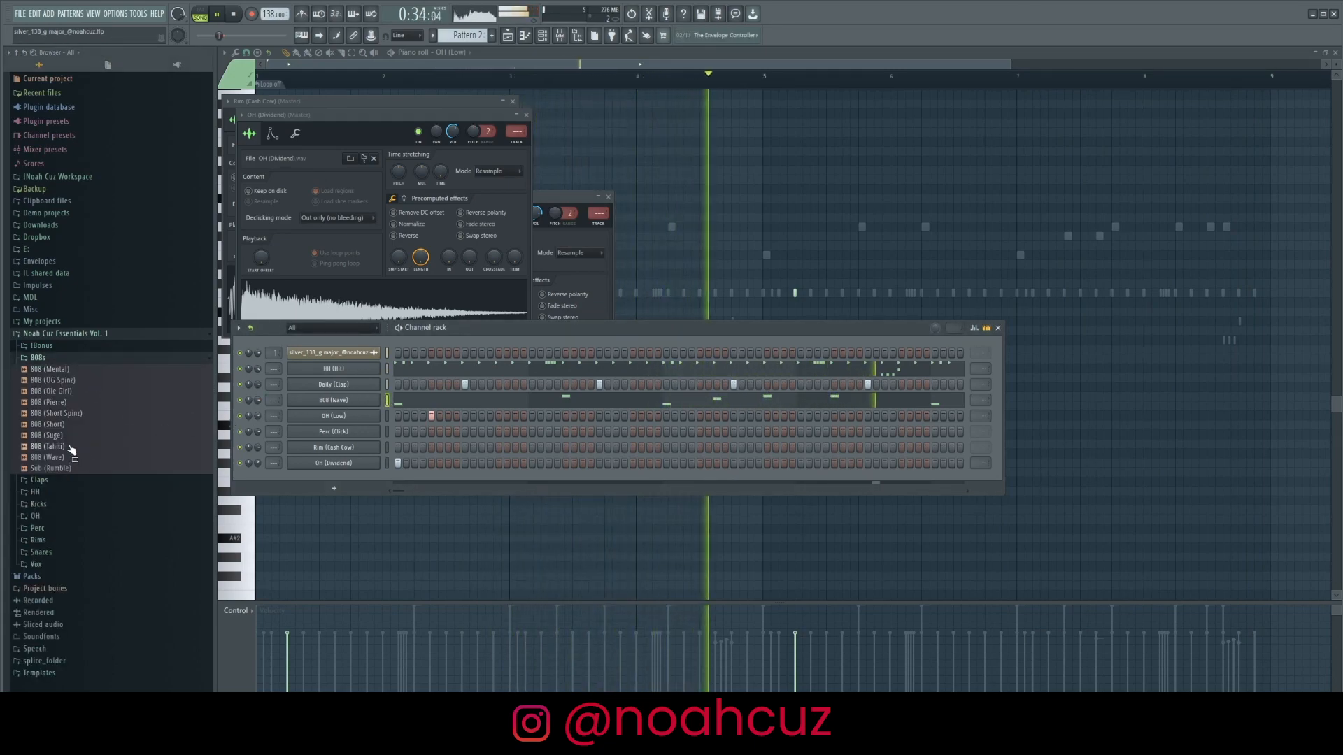
left_click_drag(56, 424, 318, 403)
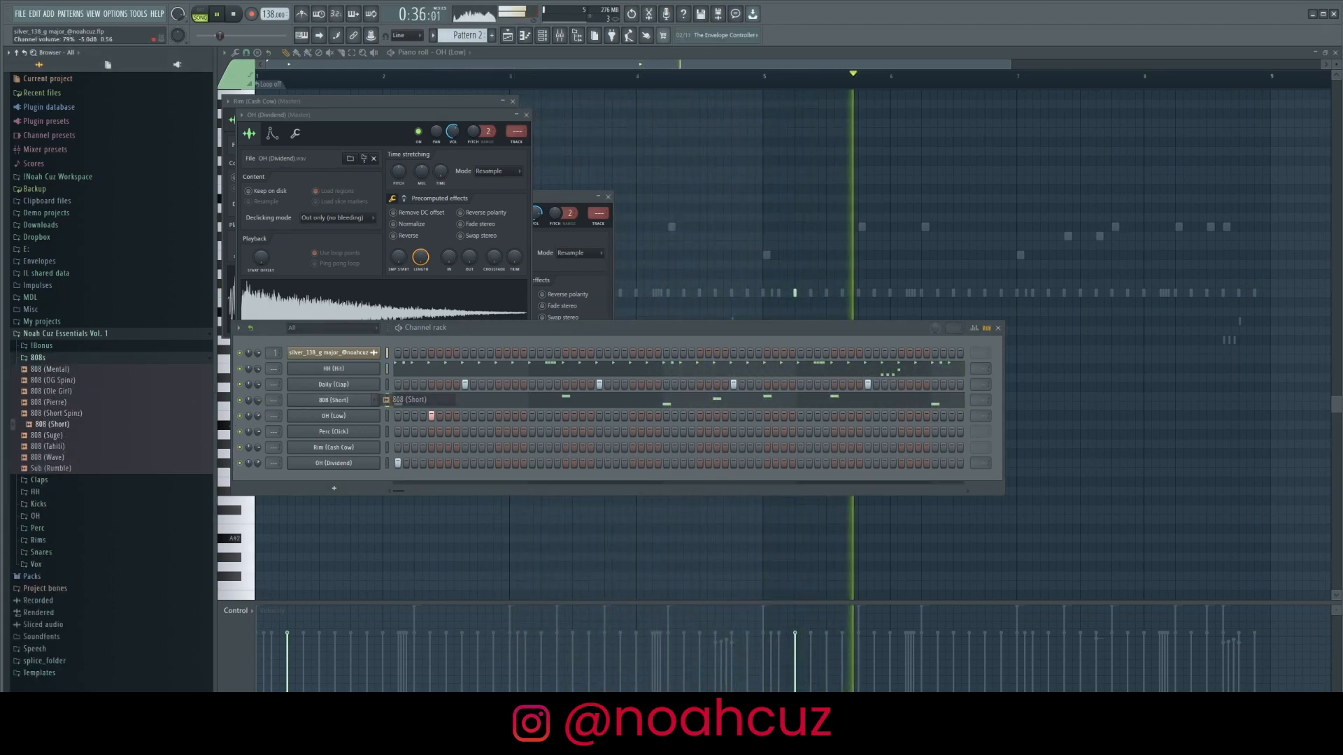
left_click_drag(258, 400, 259, 402)
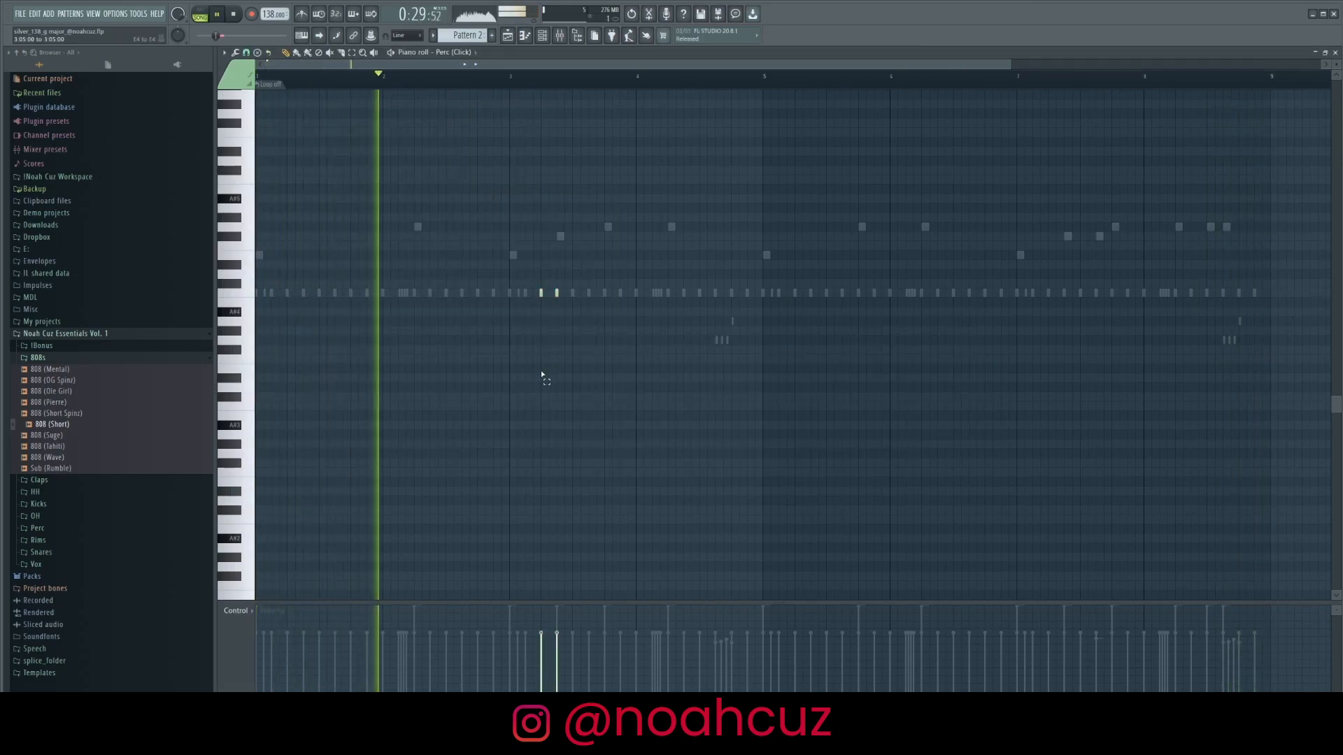
Copy the two Perc (Click) notes from bar 3 to bar 7, pan each pair to opposite sides and audition them
left_click_drag(548, 293, 1043, 353)
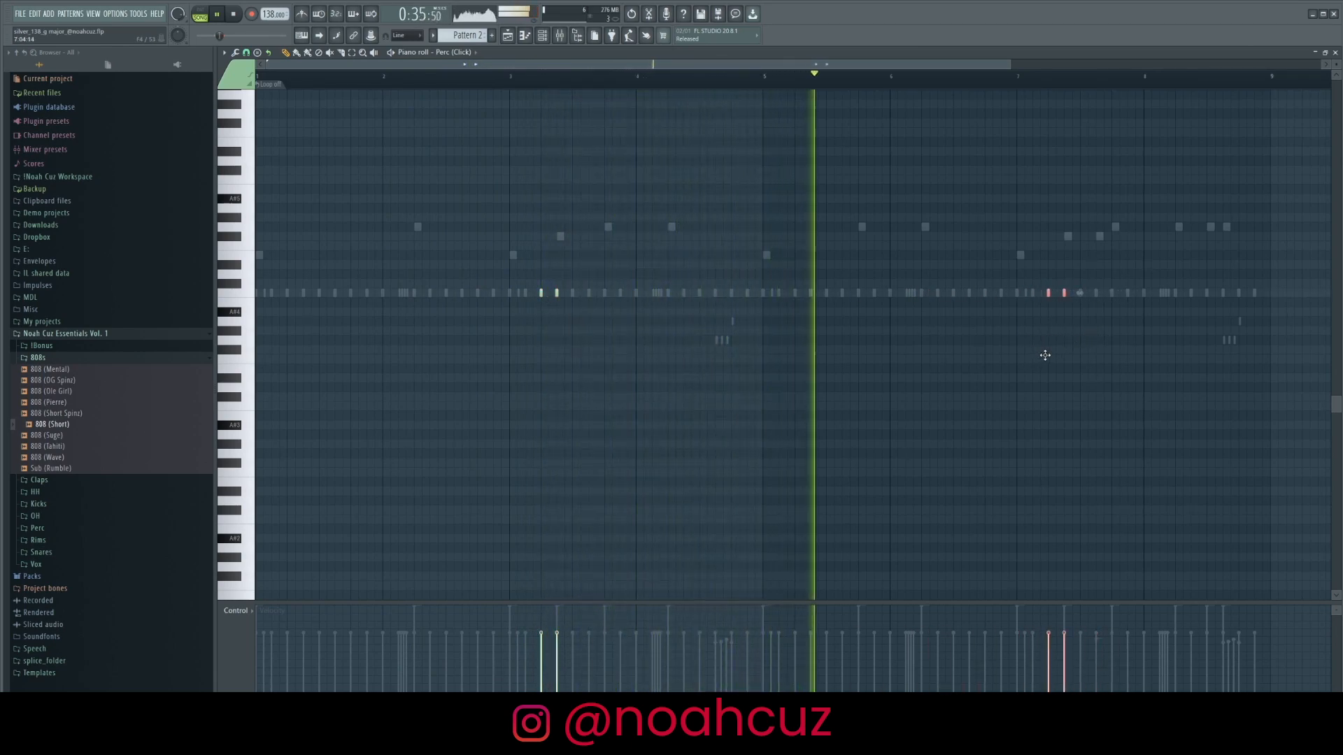
left_click(223, 612)
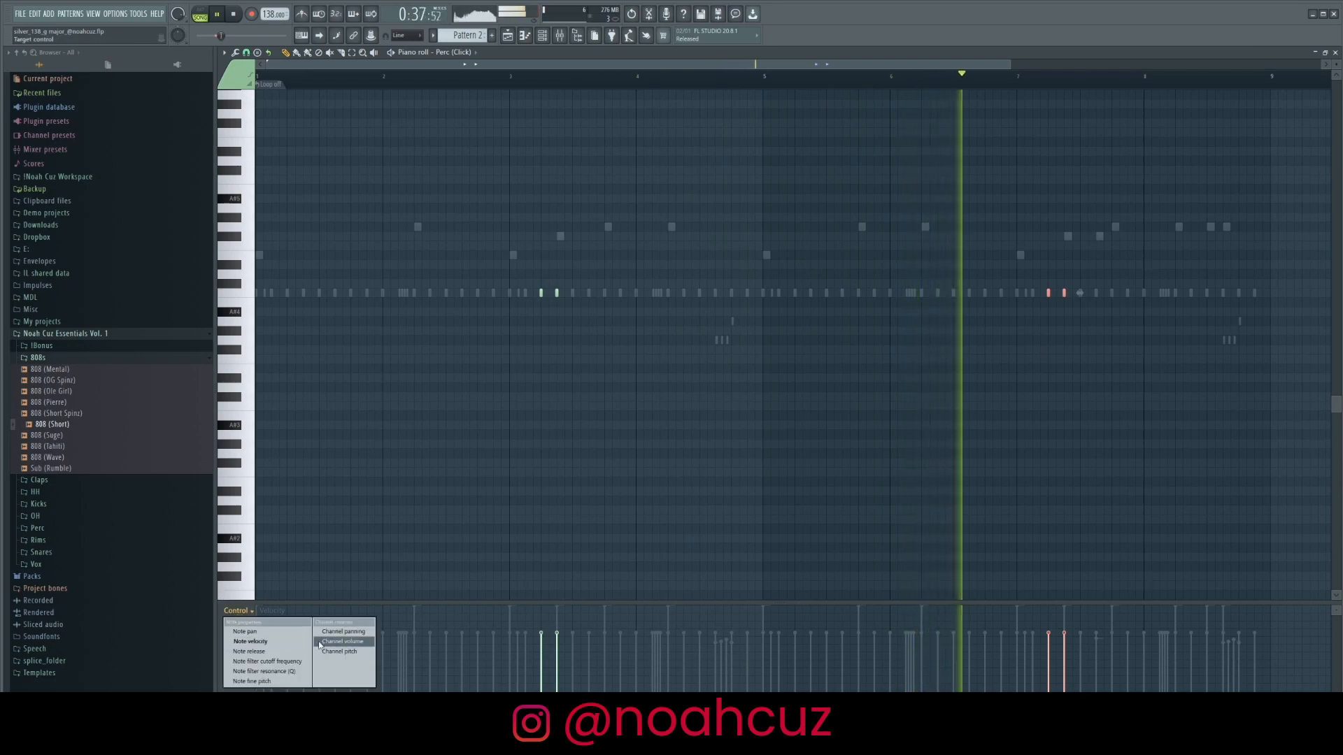
left_click(294, 633)
key("space")
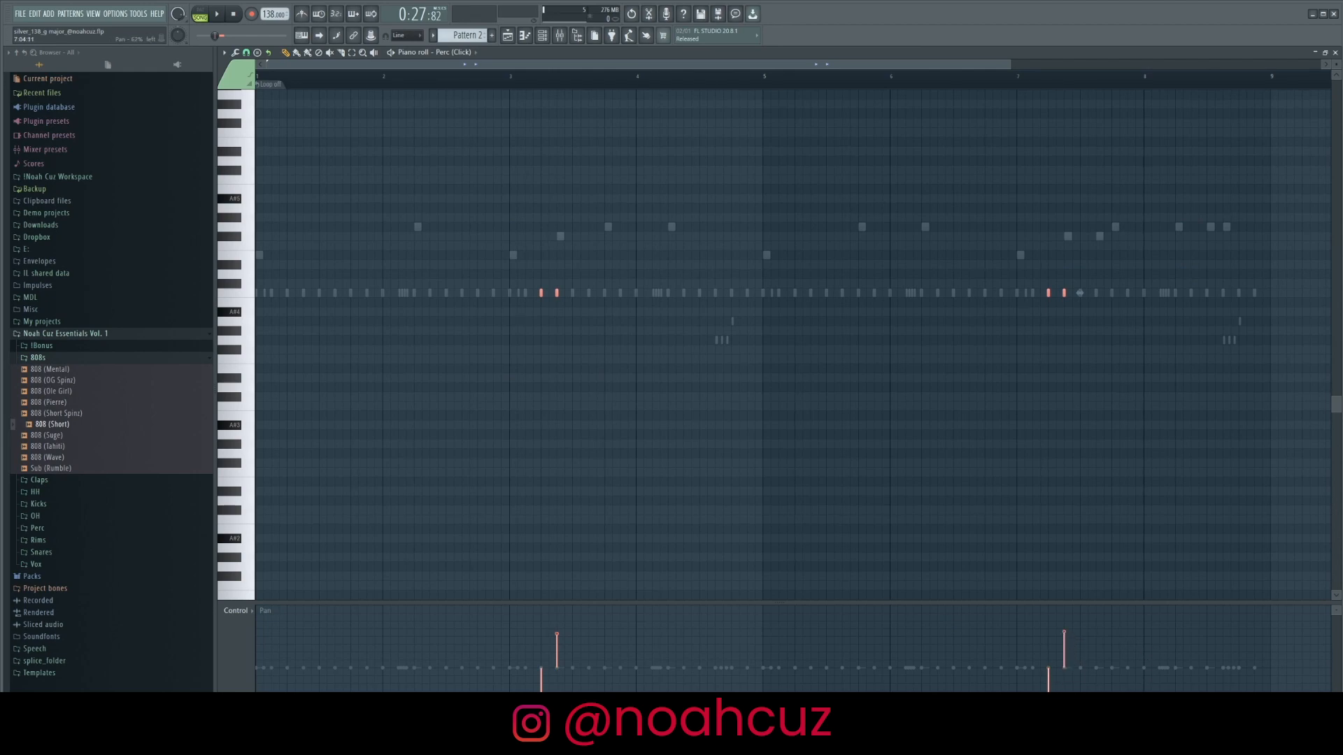
key("space")
left_click(497, 77)
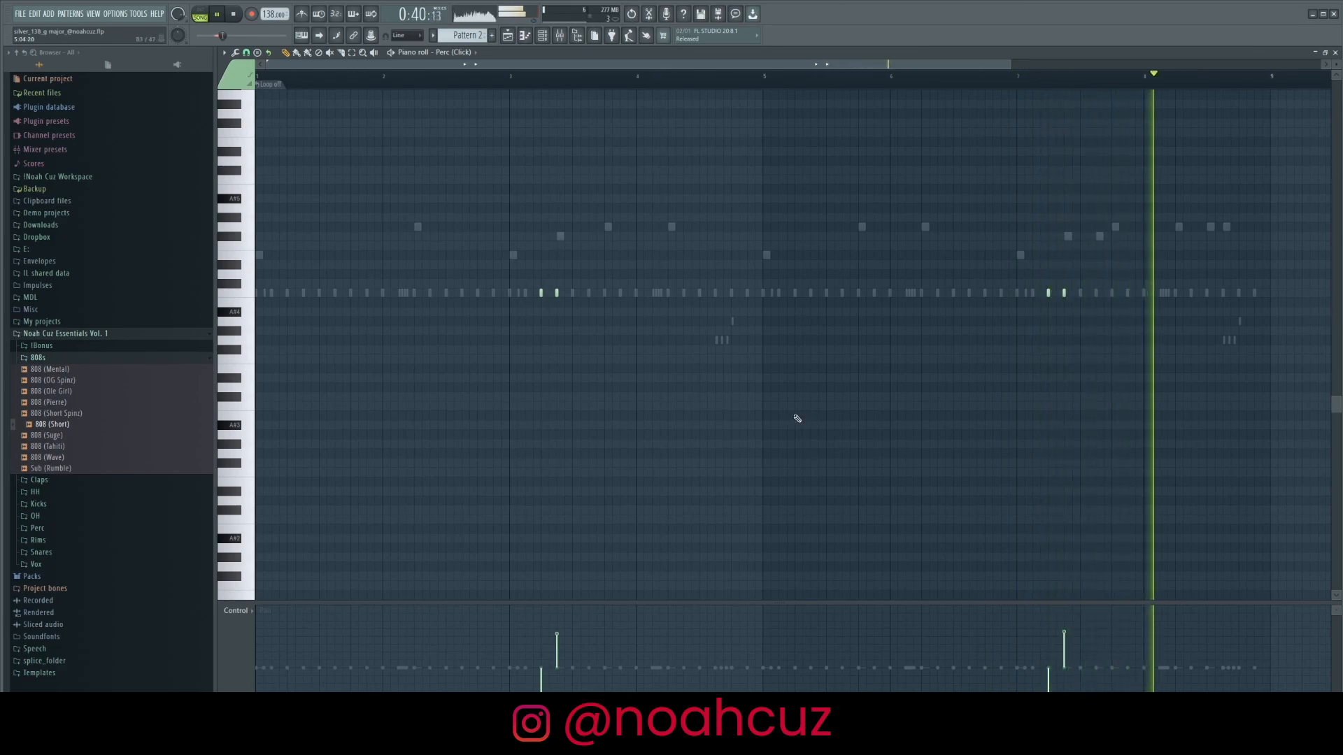
Apply slight bipolar randomization to the panning and velocity levels of the HH channel's notes
left_click(543, 40)
right_click(361, 371)
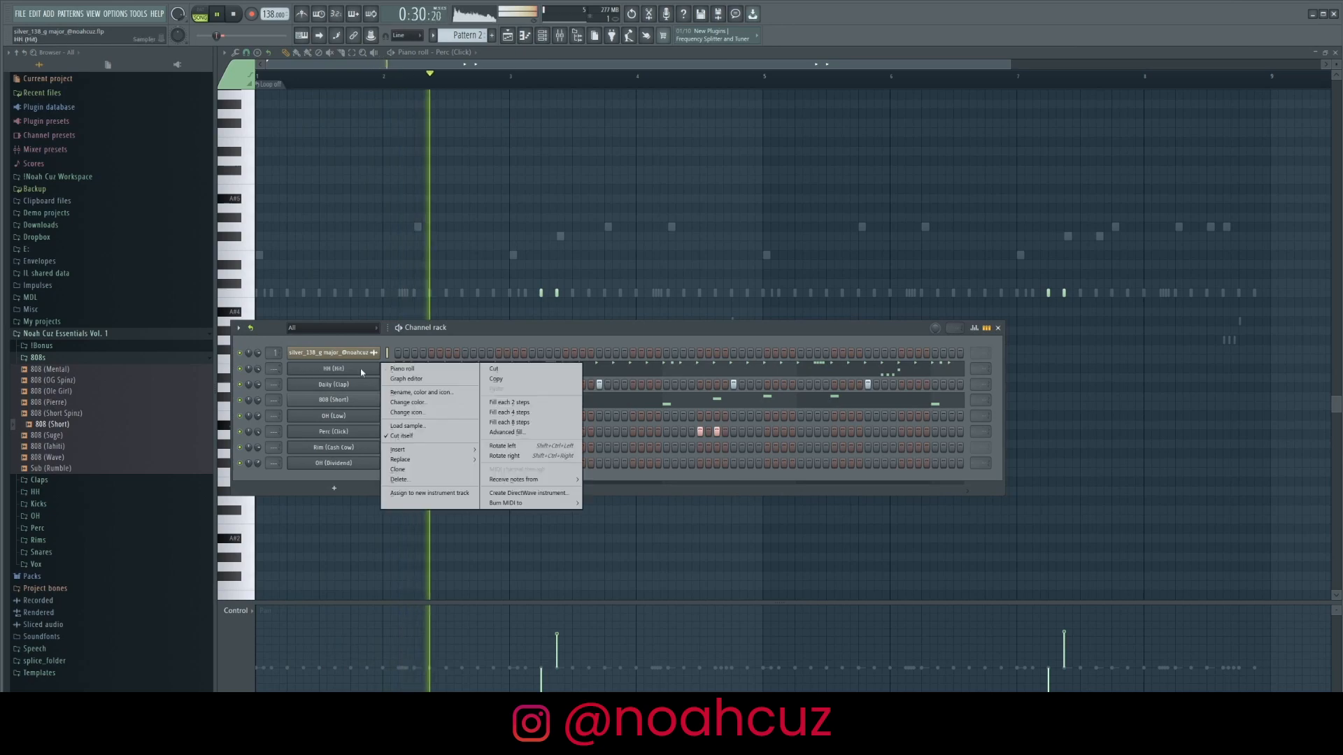
left_click(403, 369)
key("alt+r")
mouse_move(885, 426)
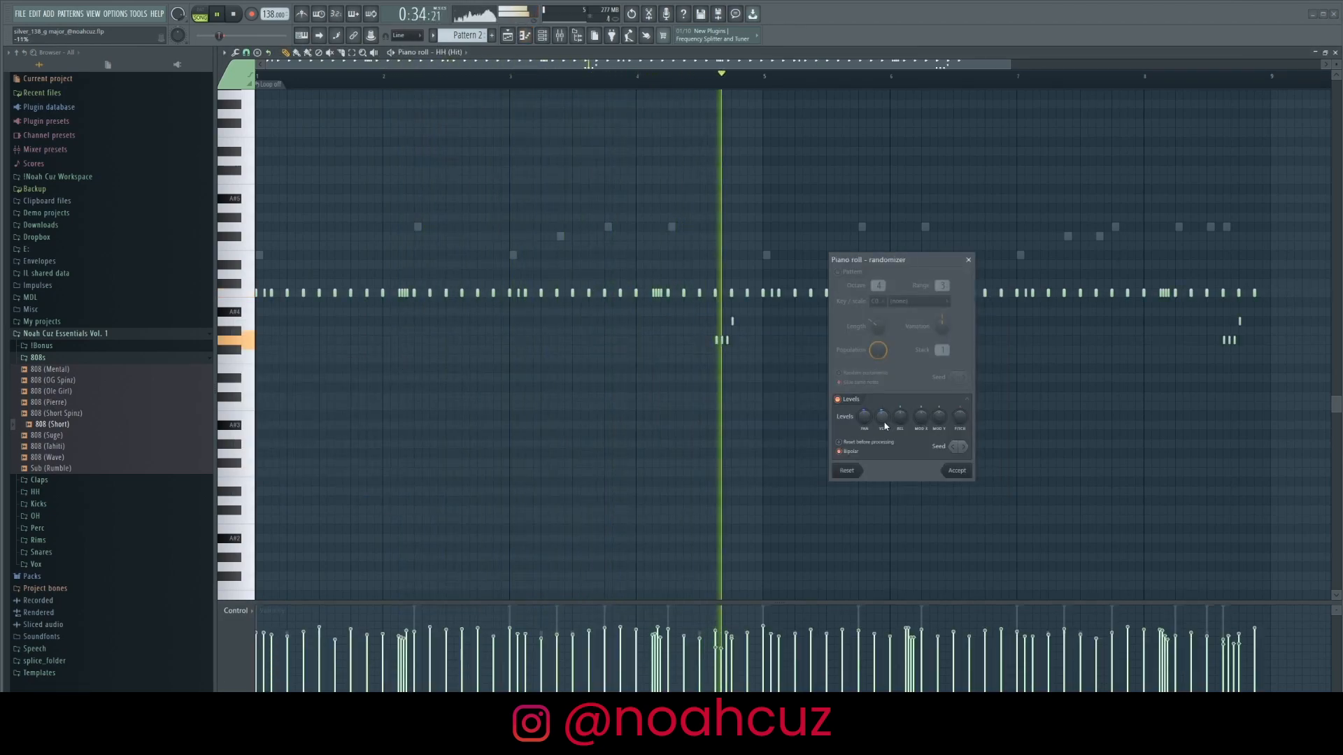
left_click(956, 470)
Move the 808 (Short) channel up two places, directly below the melody loop channel
key("F6")
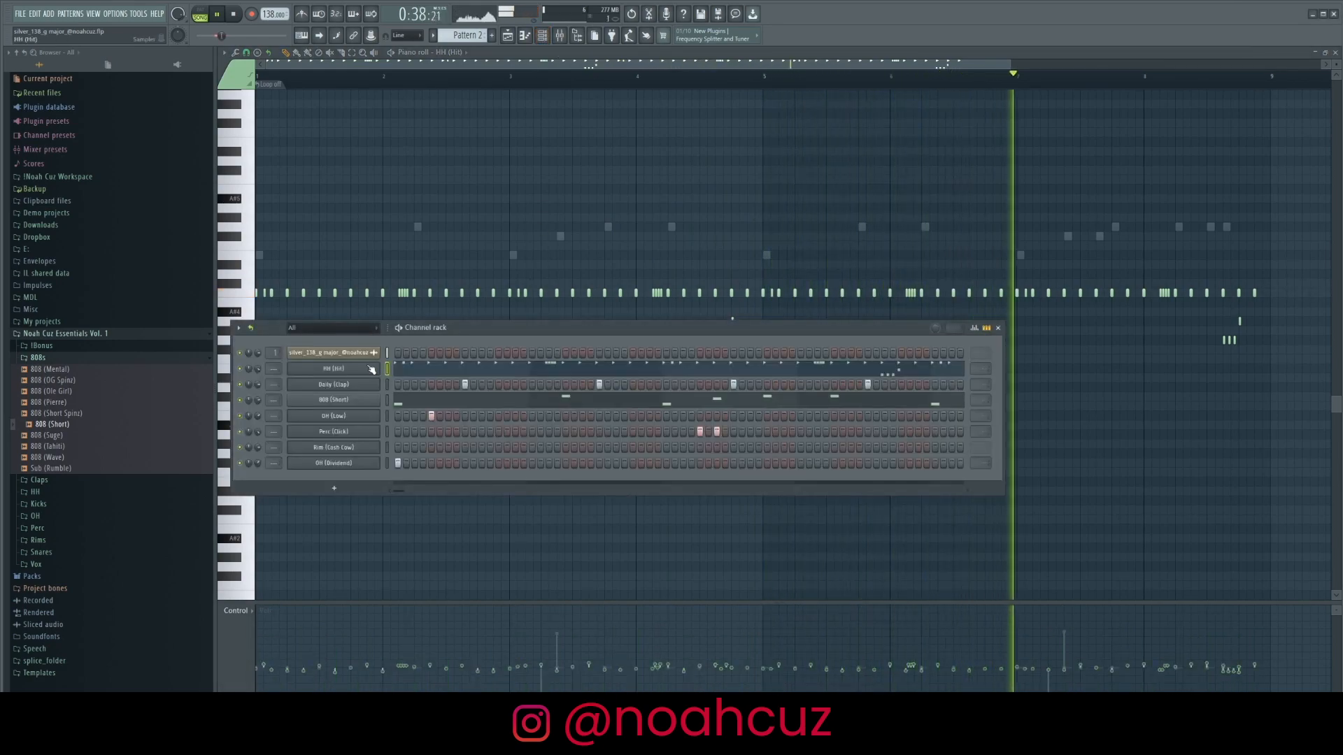
key("alt+Up")
key("alt+Up")
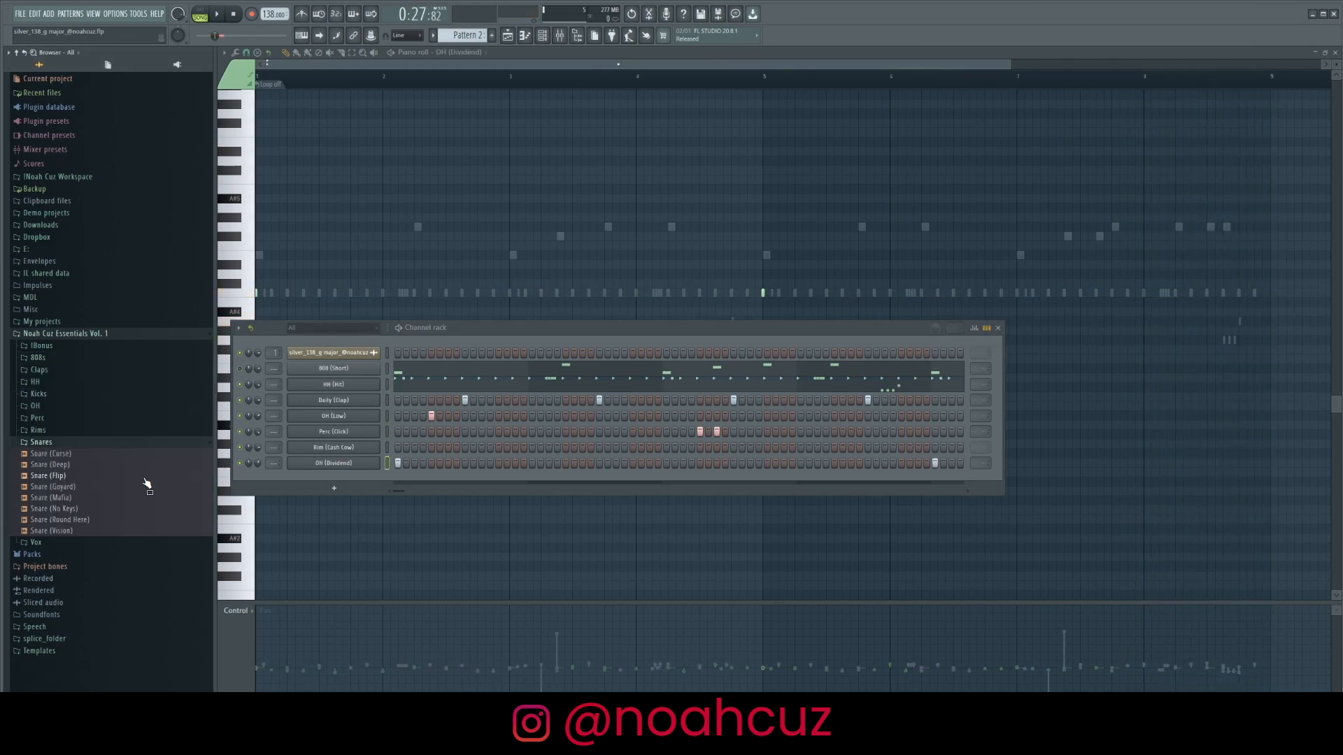
Add Snare (Round Here) as a new channel, place hits in bars 2 and 3, and burn its step loop to the pattern
right_click(63, 520)
left_click(105, 531)
key("space")
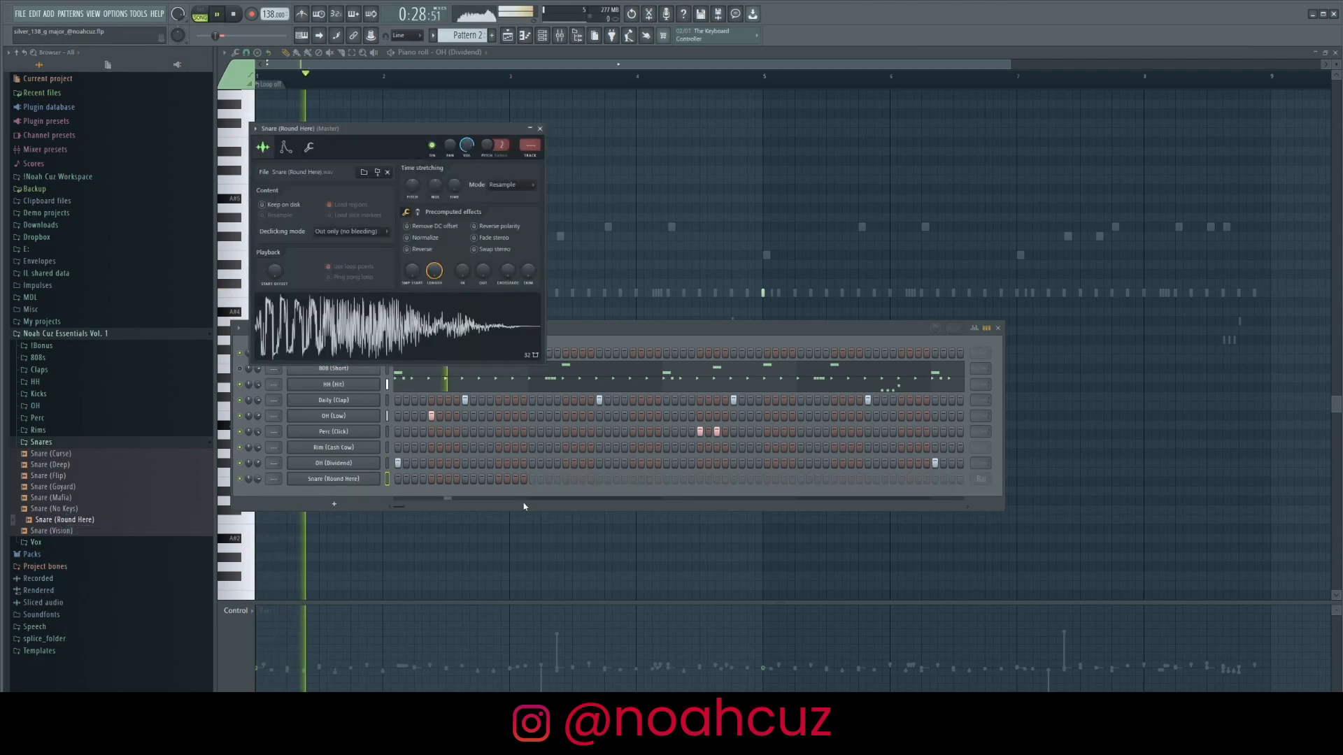
left_click(549, 479)
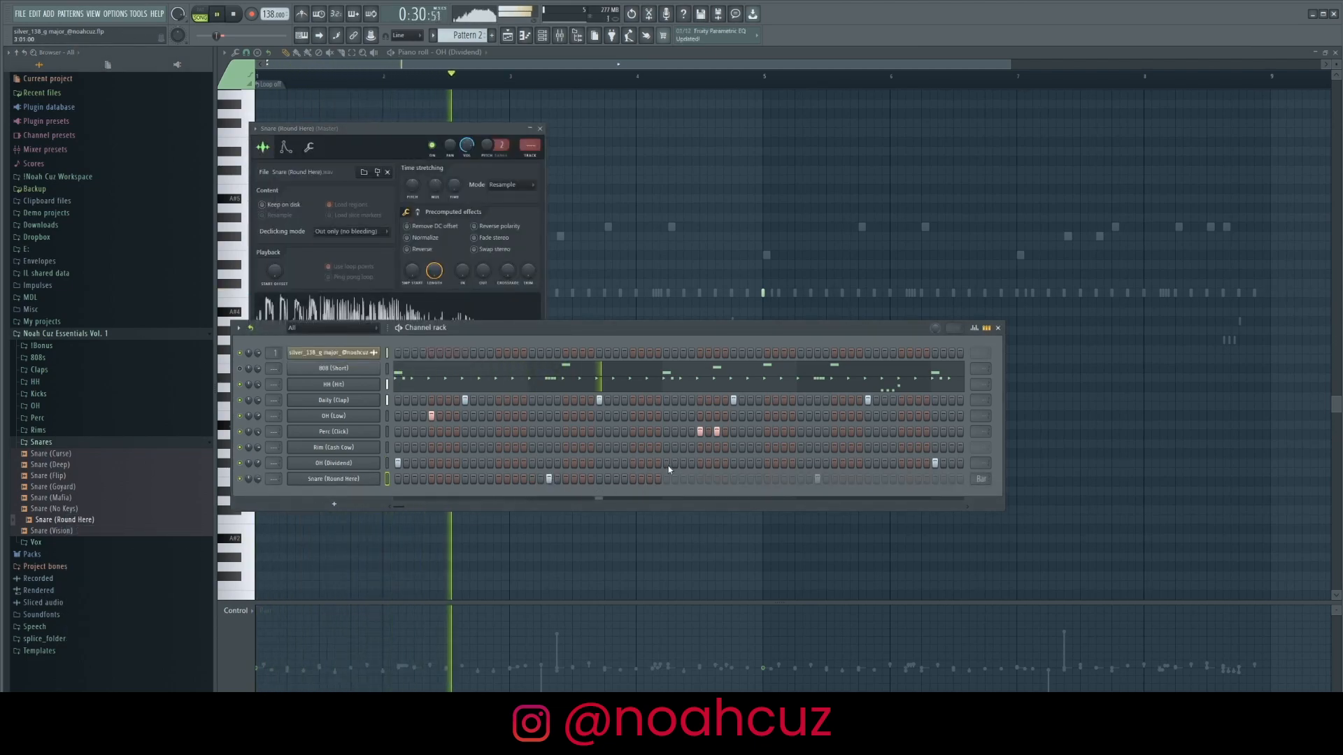
left_click(815, 480)
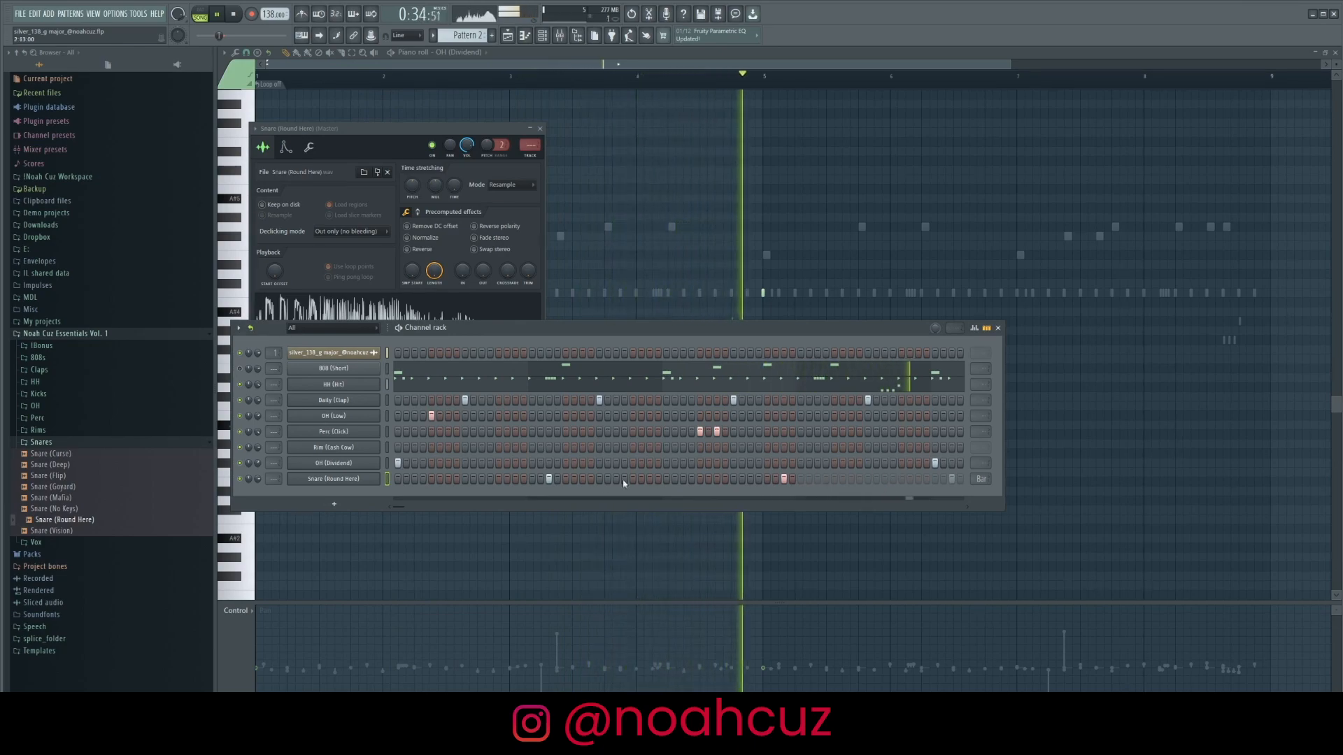
right_click(379, 479)
left_click(975, 481)
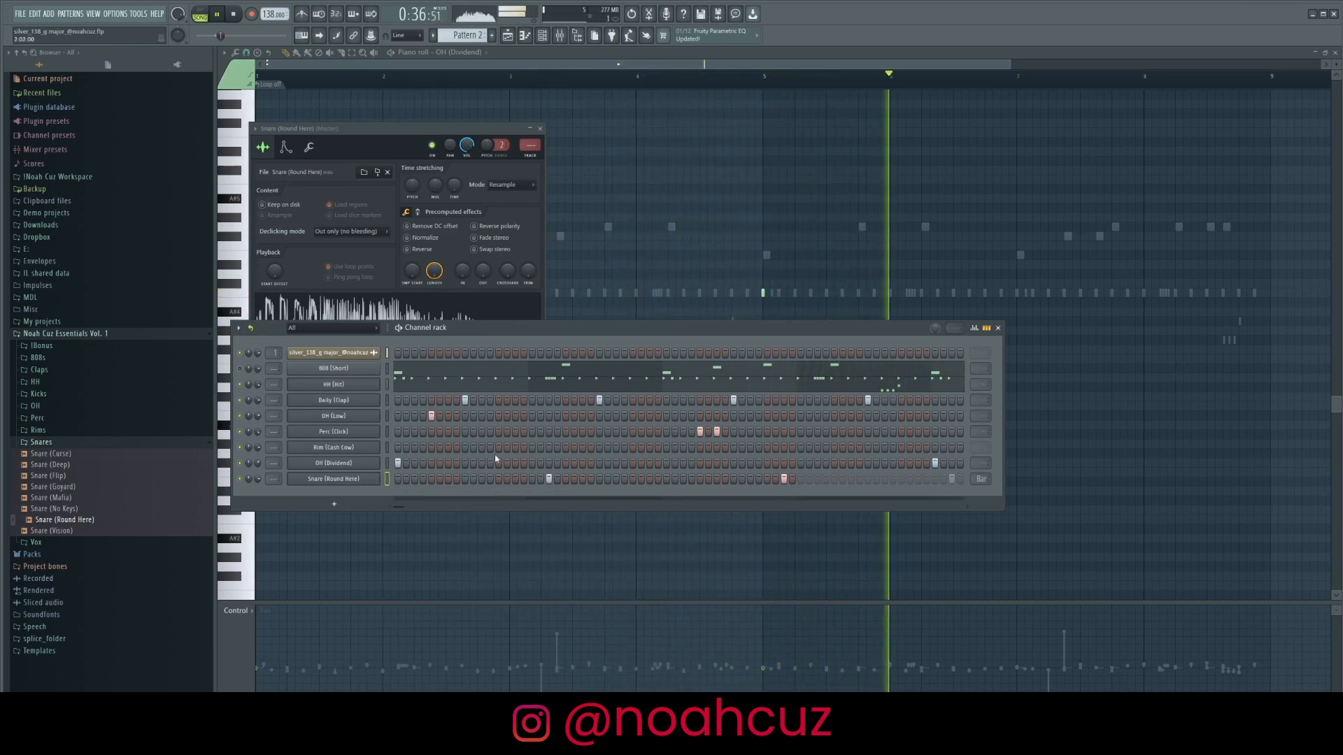
left_click(977, 482)
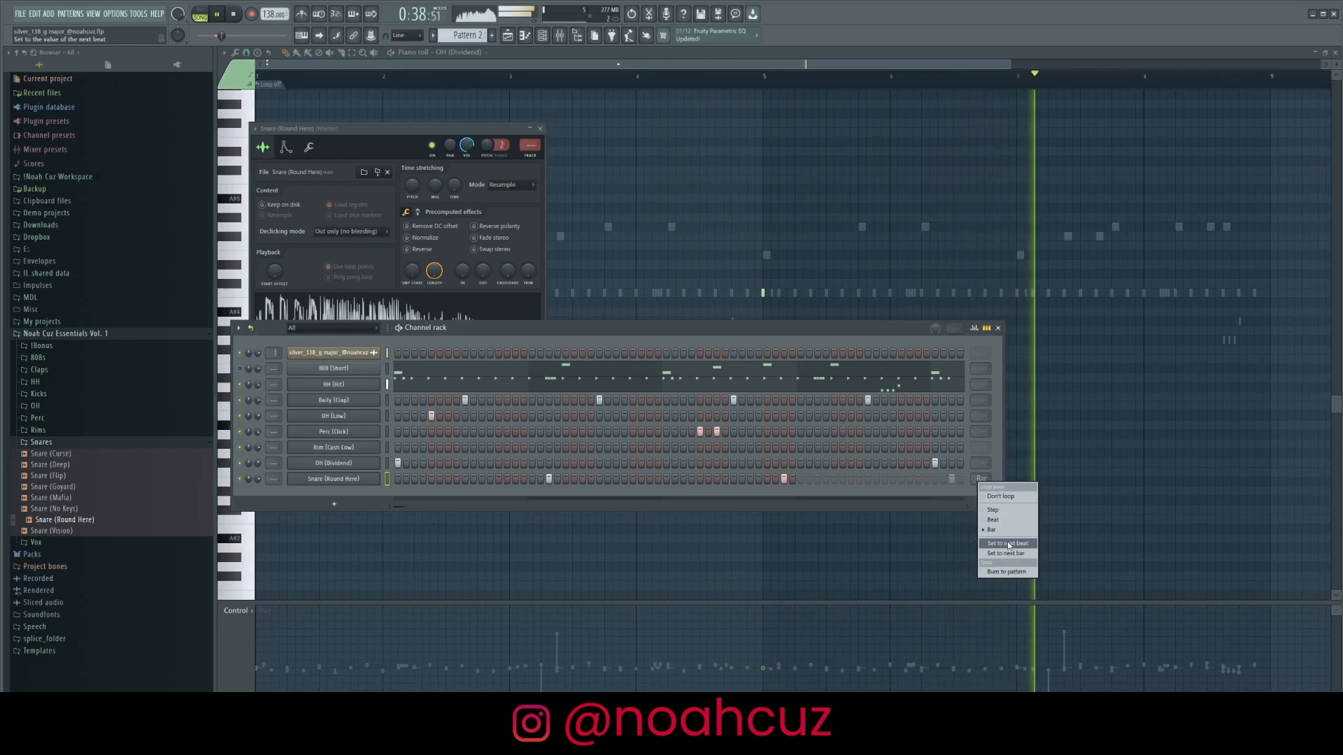
left_click(1013, 572)
Extend the snare pattern in the piano roll with hits in bars 6 and 7 and one early in bar 8, displaying note velocities
right_click(378, 480)
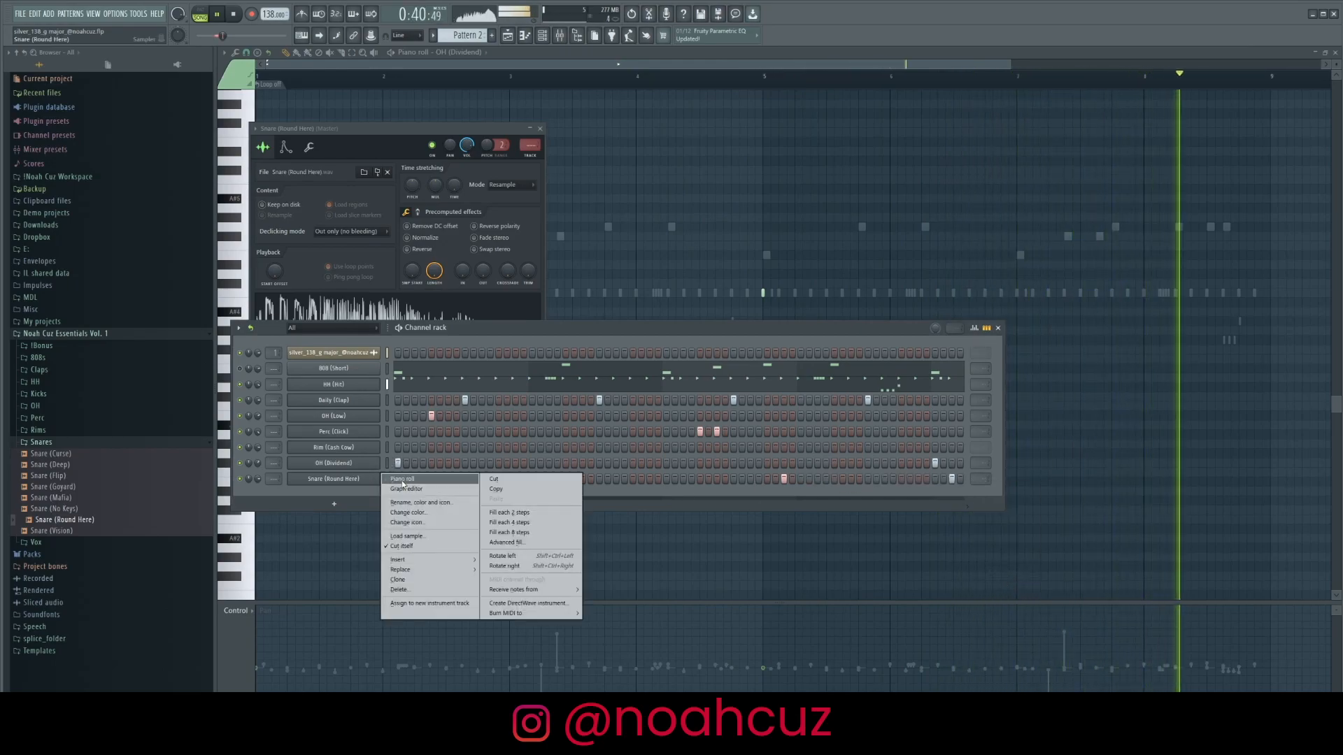
left_click(405, 477)
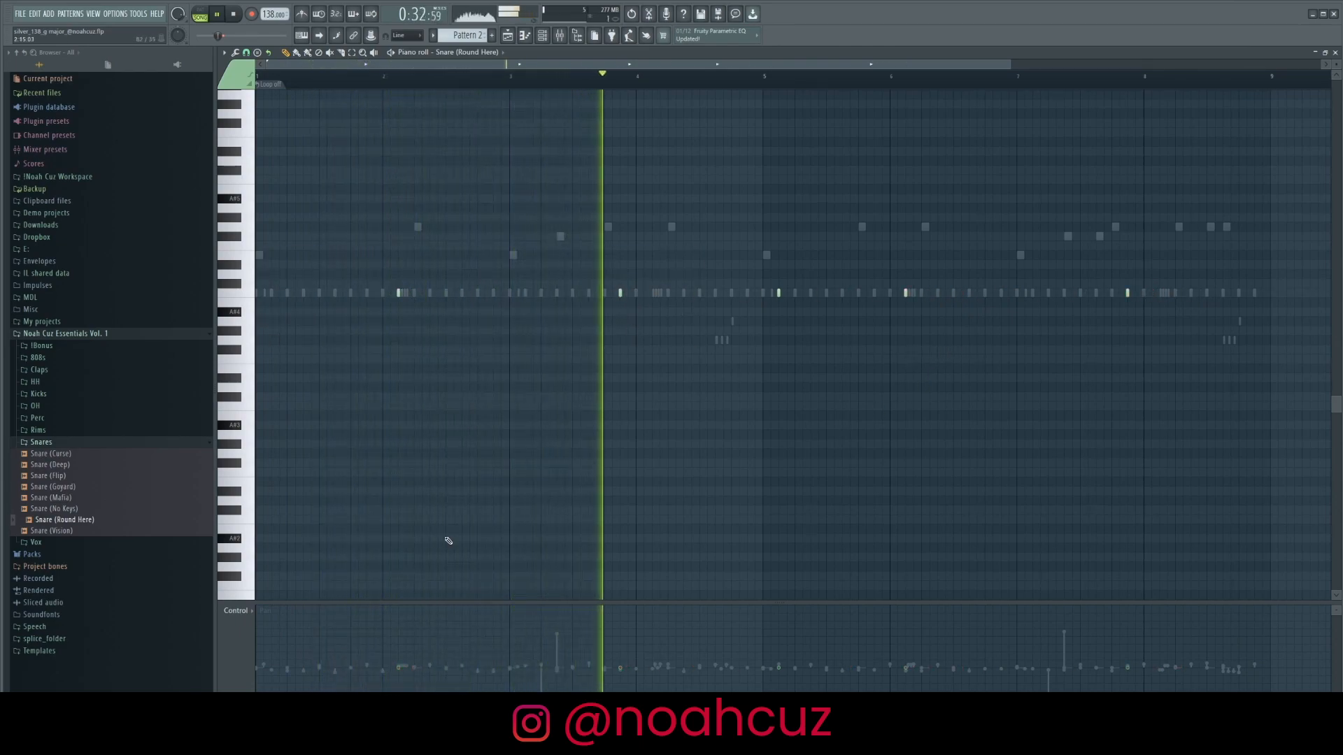
left_click(239, 612)
left_click(250, 641)
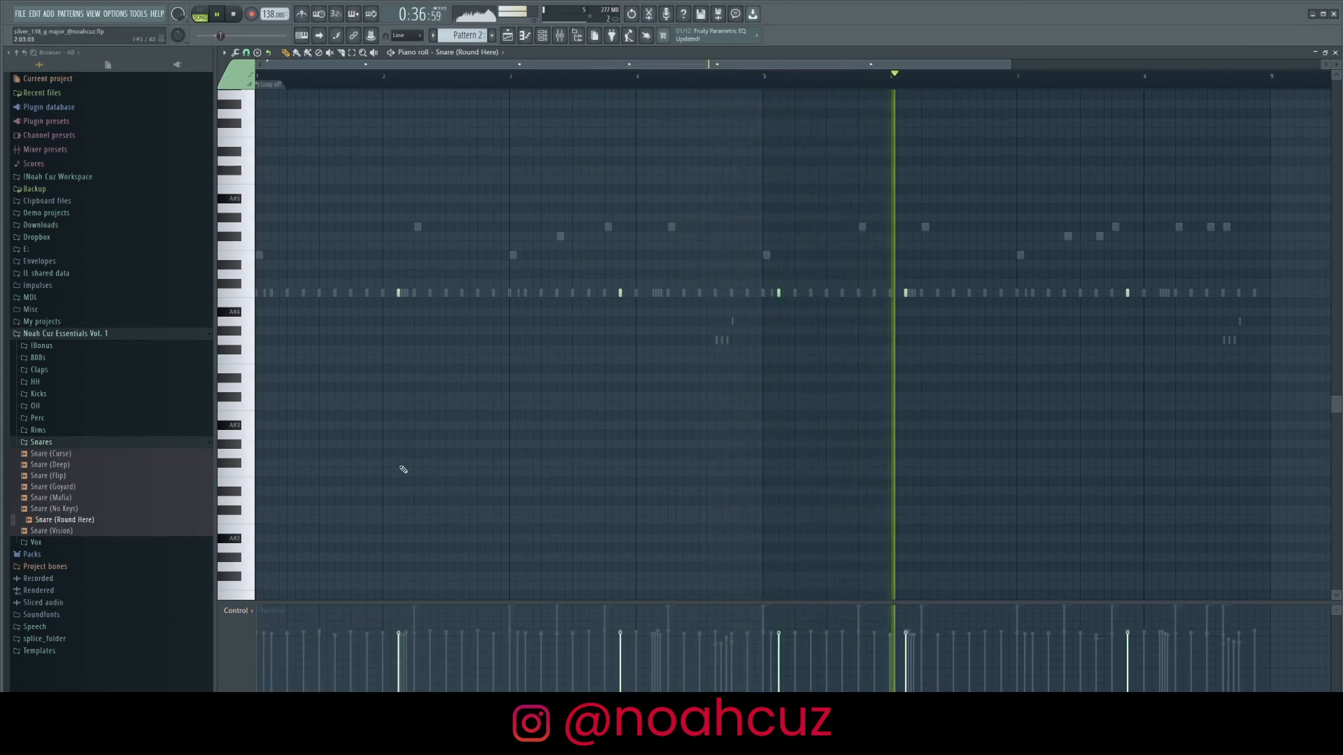
left_click(1160, 292)
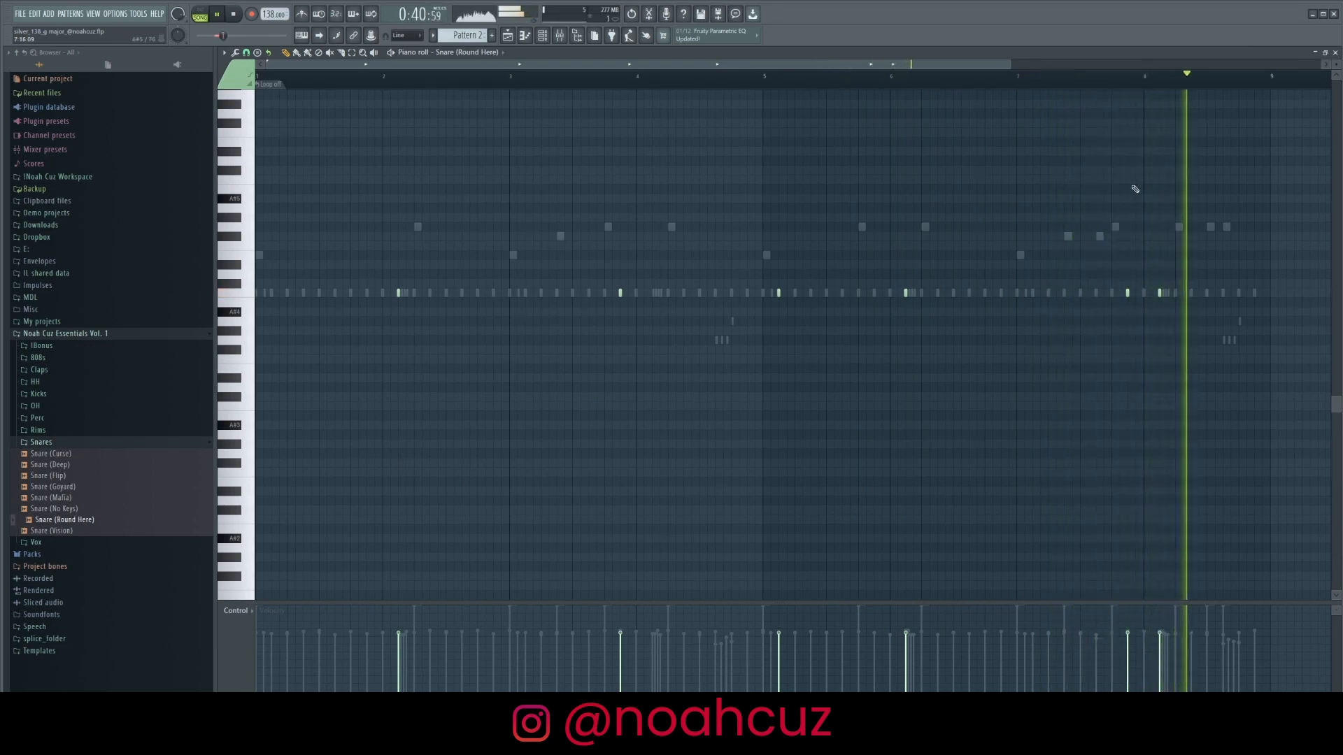
Reorder the channels by instrument type, drop the unused rim, and route them to mixer tracks 1 to 8
key("F6")
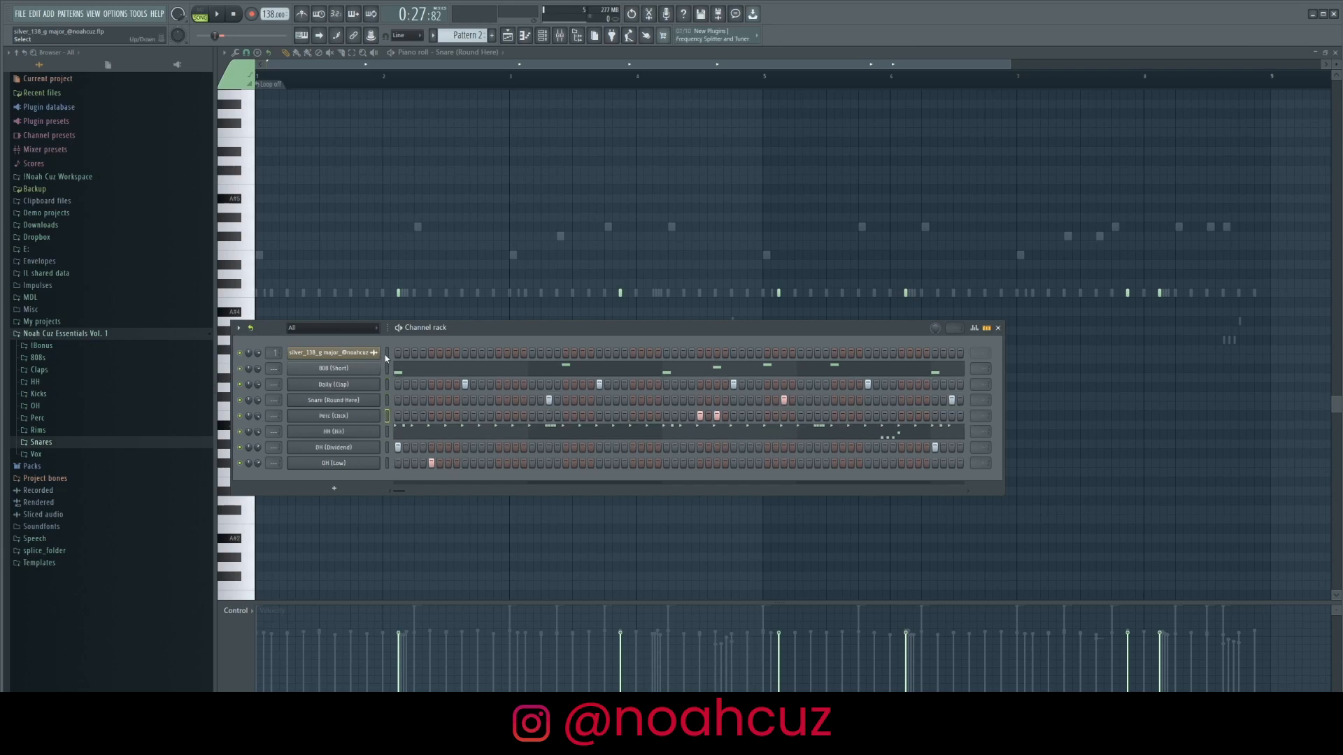
left_click(567, 38)
left_click(283, 261)
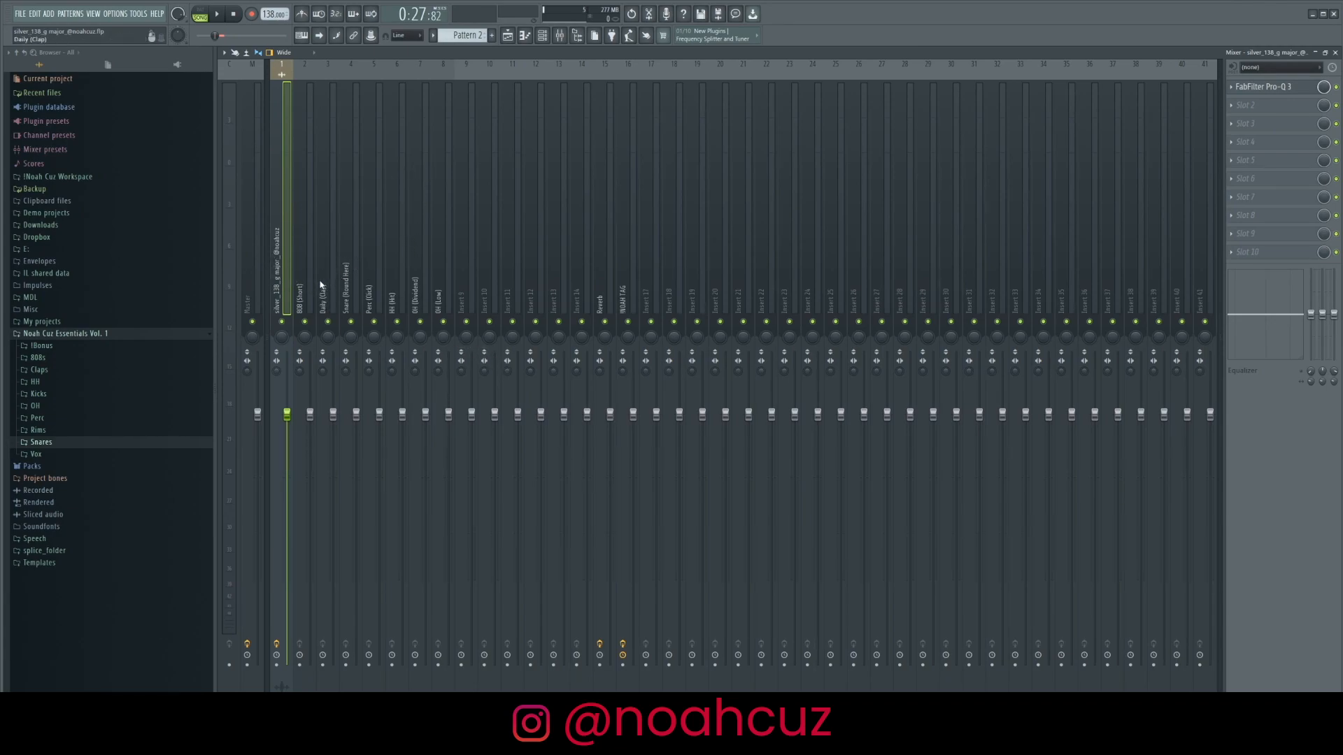
Set the 808 (Short) track's stereo separation to 100% merged, isolate it with the melody loop and raise its level slightly
key("space")
left_click(315, 392)
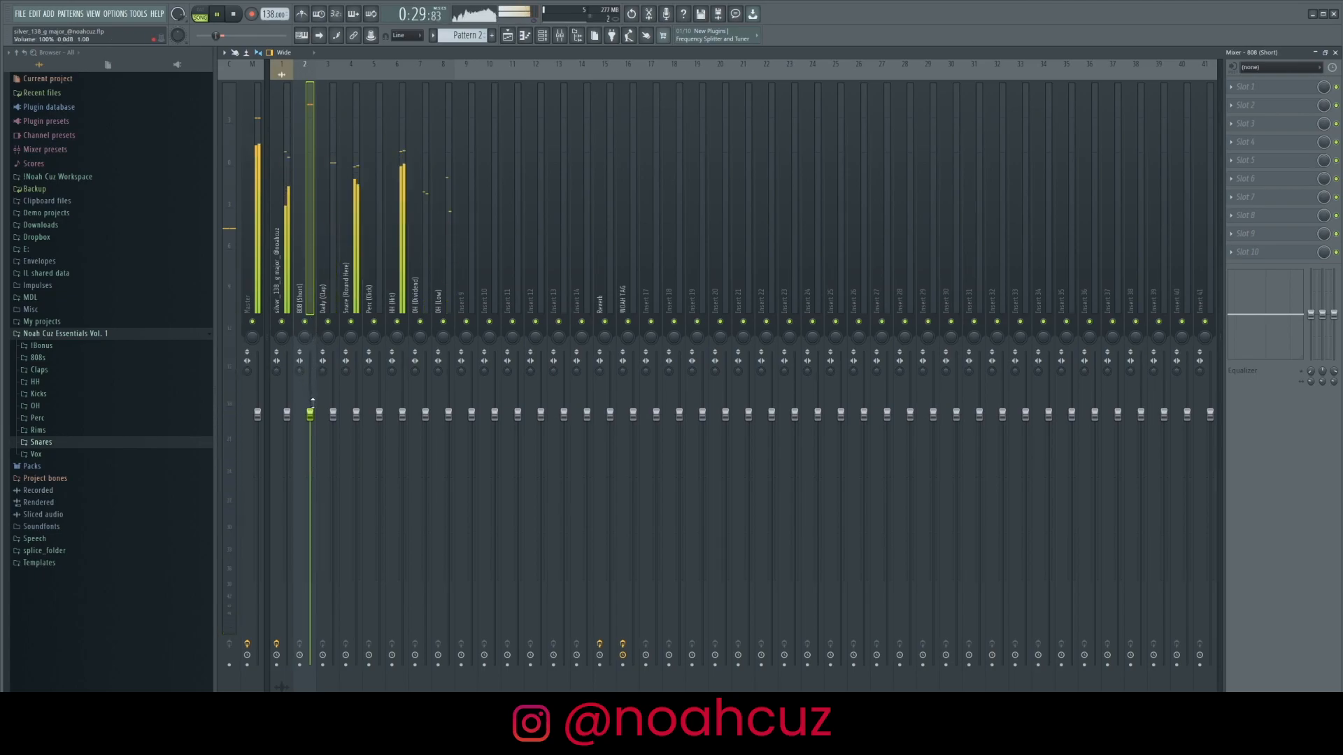
key("space")
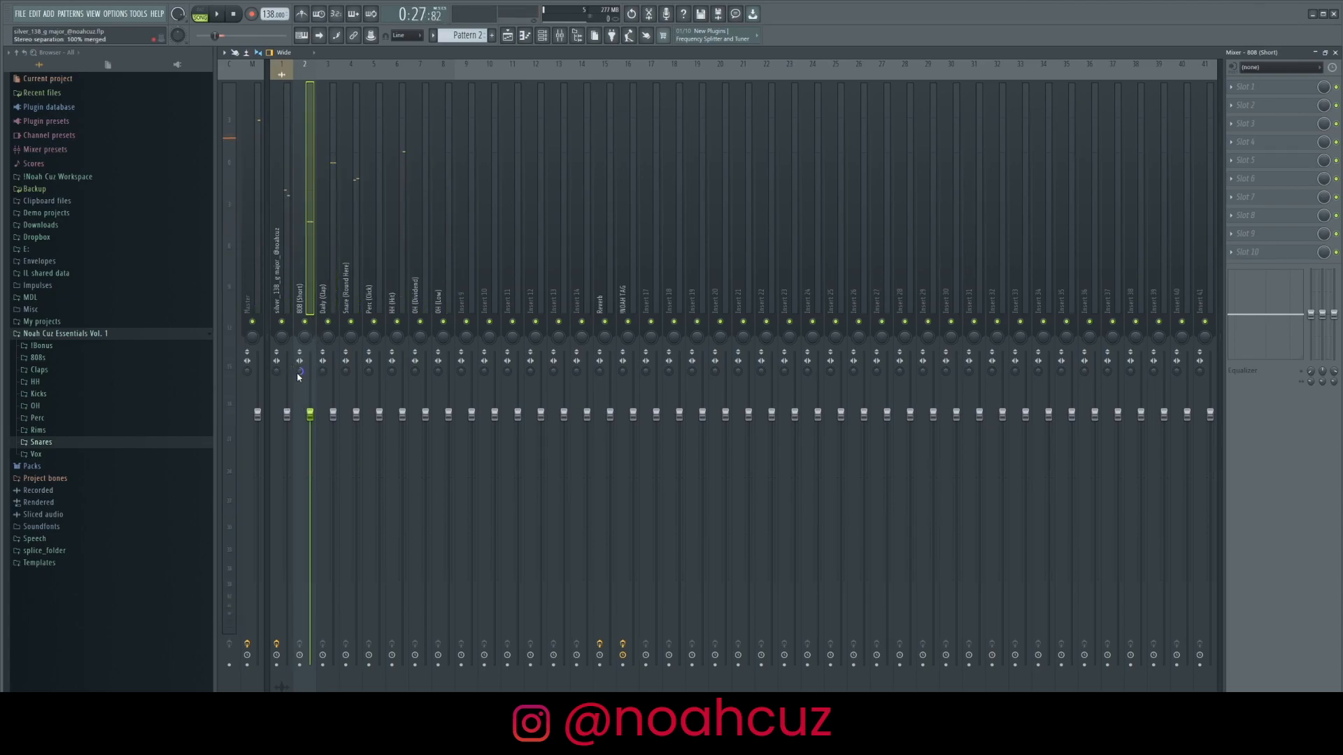
key("space")
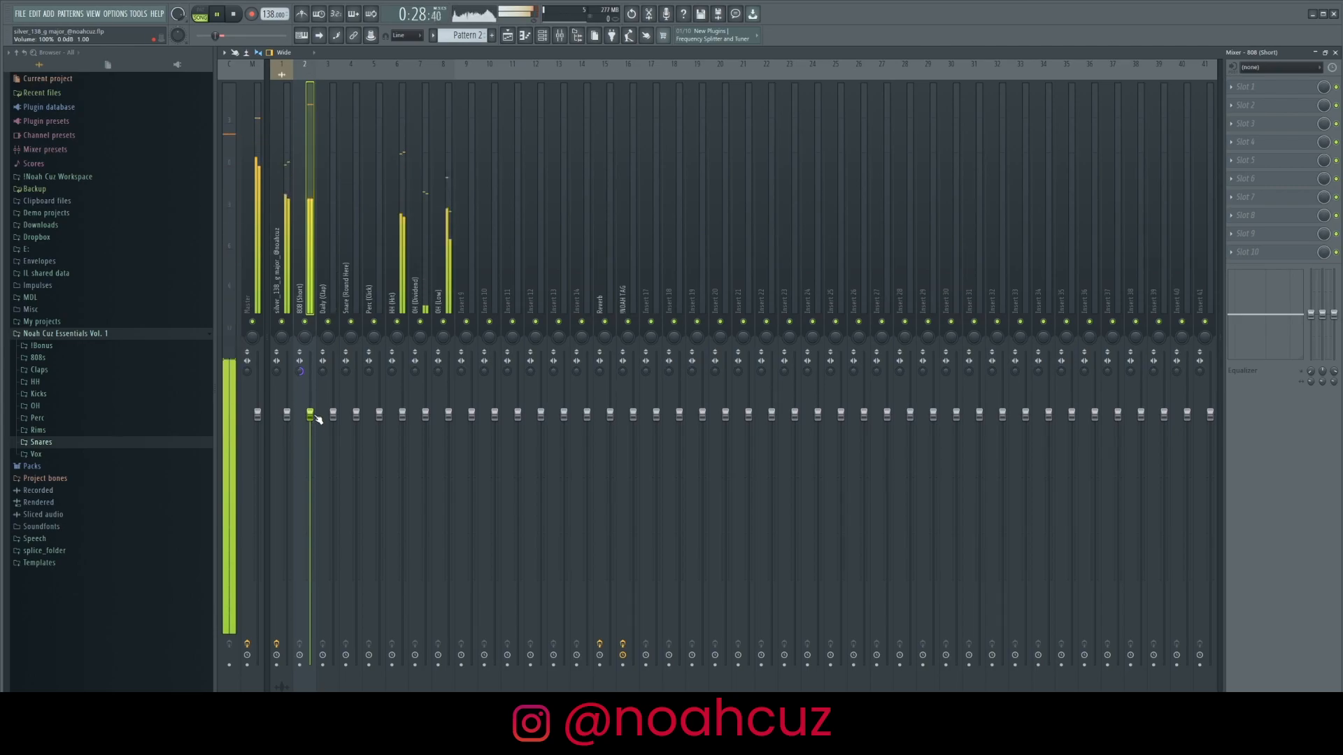
left_click(397, 322)
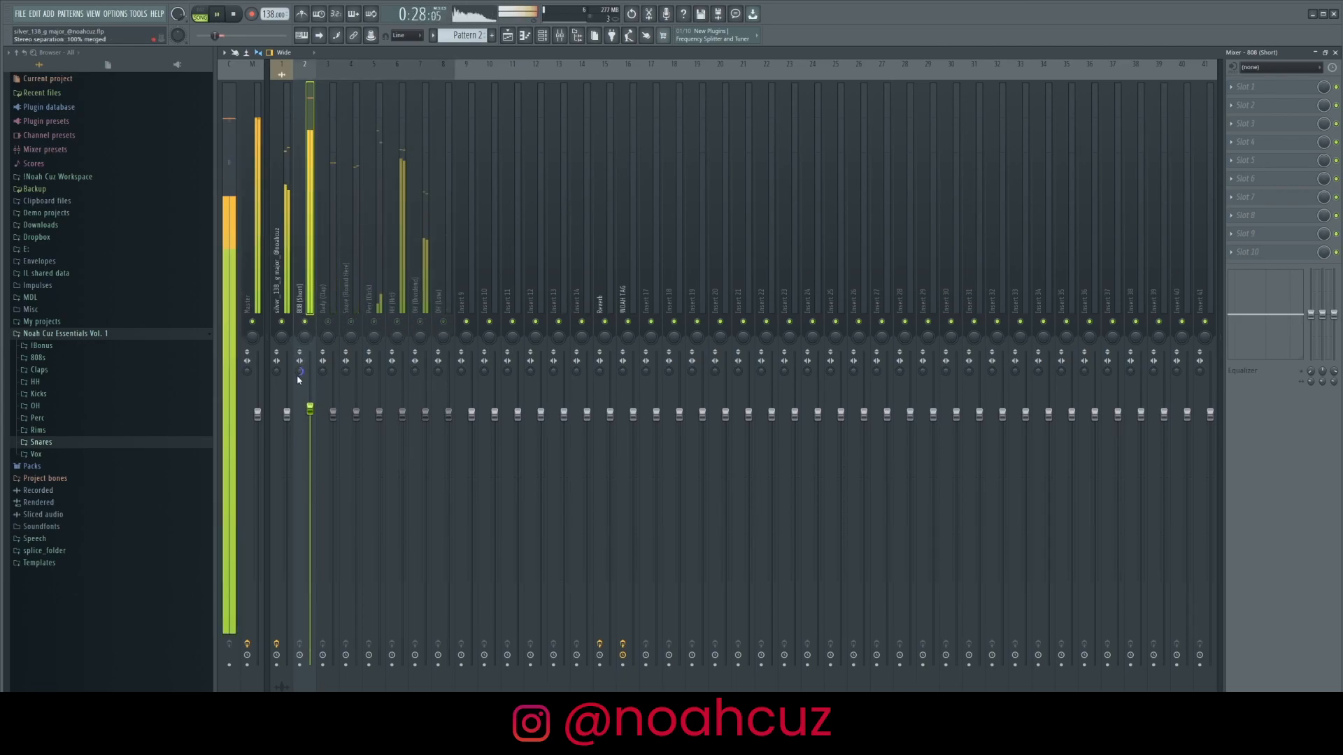
Balance the Daily (Clap) track against the melody loop, setting the clap to 1.9 dB and the loop to -0.1 dB
left_click(327, 322)
left_click(328, 393)
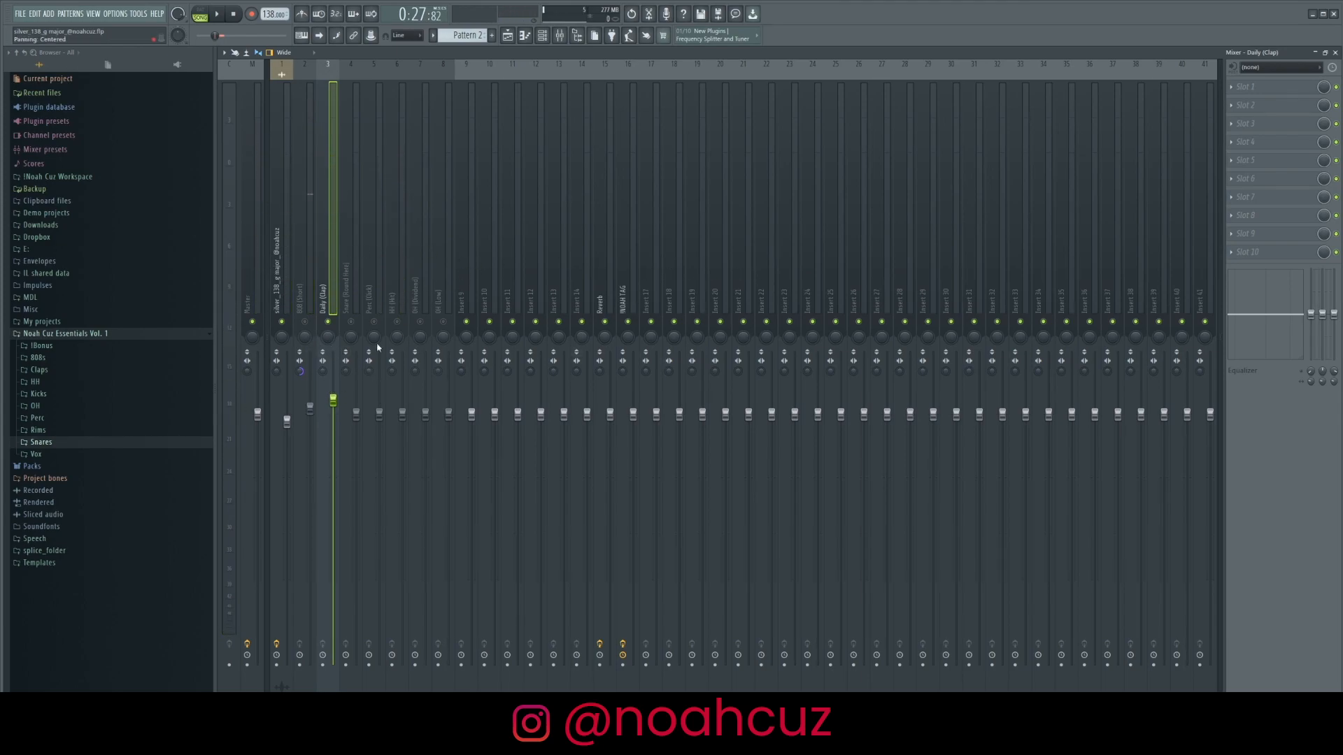
key("space")
left_click_drag(333, 400, 333, 393)
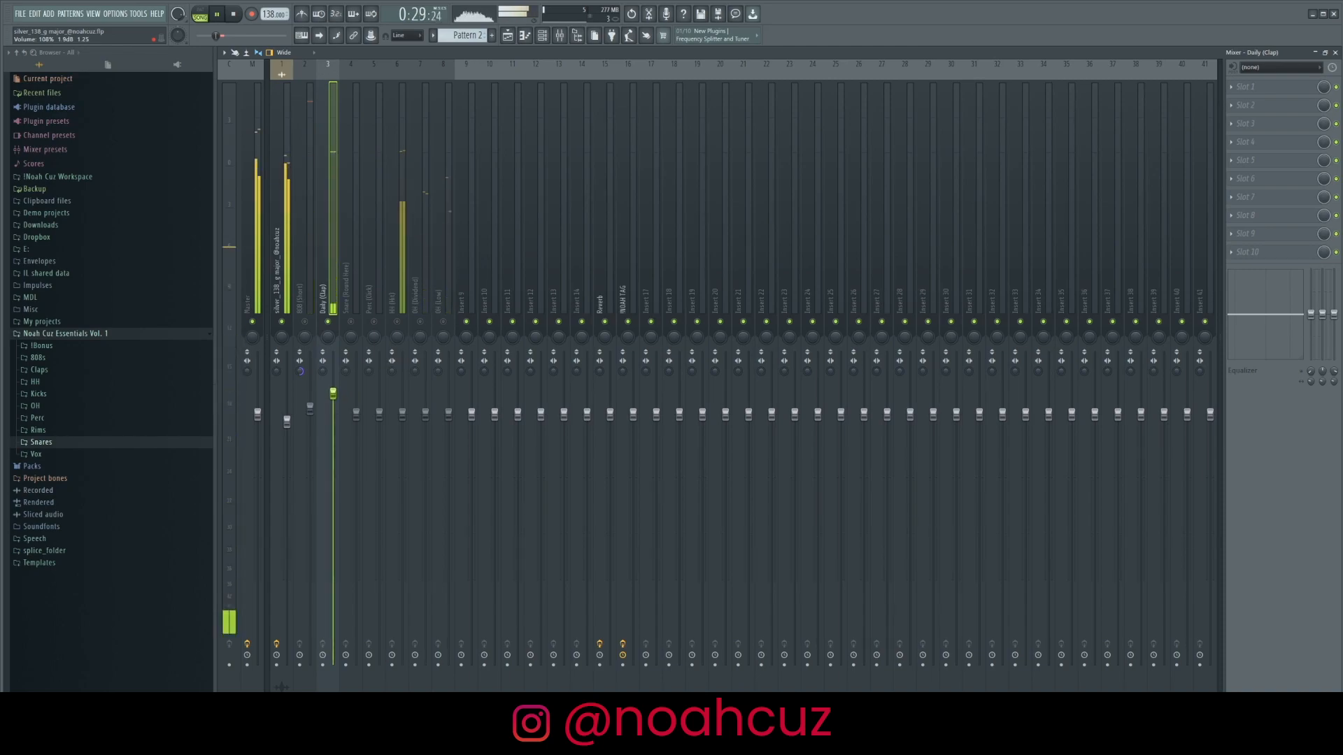
left_click_drag(287, 422, 287, 415)
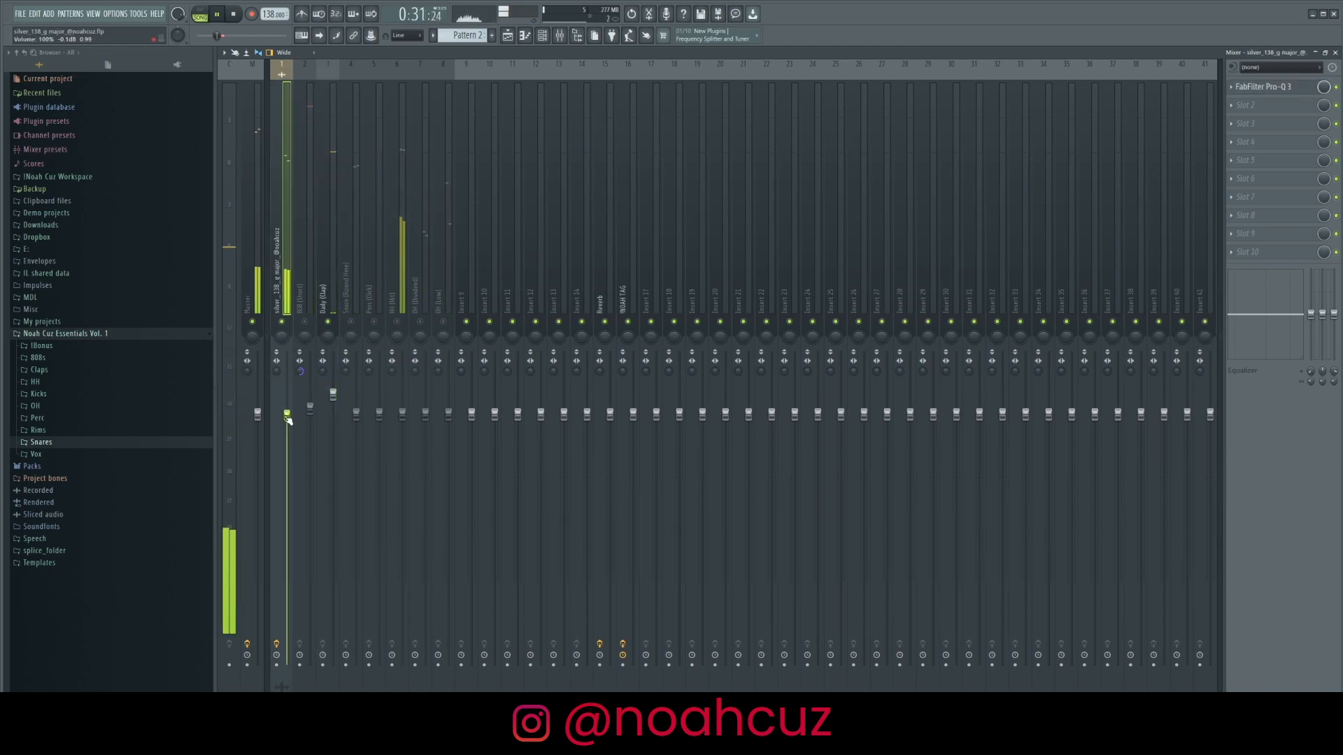
Raise the Snare (Round Here) and Perc (Click) tracks, setting the perc to 1.1 dB, and lower the melody loop slightly
left_click(356, 415)
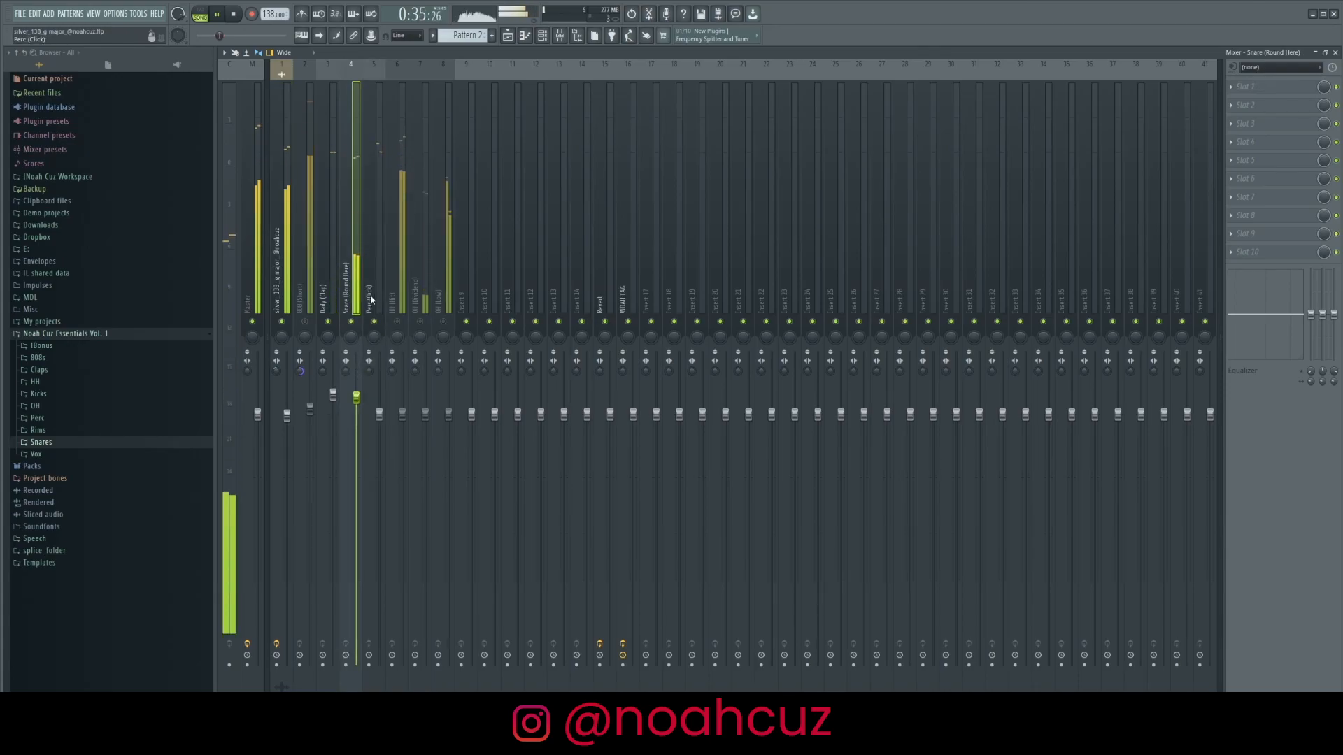
left_click(380, 414)
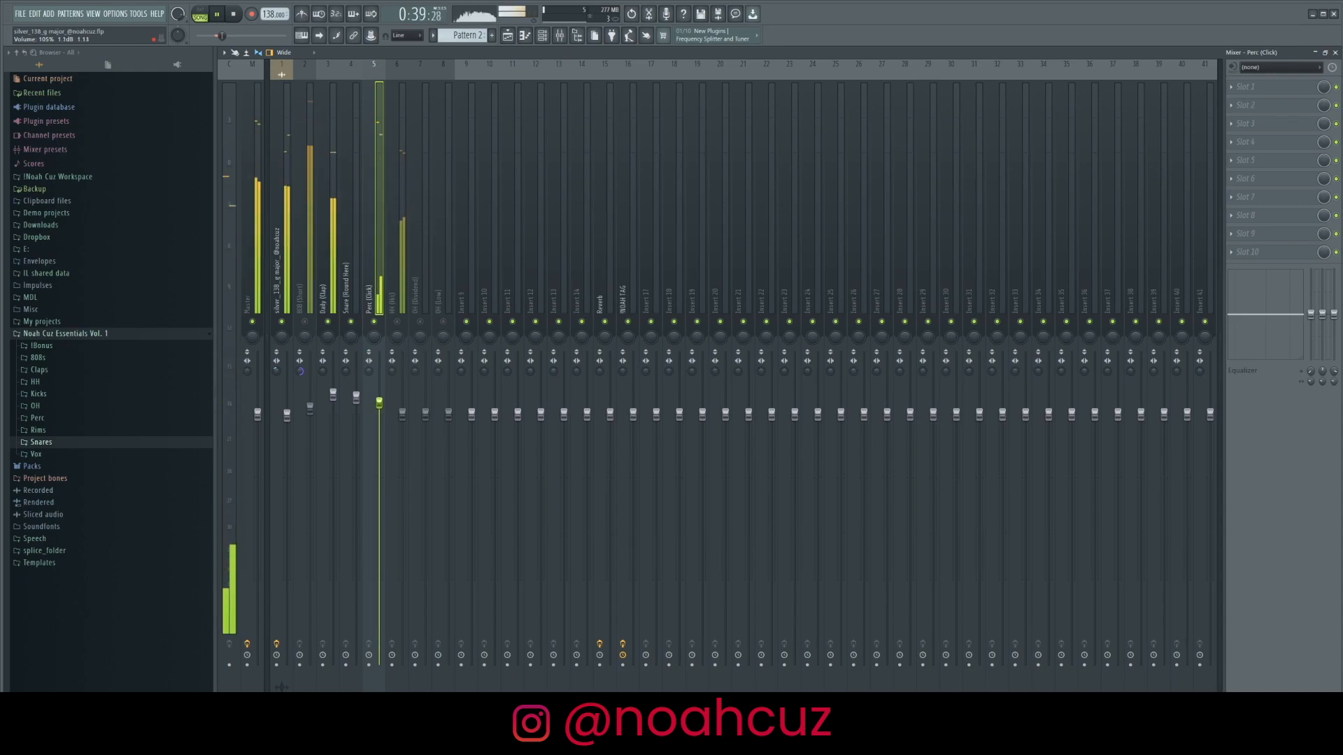
left_click(287, 417)
Set the HH track's level to 0.3 dB and insert PanMan in its first effect slot, adjusting the panning width
left_click(402, 418)
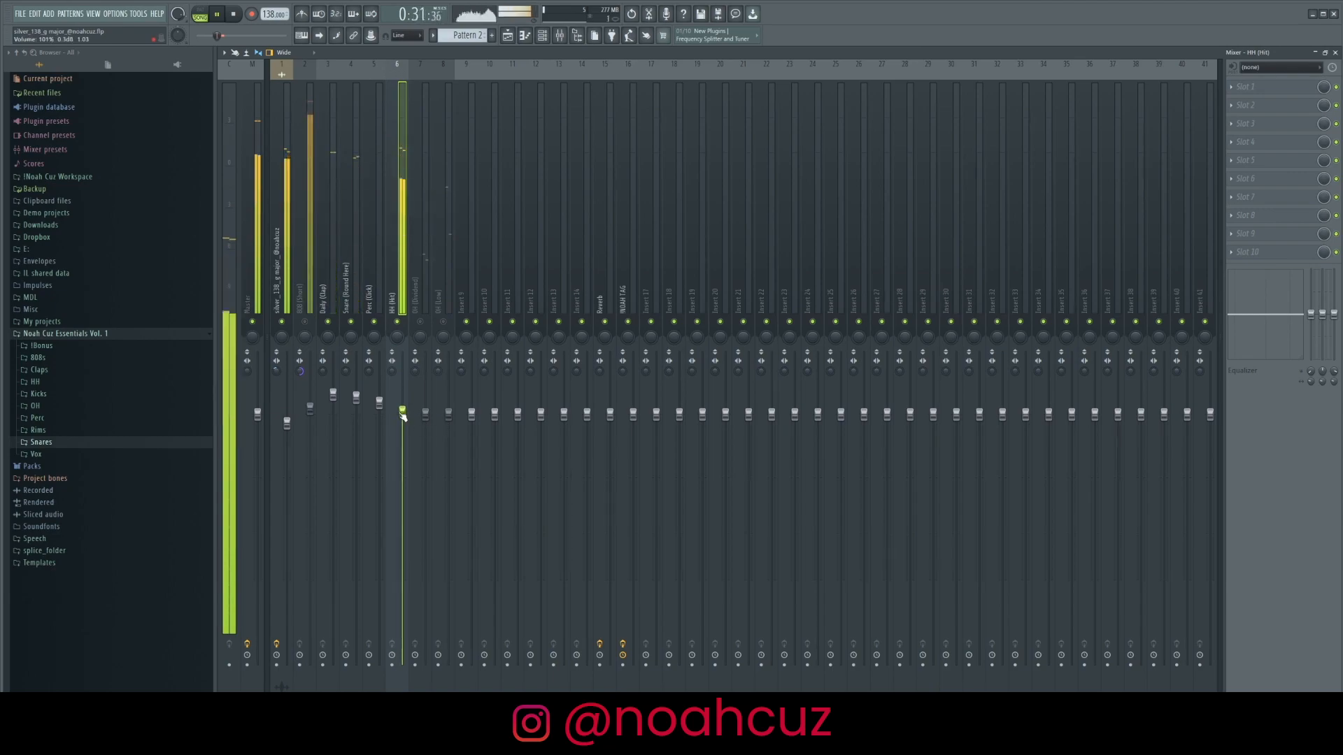
left_click(1258, 87)
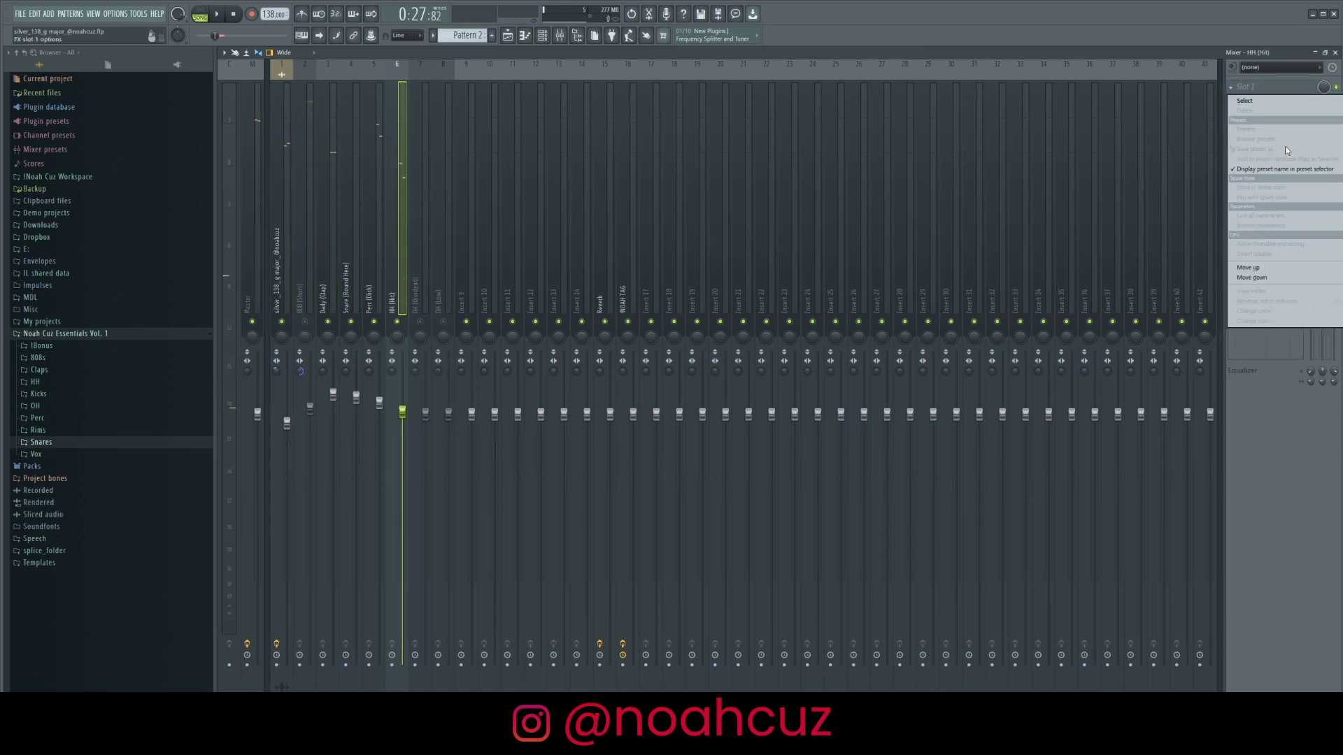
left_click(569, 267)
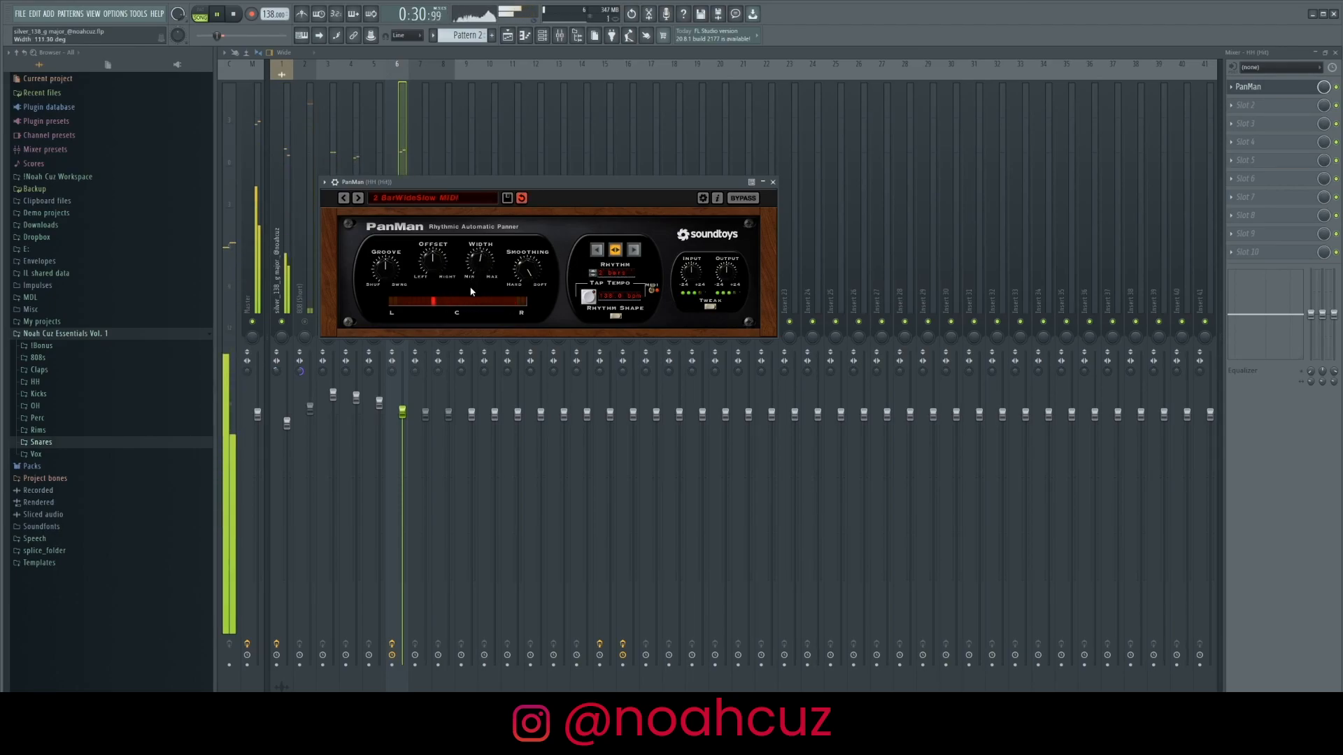
scroll(488, 253, "down", 3)
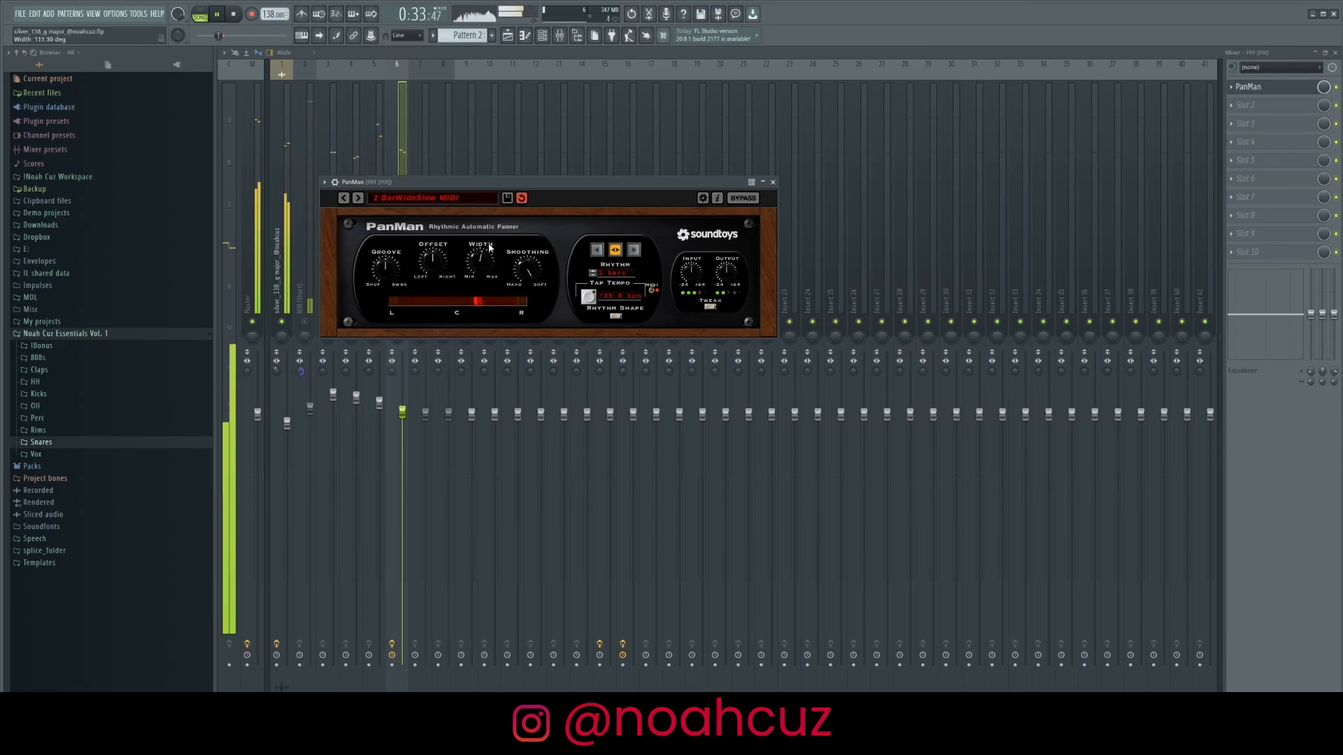
left_click(773, 182)
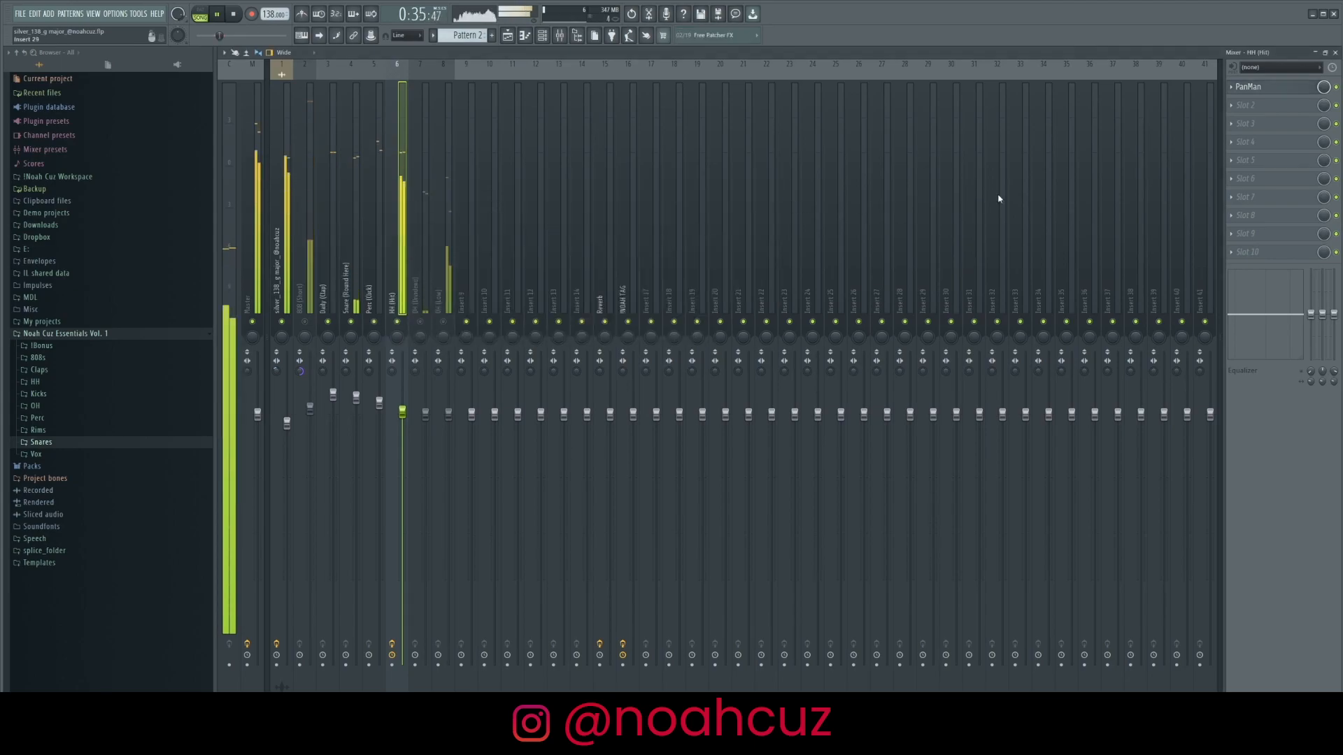
Insert Ozone 9 Imager on the HH track, split at about 1 kHz, with low-band width -40.5 and high-band width about 46.8
key("space")
left_click(1241, 105)
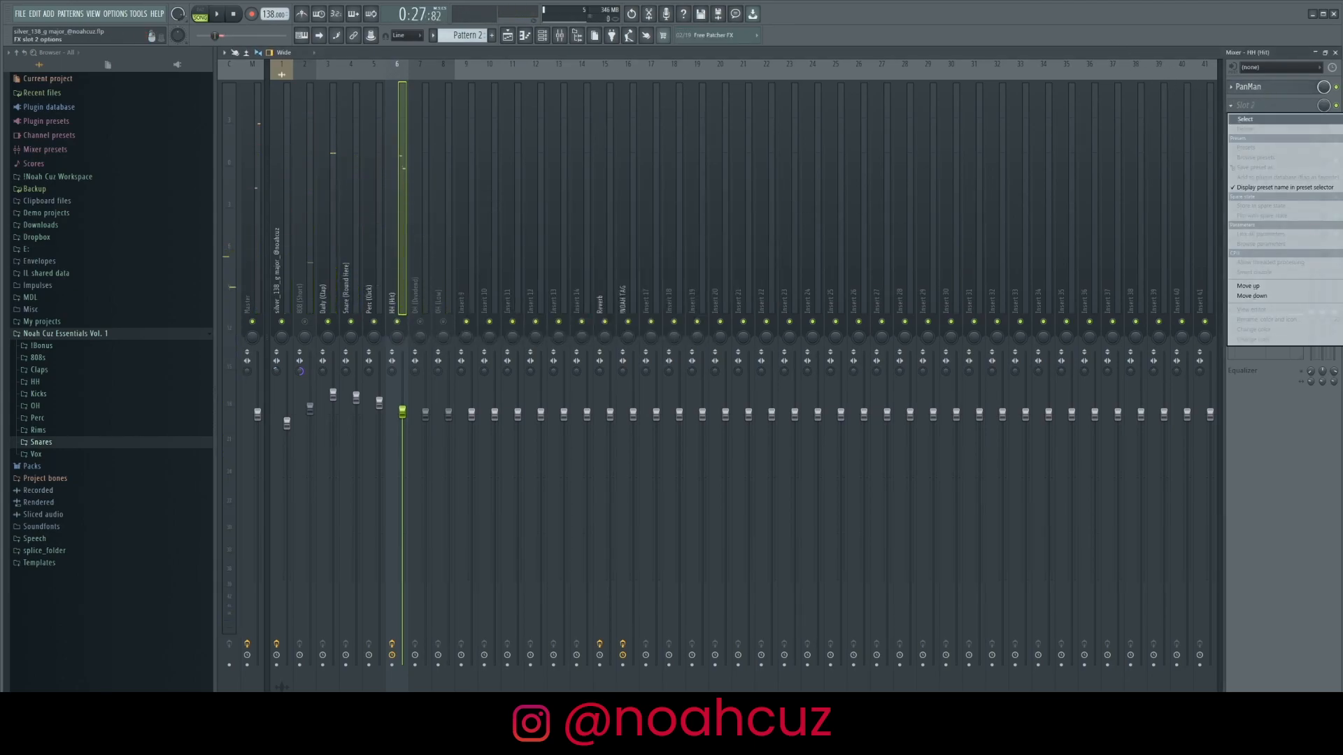
left_click(1246, 119)
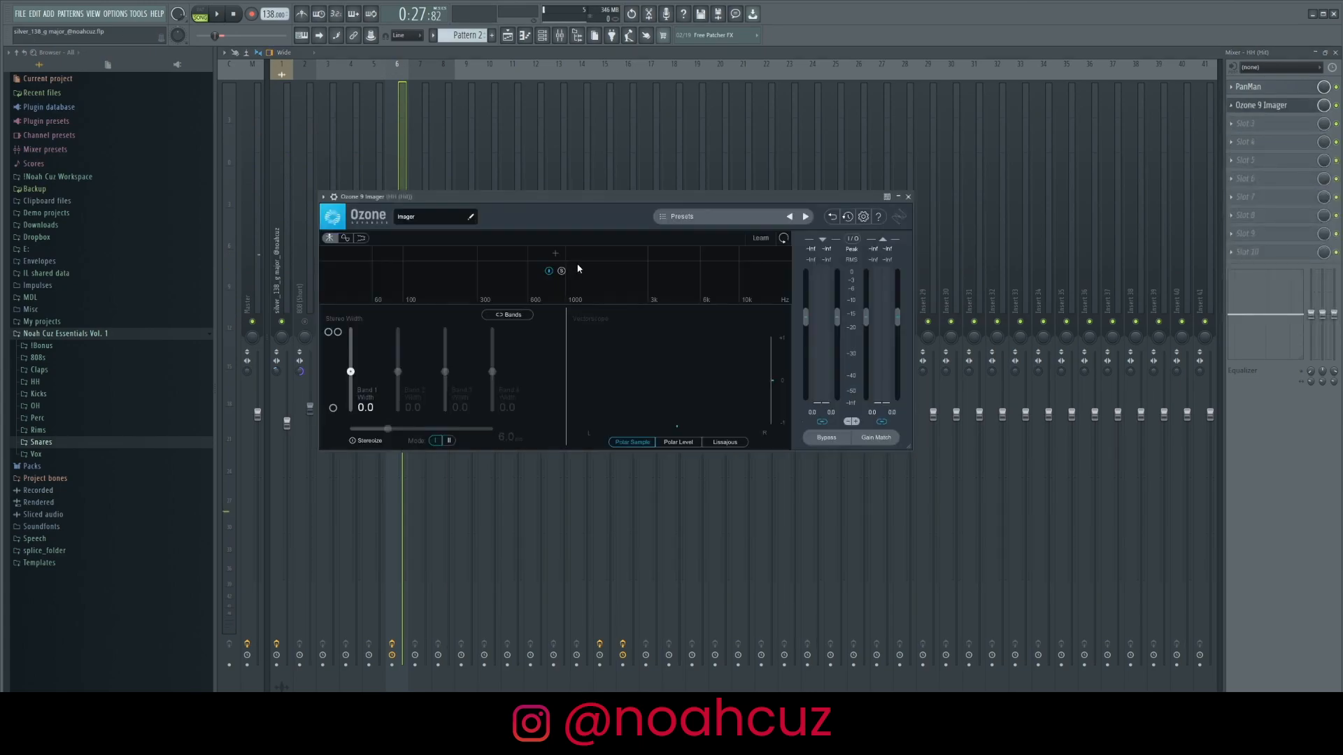
left_click(579, 256)
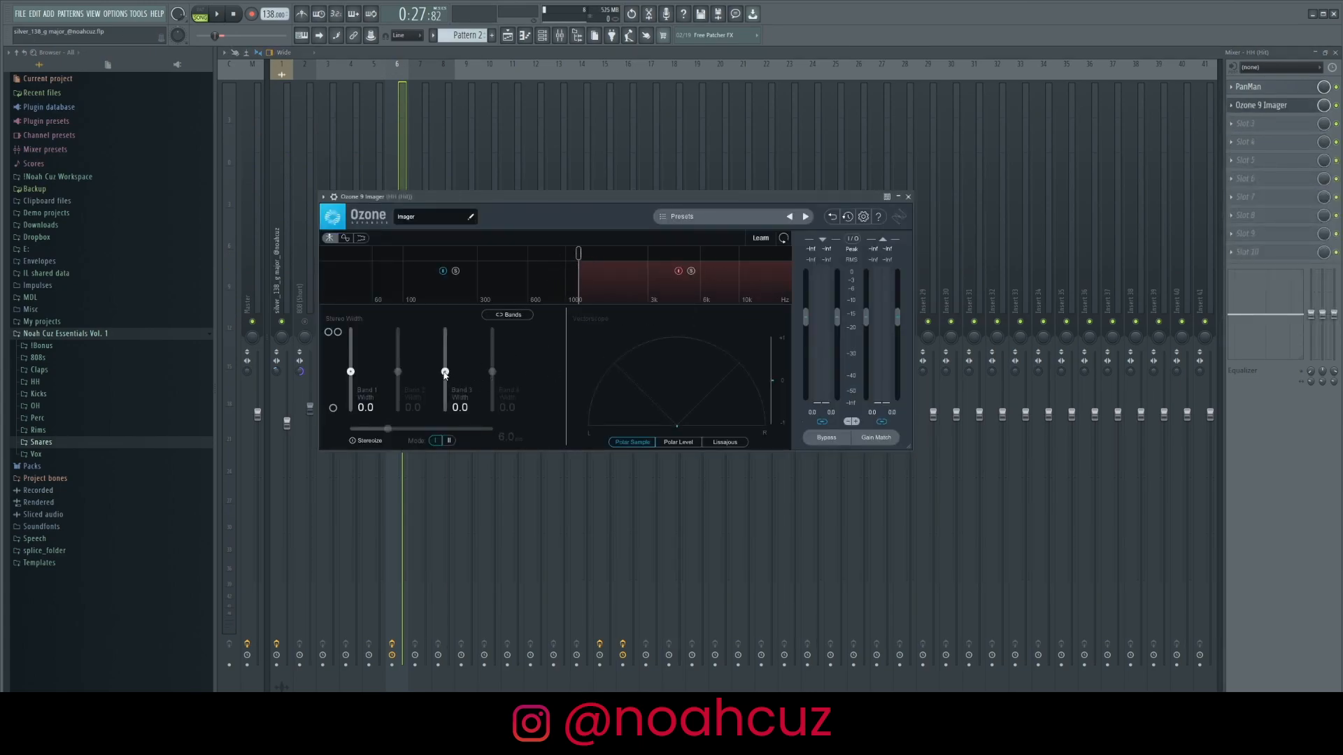
key("space")
left_click_drag(360, 378, 353, 394)
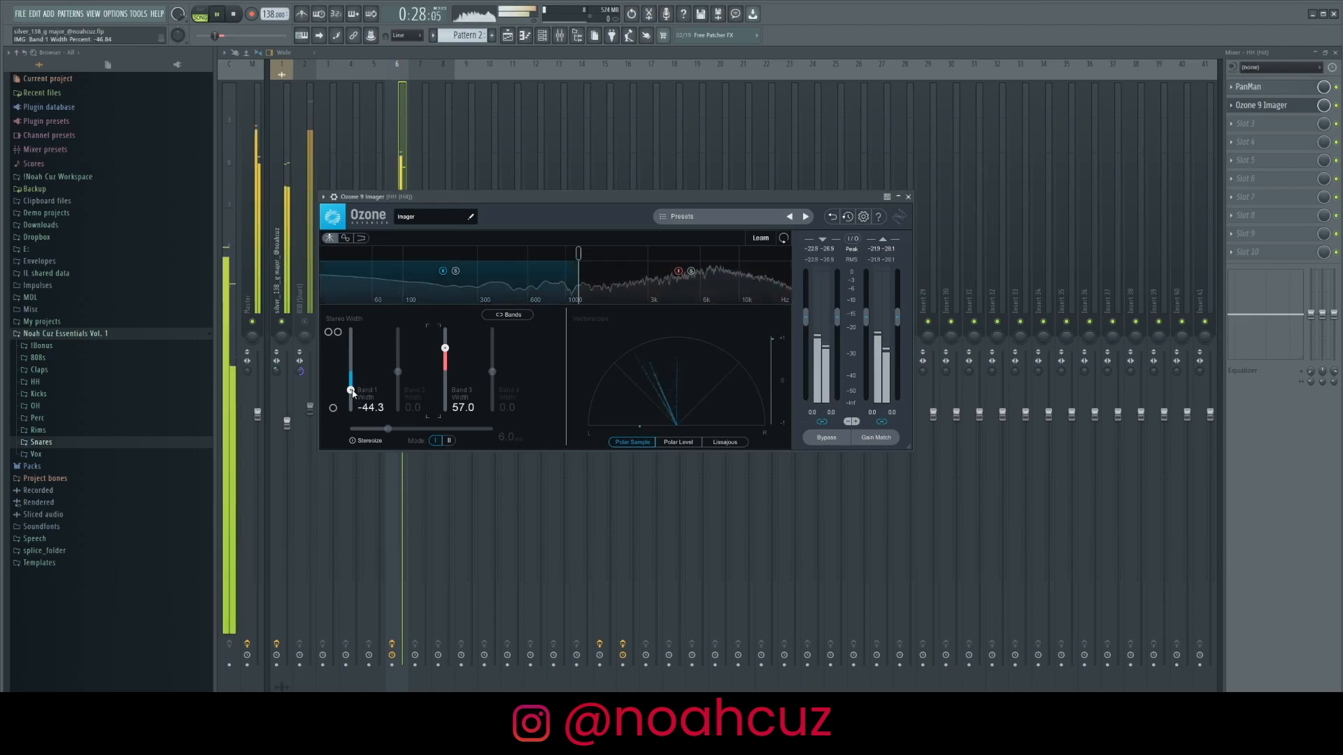
left_click_drag(445, 348, 443, 354)
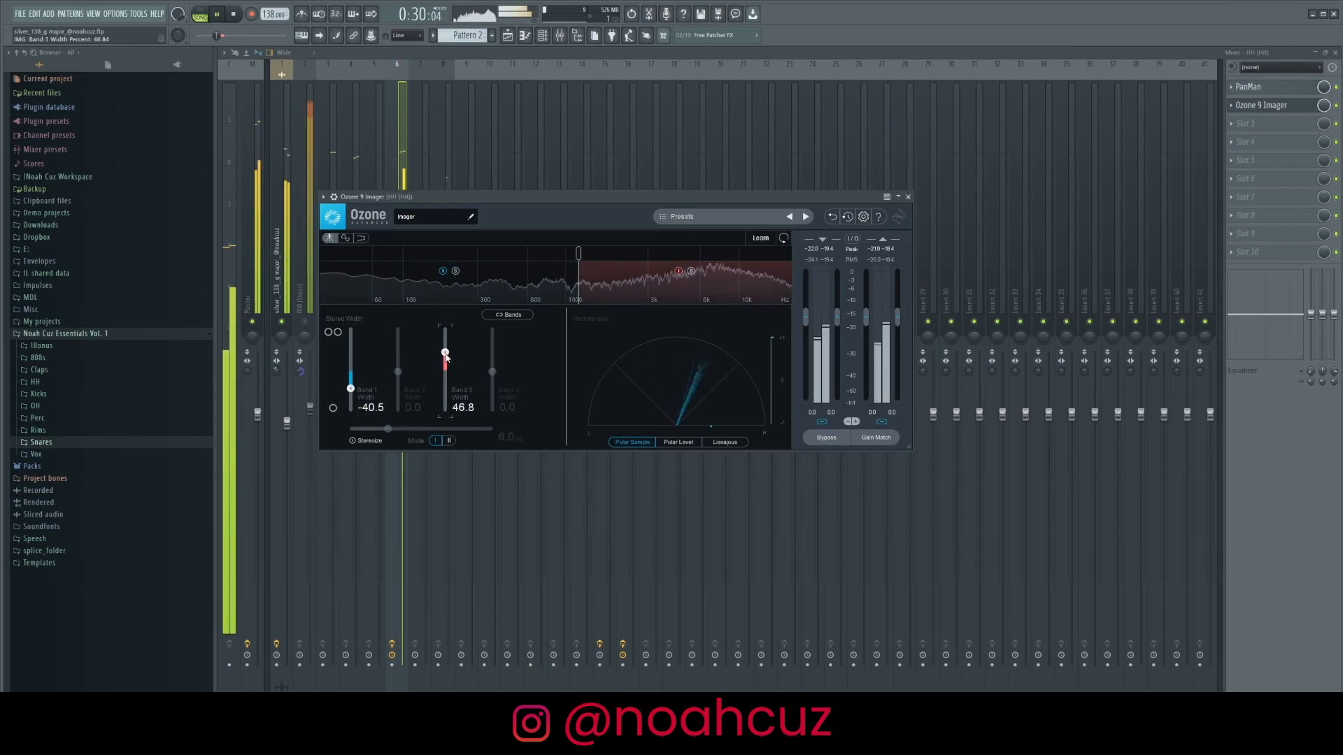
Raise the OH (Dividend) track, lower OH (Low) and fine-tune the 808 (Short) level against the full mix
left_click(311, 408)
left_click_drag(311, 407, 311, 406)
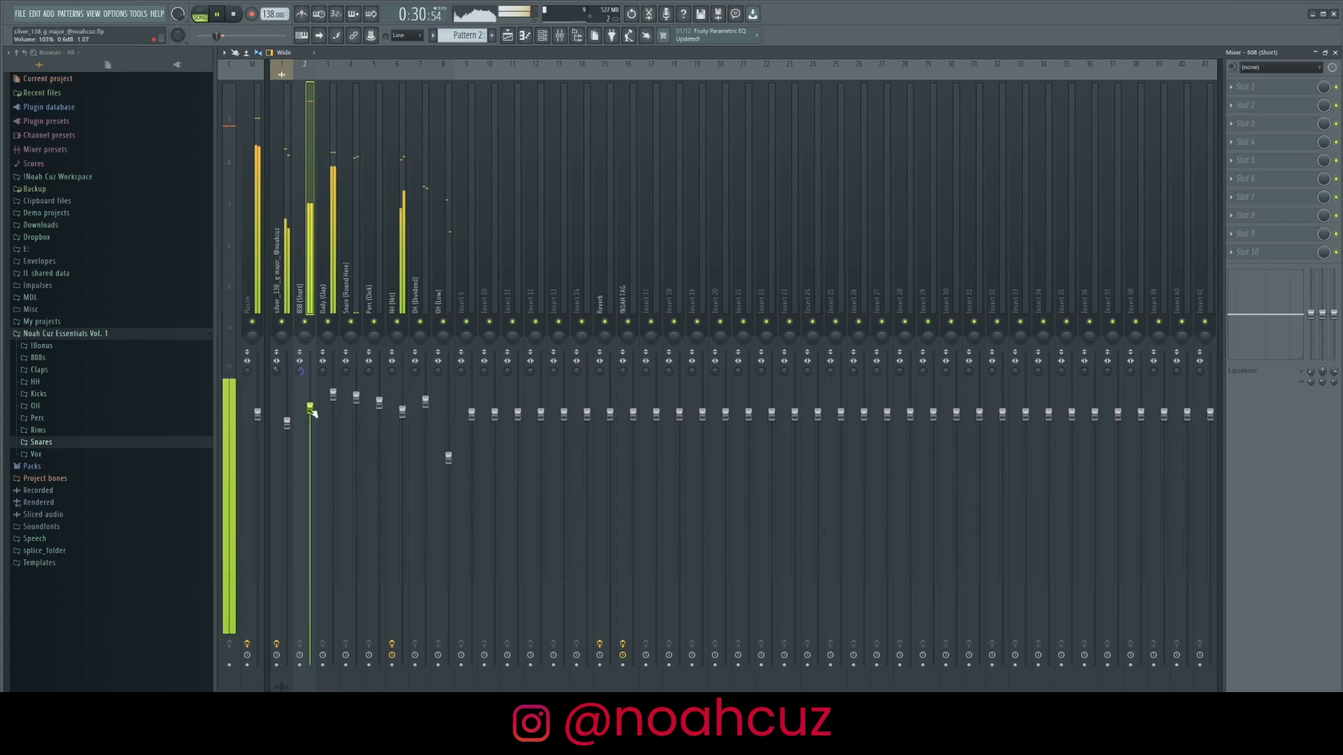
left_click_drag(314, 406, 315, 409)
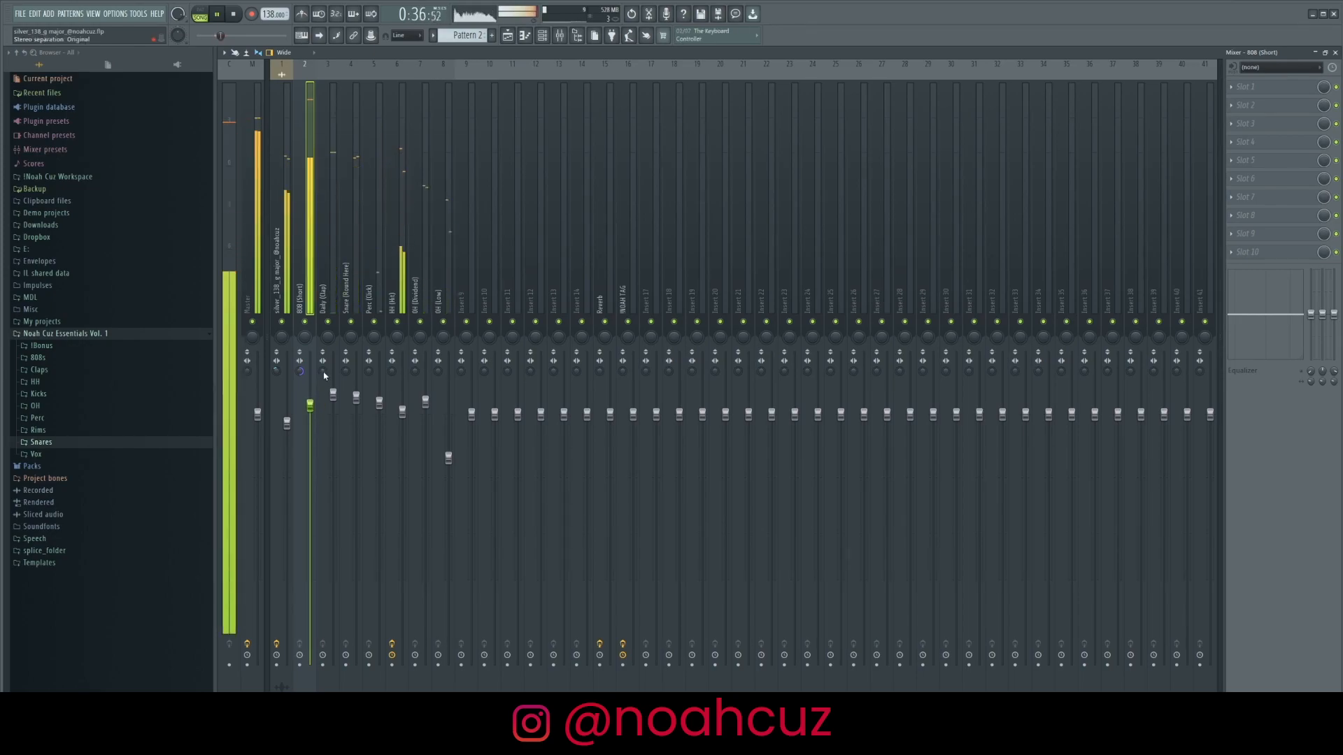
left_click_drag(312, 418, 312, 426)
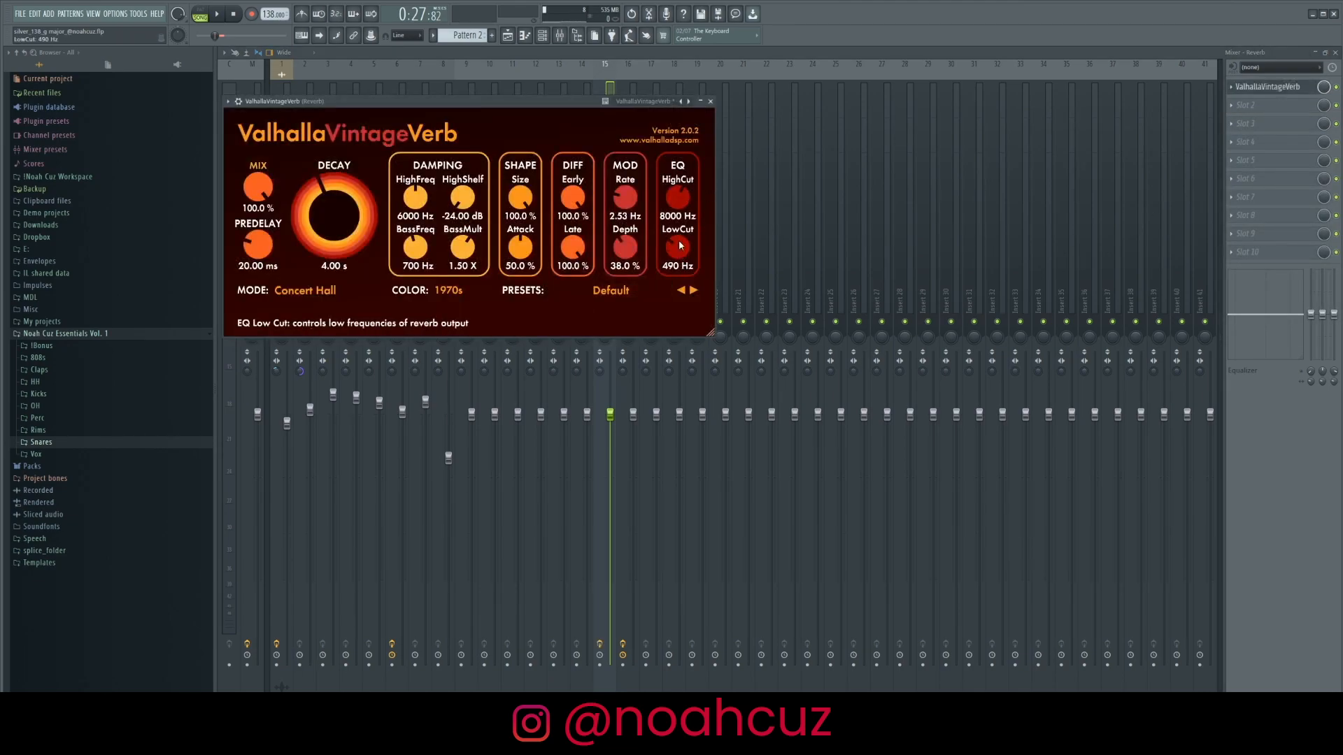
Send the melody loop, Daily (Clap) and Snare (Round Here) tracks to the Reverb track at low amounts during playback
left_click(710, 102)
left_click(280, 287)
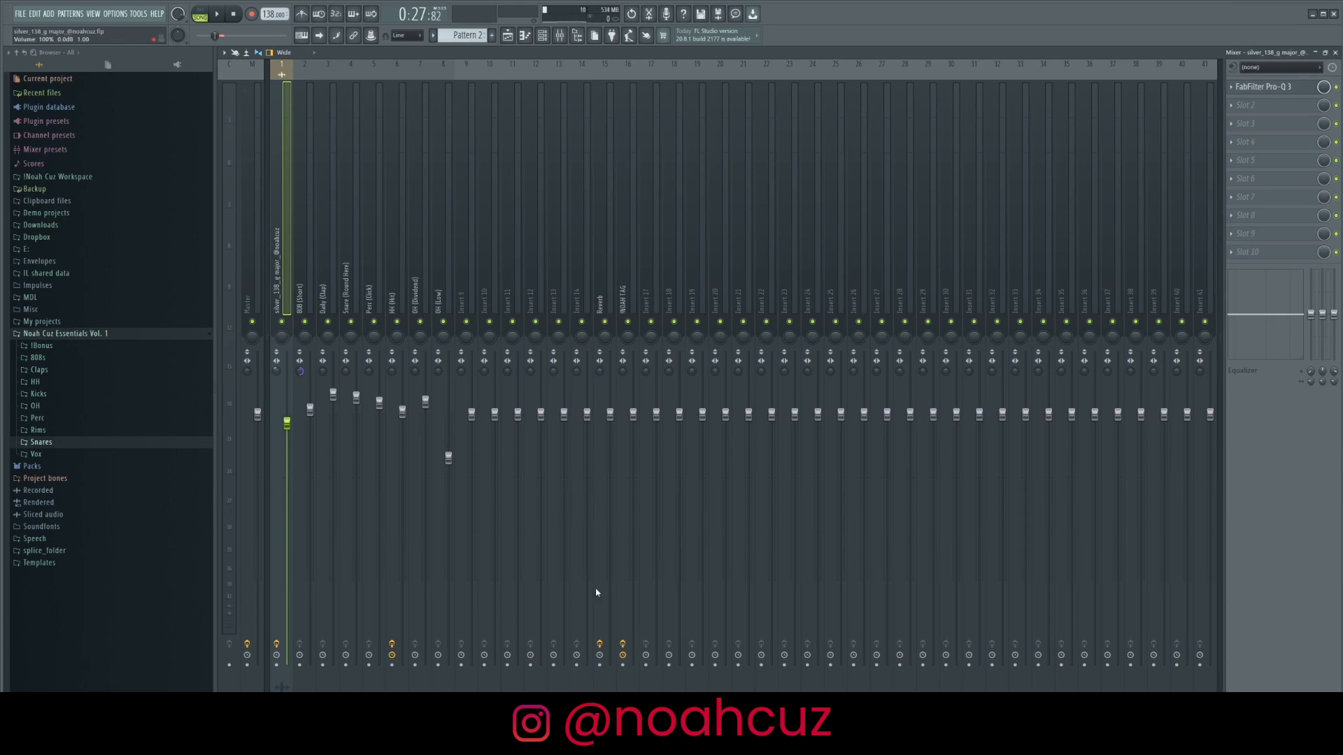
key("space")
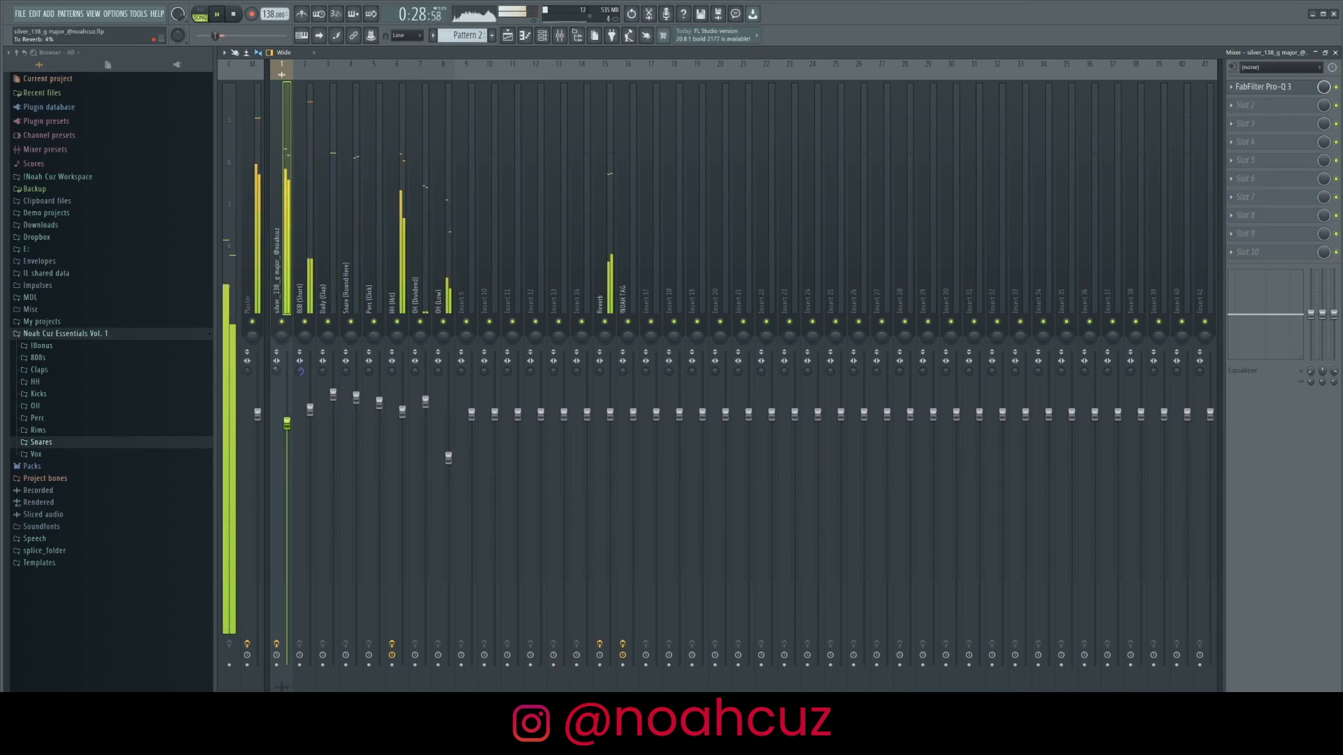
left_click(327, 294)
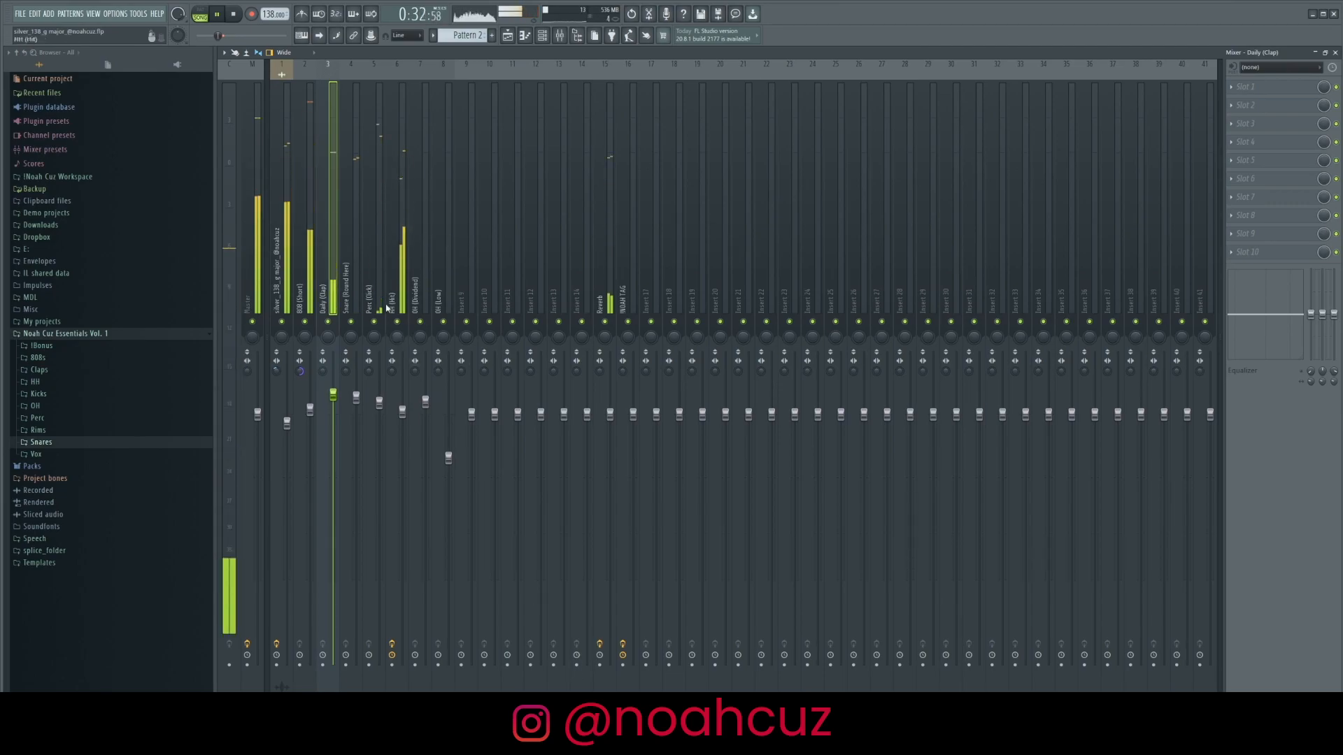
left_click(352, 294)
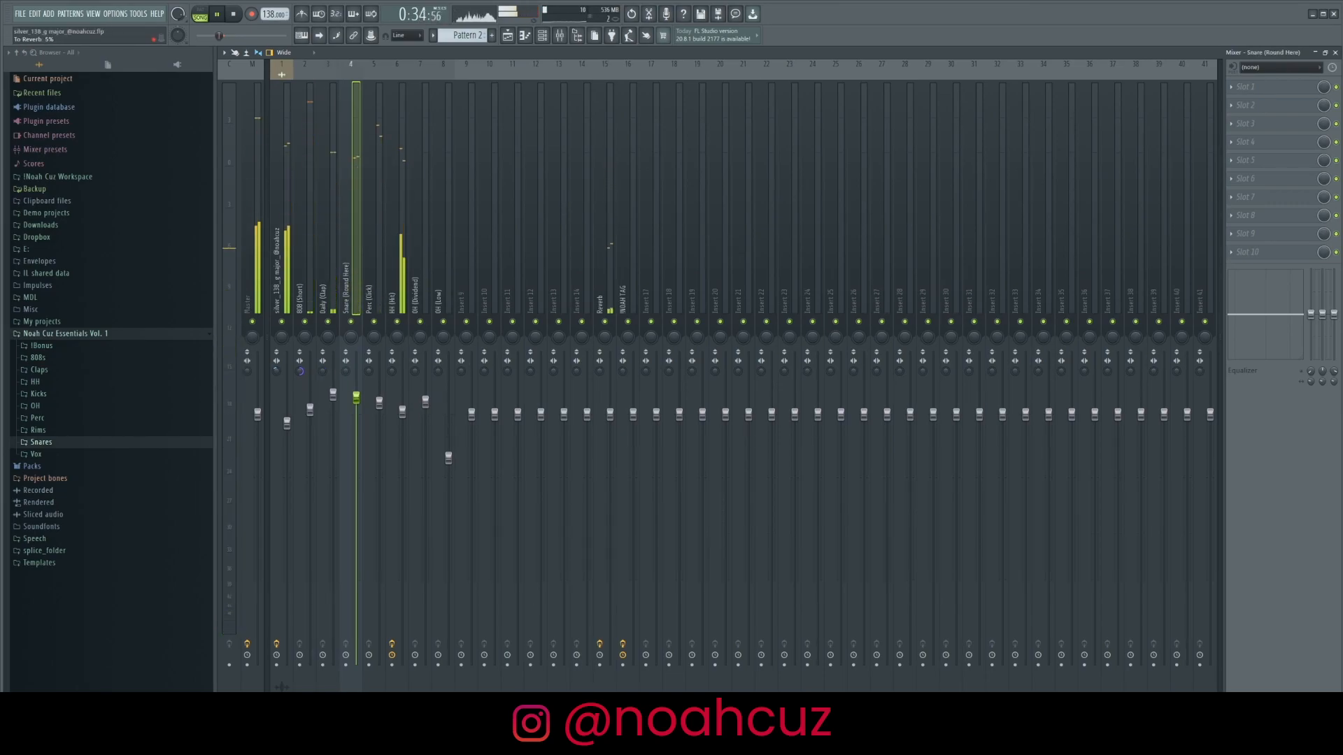
Set a low reverb send for the Perc (Click) track and go through the remaining hi-hat tracks
key("Right")
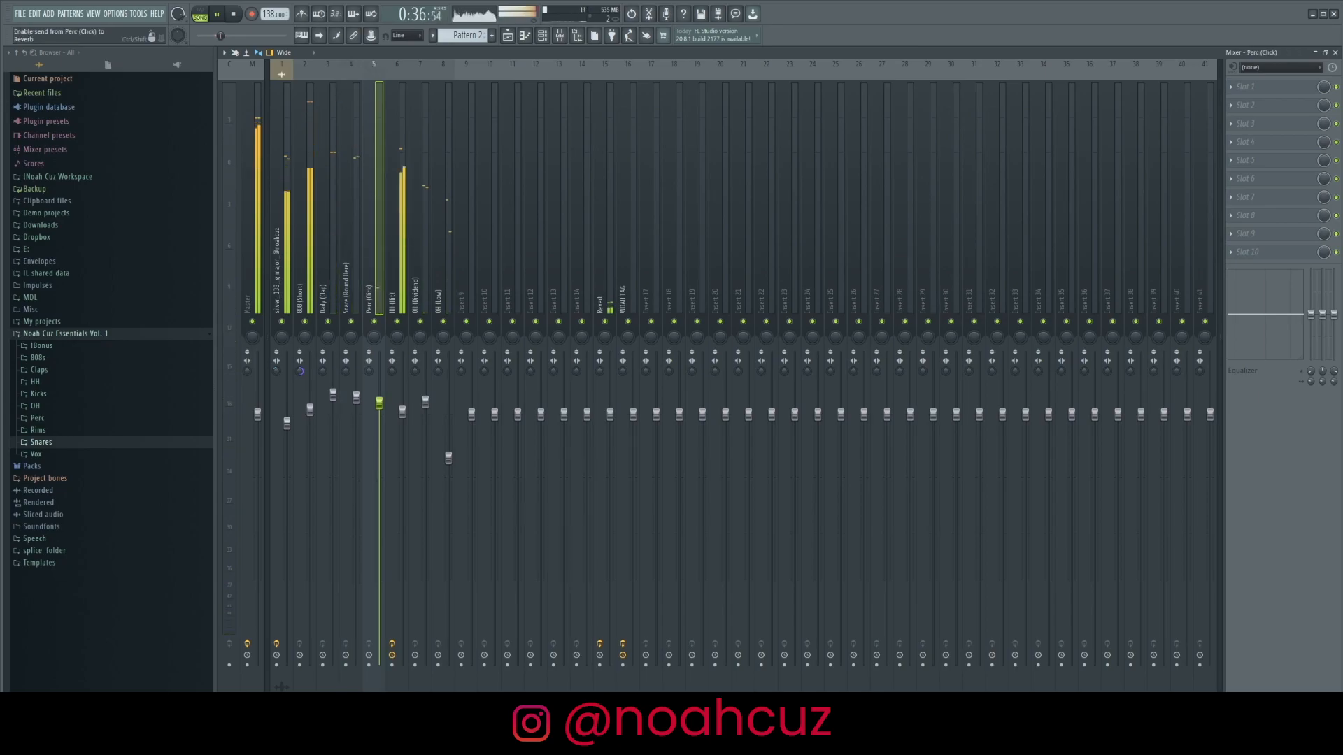
key("Right")
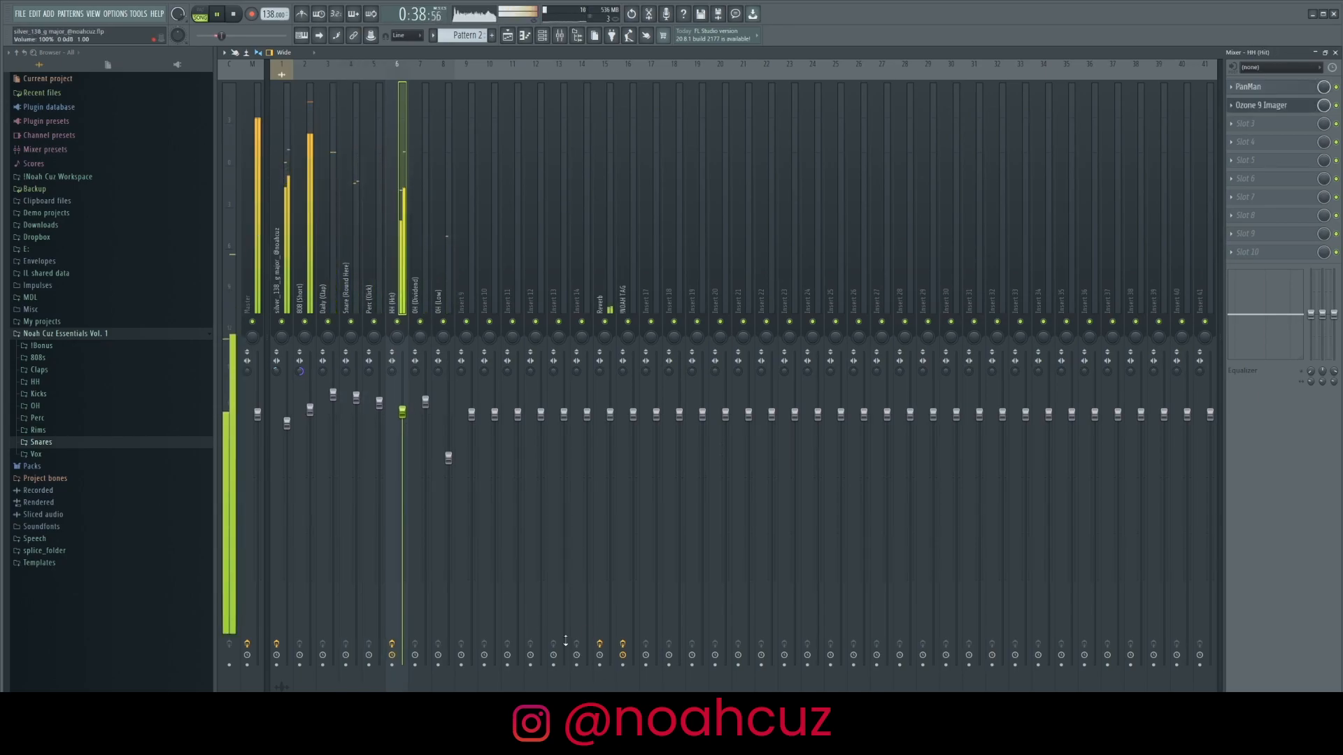
key("Left")
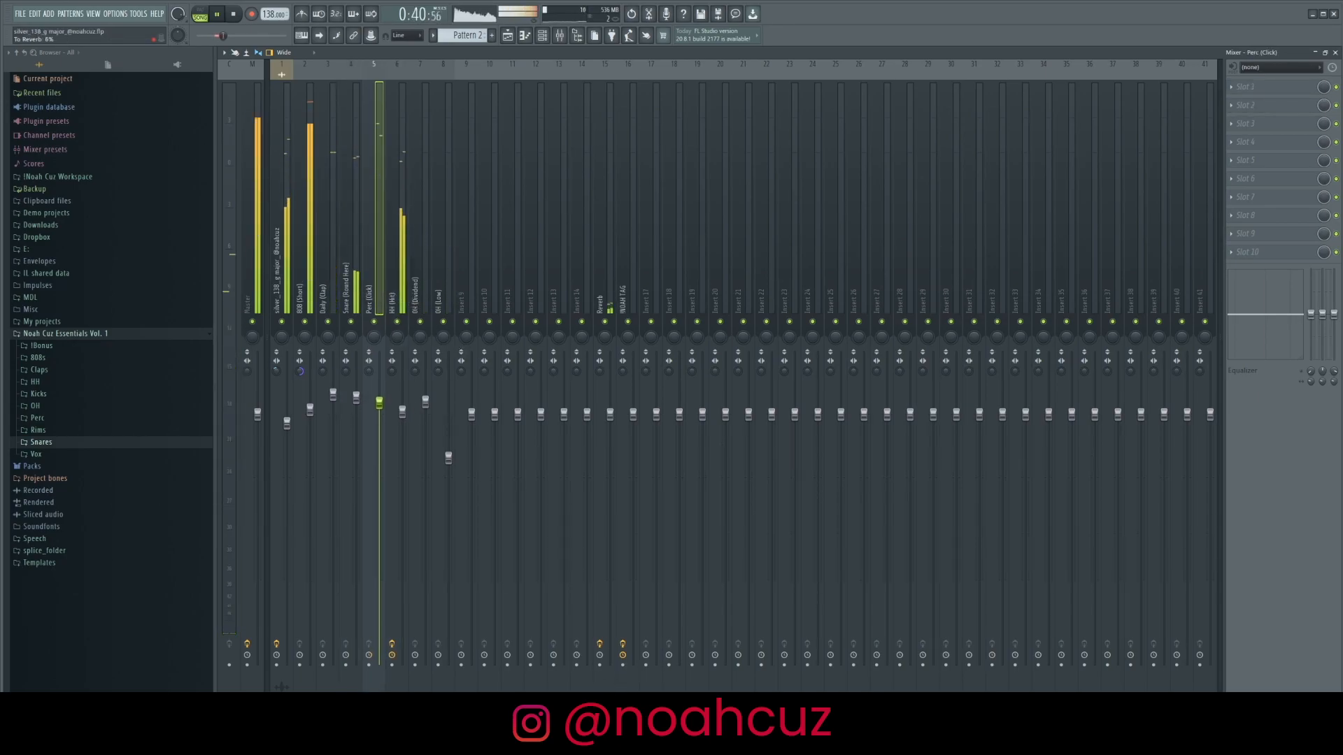
key("space")
key("Right")
key("Right")
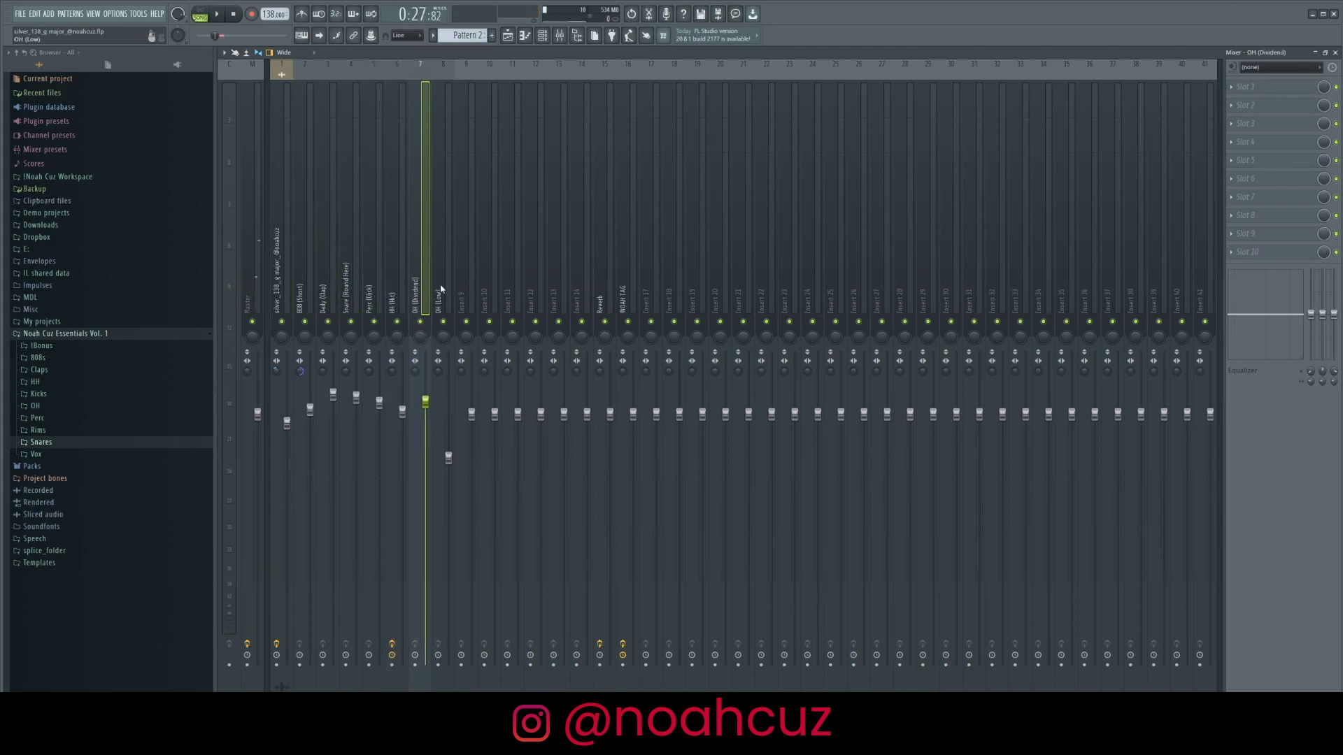
key("Right")
Lower the Reverb track's level and set its stereo separation to about 42% separated, checking it against the full mix
left_click(605, 291)
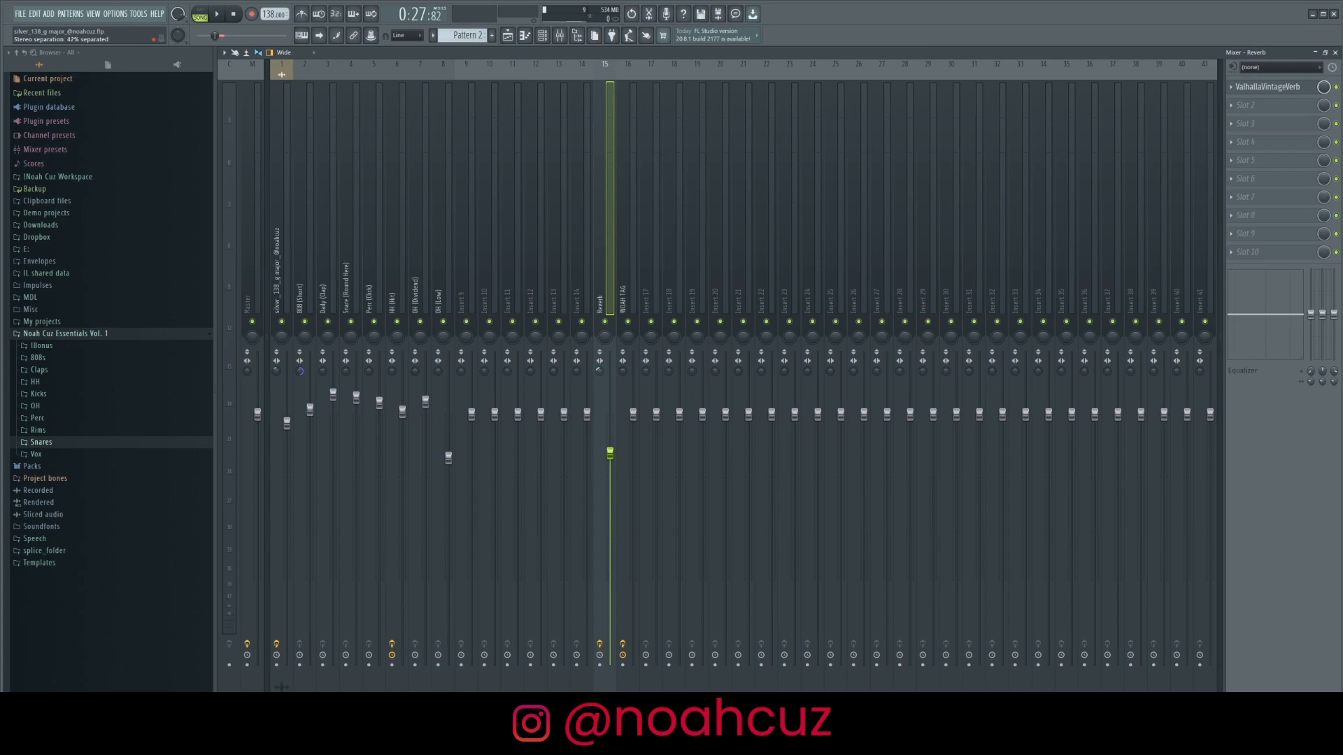
key("space")
left_click(402, 231)
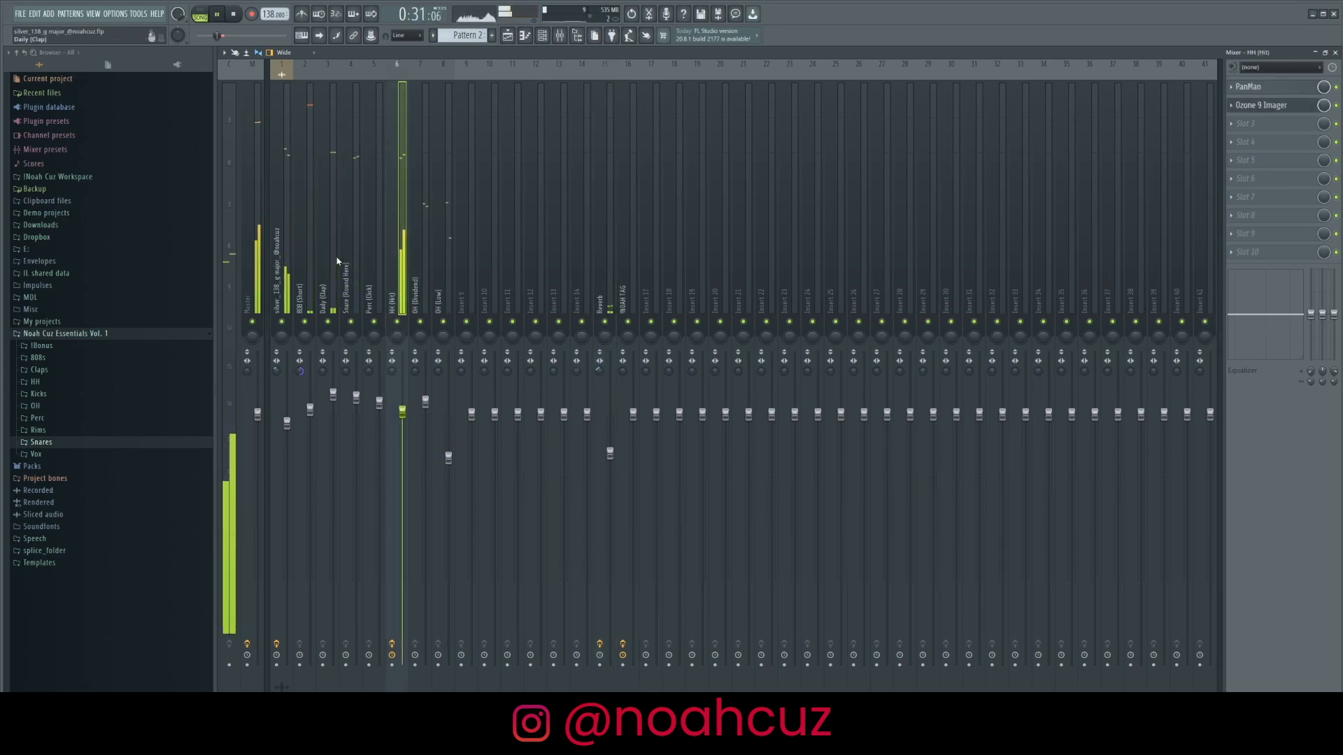
left_click(613, 451)
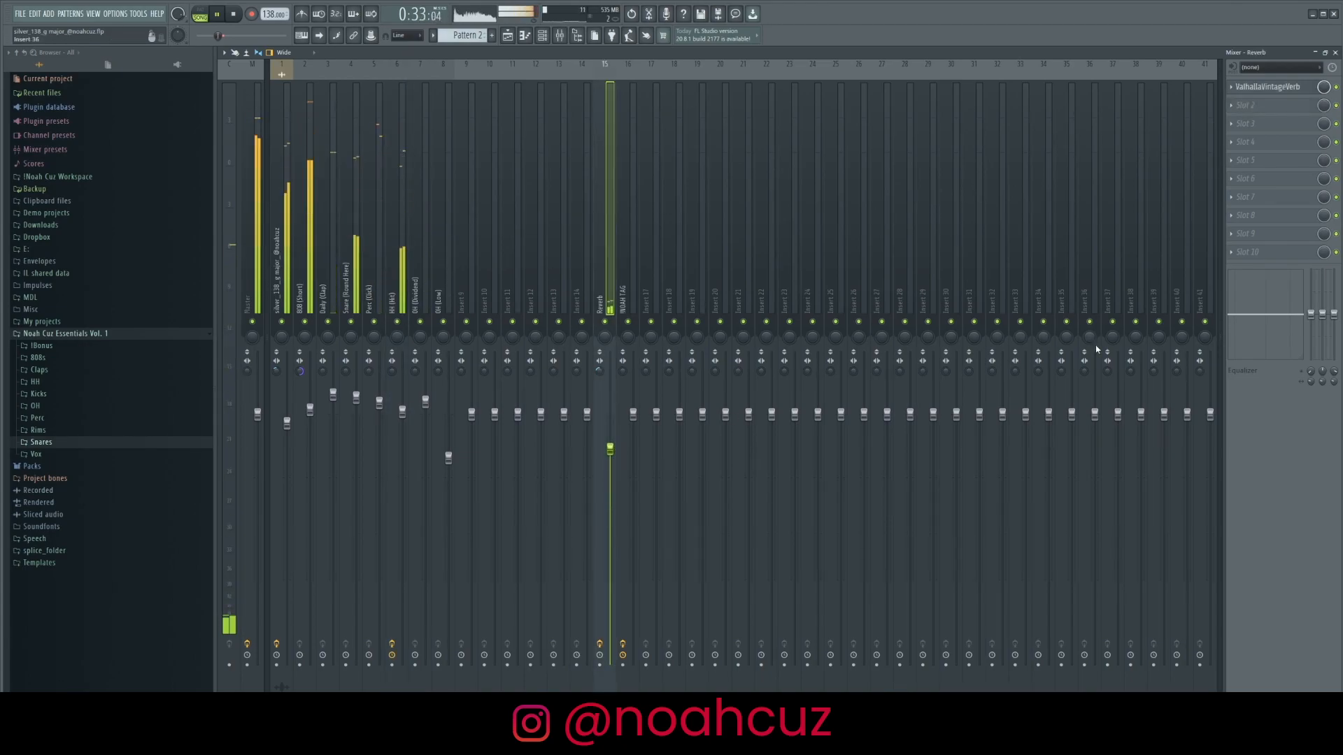
key("space")
In the playlist, move the melody loop clip from Track 4 onto Track 3, starting at bar 33
key("F5")
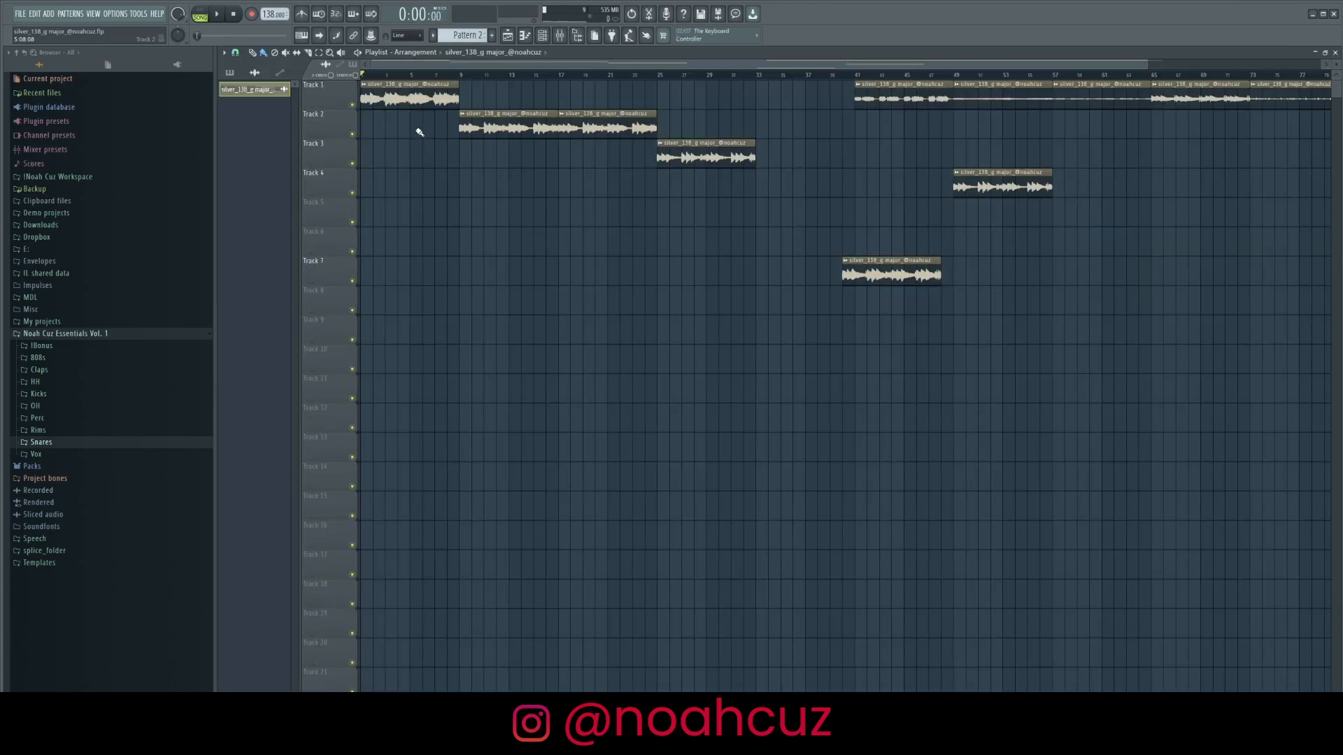
left_click_drag(400, 95, 410, 123)
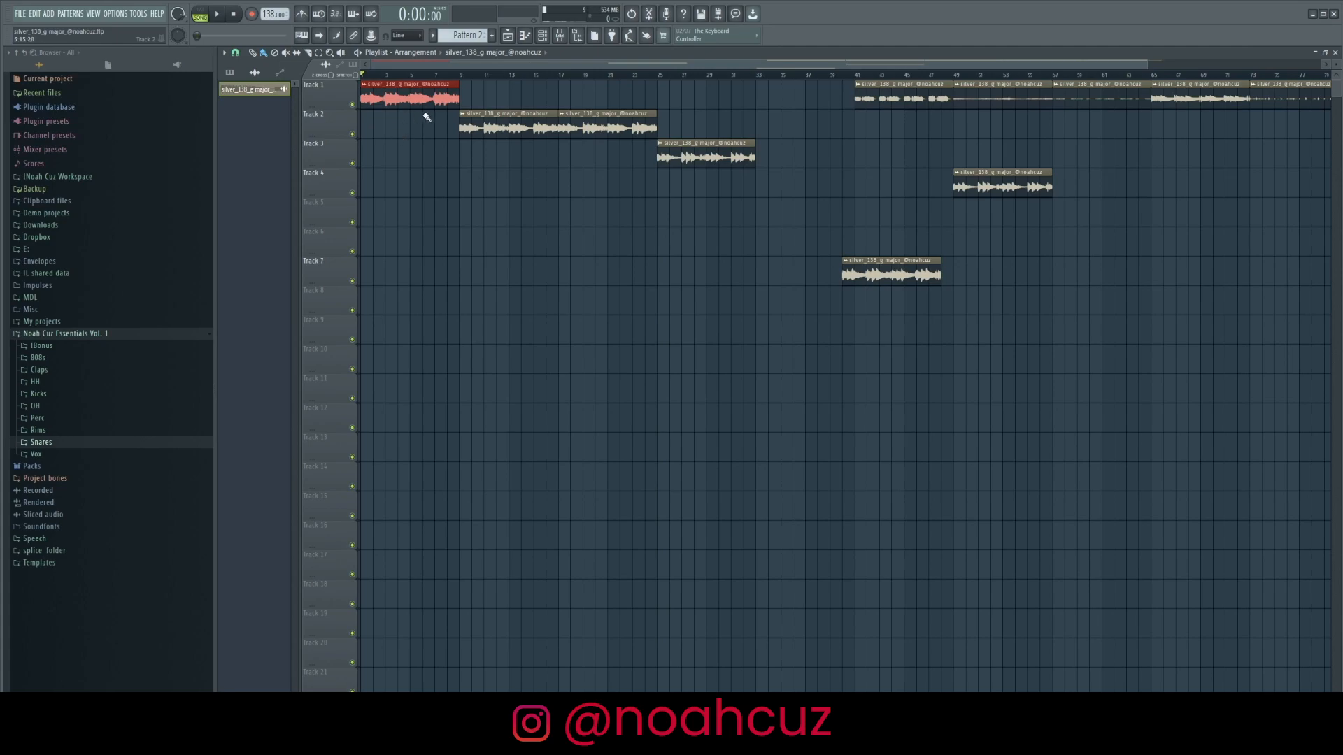
left_click_drag(472, 198, 536, 140)
left_click_drag(492, 199, 575, 140)
left_click_drag(675, 141, 684, 166)
left_click(820, 228, "ctrl")
left_click_drag(635, 75, 716, 189)
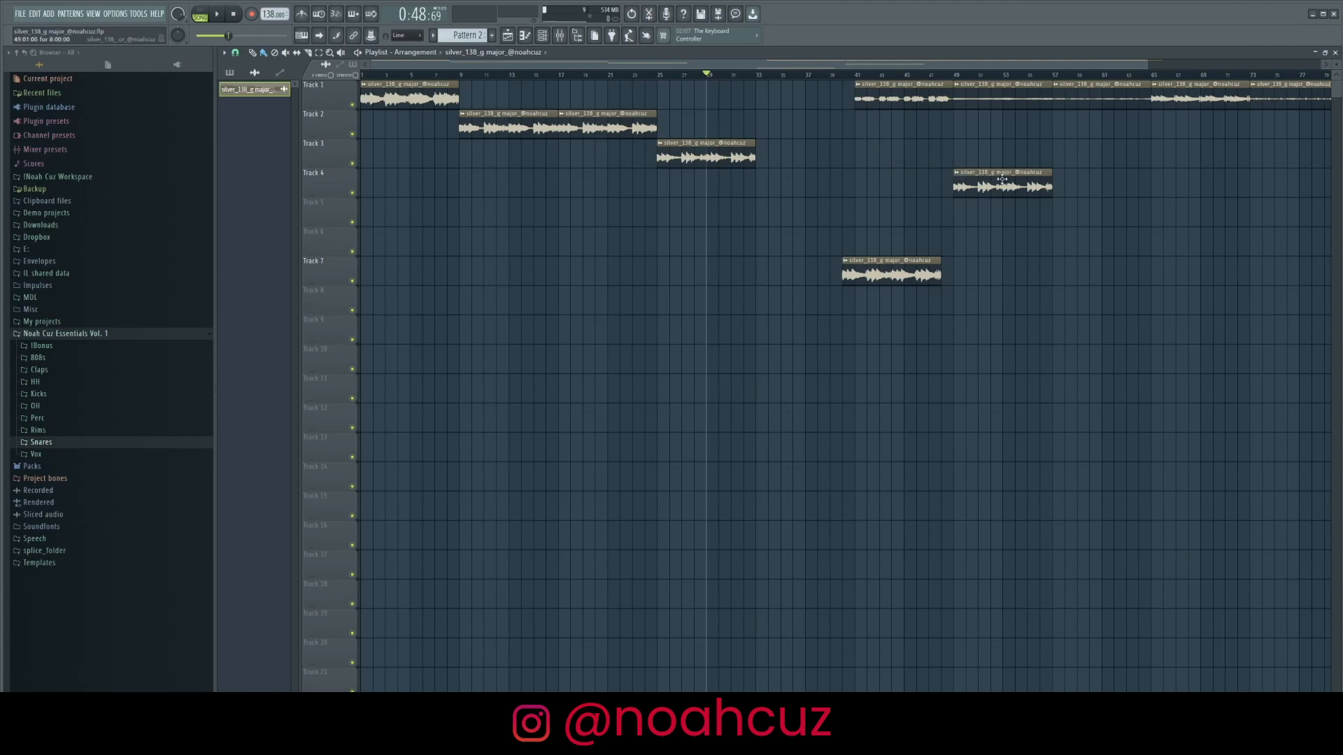
left_click_drag(1021, 181, 824, 137)
left_click(757, 75)
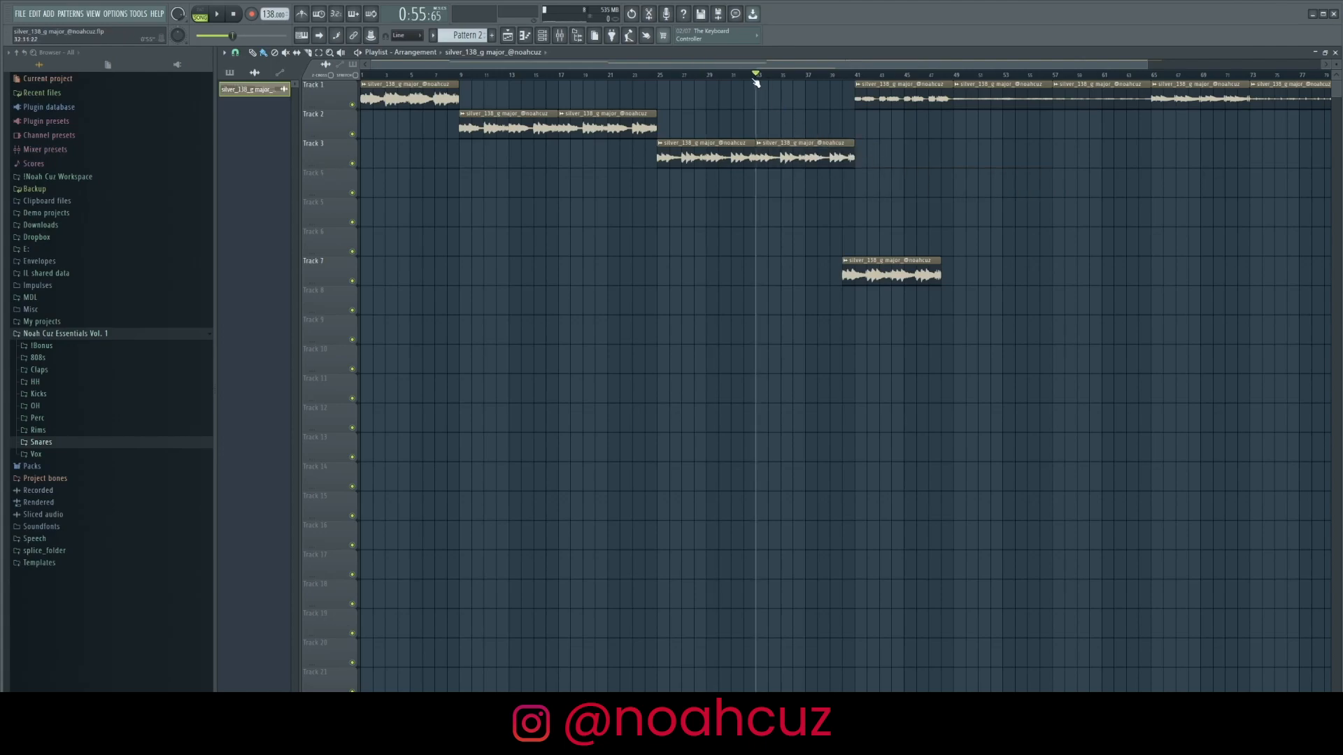
Place two loop clips on Track 4 at bars 33 and 41 and delete the leftover clips on Tracks 1 and 3
scroll(757, 76, "right", 2)
left_click_drag(1235, 95, 743, 191)
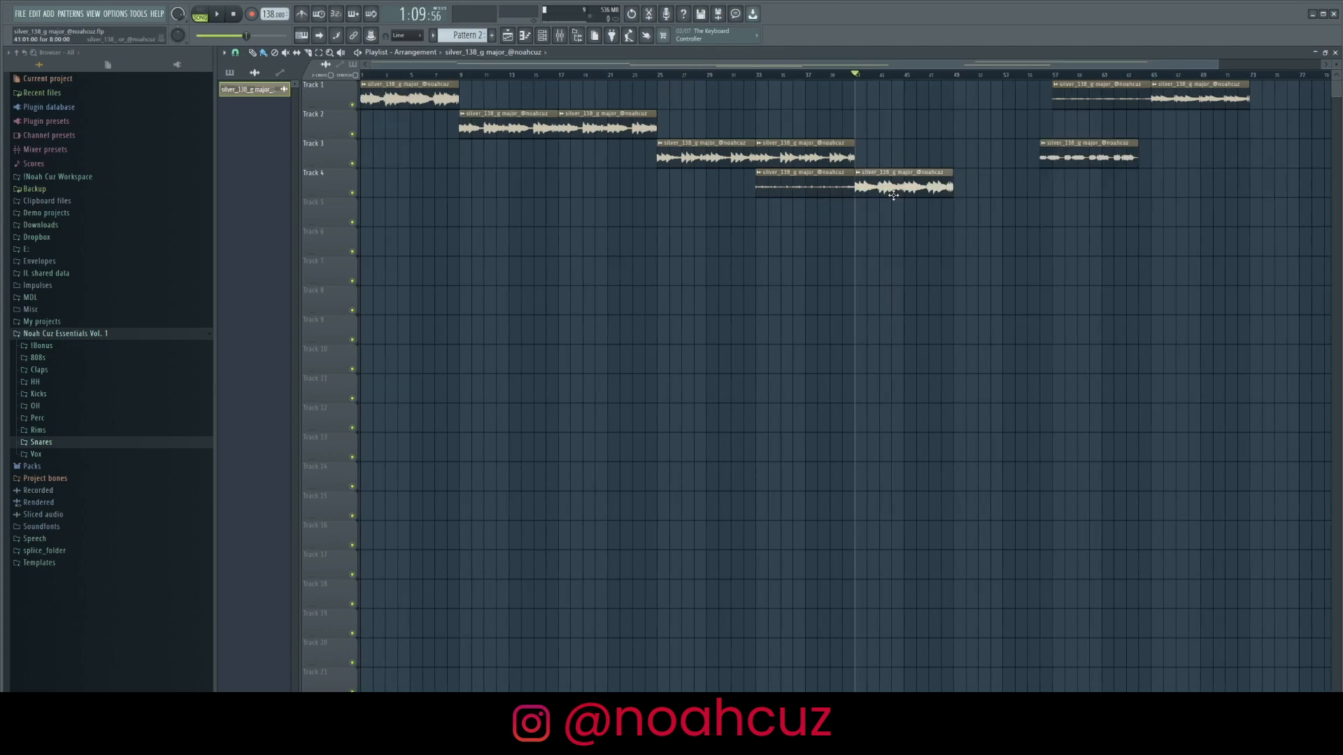
left_click(903, 174)
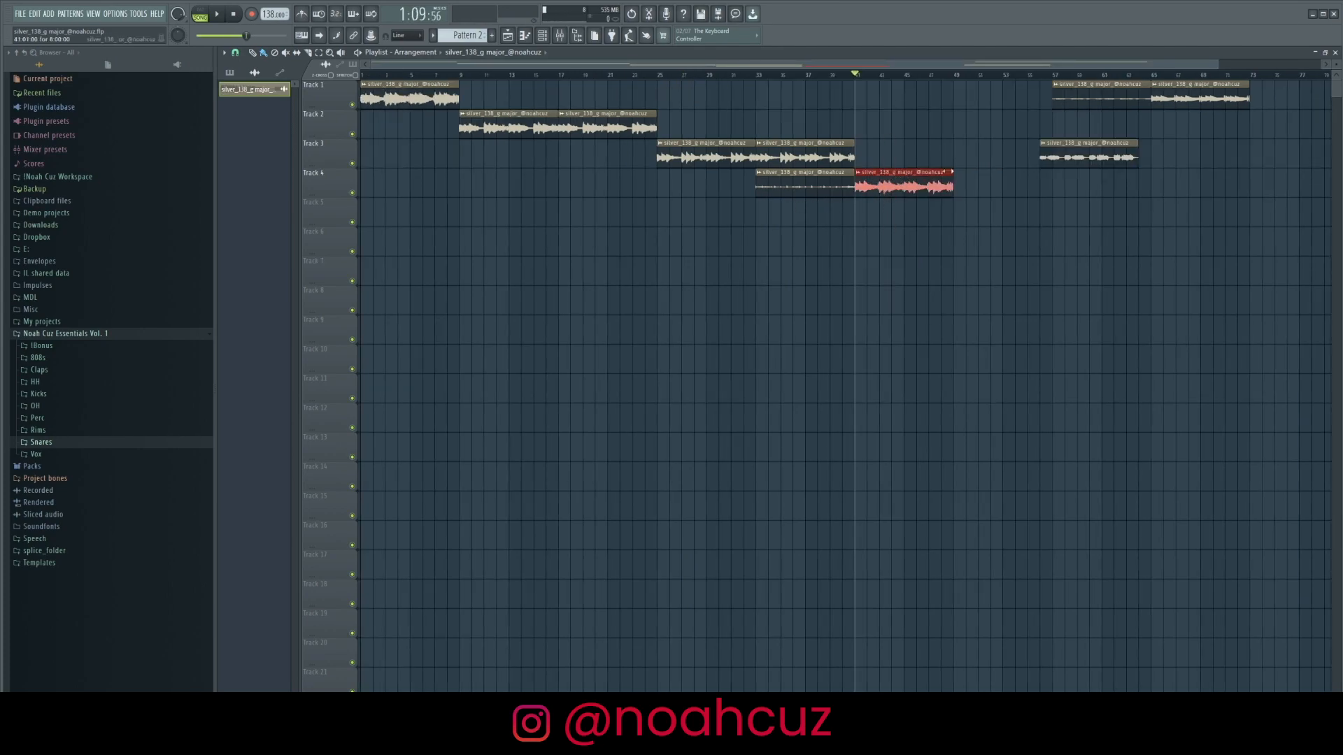
right_click(1077, 165)
right_click(1119, 98)
right_click(1182, 98)
Duplicate the Track 2 loop pair to bar 49 and the Track 3 and 4 loop clips to follow from bar 65
left_click_drag(490, 133, 985, 142)
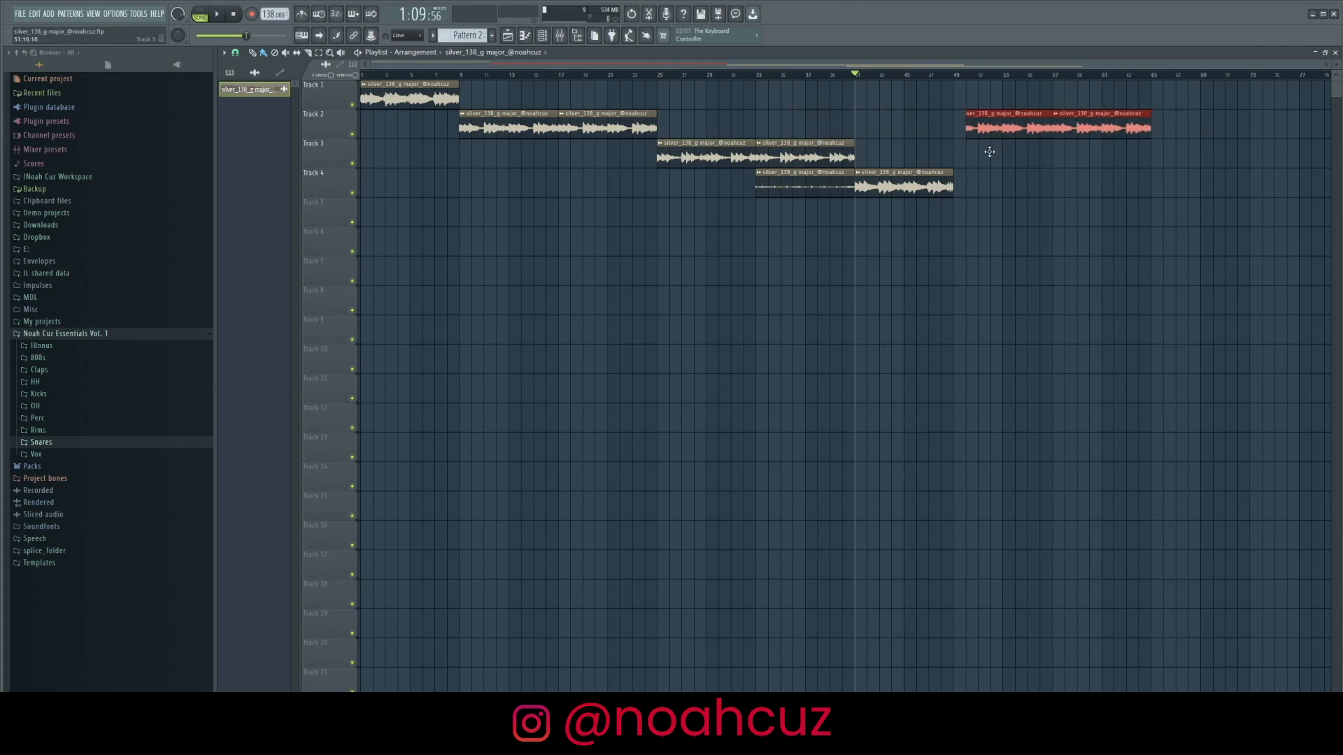
left_click_drag(1256, 273, 661, 112)
key("ctrl+b")
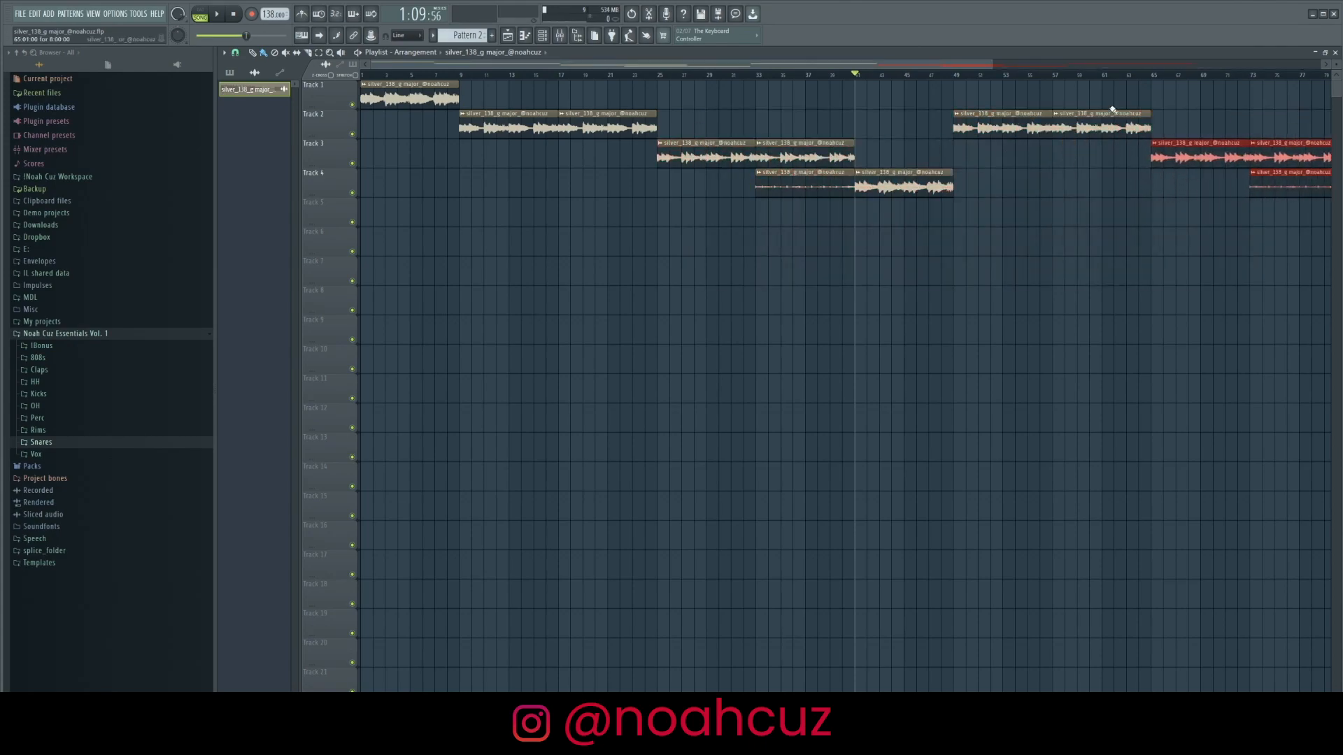
Repeat the Track 2 loop pair at bar 89 and copy the Track 1 intro clip to bar 105 as an outro
left_click_drag(1007, 66, 1265, 174)
left_click(397, 124)
left_click_drag(399, 101, 1186, 101)
Split Pattern 2 by channel, lay the drums on Tracks 5 to 11 from bars 9 to 25, and delete the first OH (Dividend) clip
left_click(456, 35)
left_click(494, 108)
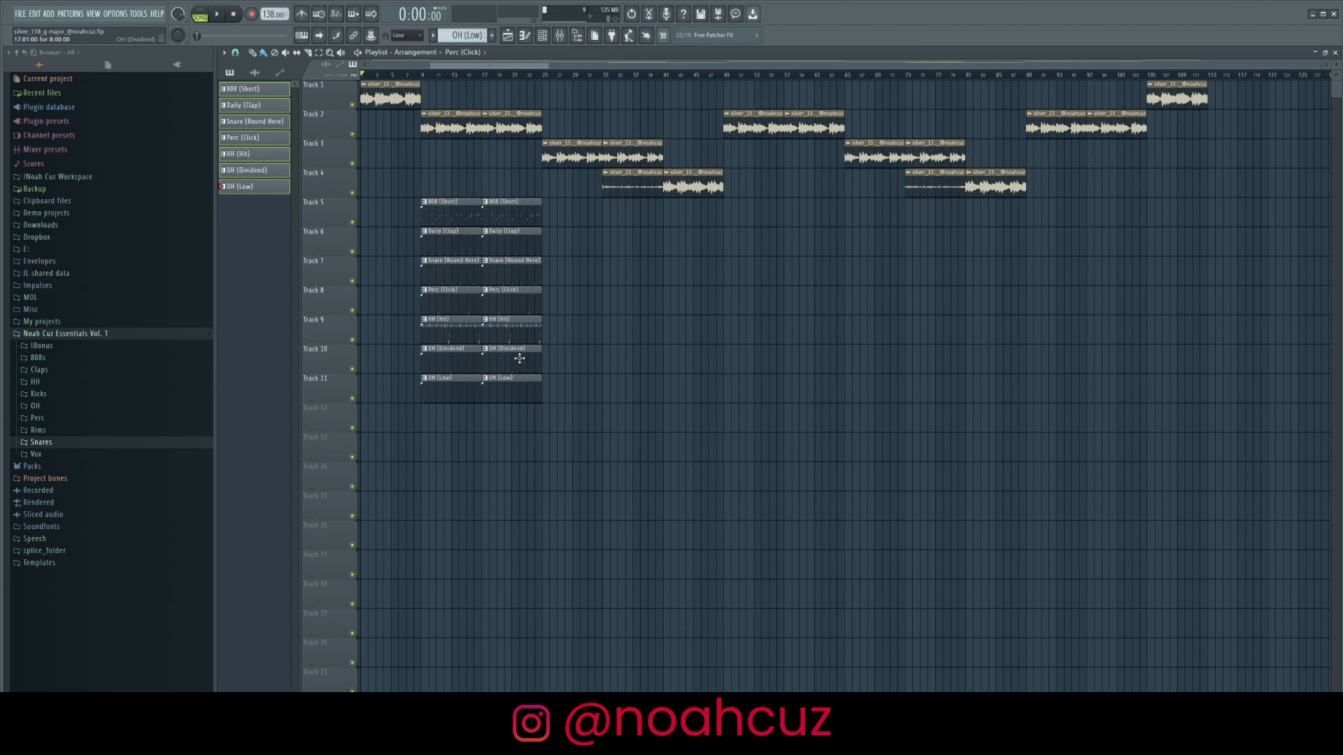
right_click(448, 365)
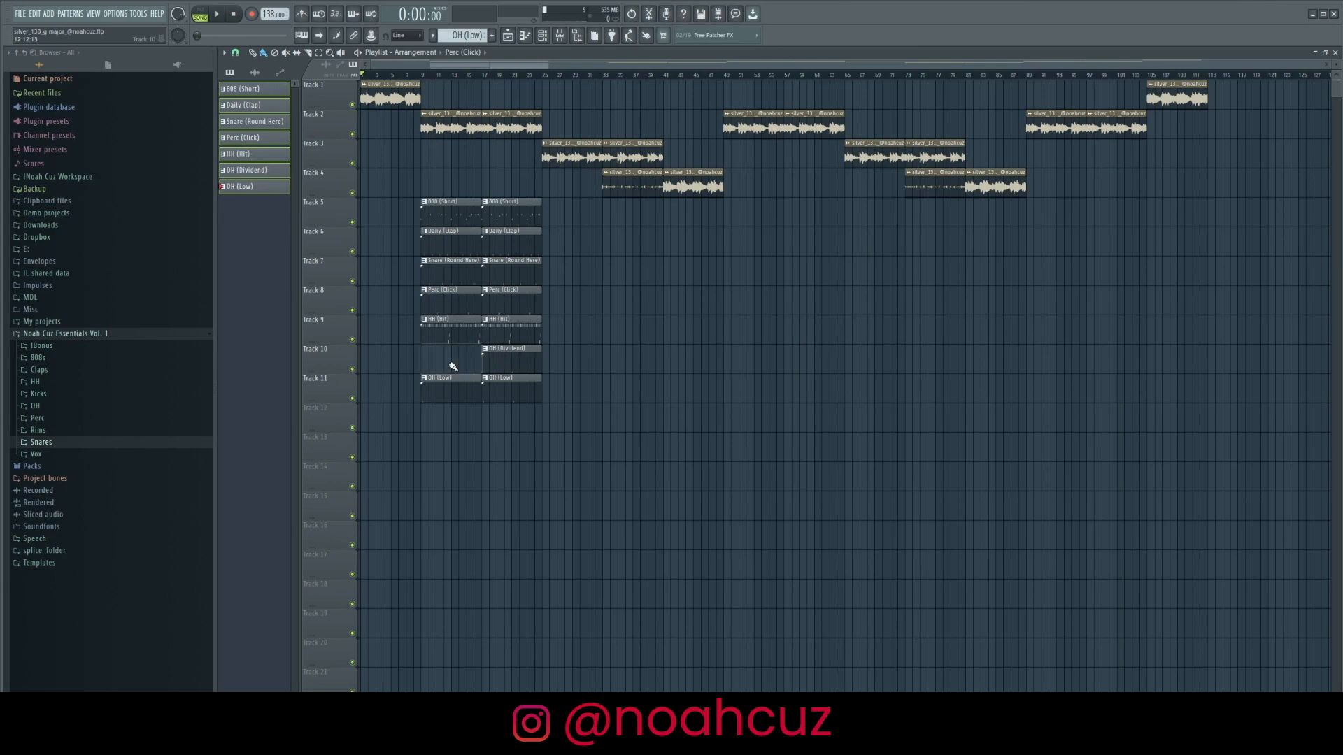
Duplicate the second eight-bar drum block on Tracks 5 to 11 twice, filling bars 25 to 41
left_click_drag(535, 458, 516, 201)
key("ctrl+b")
key("ctrl+d")
left_click_drag(639, 436, 549, 203)
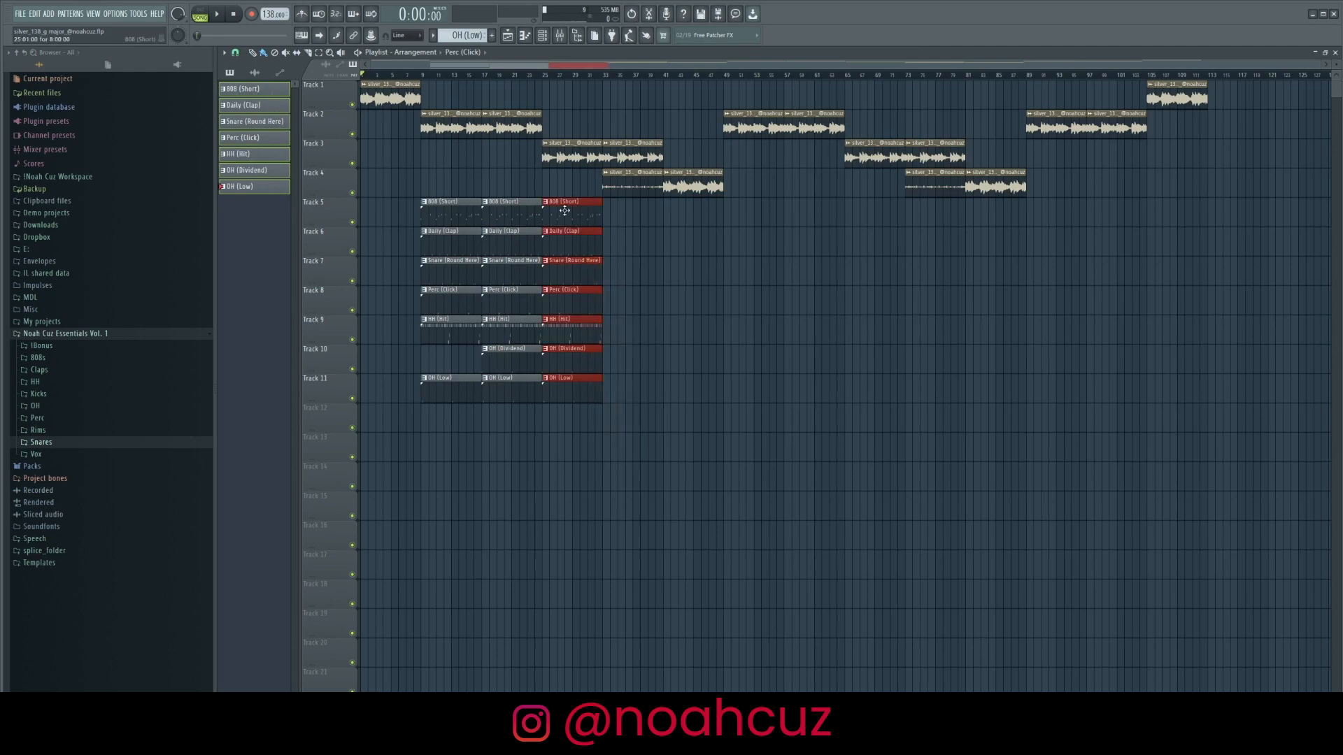
key("ctrl+b")
key("ctrl+d")
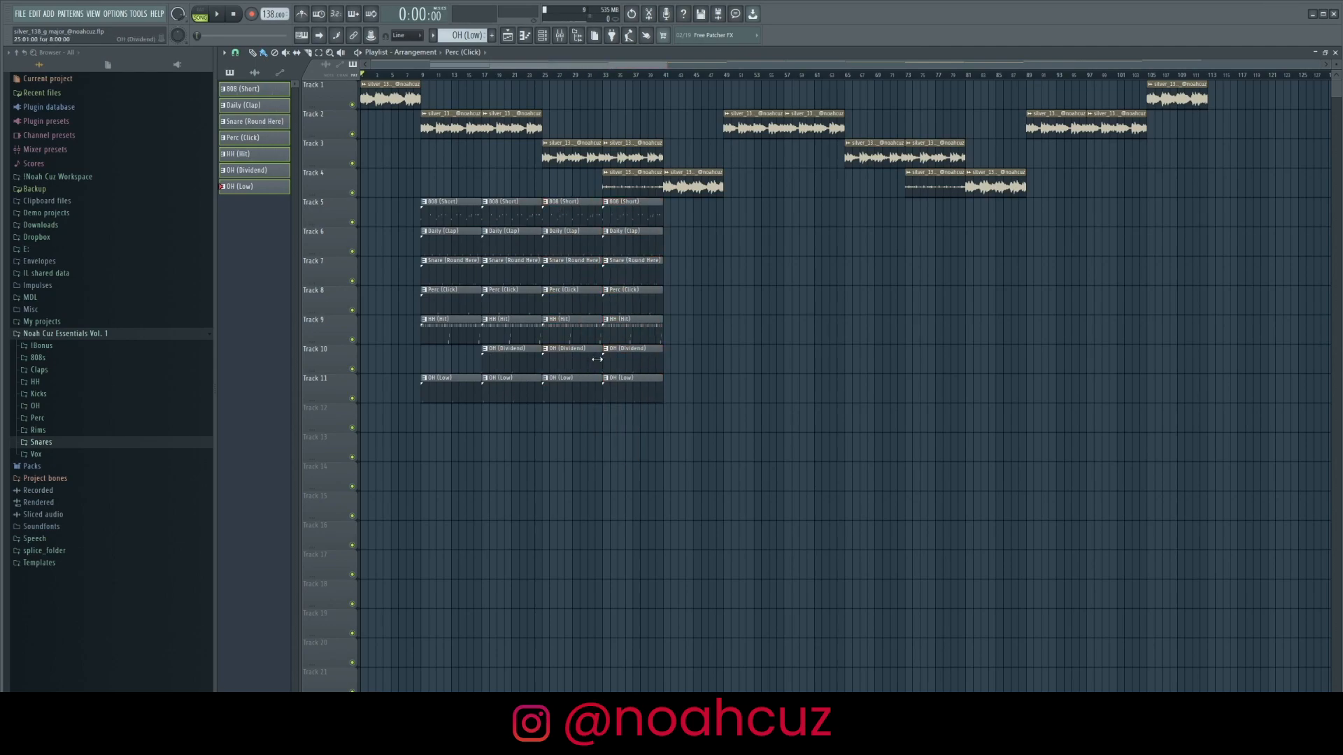
Thin the drums from bar 25: cut OH (Dividend) after its opening hit, delete OH (Low) and Snare at bar 25, and Perc at bar 33
right_click(613, 370)
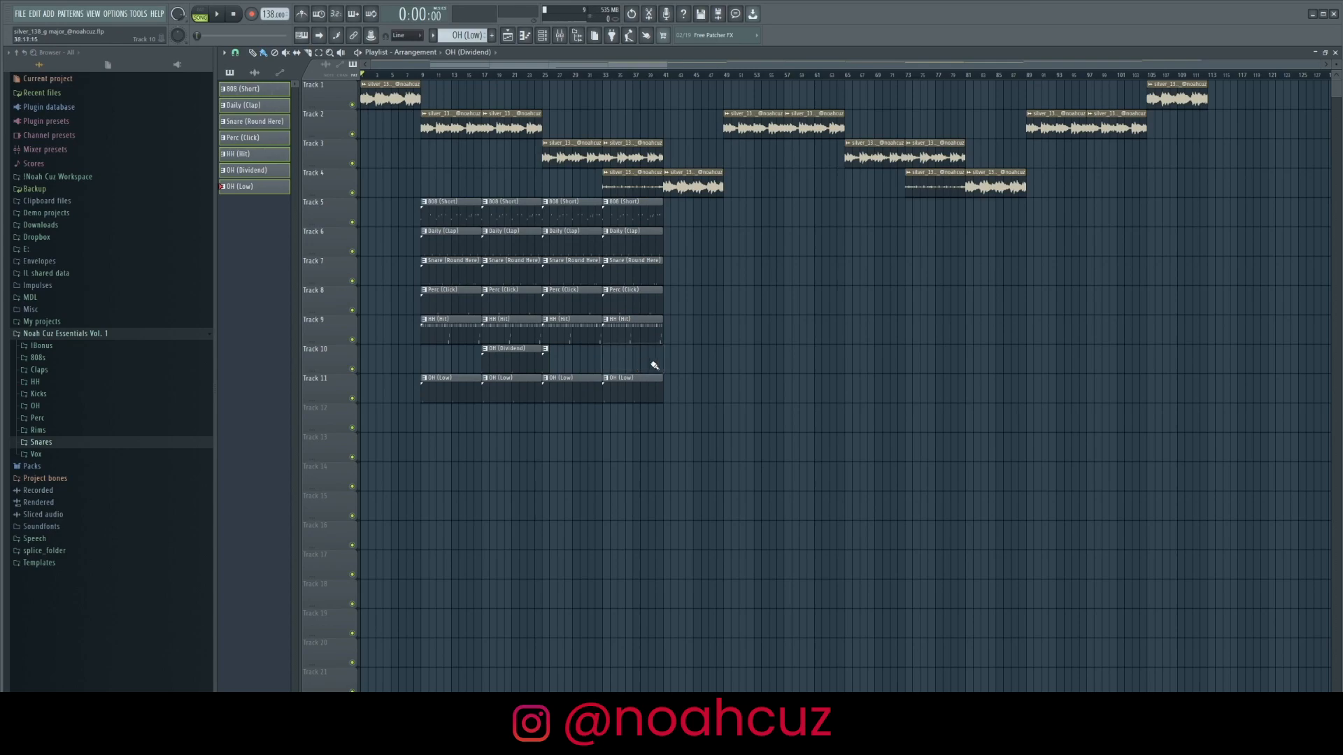
right_click(573, 394)
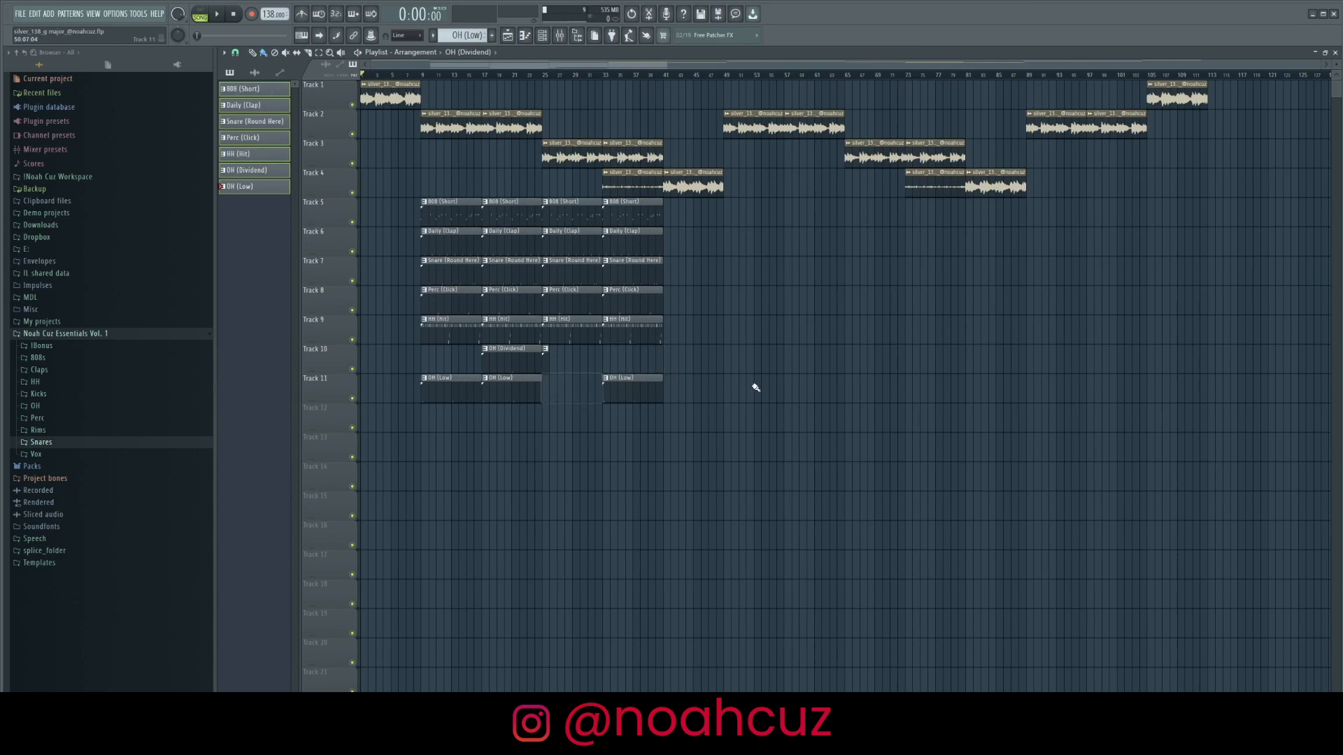
right_click(574, 272)
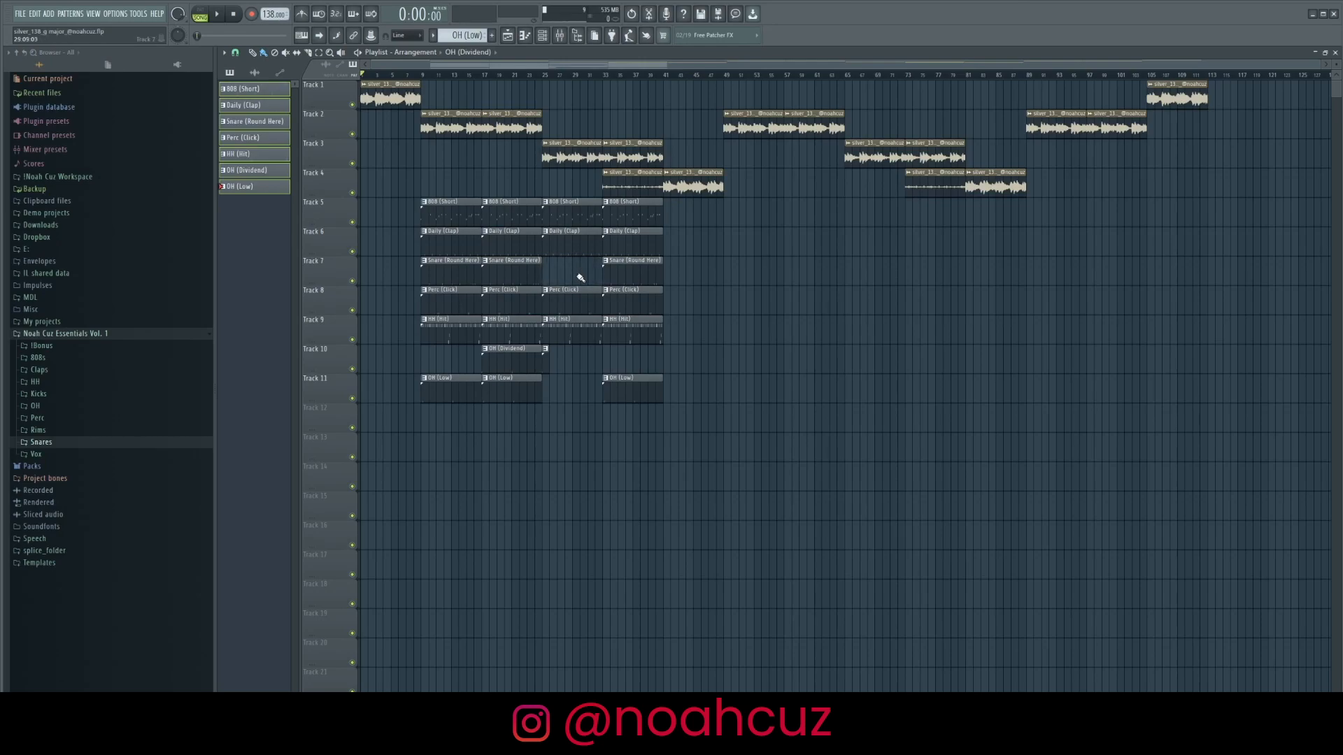
right_click(633, 305)
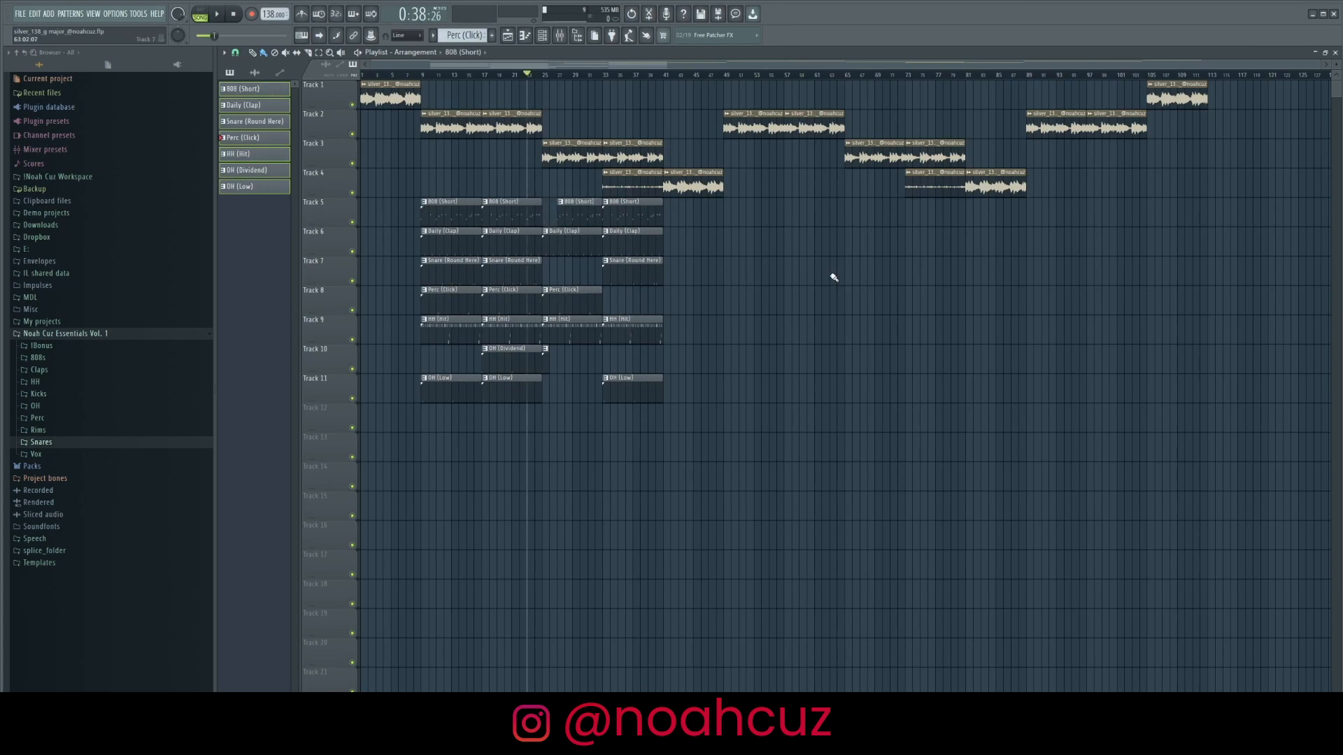
Play the arrangement, lower the melody loop's mixer level slightly, and return to the playlist
key("space")
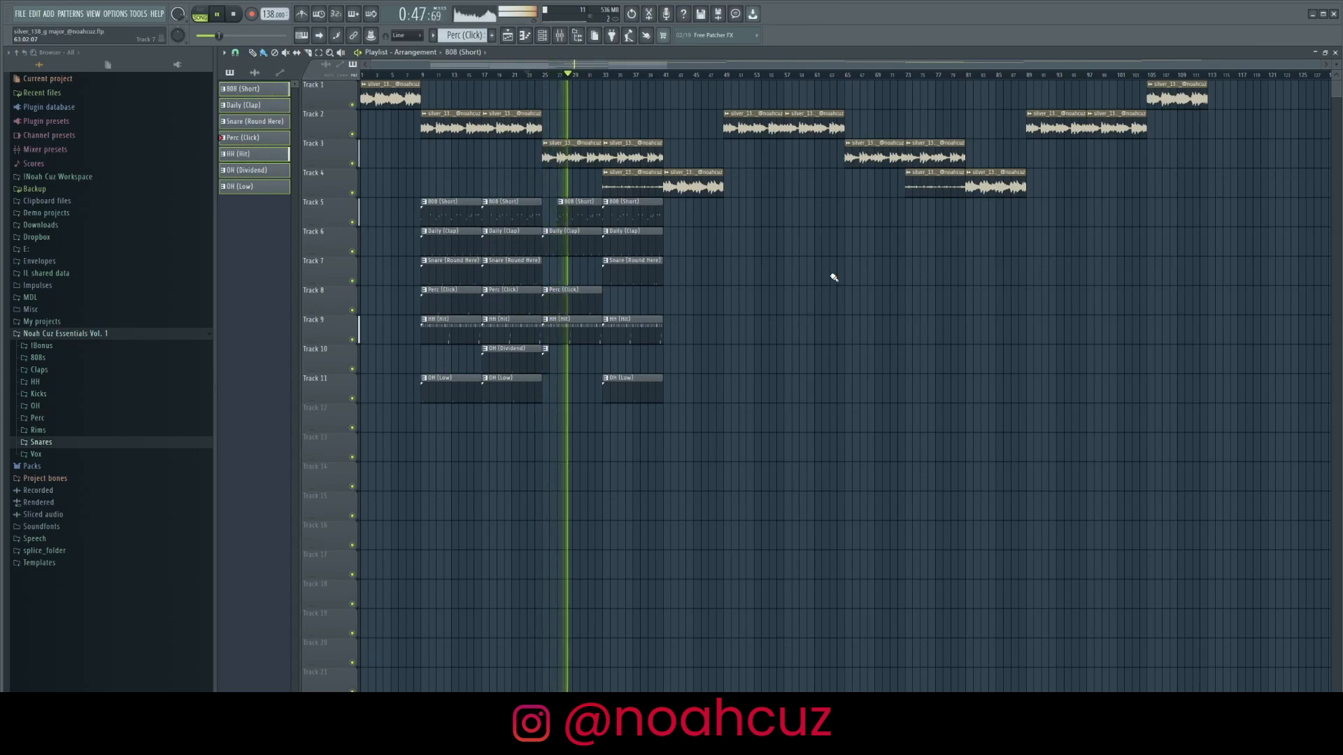
left_click(560, 35)
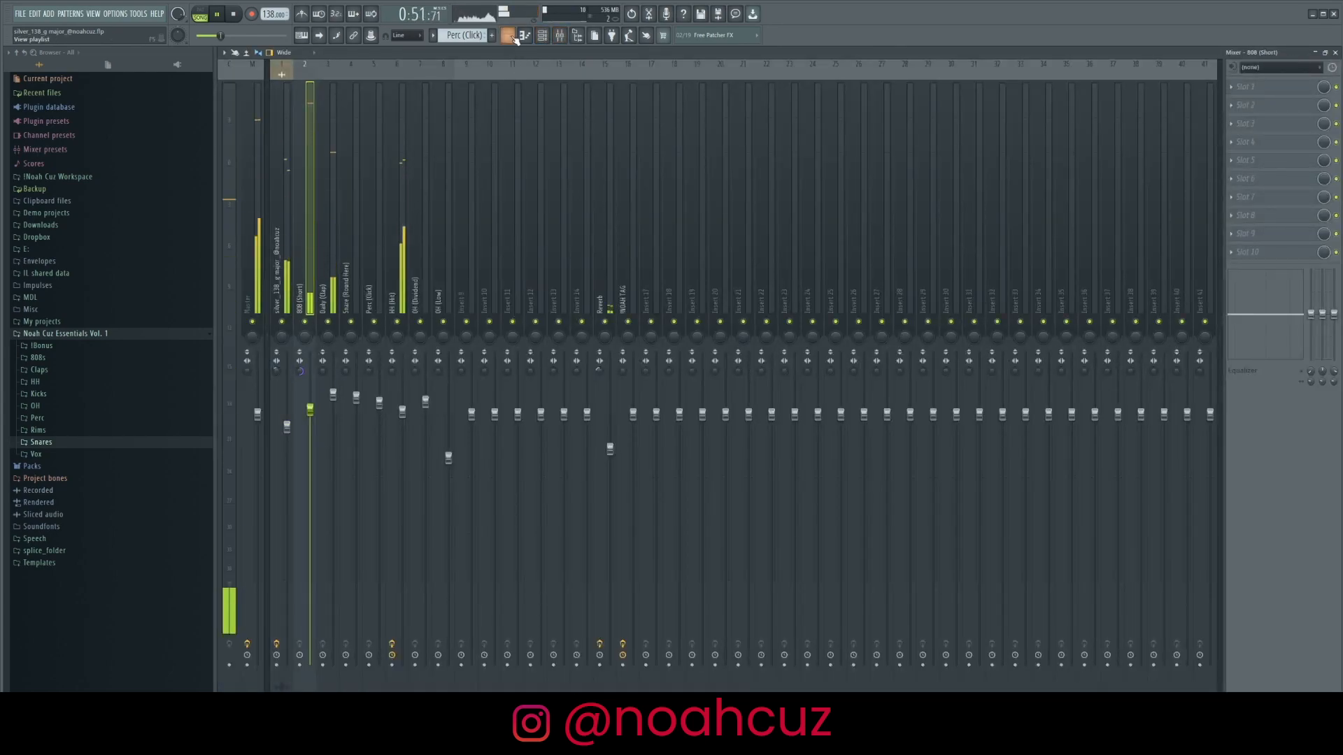
key("F9")
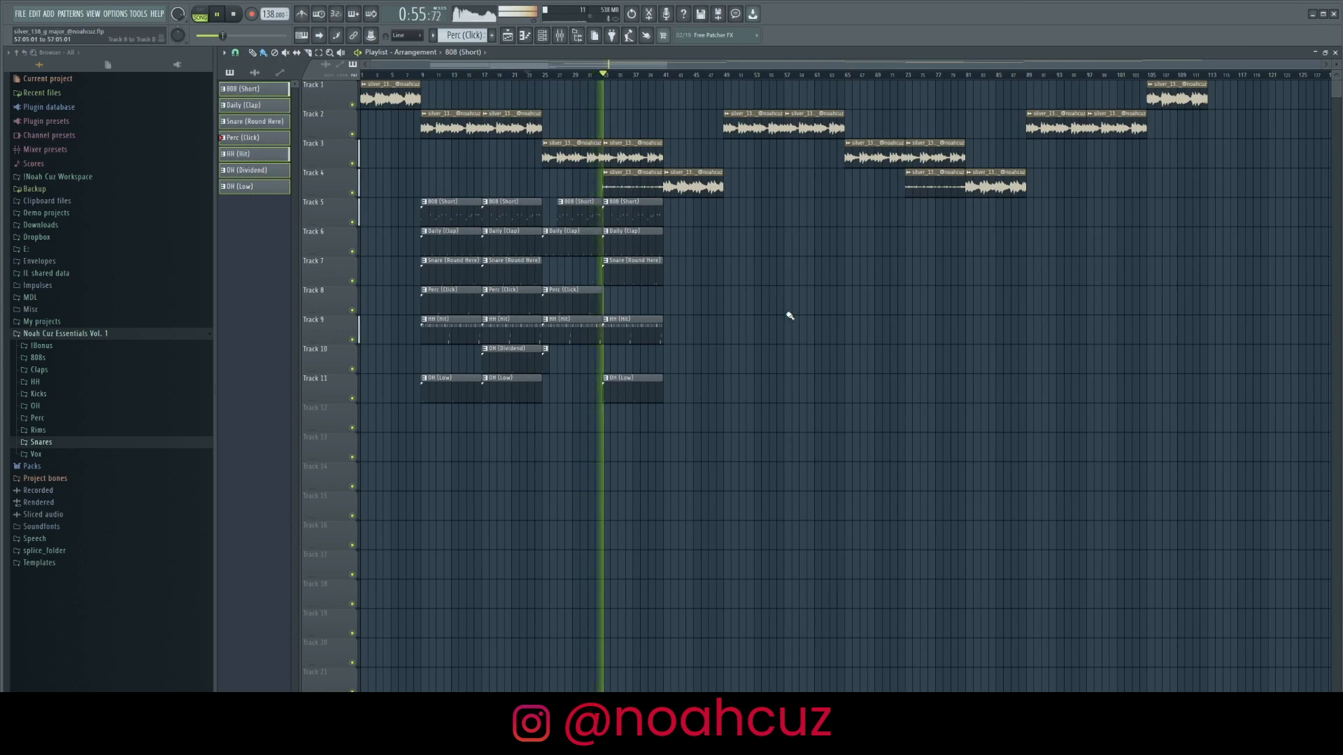
Trim the ends of the Daily (Clap), Snare, HH and OH (Low) clips at bar 33 back to bar 40
left_click_drag(689, 431, 639, 247)
left_click(698, 266)
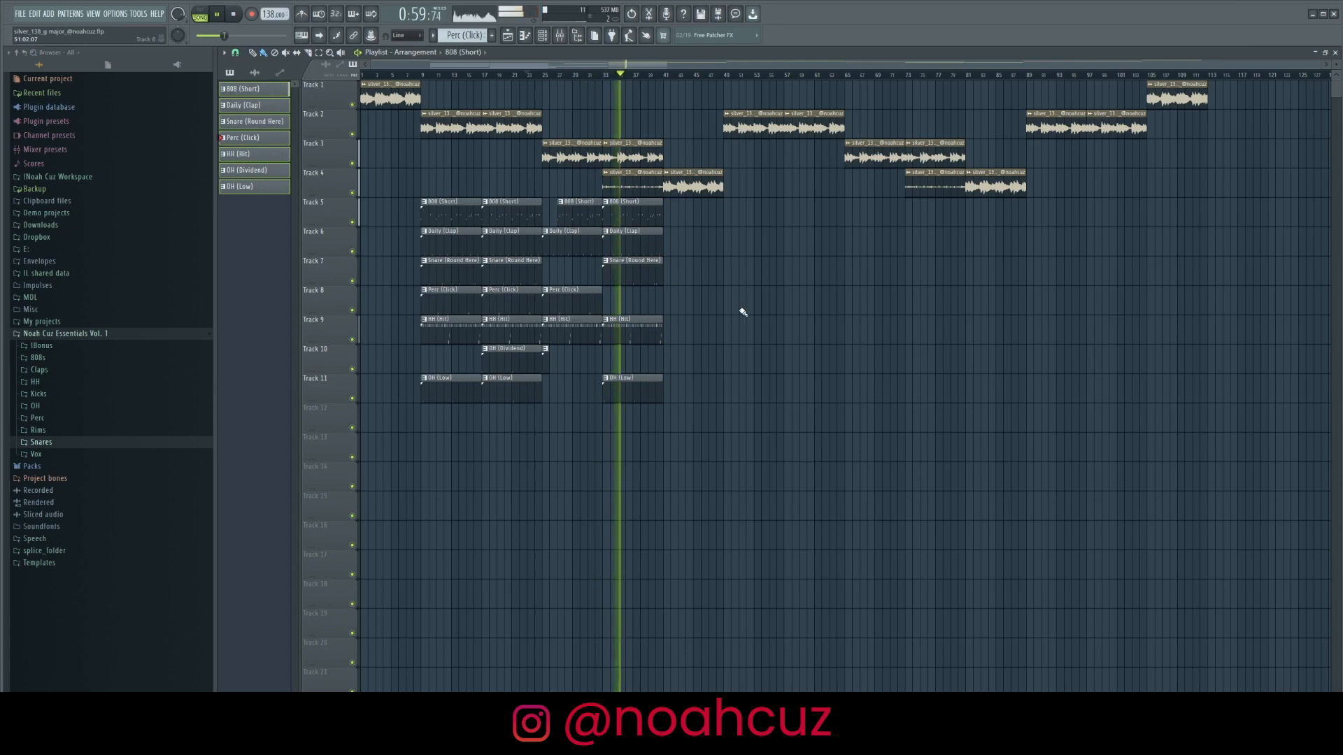
left_click_drag(711, 428, 680, 285)
left_click_drag(734, 461, 648, 240)
key("ctrl+s")
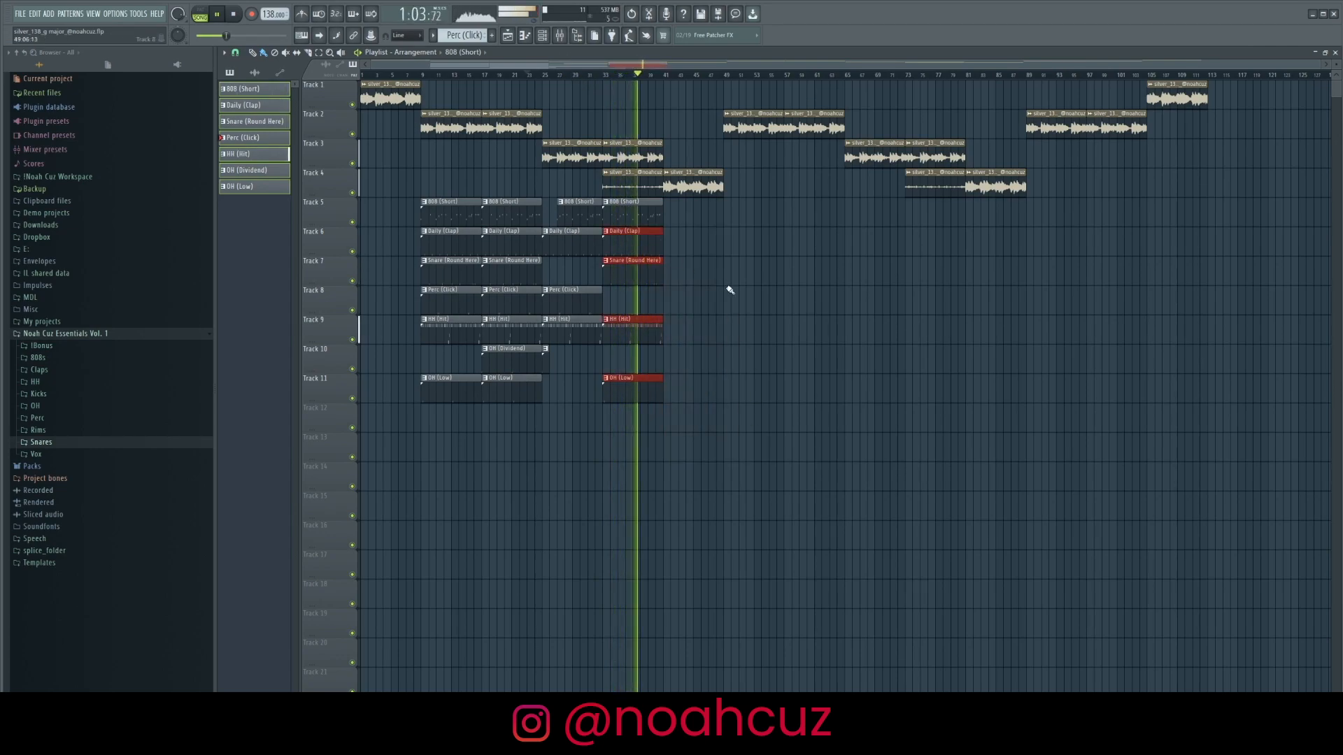
left_click_drag(663, 248, 655, 249)
left_click(710, 288)
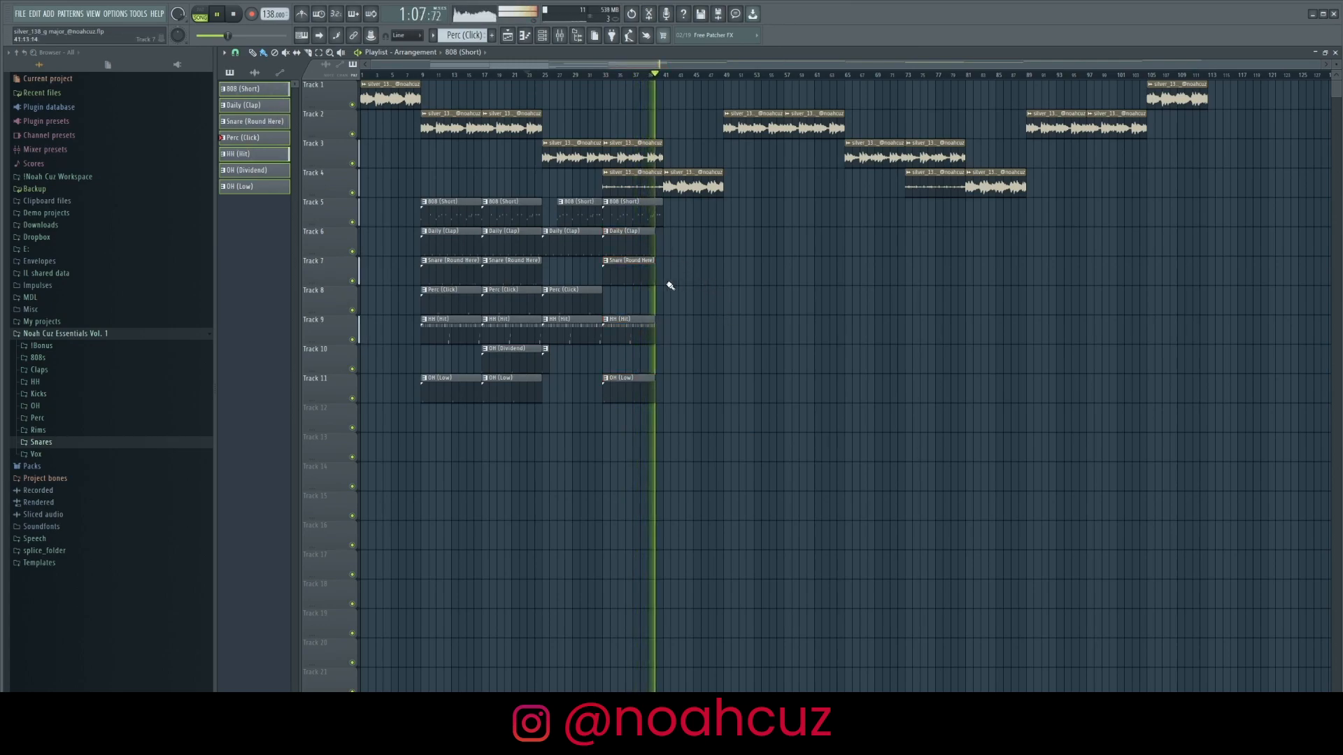
Stop playback and shorten the last Snare (Round Here) clip on Track 7 to end at bar 39
key("space")
left_click_drag(653, 276, 647, 278)
left_click_drag(717, 461, 695, 239)
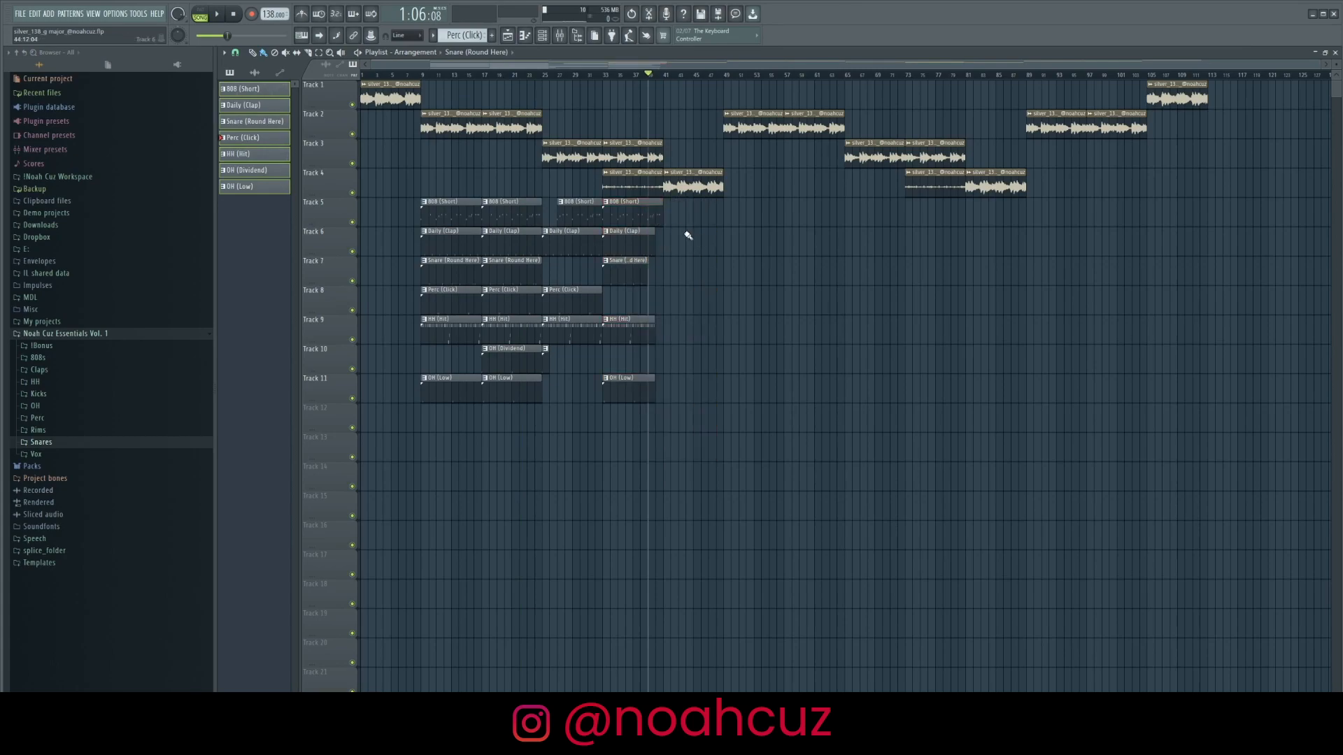
Duplicate the drum arrangement on Tracks 5 to 11 under the repeated melody sections at bars 49 to 81 and 89 to 105
left_click_drag(533, 429, 746, 233)
left_click_drag(943, 516, 545, 198)
key("ctrl+b")
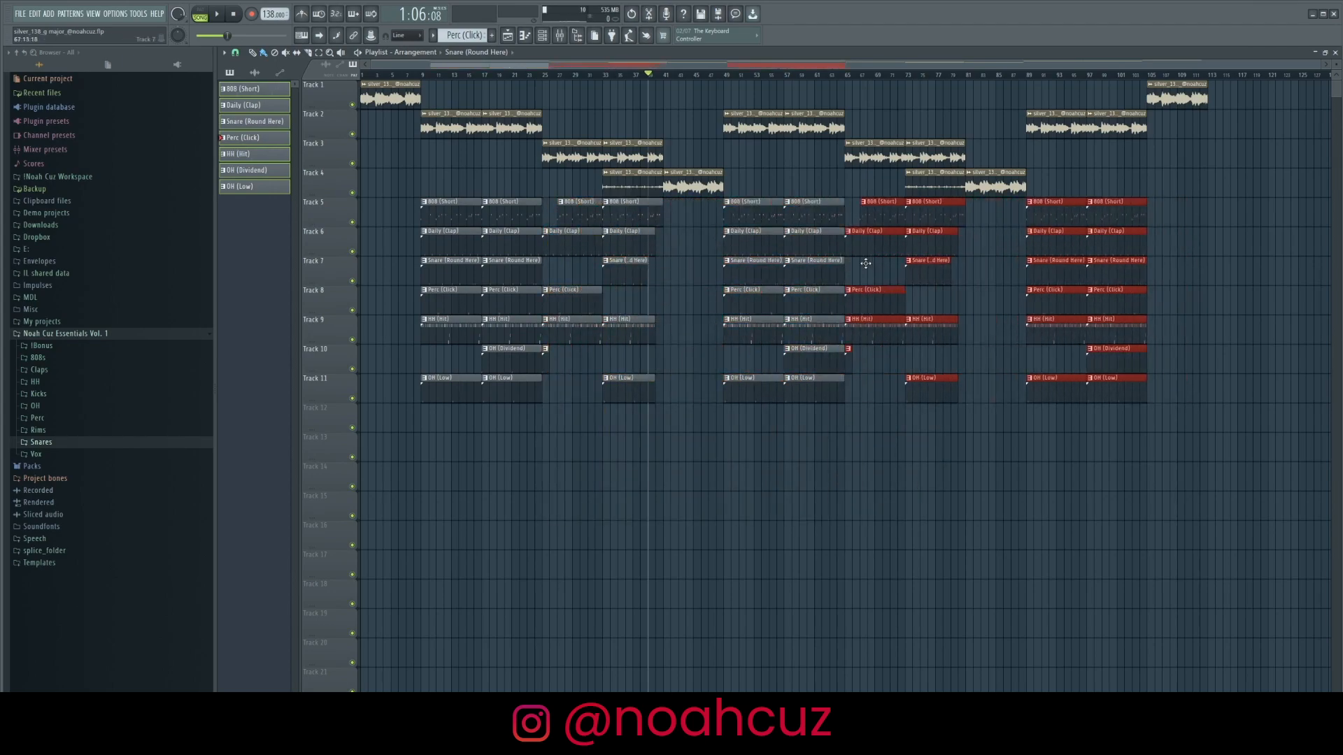
Trim the Daily (Clap), Perc (Click) and HH clips to start at bar 67 and shift the short OH (Dividend) clip from bar 65 to 67
left_click(809, 184)
left_click_drag(834, 74, 800, 74)
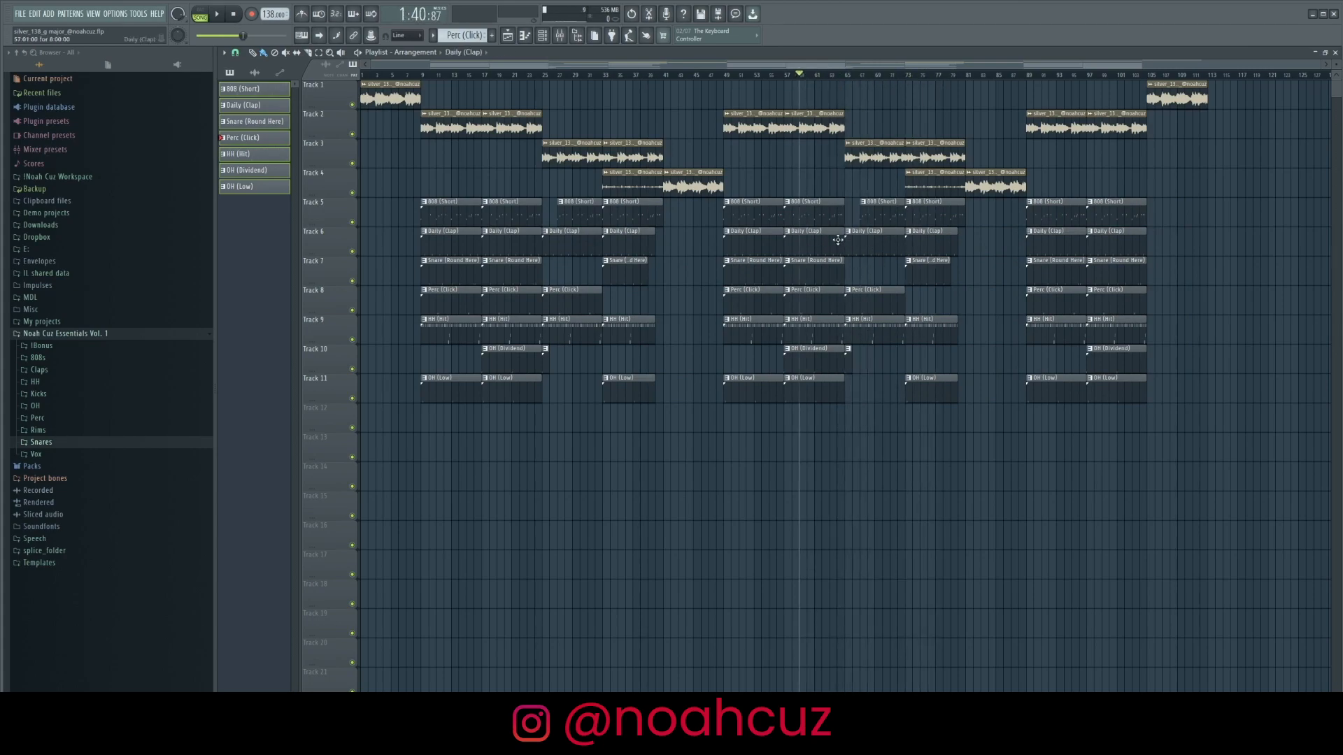
mouse_move(851, 247)
left_mouse_down()
mouse_move(872, 334)
mouse_move(862, 249)
left_mouse_up()
left_click(861, 366, "ctrl")
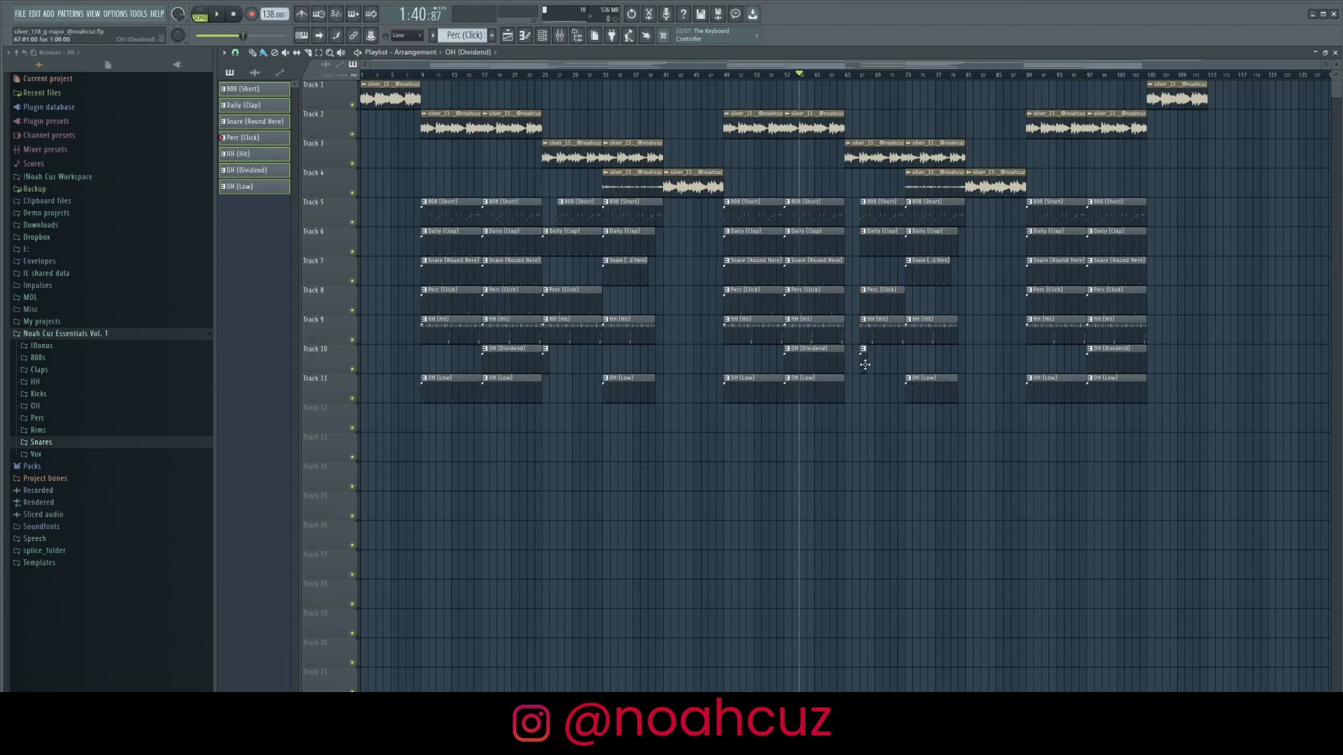
Play the arrangement from bar 64 through the drum break and save the project
left_click(837, 77)
key("space")
key("ctrl+s")
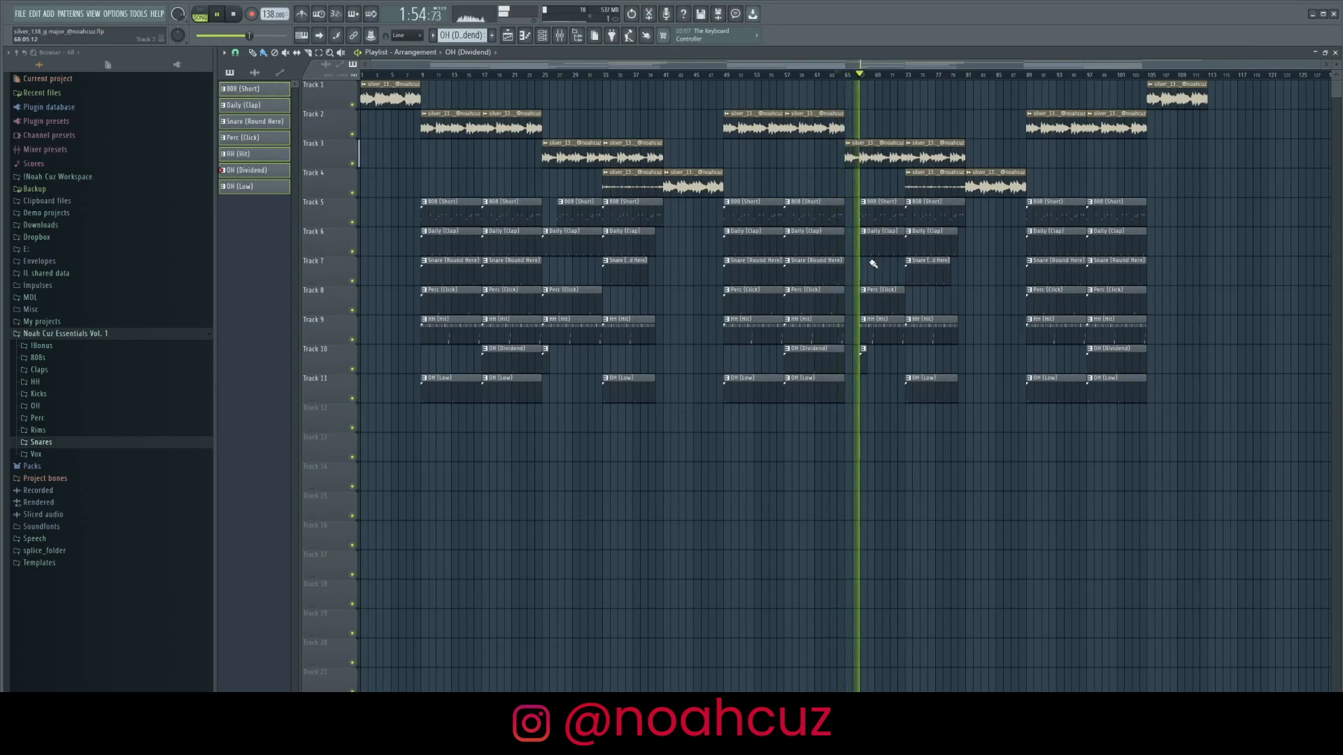
Start the Daily (Clap) clip at bar 66, return the short OH (Dividend) clip to bar 65, and replay the transition
key("space")
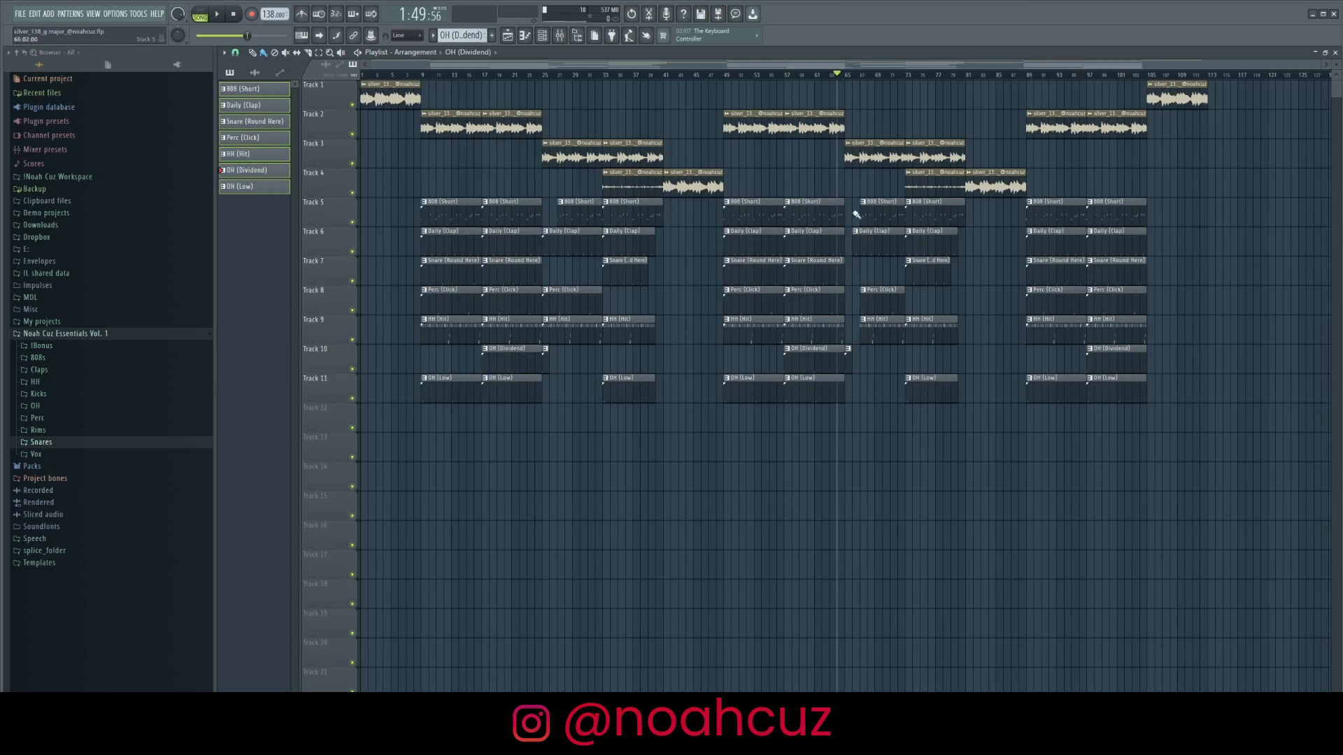
key("space")
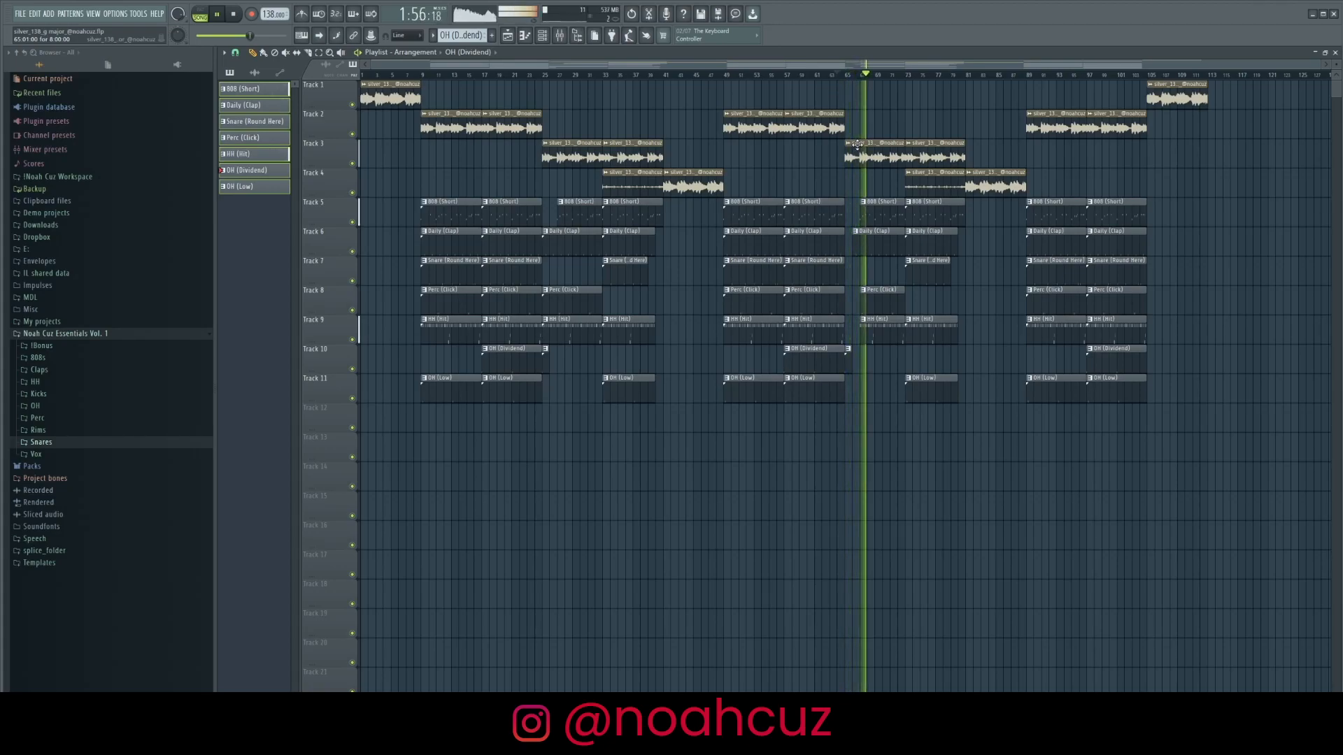
key("space")
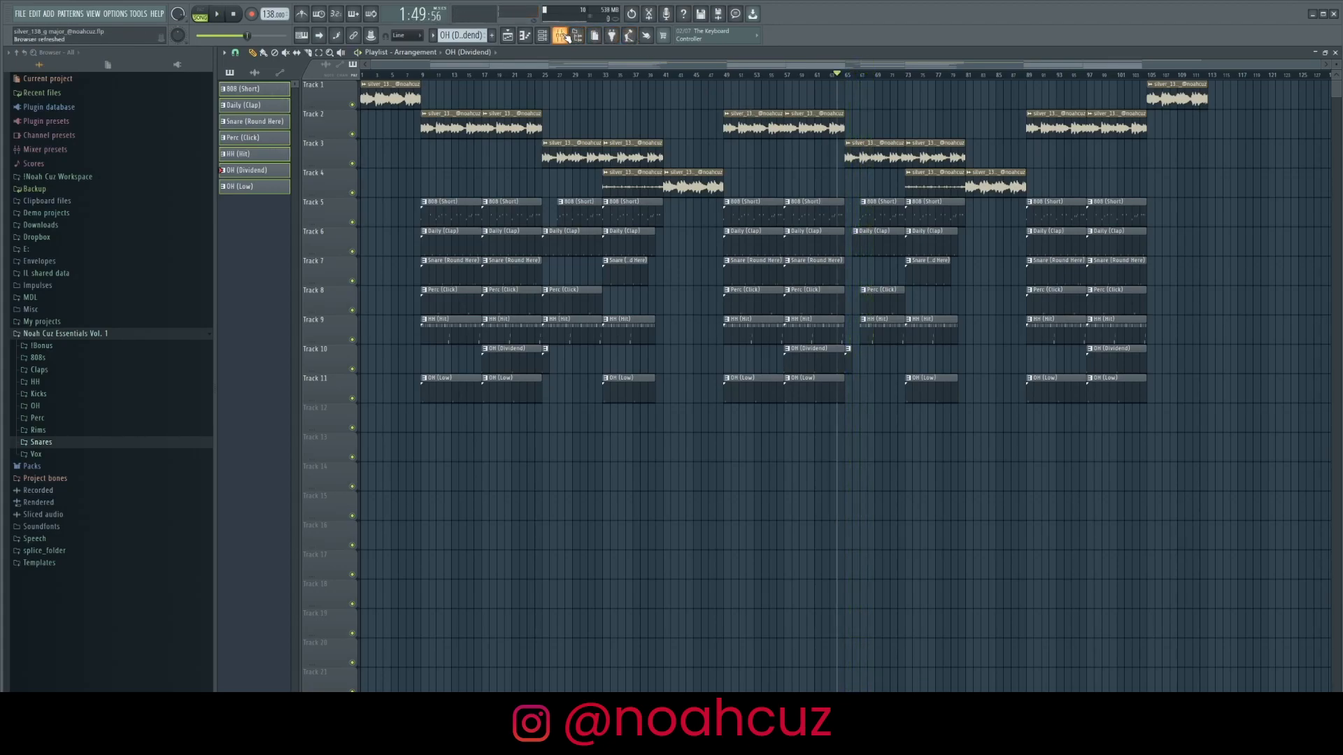
Adjust the low-cut frequency of FabFilter Pro-Q 3 on the melody loop's mixer track to about 108 Hz and create an automation clip for it
left_click(561, 36)
left_click(288, 263)
scroll(487, 461, "up", 3)
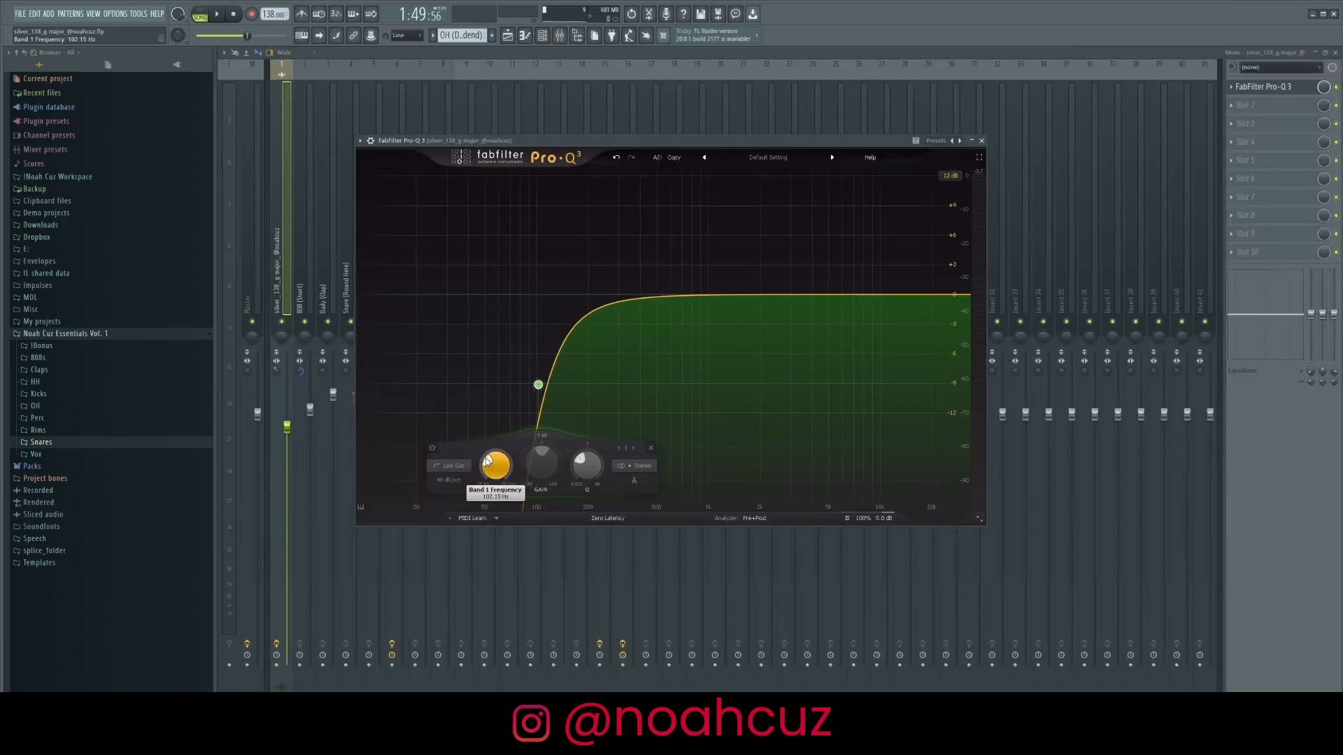
right_click(487, 460)
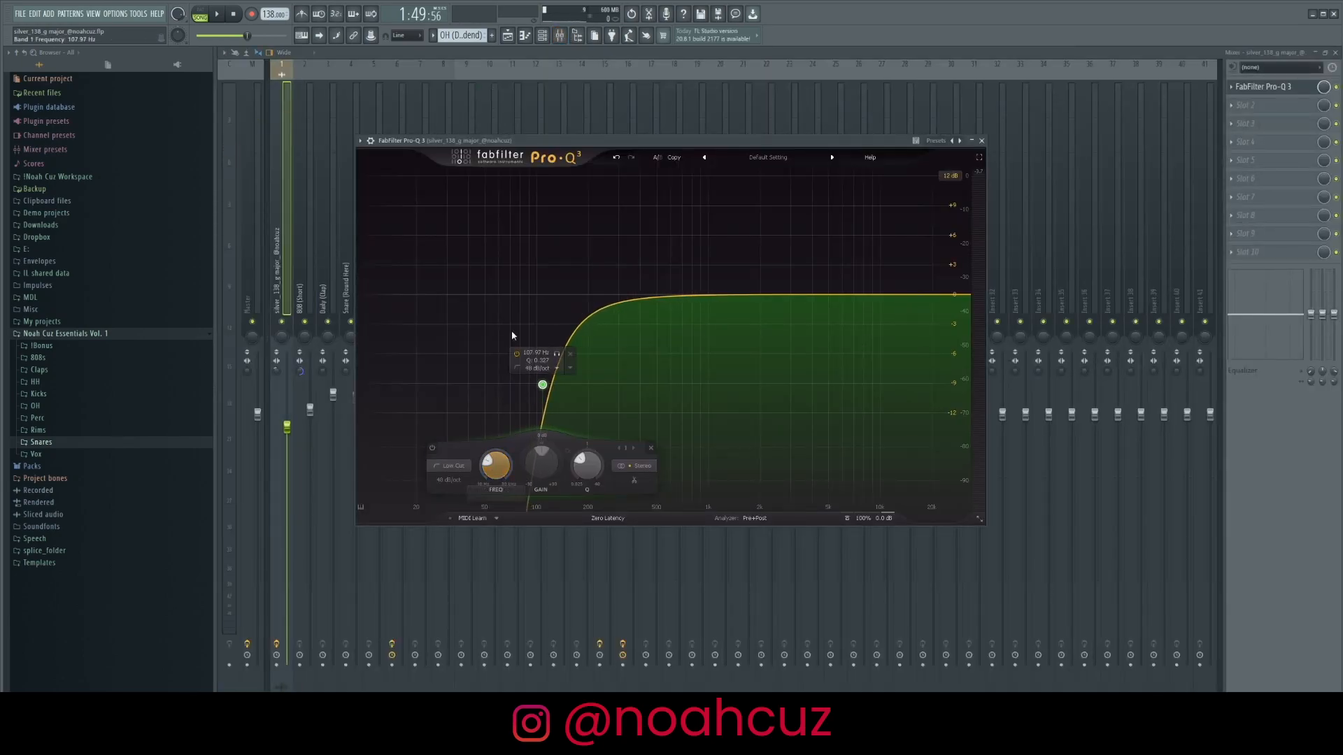
left_click(524, 350)
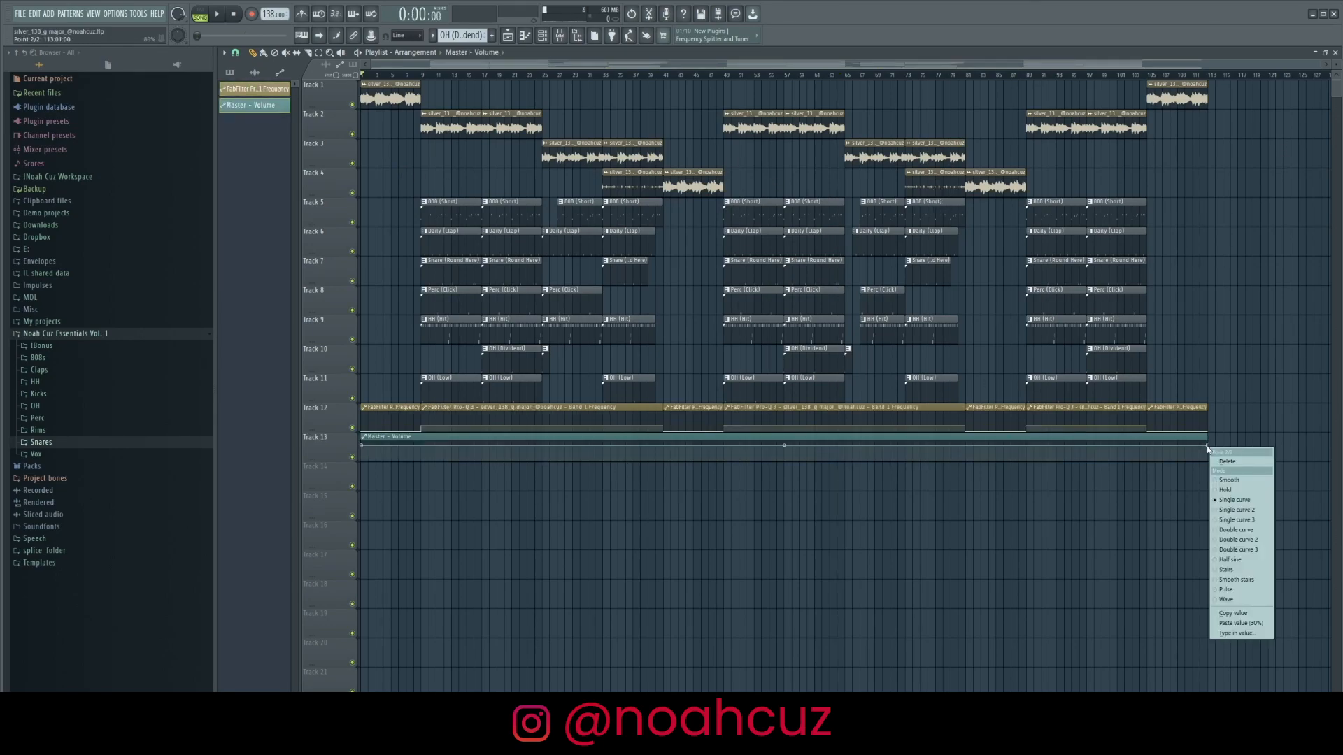
Add a point near bar 105 in the Master - Volume automation and lower its end point to fade out the outro
left_click(1153, 446)
right_click(1153, 447)
left_click(1209, 448)
left_click_drag(1209, 448, 1210, 473)
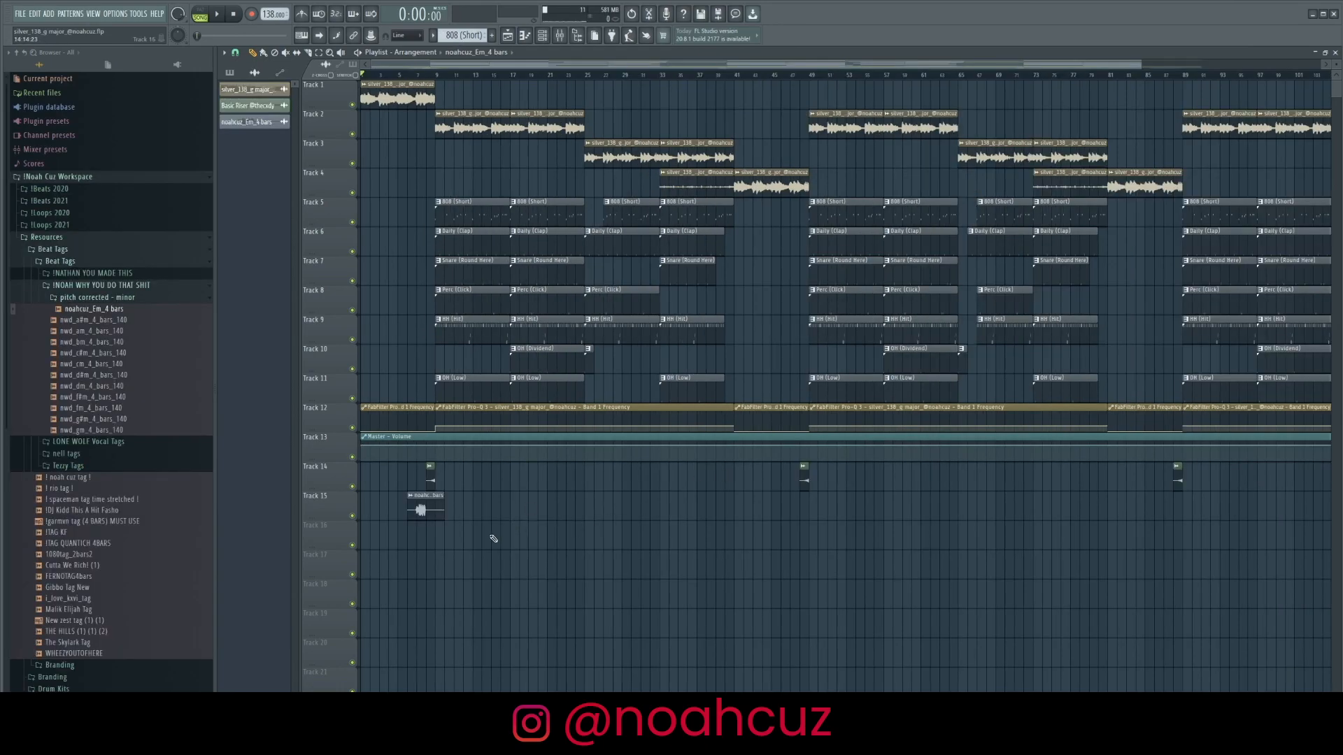
Copy the noahcuz_Em_4 bars vocal tag on Track 15 into the outro at about bar 106
left_click_drag(539, 578, 360, 494)
left_click(1178, 479)
left_click_drag(1150, 65, 1220, 107)
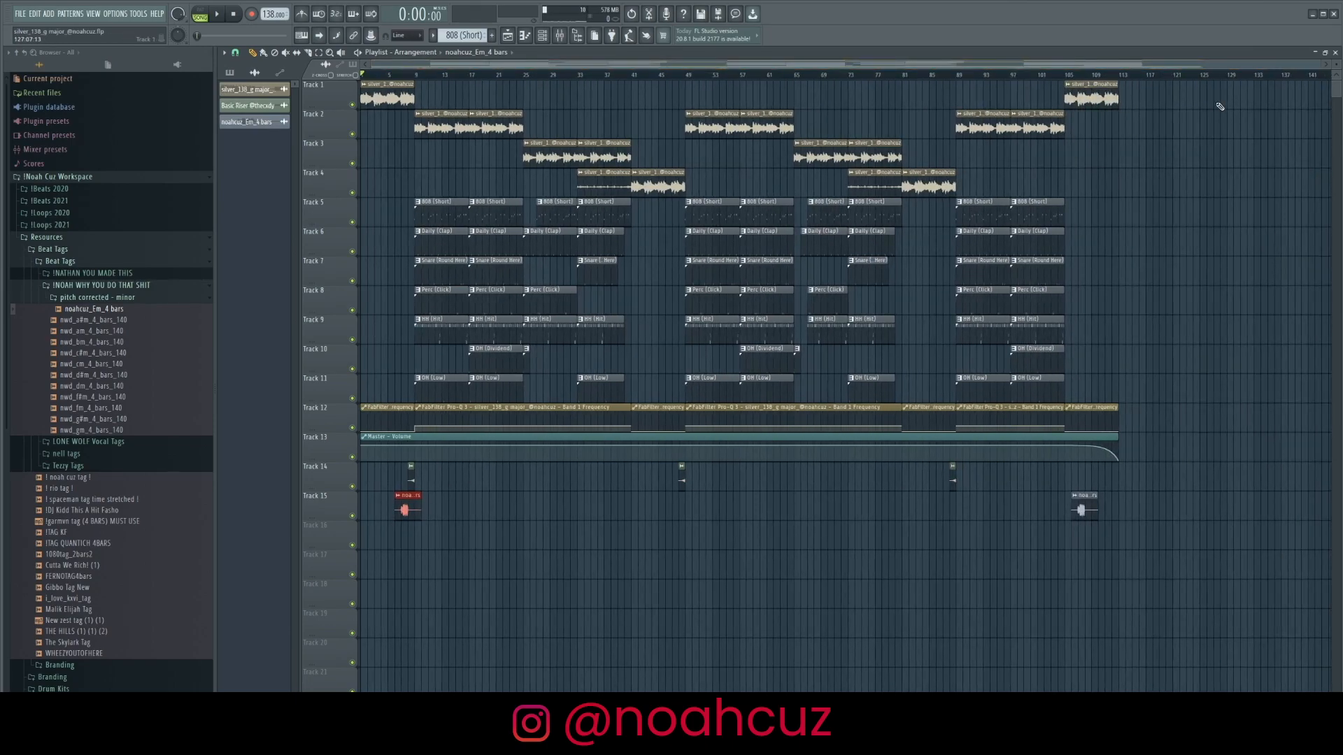